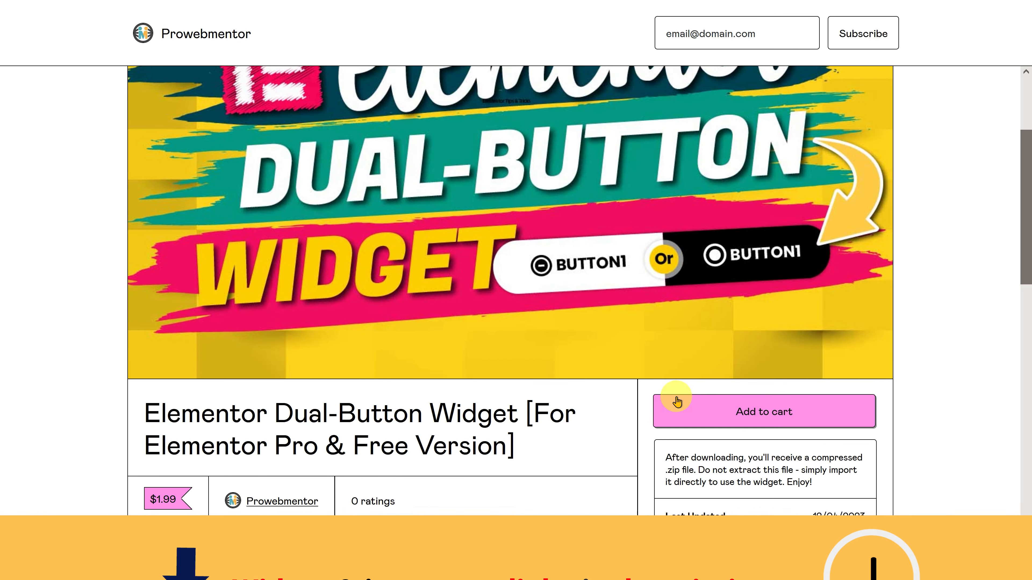
Add the Elementor Dual-Button Widget to the cart, go to its discount code field at checkout, and view the store's product list
{"action": "left_click", "coordinate": [677, 402]}
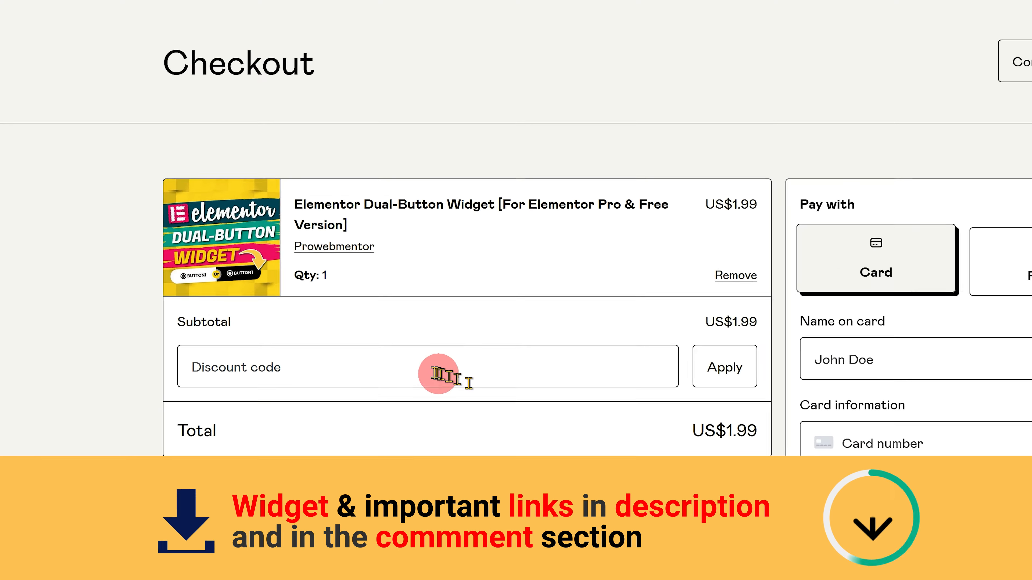
{"action": "left_click", "coordinate": [400, 369]}
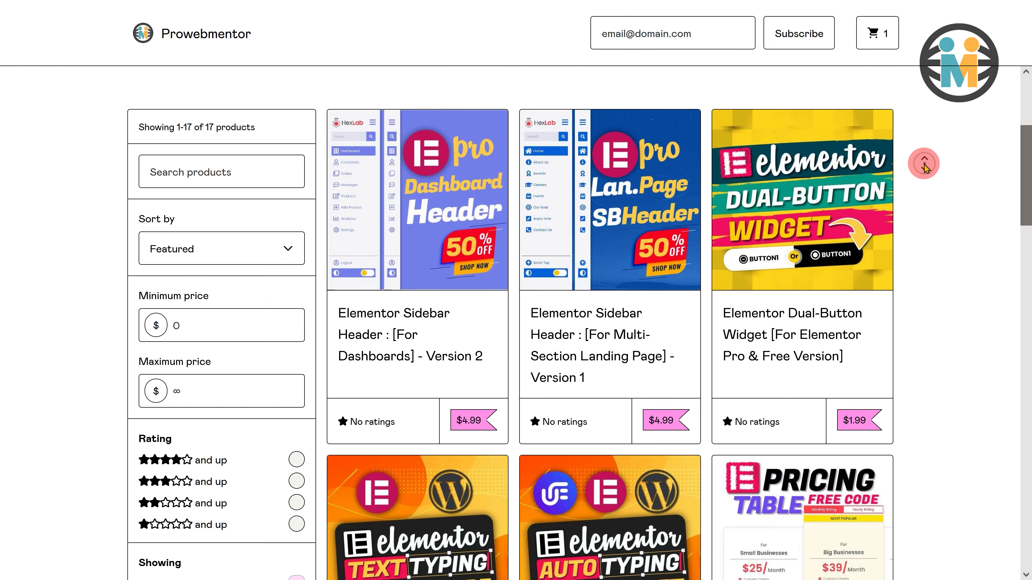
{"action": "middle_click", "coordinate": [923, 163]}
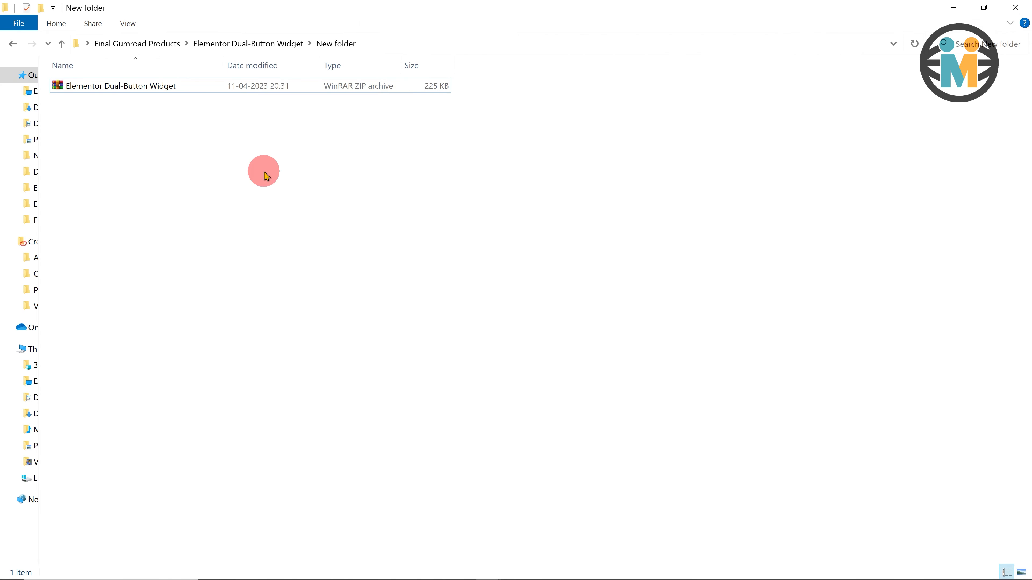
Inspect the contents of the Elementor Dual-Button Widget ZIP archive, dismissing the licence notice, and close the archive
{"action": "left_click", "coordinate": [106, 89]}
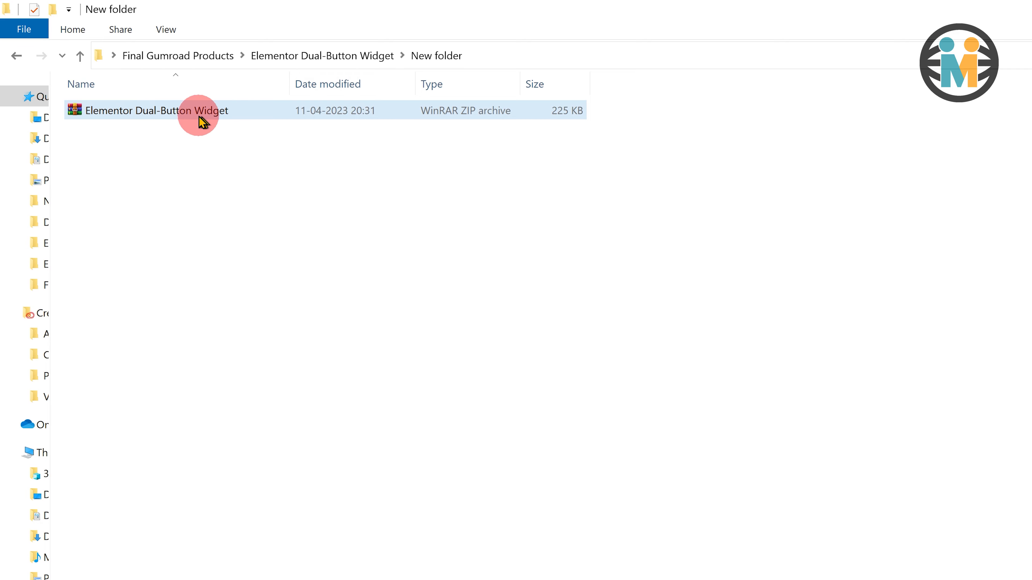
{"action": "double_click", "coordinate": [202, 121]}
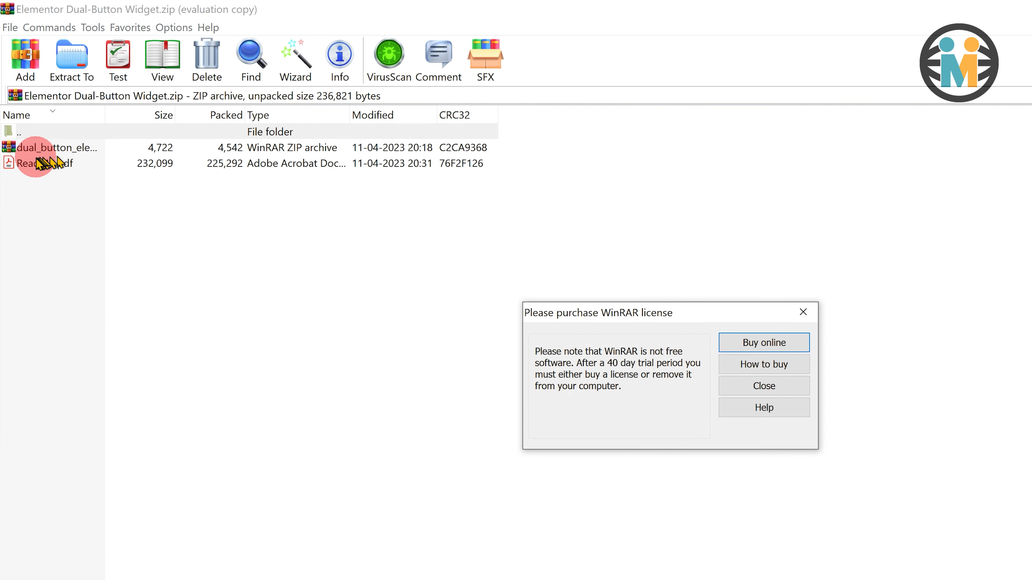
{"action": "left_click", "coordinate": [804, 312]}
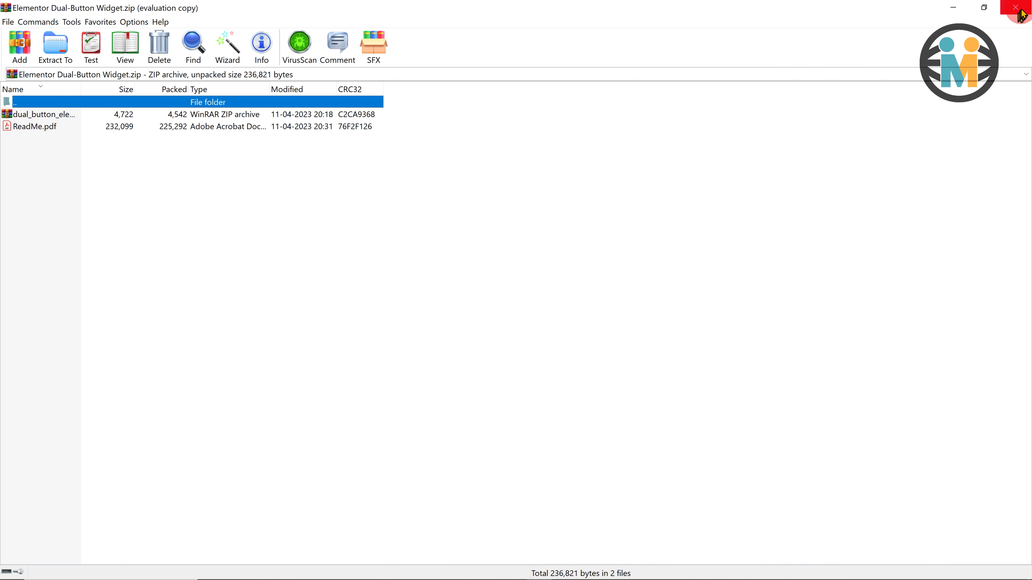
{"action": "left_click", "coordinate": [1021, 15]}
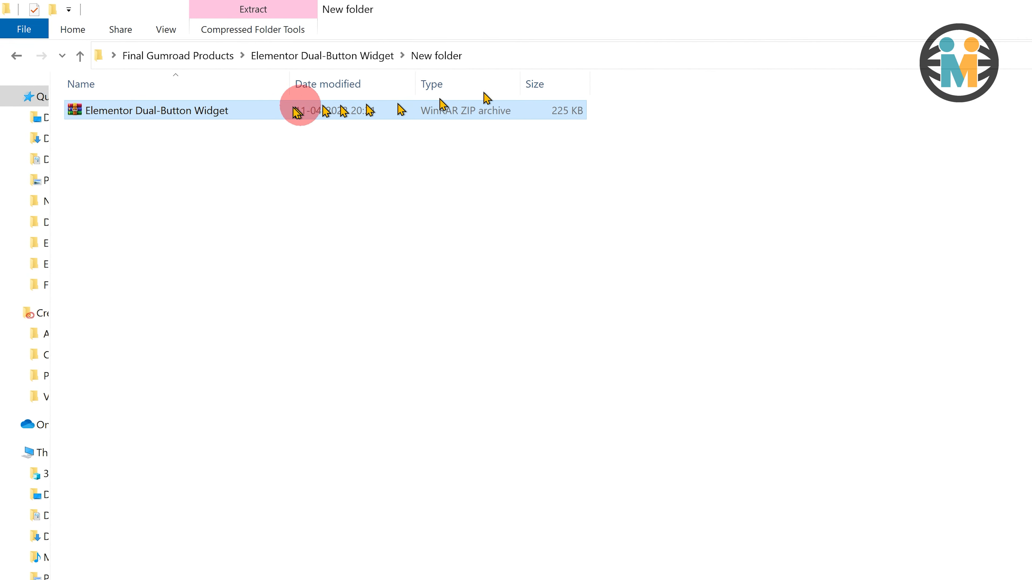
Extract the Elementor Dual-Button Widget archive into its own folder of the same name and open that folder
{"action": "right_click", "coordinate": [181, 95]}
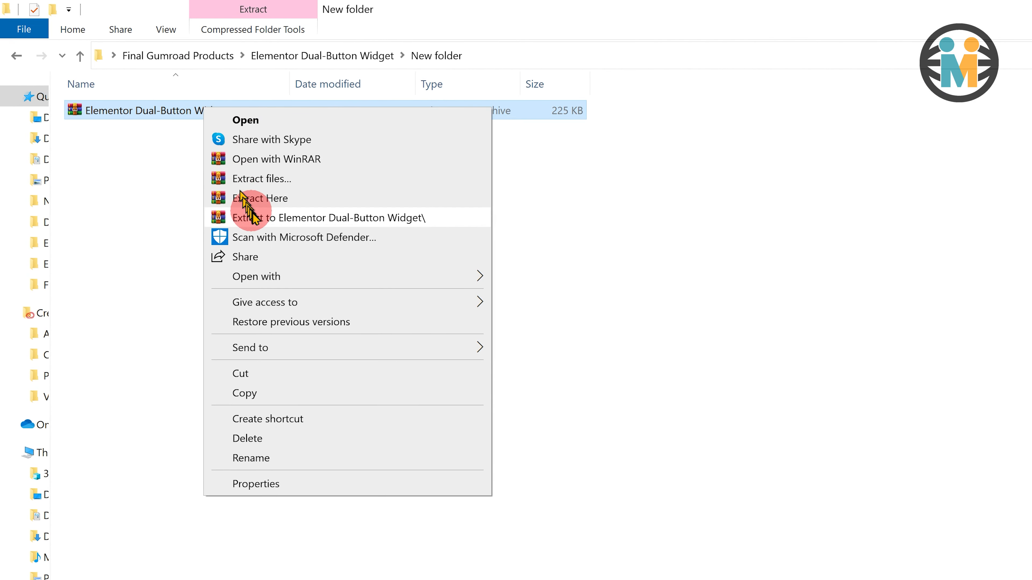
{"action": "left_click", "coordinate": [255, 218]}
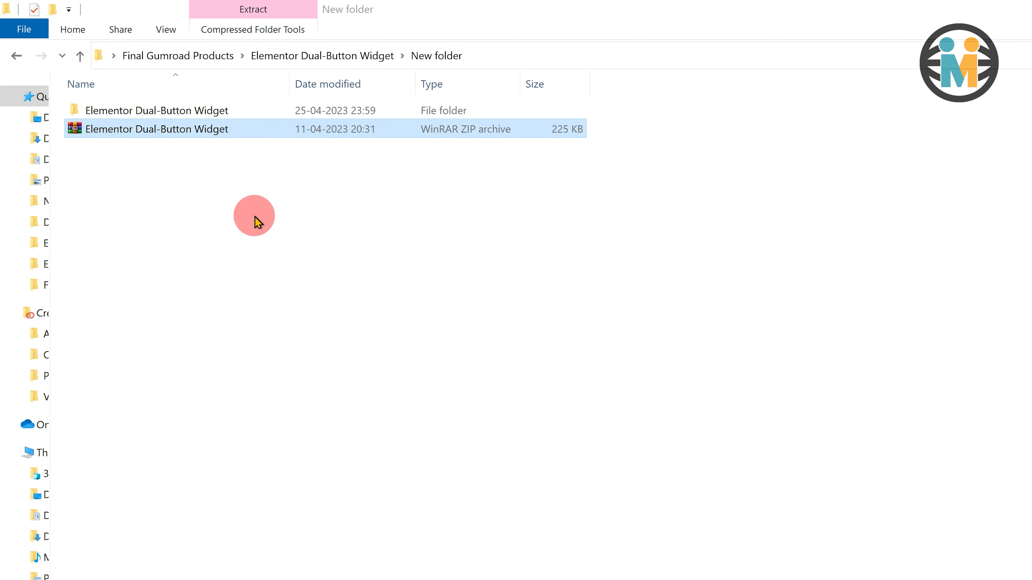
{"action": "double_click", "coordinate": [187, 111]}
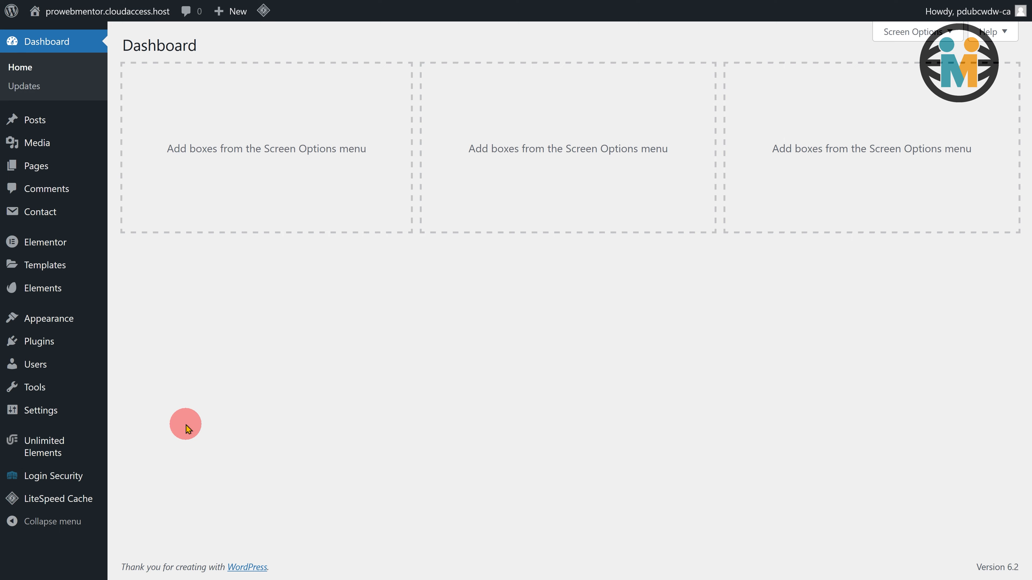
In the WordPress dashboard, create an Unlimited Elements widget category named Custom Widgets and select it
{"action": "mouse_move", "coordinate": [68, 443]}
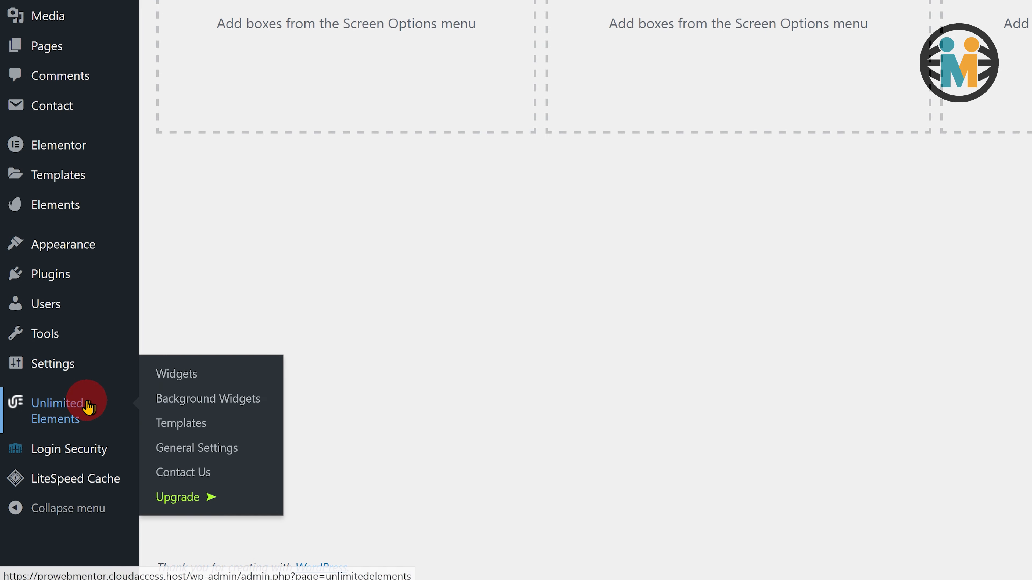
{"action": "left_click", "coordinate": [179, 381]}
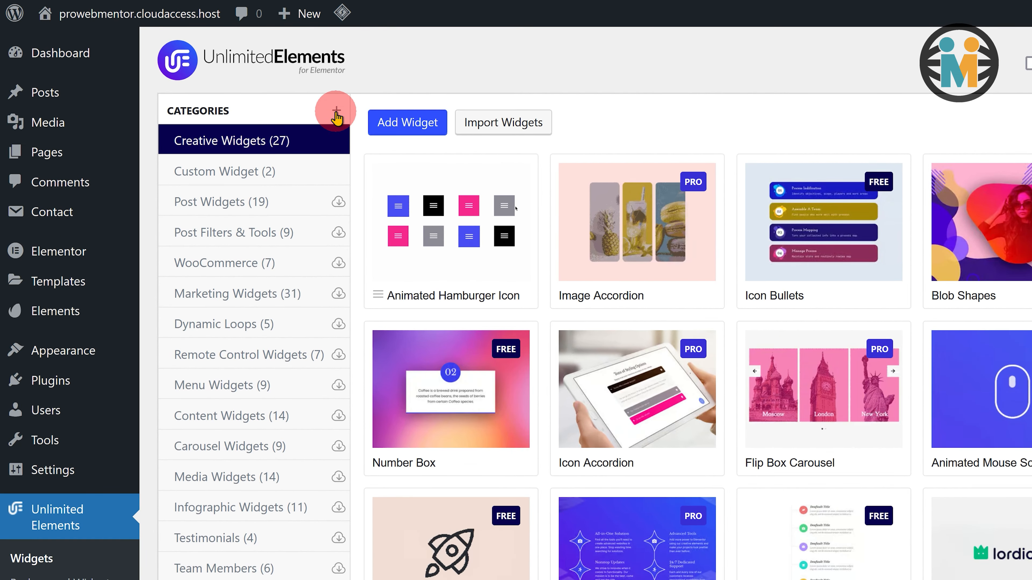
{"action": "left_click", "coordinate": [259, 85]}
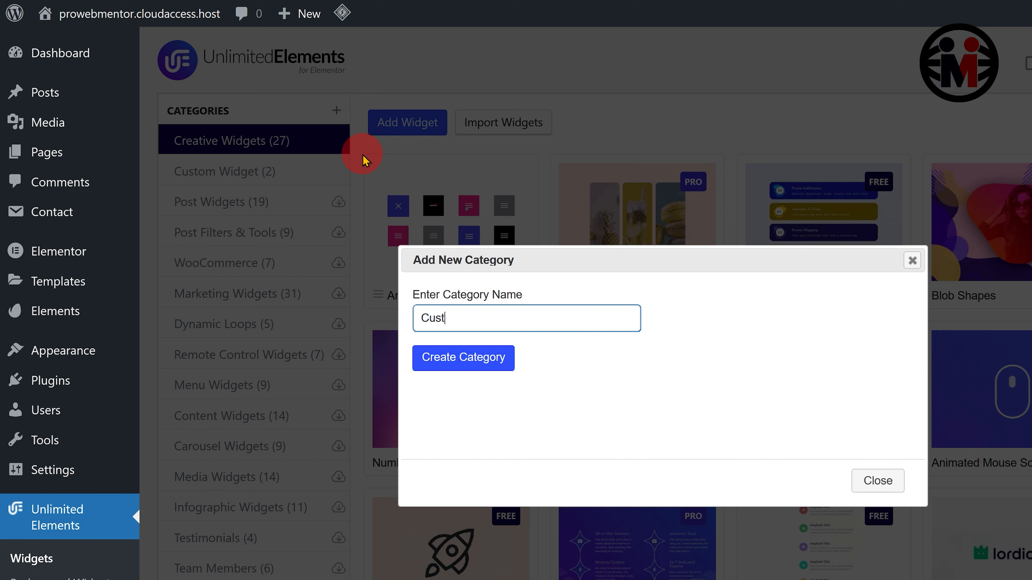
{"action": "left_click", "coordinate": [479, 358]}
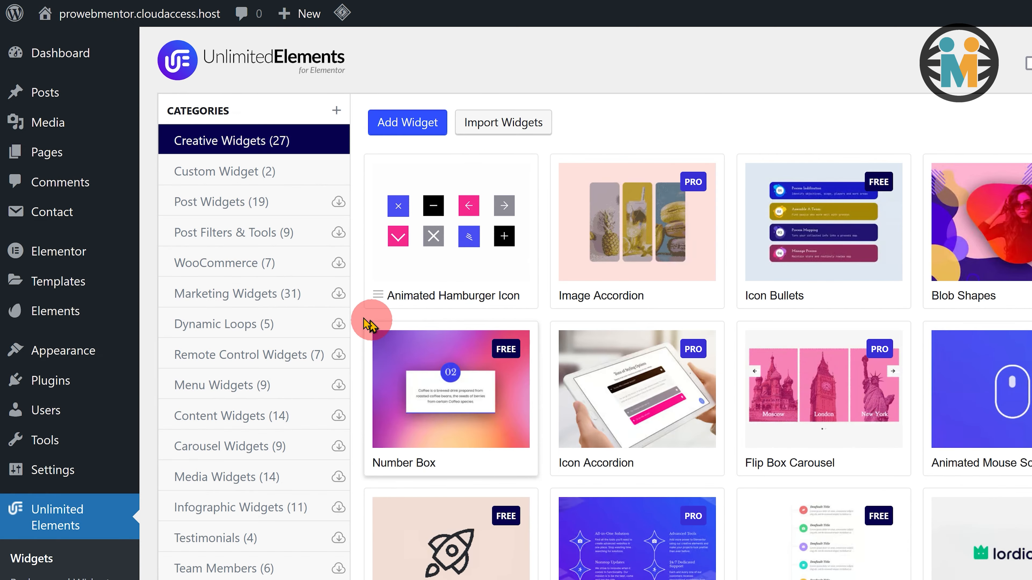
{"action": "scroll", "coordinate": [284, 386], "scroll_direction": "down", "scroll_amount": 10}
{"action": "left_click", "coordinate": [281, 464]}
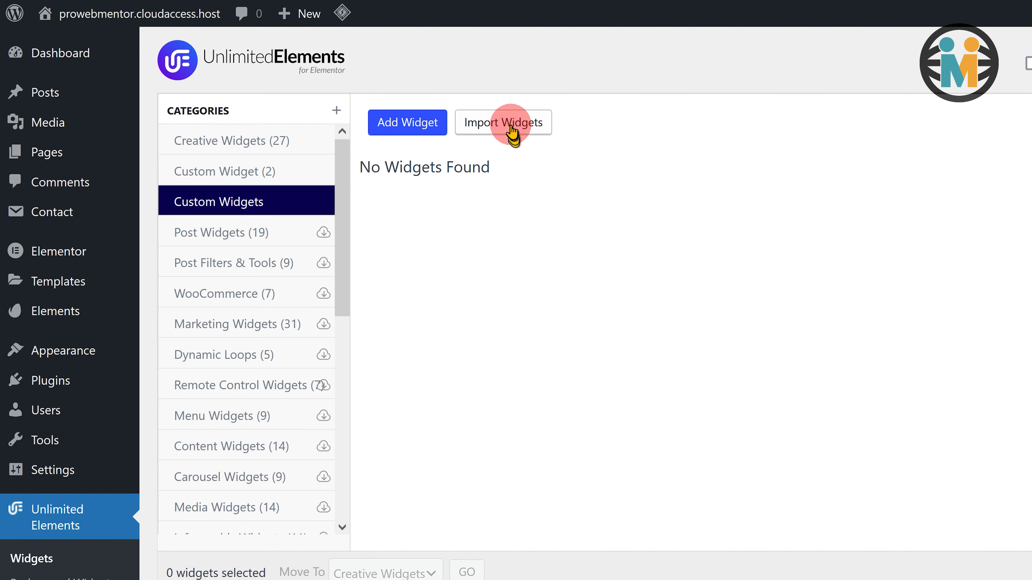
Import dual_button_elementor.zip into Unlimited Elements with the category on Autodetect and Overwrite Existing Widgets enabled, then close the import dialog
{"action": "left_click", "coordinate": [512, 131]}
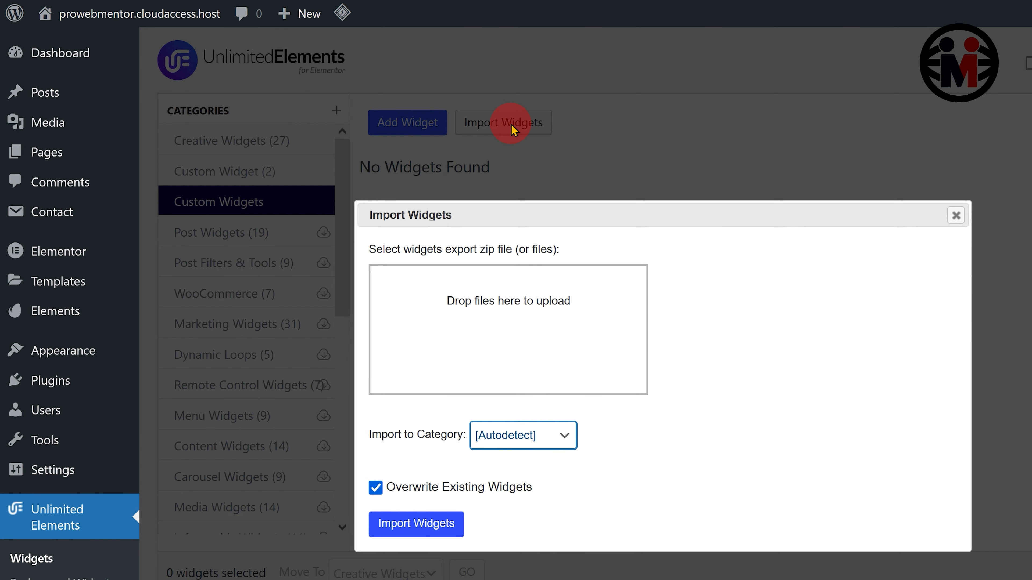
{"action": "left_click", "coordinate": [520, 306]}
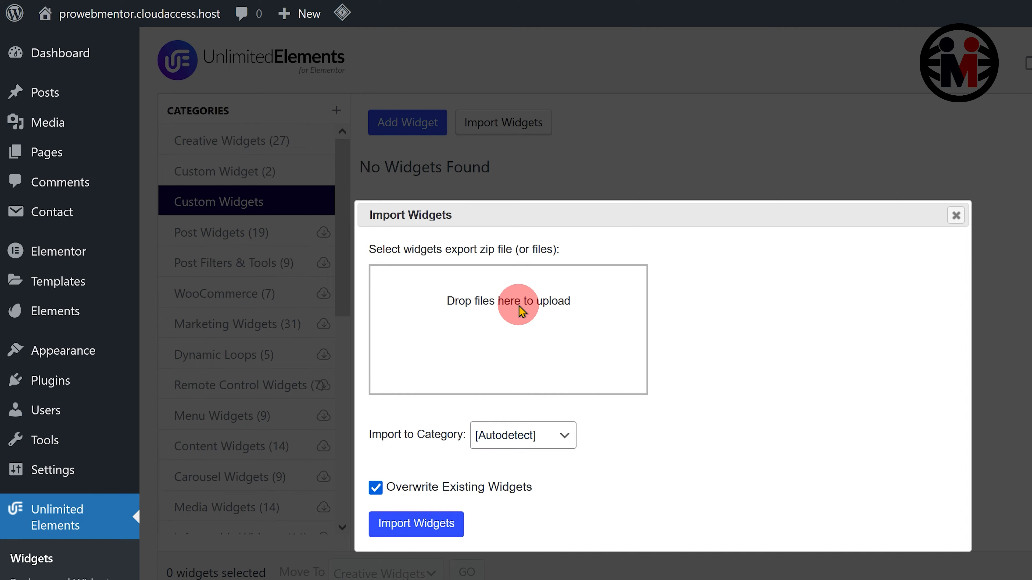
{"action": "left_click", "coordinate": [301, 124]}
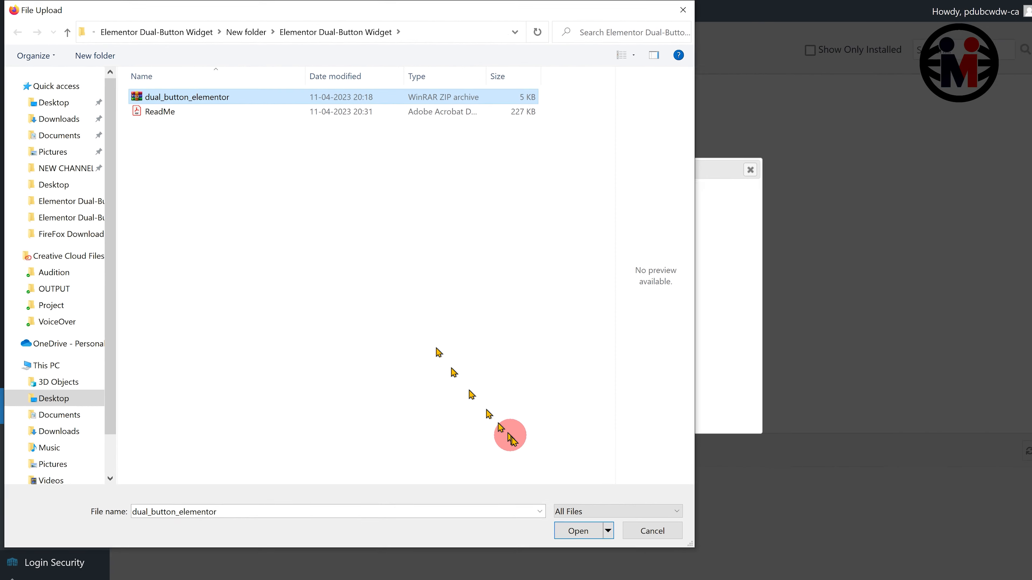
{"action": "left_click", "coordinate": [573, 528]}
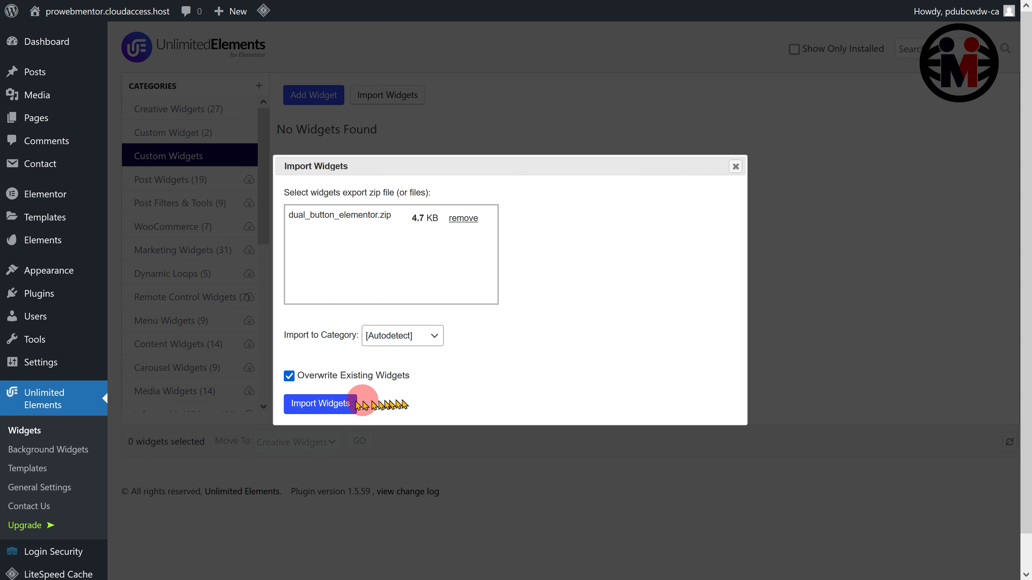
{"action": "left_click", "coordinate": [315, 406]}
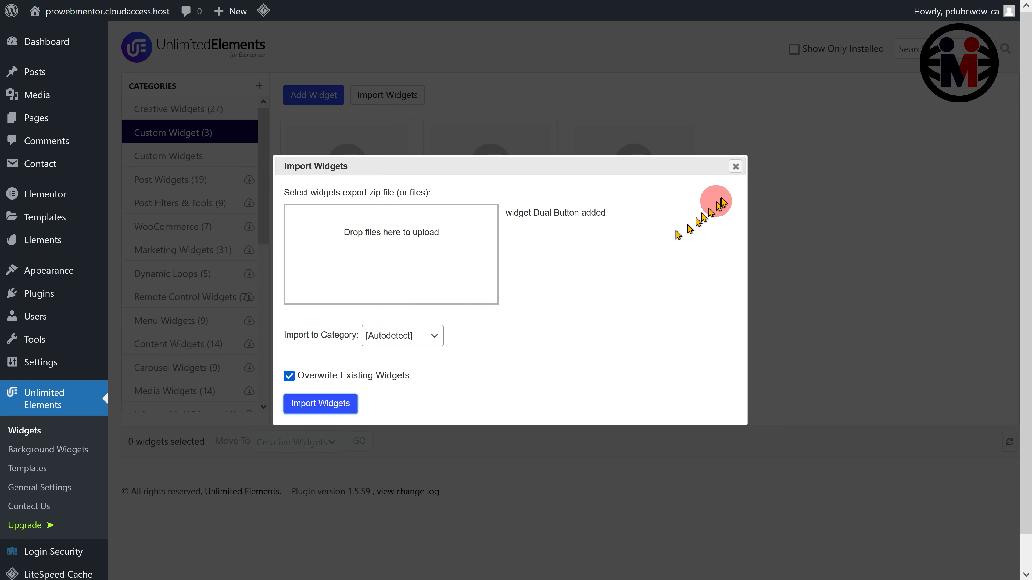
{"action": "left_click", "coordinate": [736, 167]}
{"action": "mouse_move", "coordinate": [655, 208]}
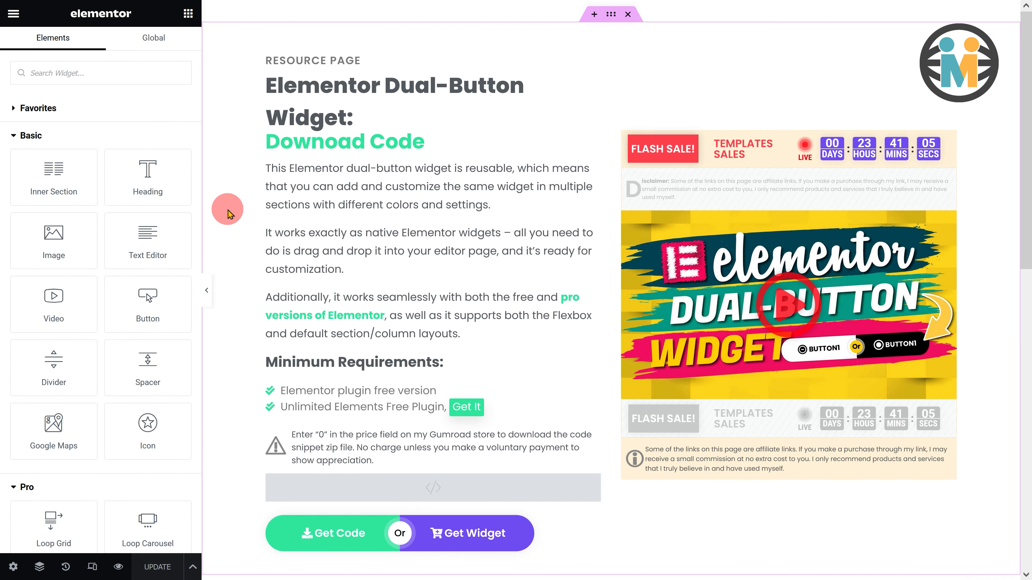
{"action": "key", "text": "ctrl+BackSpace"}
{"action": "key", "text": "ctrl+BackSpace"}
{"action": "type", "text": "Or Get"}
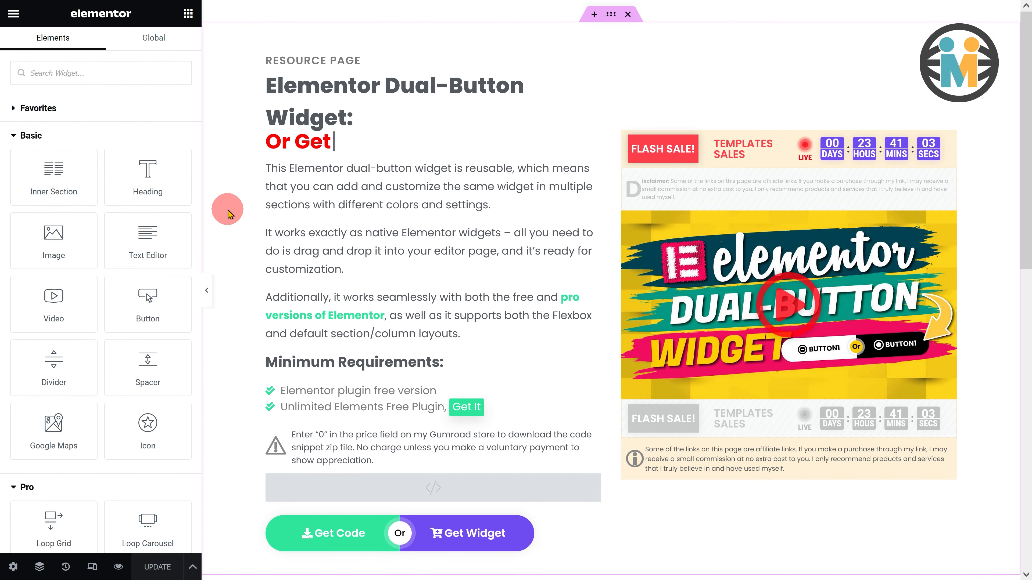
{"action": "type", "text": " Ready-Made Widget"}
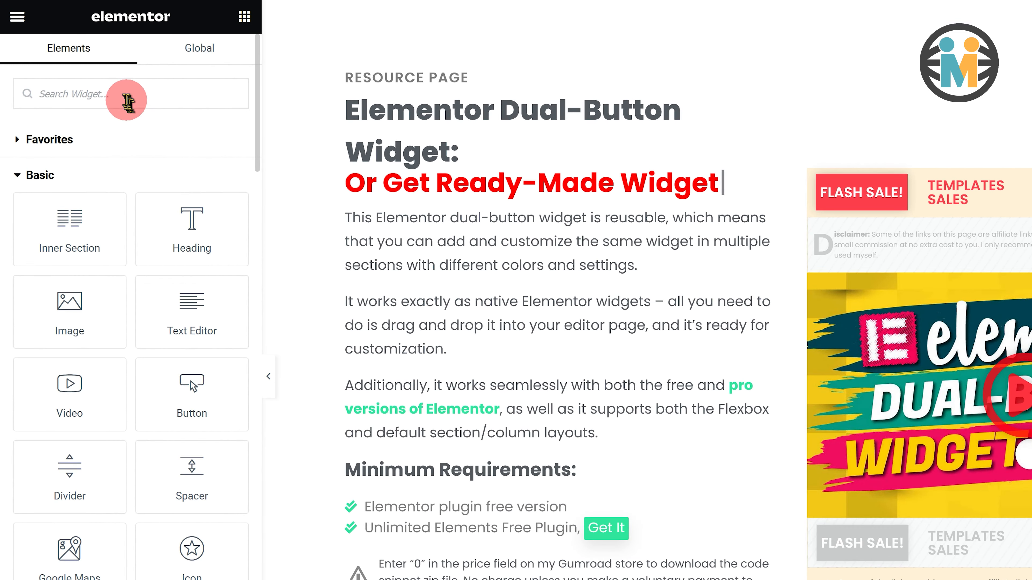
{"action": "key", "text": "BackSpace"}
{"action": "key", "text": "BackSpace"}
{"action": "key", "text": "BackSpace"}
{"action": "key", "text": "BackSpace"}
{"action": "key", "text": "BackSpace"}
{"action": "key", "text": "BackSpace"}
{"action": "key", "text": "BackSpace"}
{"action": "key", "text": "BackSpace"}
{"action": "key", "text": "BackSpace"}
Find the Dual Button widget with the search "dual button" and place it on the page above the Minimum Requirements heading
{"action": "left_click", "coordinate": [98, 81]}
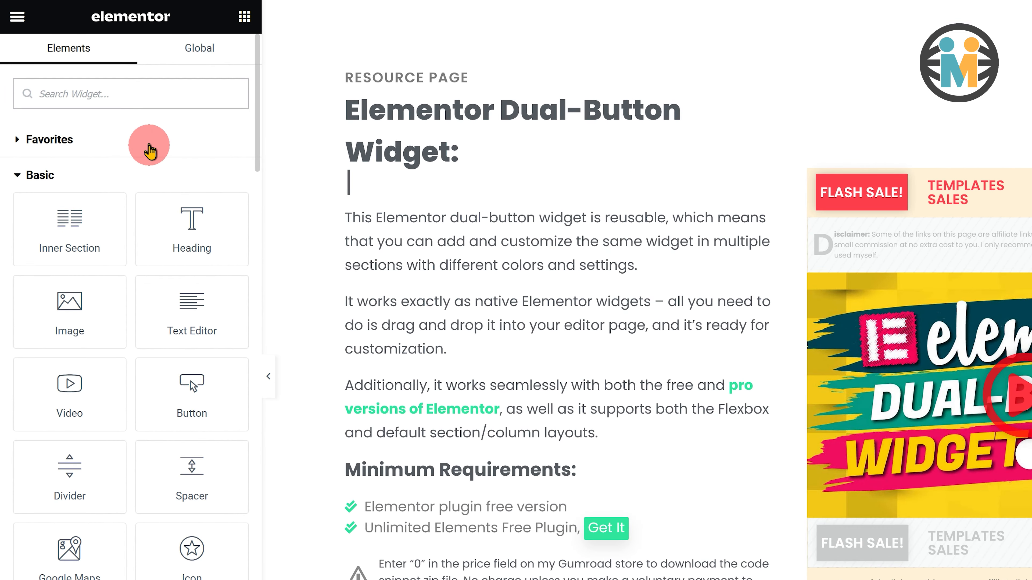
{"action": "type", "text": "dual button"}
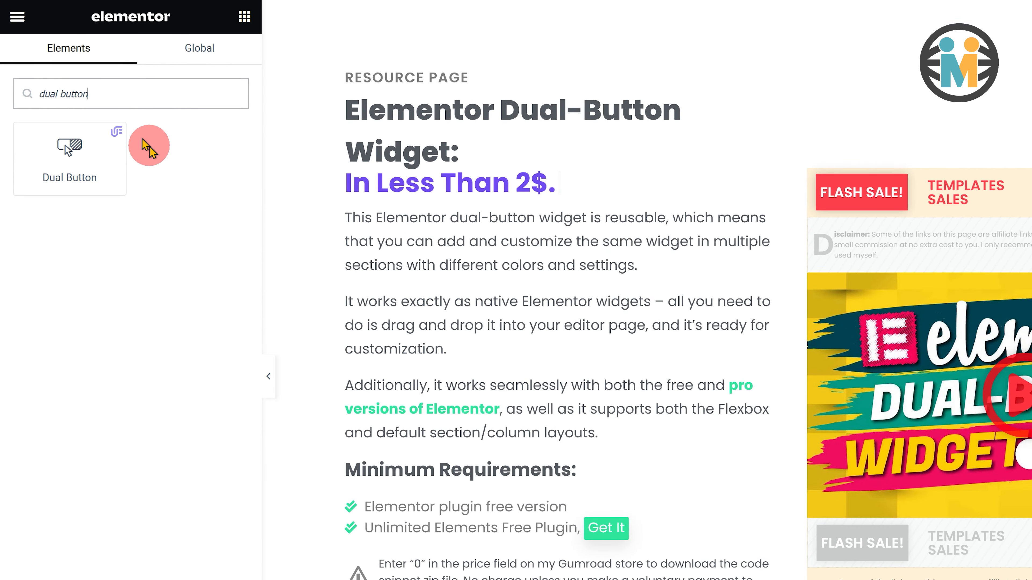
{"action": "left_click_drag", "start_coordinate": [67, 151], "coordinate": [411, 400]}
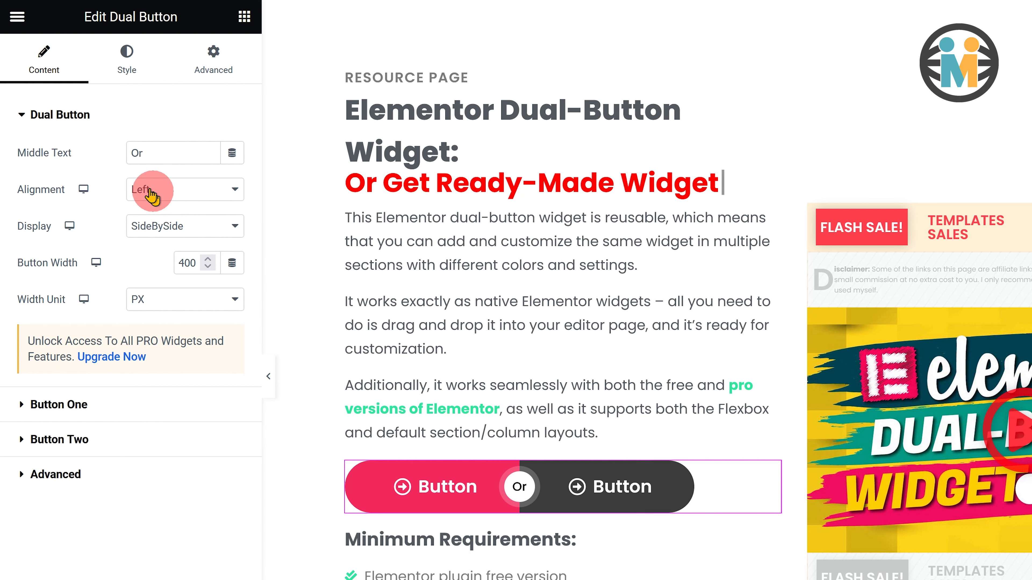
Examine the Dual Button widget's content settings, including the sections for Button One and Button Two
{"action": "left_click", "coordinate": [72, 119]}
{"action": "left_click", "coordinate": [65, 149]}
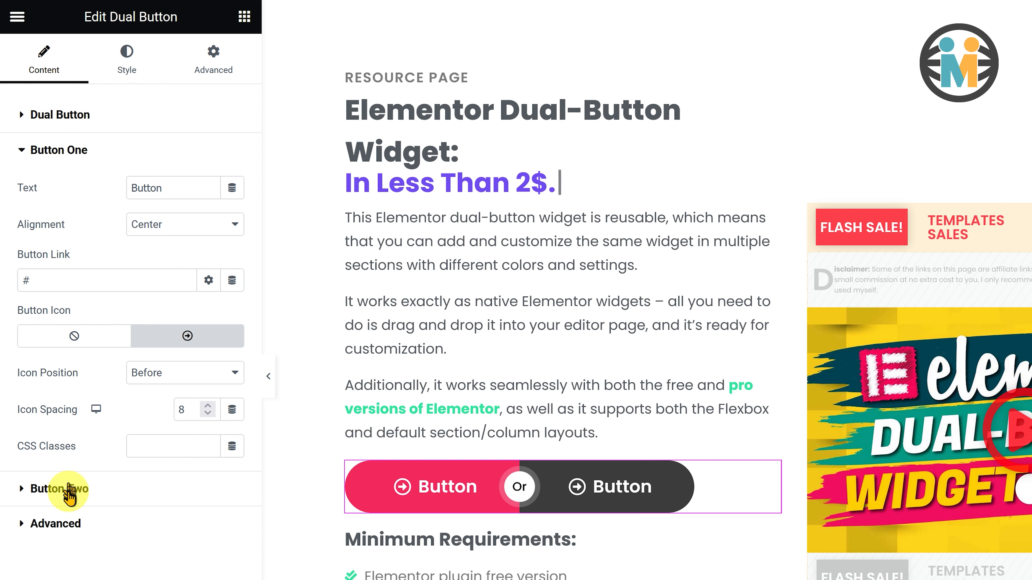
{"action": "left_click", "coordinate": [67, 487]}
Examine the Dual Button widget's style settings for Button One, Button Two and Middle Text, and its advanced settings
{"action": "left_click", "coordinate": [115, 77]}
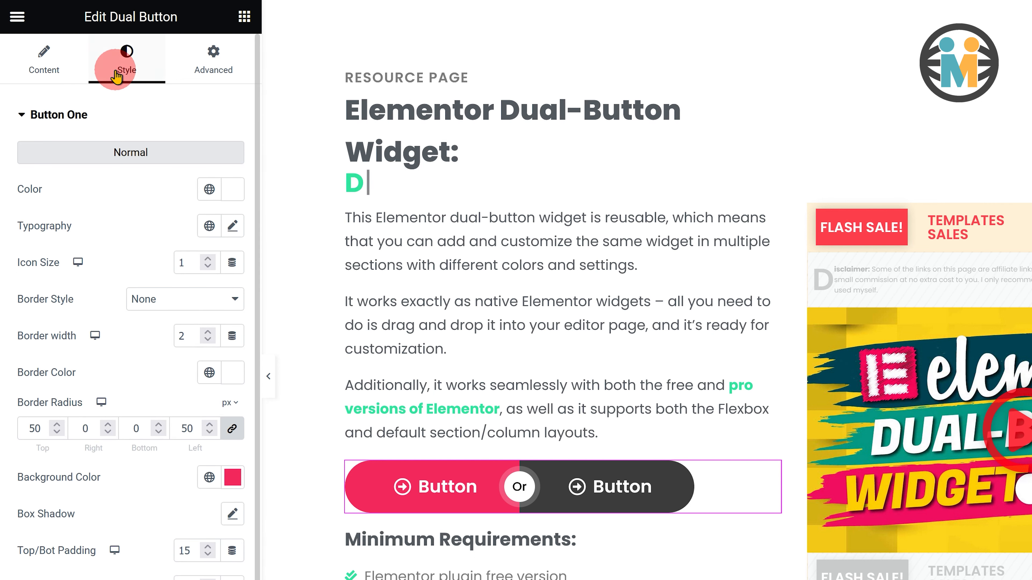
{"action": "left_click", "coordinate": [91, 116]}
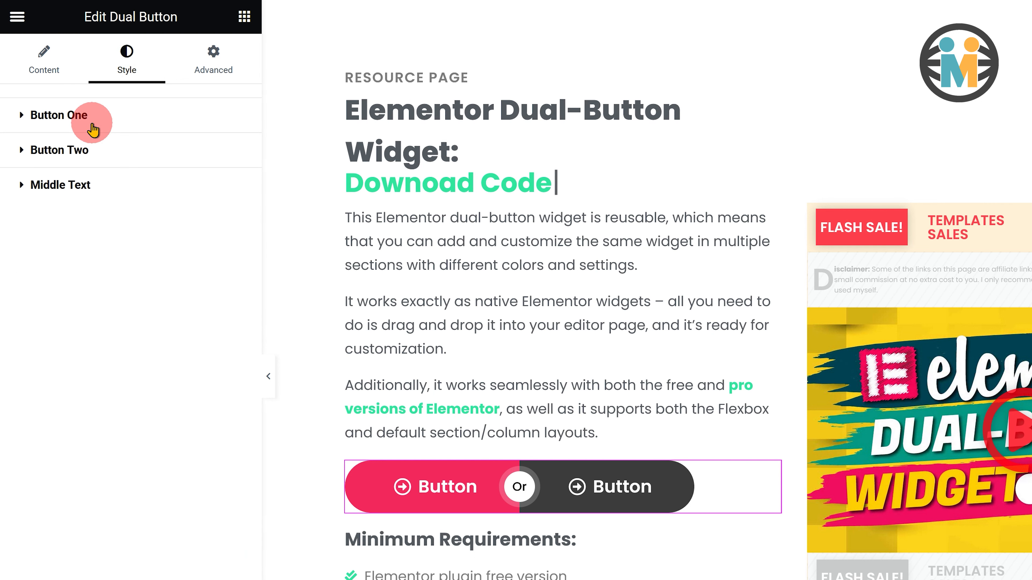
{"action": "left_click", "coordinate": [86, 151]}
{"action": "left_click", "coordinate": [80, 162]}
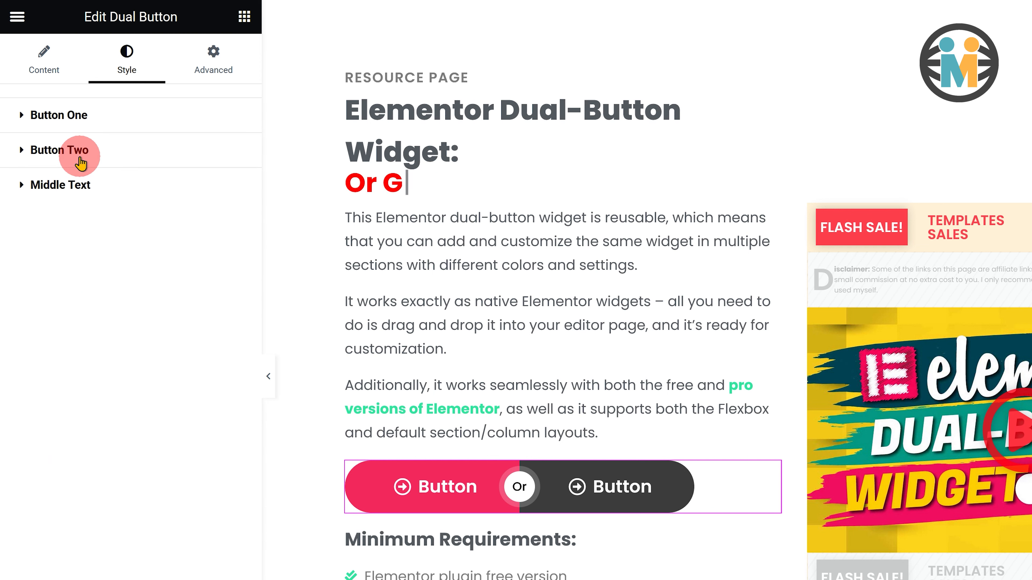
{"action": "left_click", "coordinate": [78, 191]}
{"action": "left_click", "coordinate": [79, 197]}
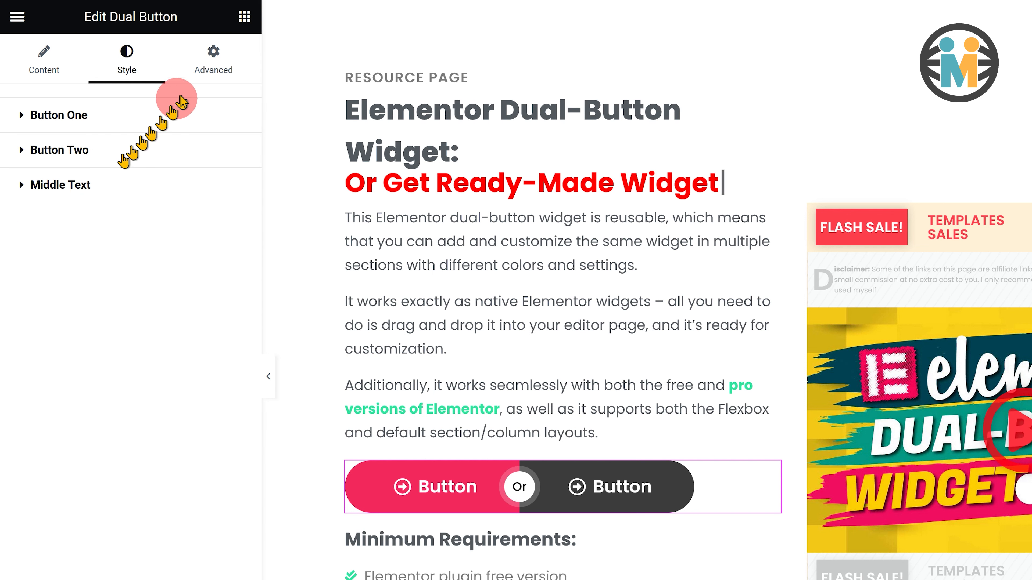
{"action": "left_click", "coordinate": [209, 69]}
{"action": "left_click", "coordinate": [130, 72]}
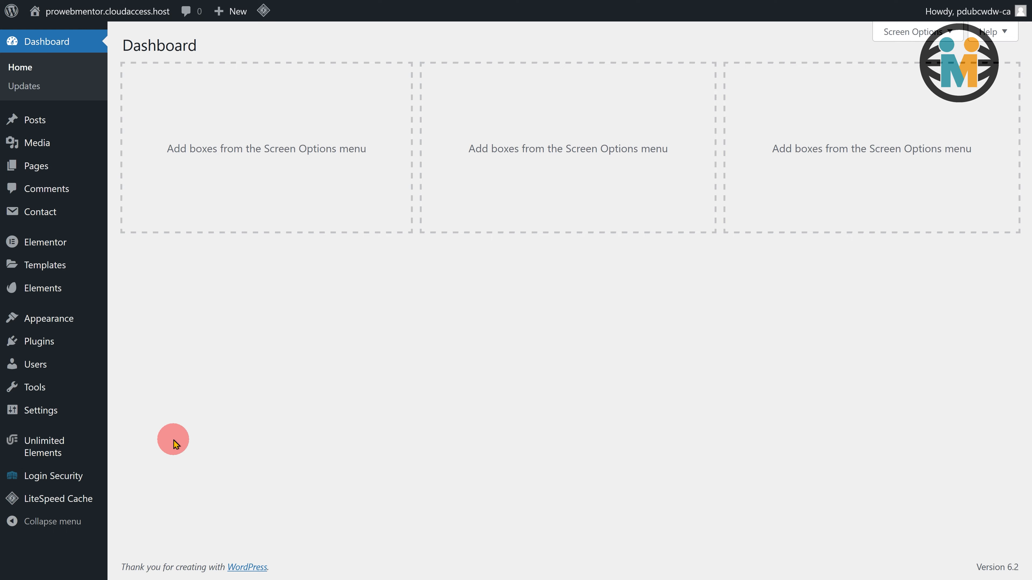
Create a new widget category named "Custom Widgets" in Unlimited Elements
{"action": "left_click", "coordinate": [49, 448]}
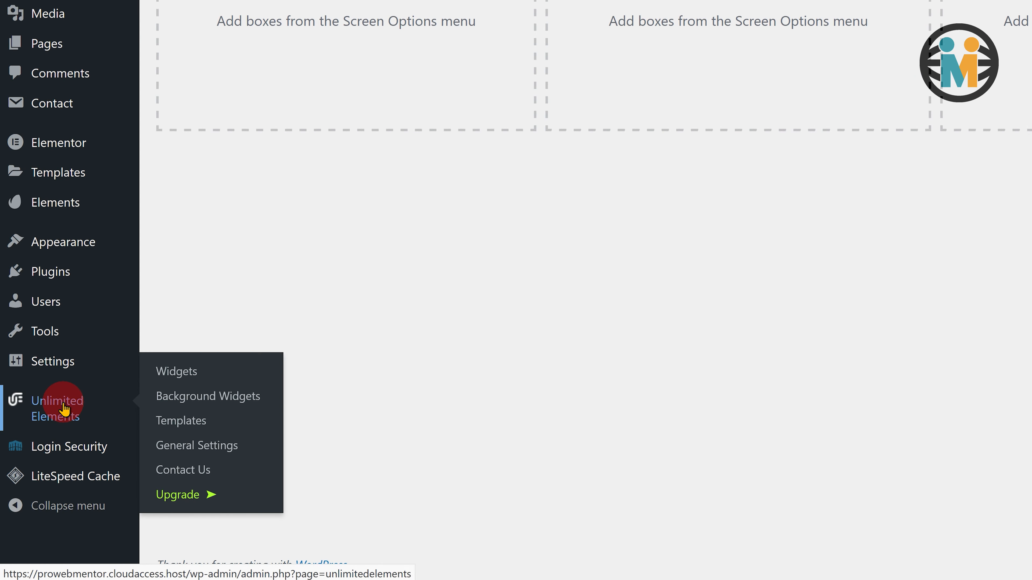
{"action": "left_click", "coordinate": [180, 376]}
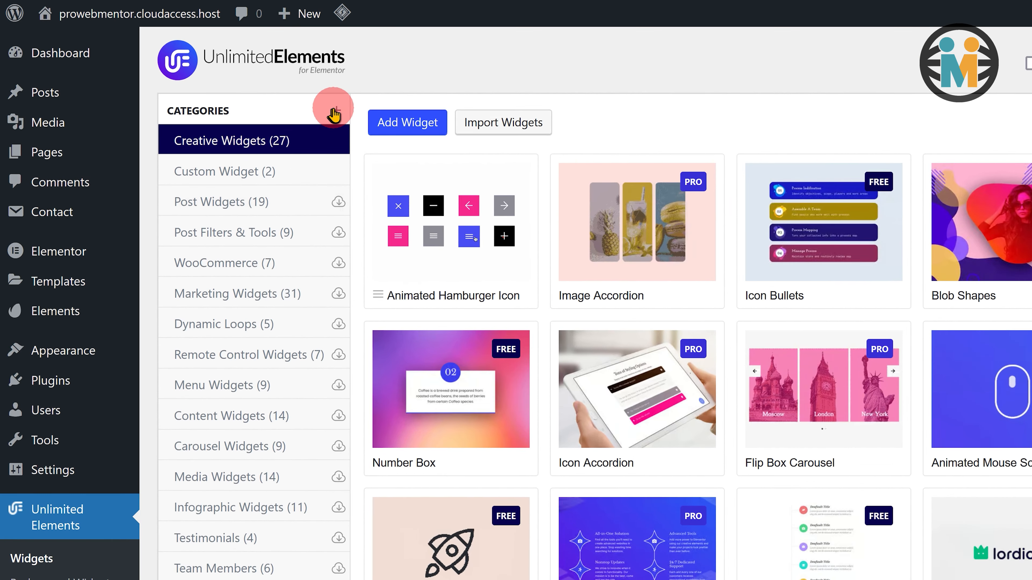
{"action": "left_click", "coordinate": [335, 111]}
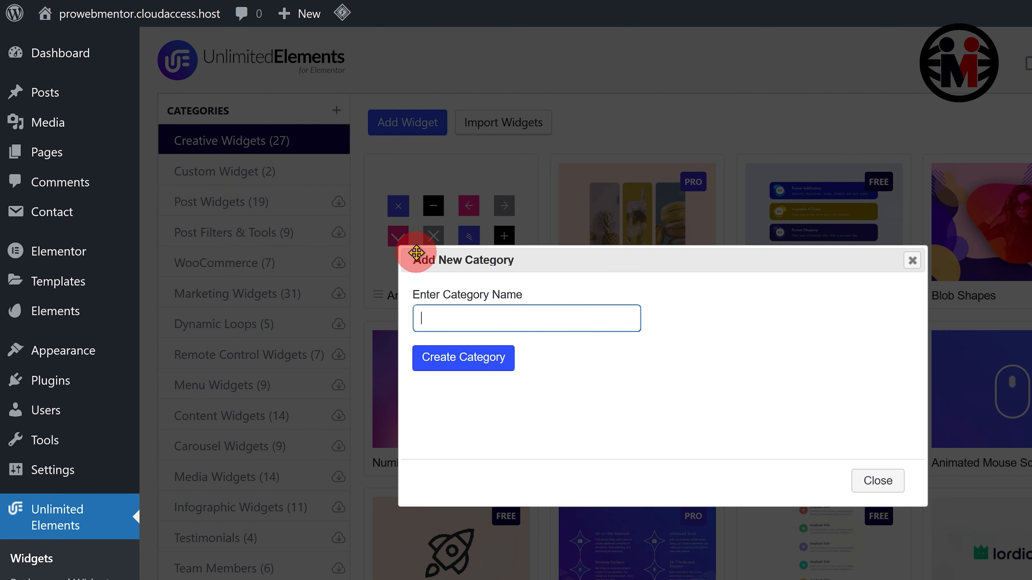
{"action": "type", "text": "Custom Widgets"}
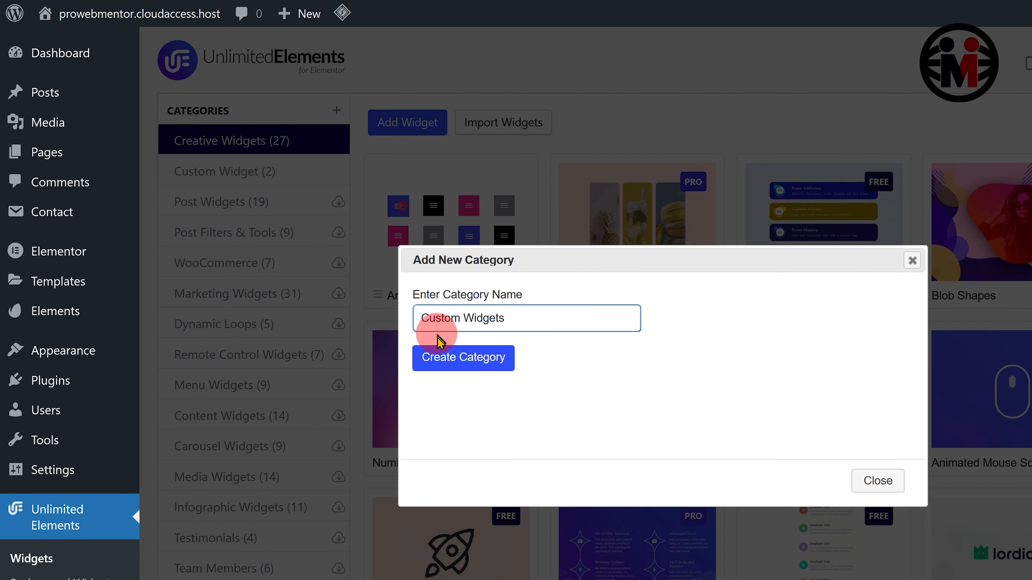
{"action": "left_click", "coordinate": [445, 357]}
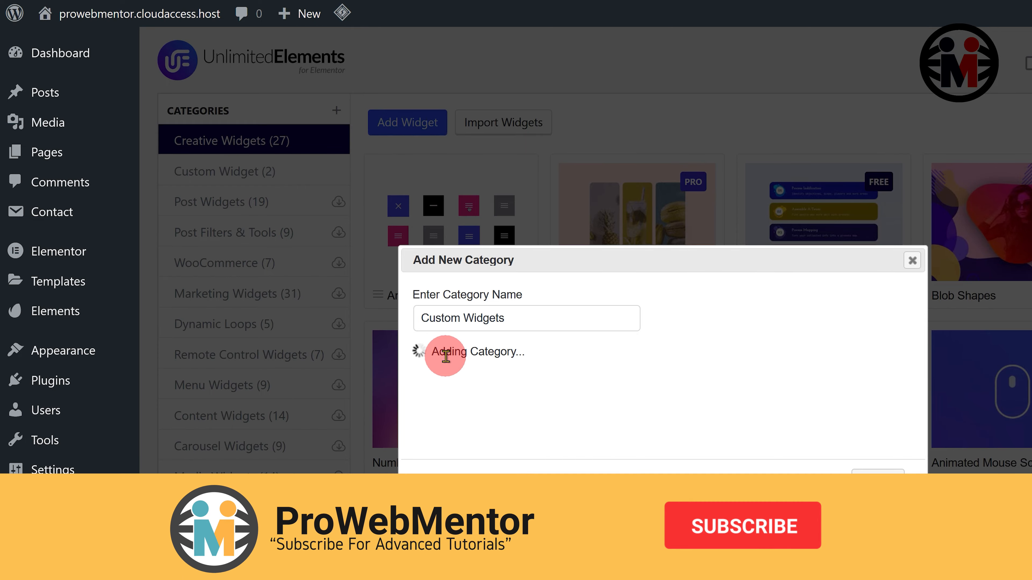
Add a widget titled "Dual Button", named dual_button, with the description "Elementor dual-button widget." to the Custom Widgets category
{"action": "scroll", "coordinate": [302, 321], "scroll_direction": "down", "scroll_amount": 4}
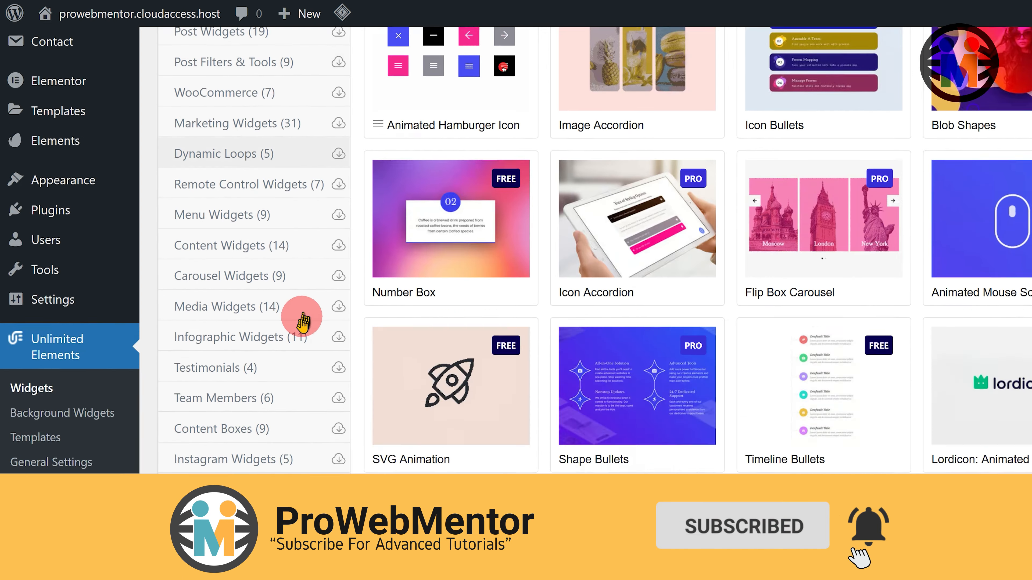
{"action": "scroll", "coordinate": [303, 321], "scroll_direction": "down", "scroll_amount": 10}
{"action": "left_click", "coordinate": [288, 352]}
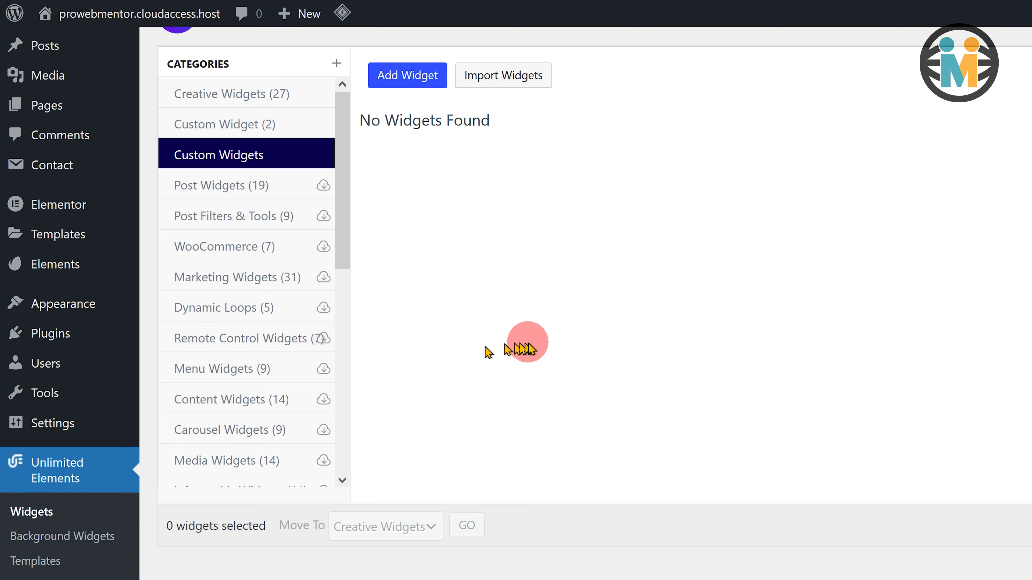
{"action": "scroll", "coordinate": [527, 349], "scroll_direction": "up", "scroll_amount": 1}
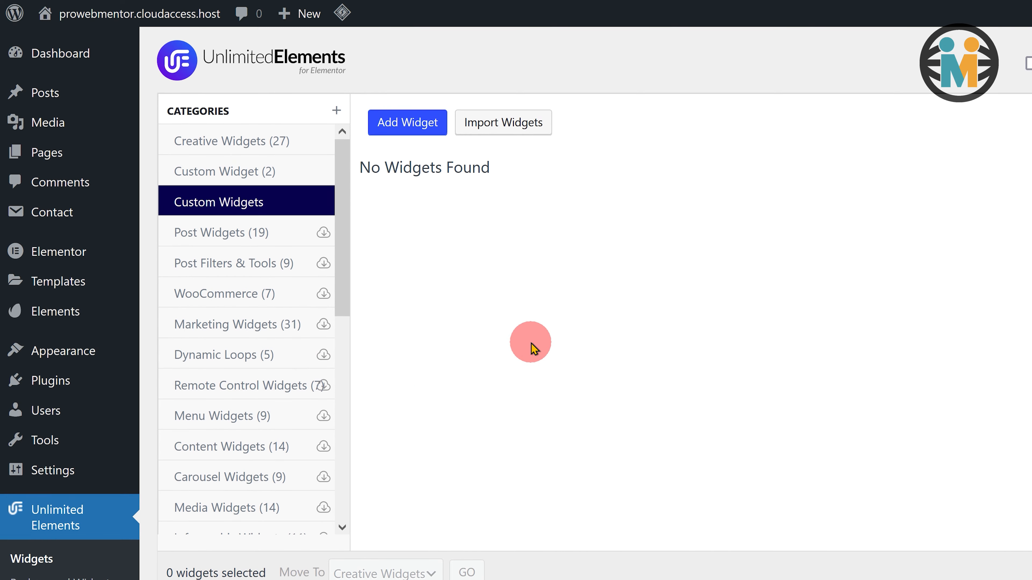
{"action": "left_click", "coordinate": [405, 124]}
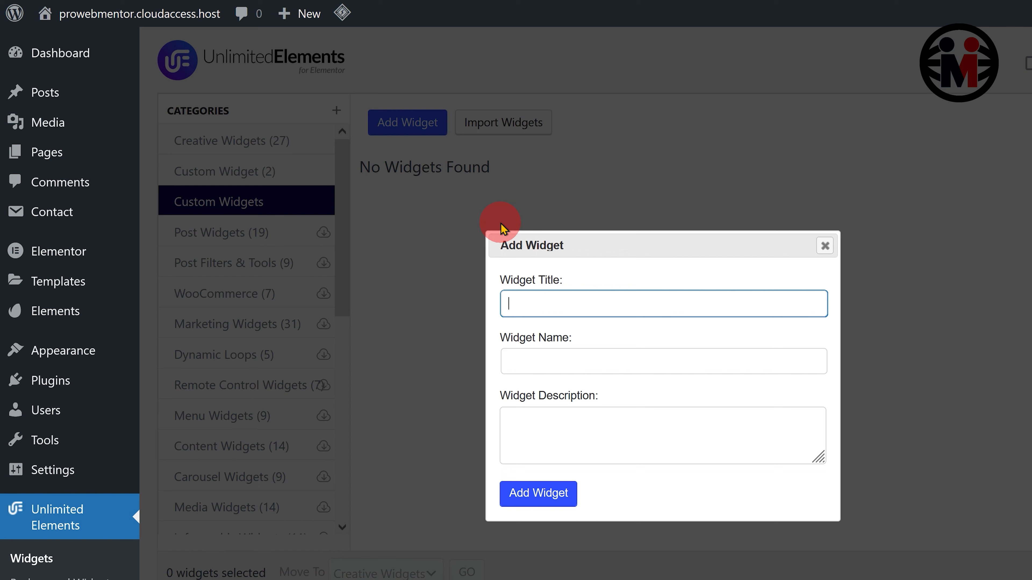
{"action": "type", "text": "Dual Button"}
{"action": "left_click", "coordinate": [544, 351]}
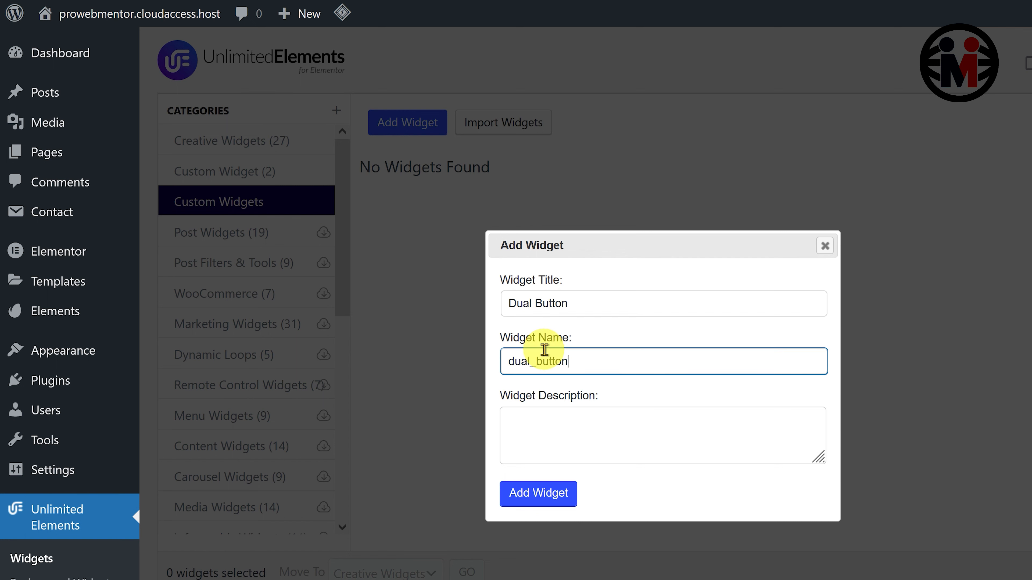
{"action": "left_click", "coordinate": [545, 418]}
{"action": "type", "text": "Elemen"}
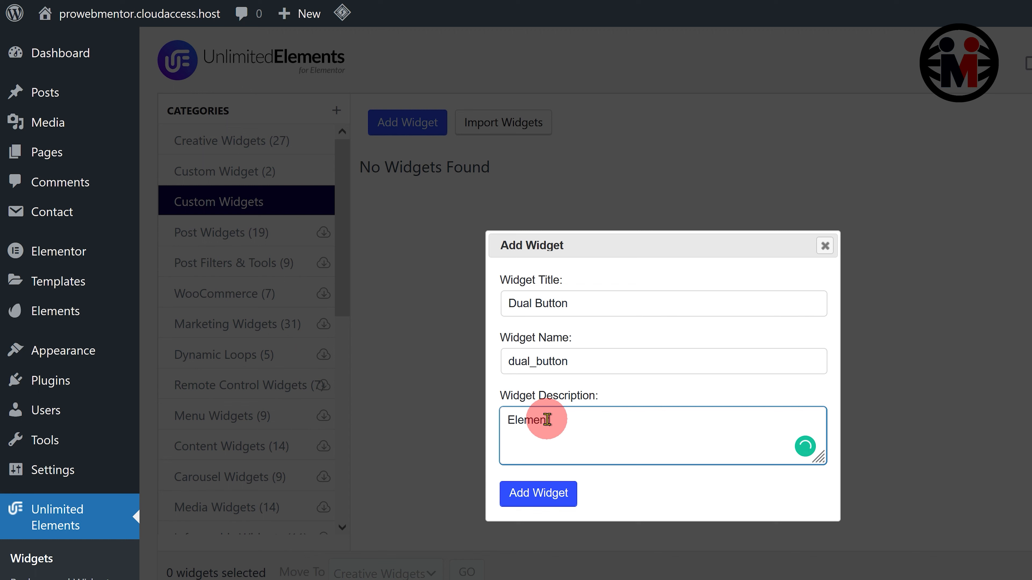
{"action": "type", "text": "tor dual-button widget."}
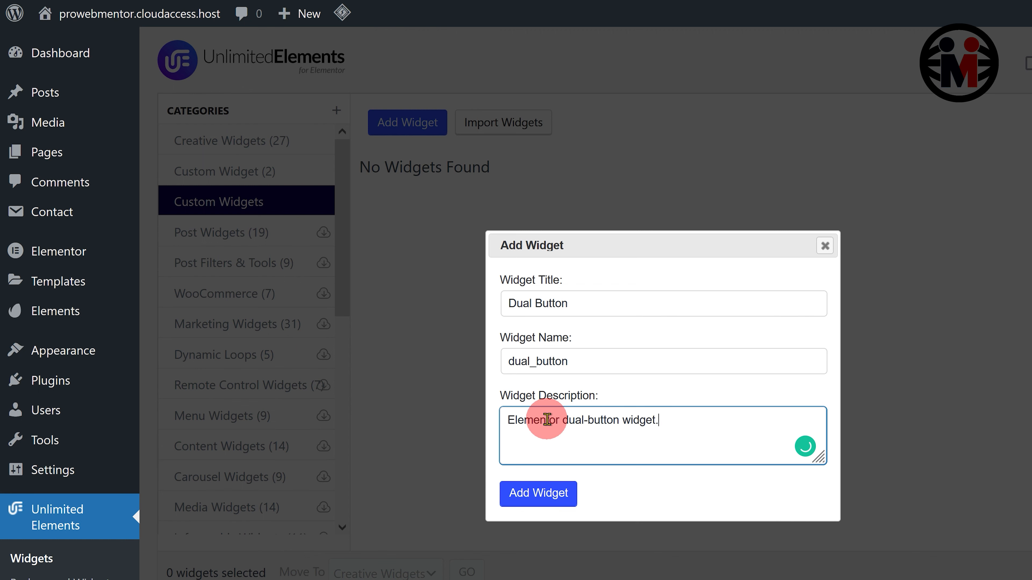
{"action": "left_click", "coordinate": [543, 493]}
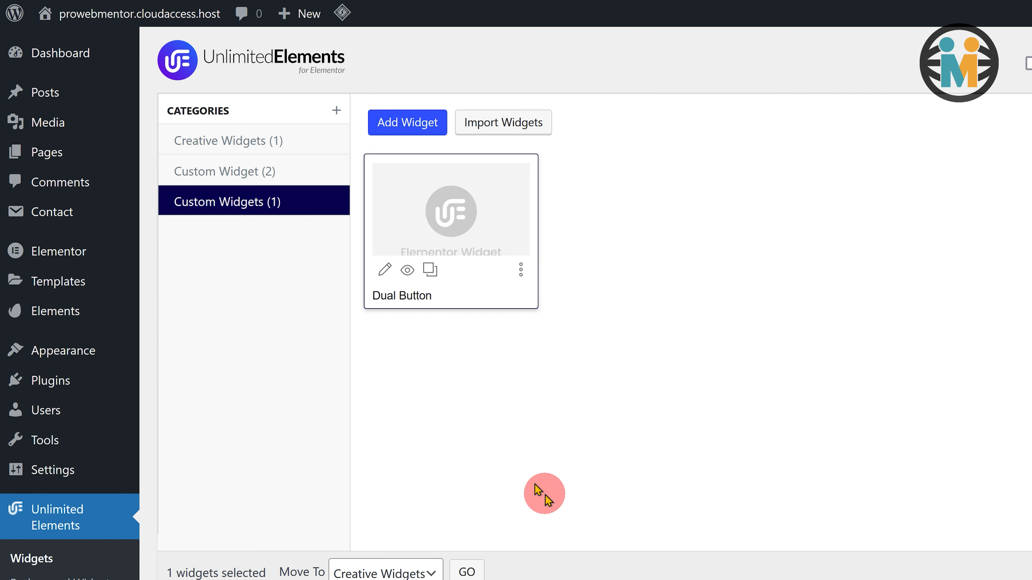
Open the Dual Button widget for editing in a new tab and check its title, name and description
{"action": "left_click", "coordinate": [412, 227]}
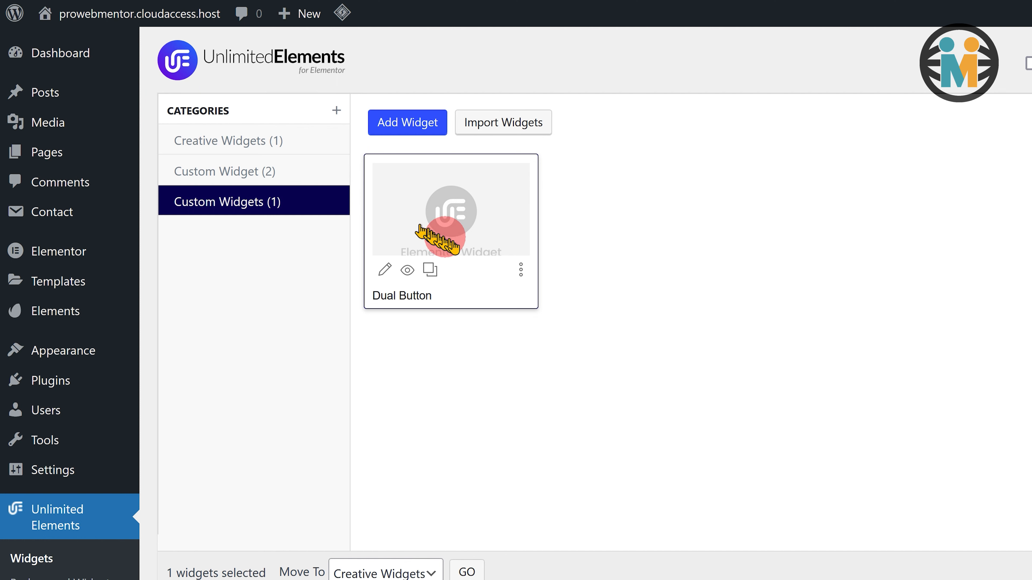
{"action": "left_click", "coordinate": [520, 271]}
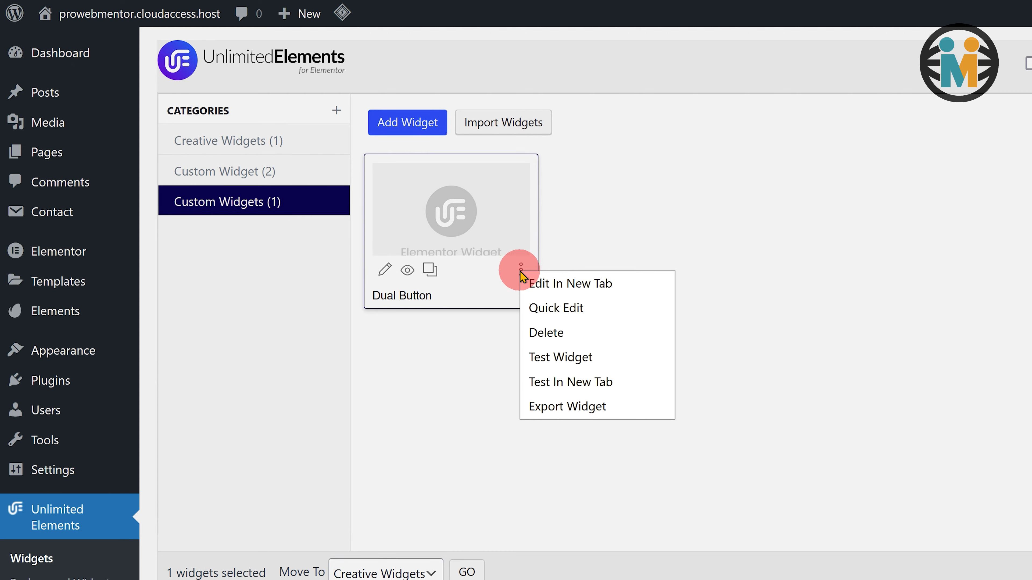
{"action": "left_click", "coordinate": [546, 284]}
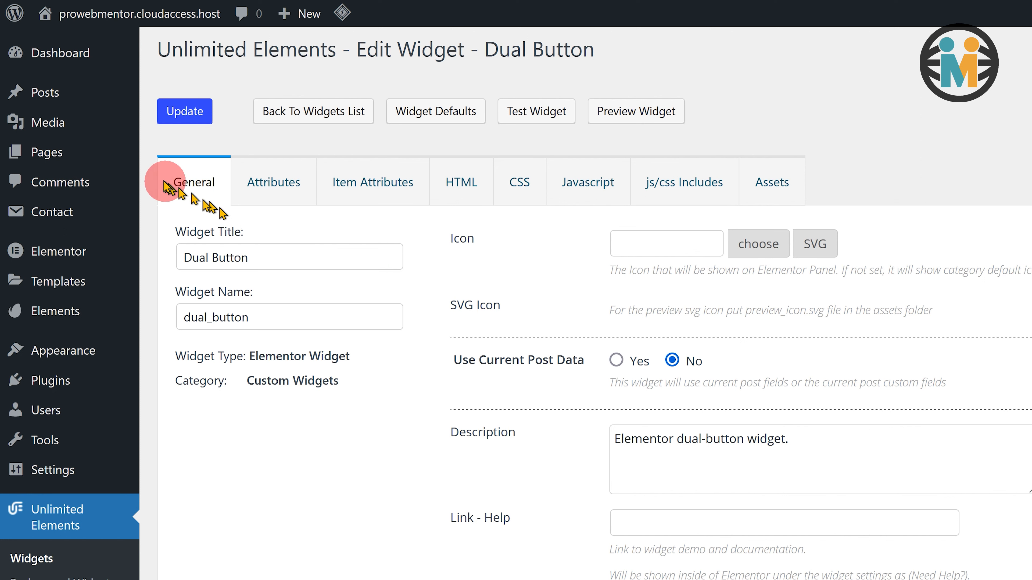
{"action": "left_click_drag", "start_coordinate": [268, 259], "coordinate": [161, 265]}
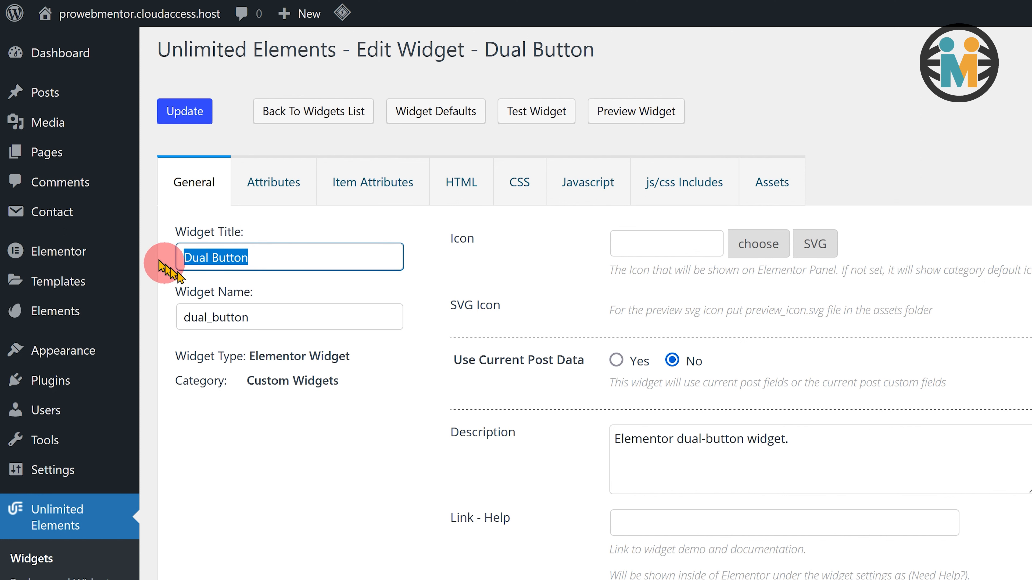
{"action": "left_click_drag", "start_coordinate": [286, 321], "coordinate": [163, 319]}
{"action": "left_click_drag", "start_coordinate": [871, 439], "coordinate": [583, 426]}
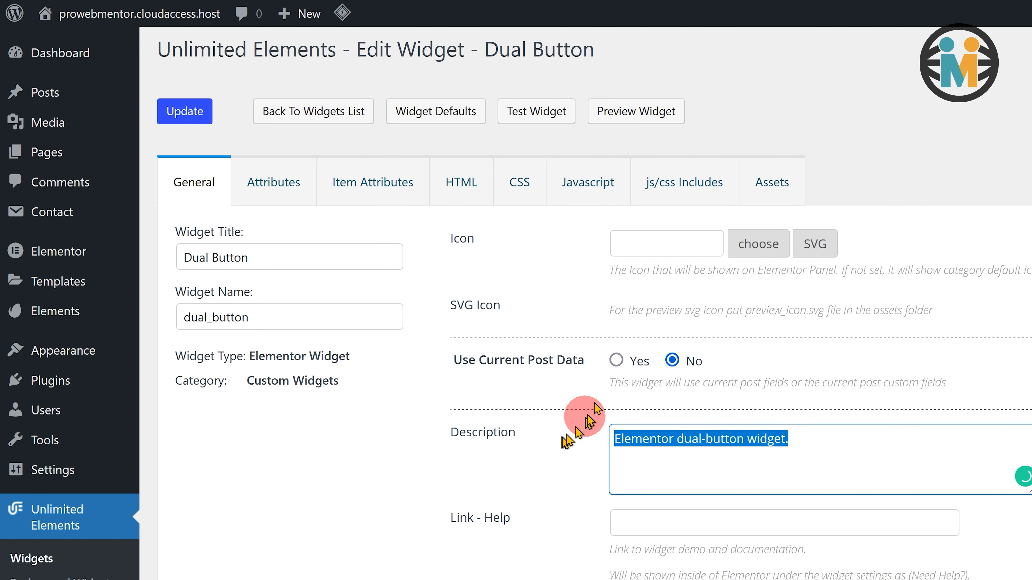
Filter the icon library by "dual" and set the widget's icon to eicon-dual-button
{"action": "left_click", "coordinate": [643, 246]}
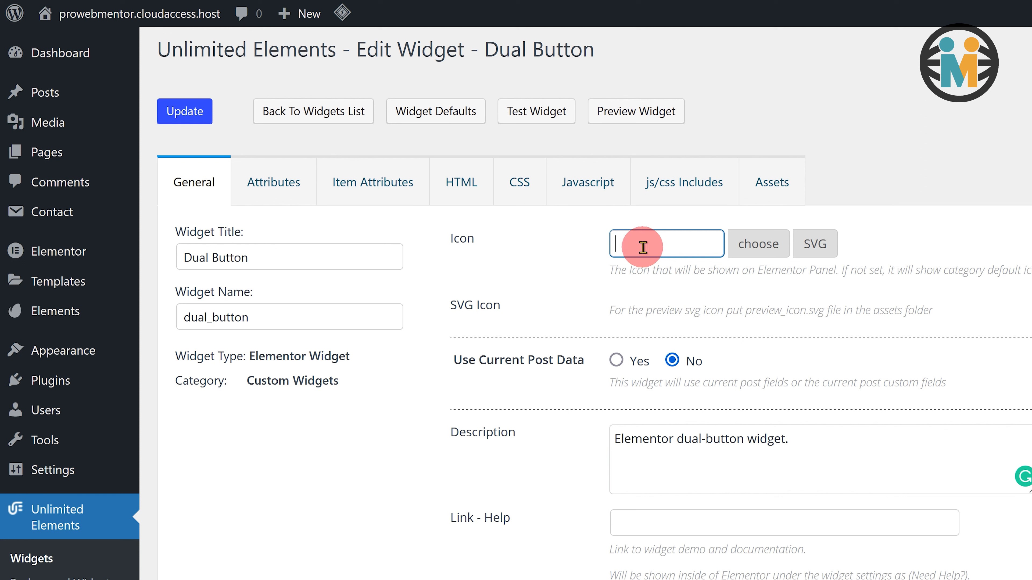
{"action": "left_click", "coordinate": [757, 249]}
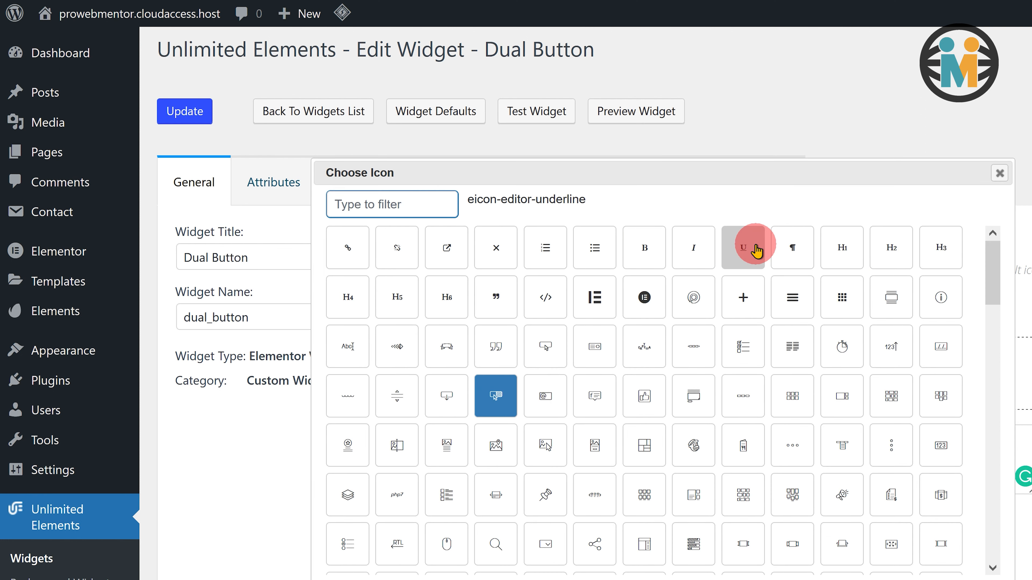
{"action": "left_click", "coordinate": [414, 205]}
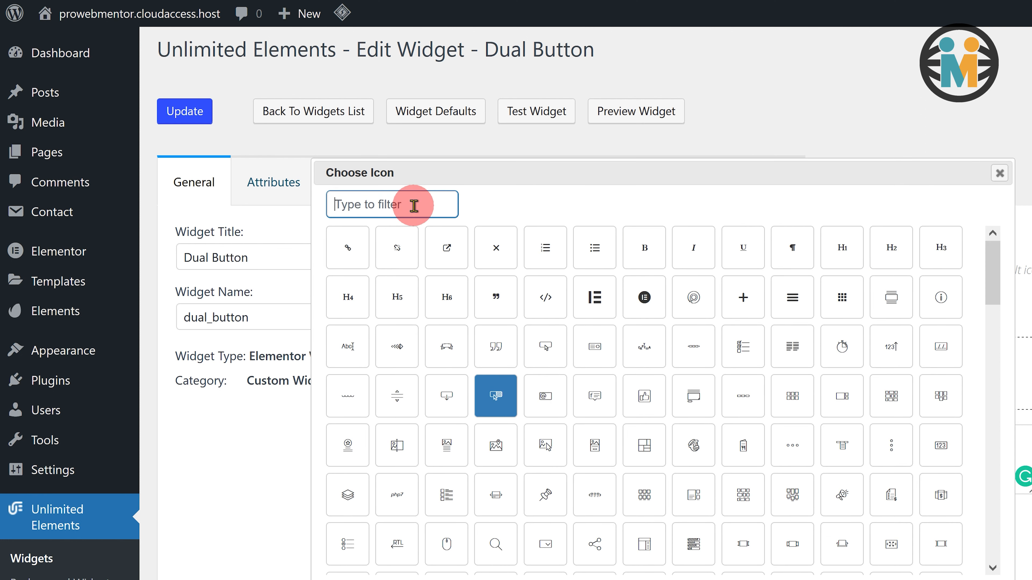
{"action": "type", "text": "dual"}
{"action": "left_click", "coordinate": [358, 245]}
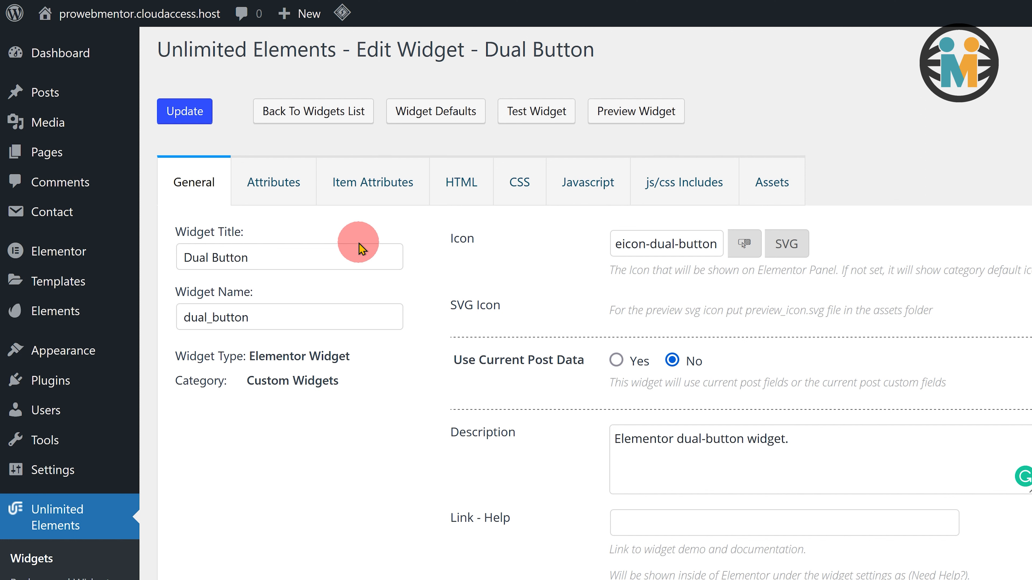
Replace the placeholder widget HTML with the Poppins font links and the pwm-dual-btn-wrapper markup for two buttons with "Or" between them
{"action": "left_click", "coordinate": [476, 194]}
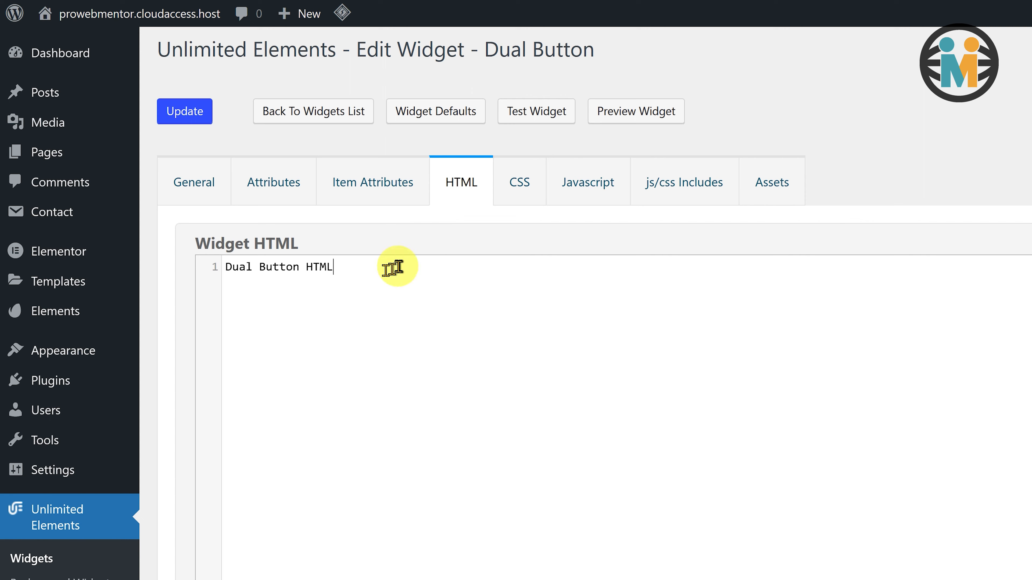
{"action": "left_click_drag", "start_coordinate": [394, 267], "coordinate": [189, 270]}
{"action": "key", "text": "BackSpace"}
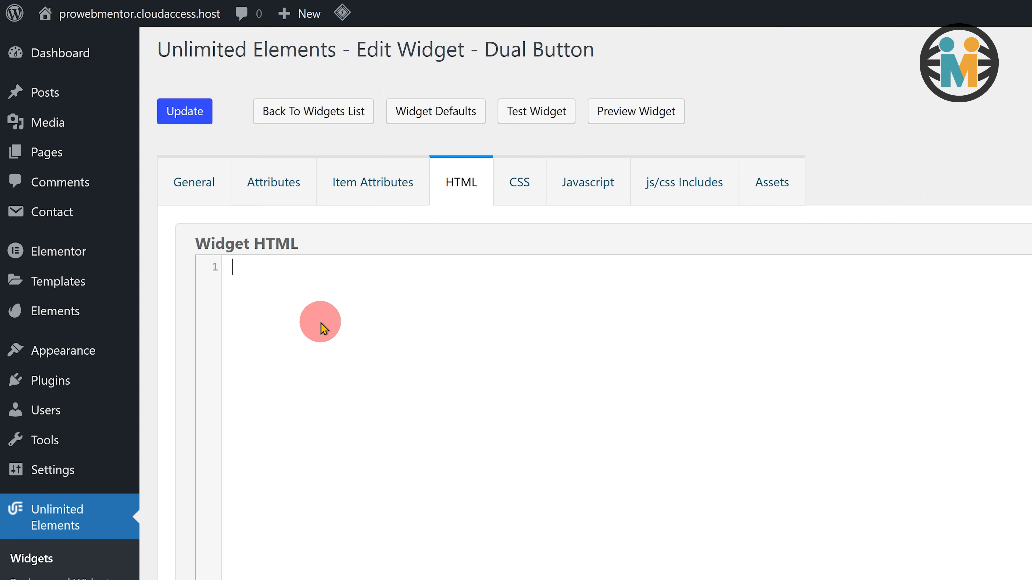
{"action": "type", "text": "<link rel=\"preconnect\" href=\"https://fonts.googleapis.com\"> <link rel=\"preconnect\" href=\"https://fonts.gstatic.com\" crossorigin> <link href=\"https://fonts.googleapis.com/css2?family=Poppins:wght@600&display=swap\" rel=\"stylesheet\">  <div class=\"pwm-dual-btn-wrapper\">    <div class=\"pwm-dual-btn\">       <a class=\"pwm-btn pwm-btn-one \" href=\"#\">       <i aria-hidden=\"true\" class=\"far fa-arrow-alt-circle-right\"></i>Button       </a>       <span class=\"pwm-btn-text pwm-btn-middle-text\">Or</span>       <a class=\"pwm-btn pwm-btn-two \" href=\"#\">       <i aria-hidden=\"true\" class=\"far fa-arrow-alt-circle-right\"></i>Button       </a>    </div> </div>"}
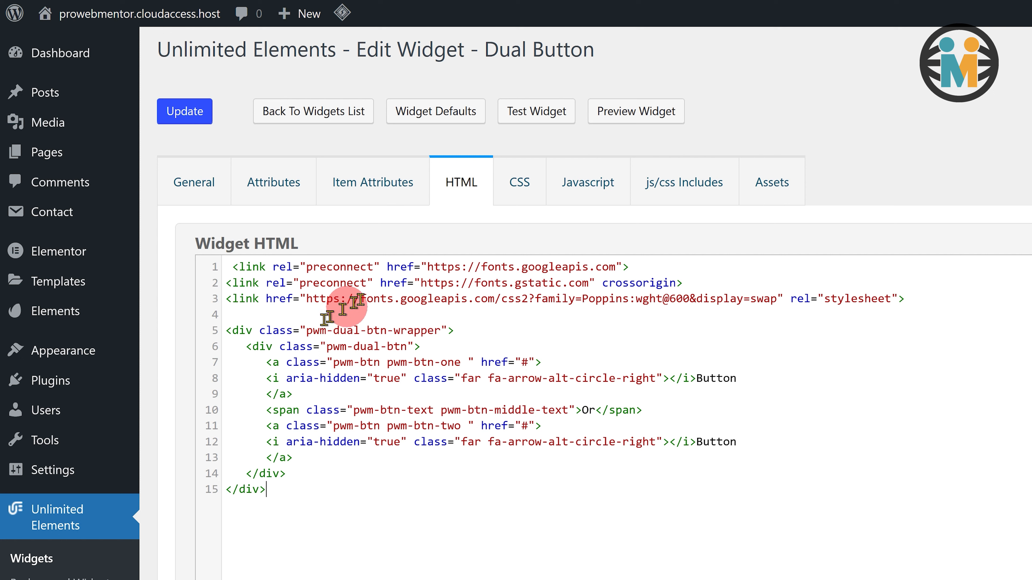
Paste the dual-button stylesheet for the pwm-dual-btn-wrapper classes into the widget's CSS and update the widget
{"action": "left_click", "coordinate": [518, 196]}
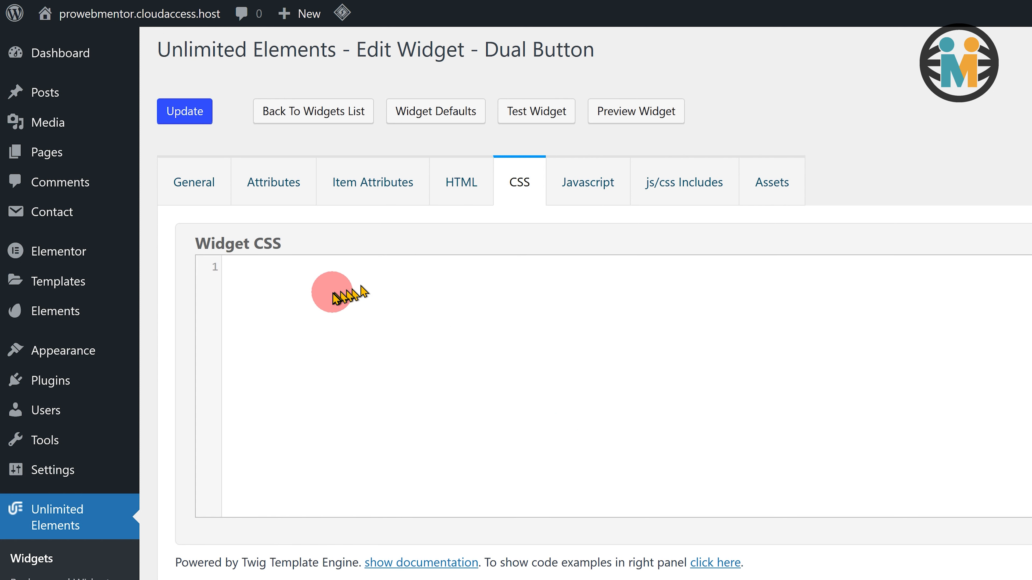
{"action": "left_click", "coordinate": [334, 293]}
{"action": "key", "text": "ctrl+v"}
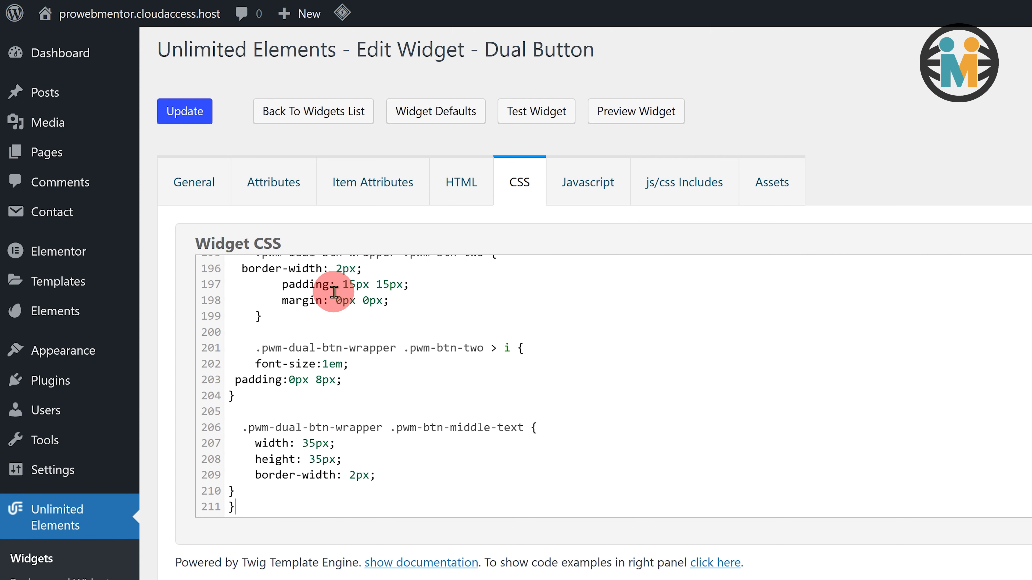
{"action": "left_click", "coordinate": [201, 107]}
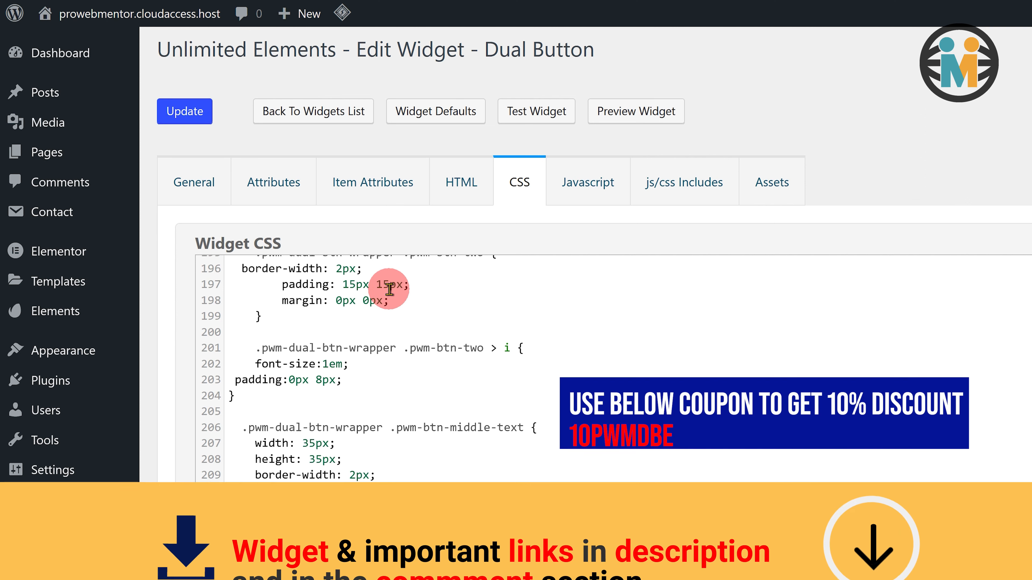
Rename the General content section in the widget's attributes to "Dual Button"
{"action": "left_click", "coordinate": [271, 191]}
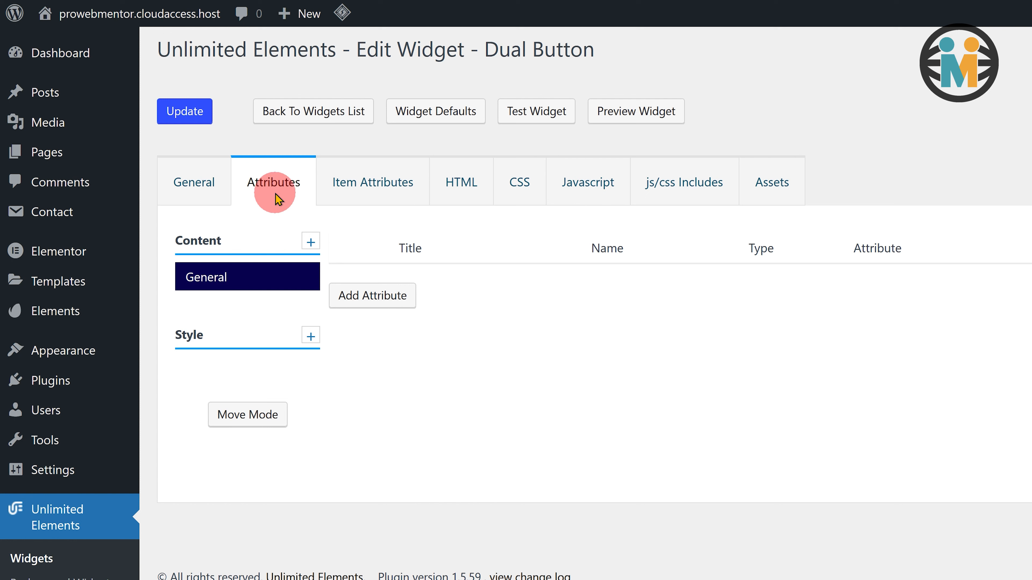
{"action": "mouse_move", "coordinate": [189, 281]}
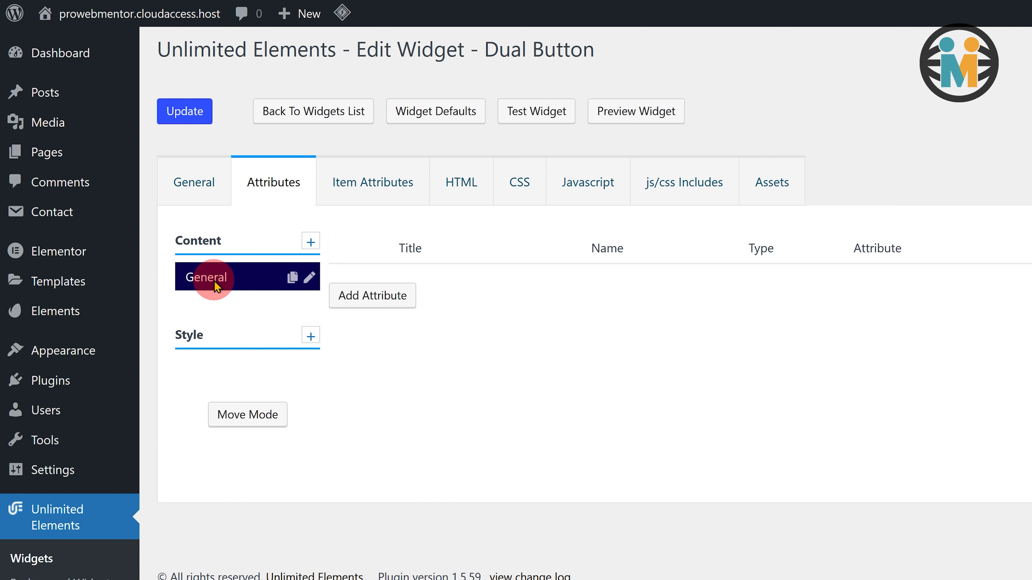
{"action": "left_click", "coordinate": [305, 279]}
{"action": "double_click", "coordinate": [429, 315]}
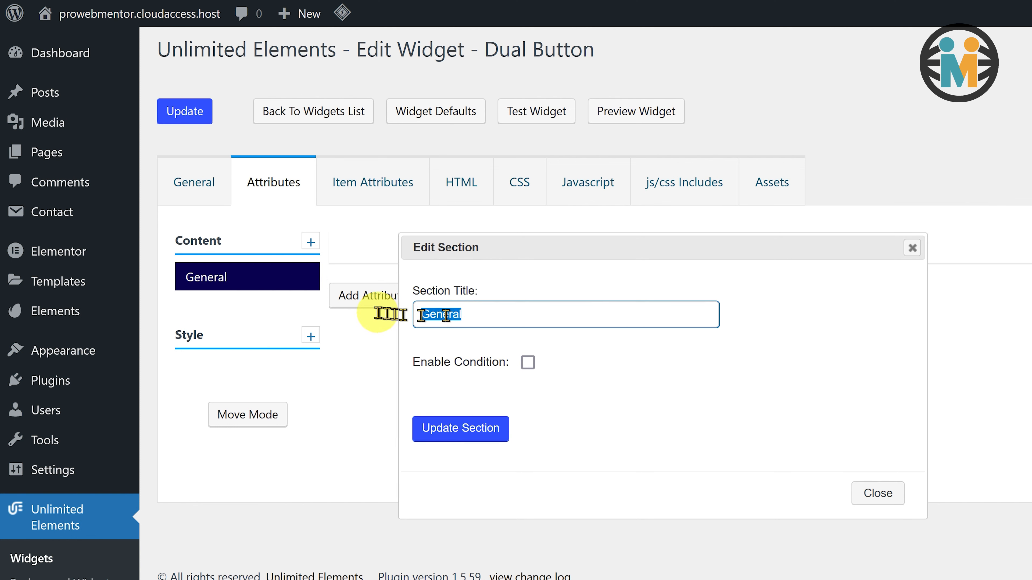
{"action": "type", "text": "Dual Button"}
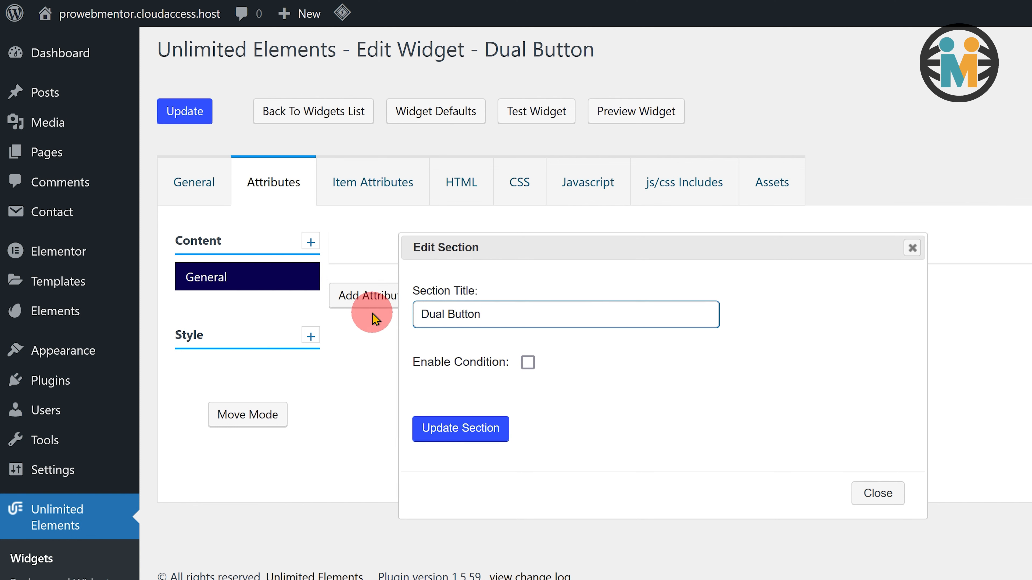
{"action": "left_click", "coordinate": [475, 434]}
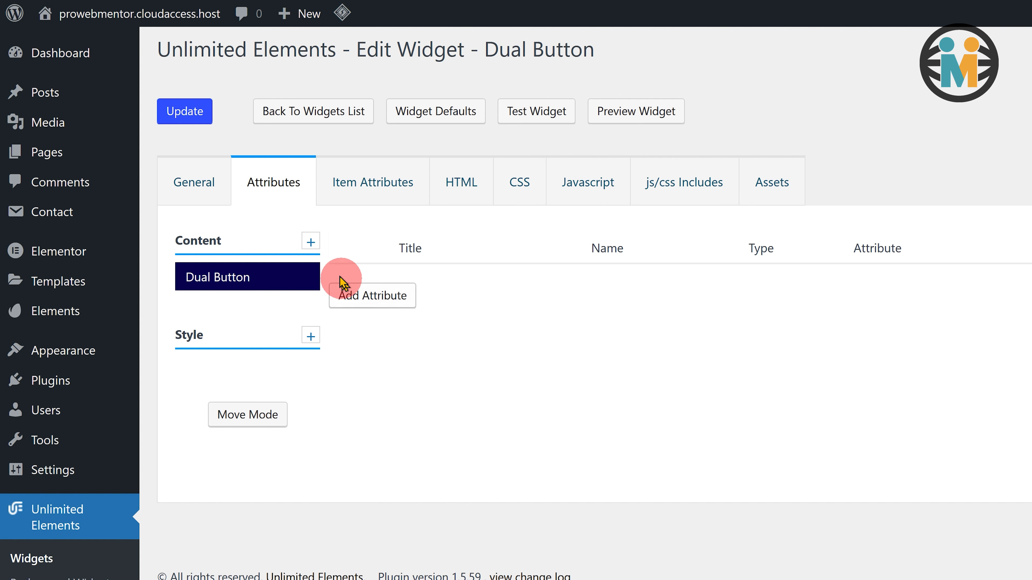
Add two sections titled "Button One" and "Button Two" to the widget's Content attributes
{"action": "left_click", "coordinate": [311, 243]}
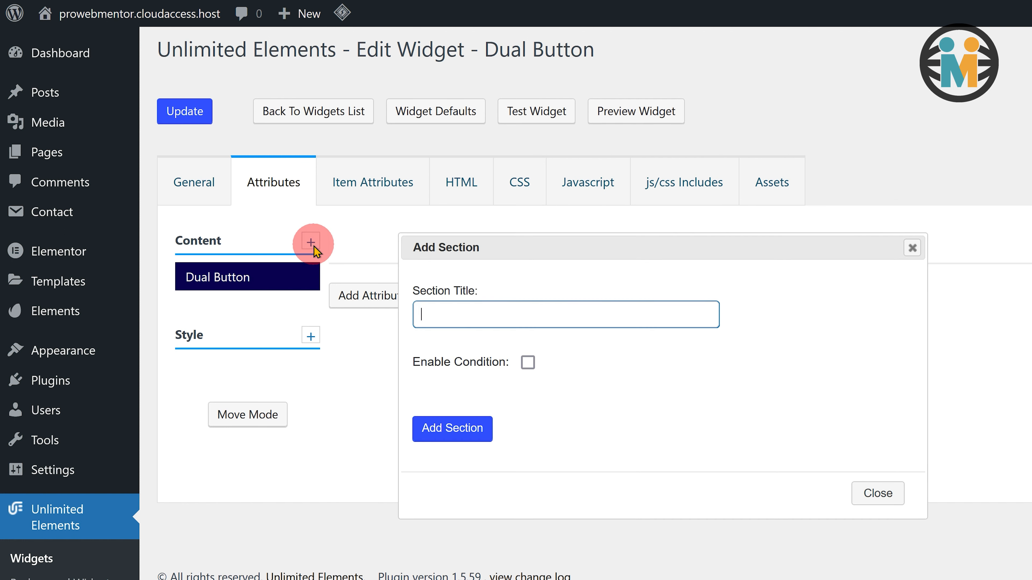
{"action": "type", "text": "Button One"}
{"action": "left_click", "coordinate": [422, 388]}
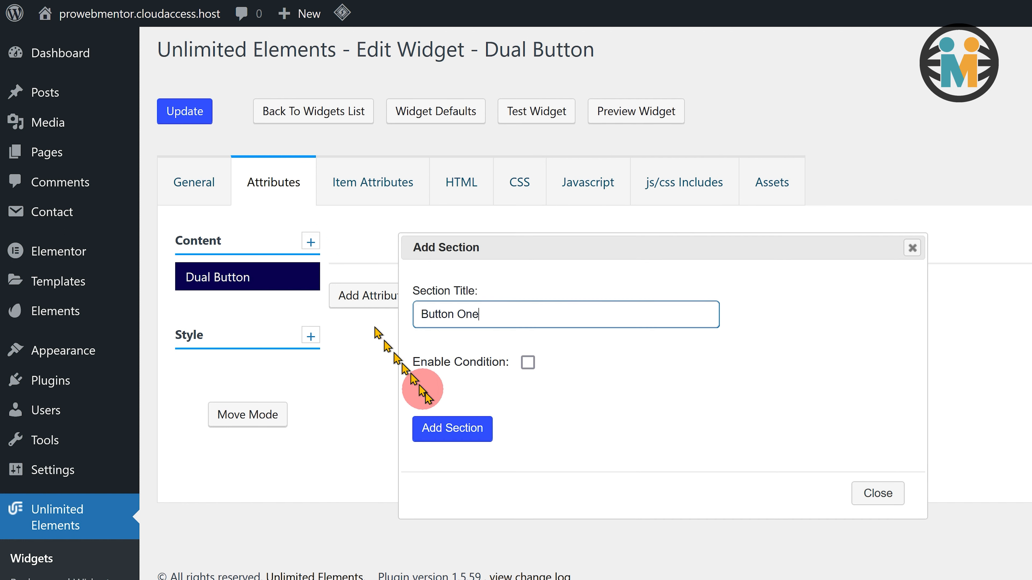
{"action": "left_click", "coordinate": [452, 430]}
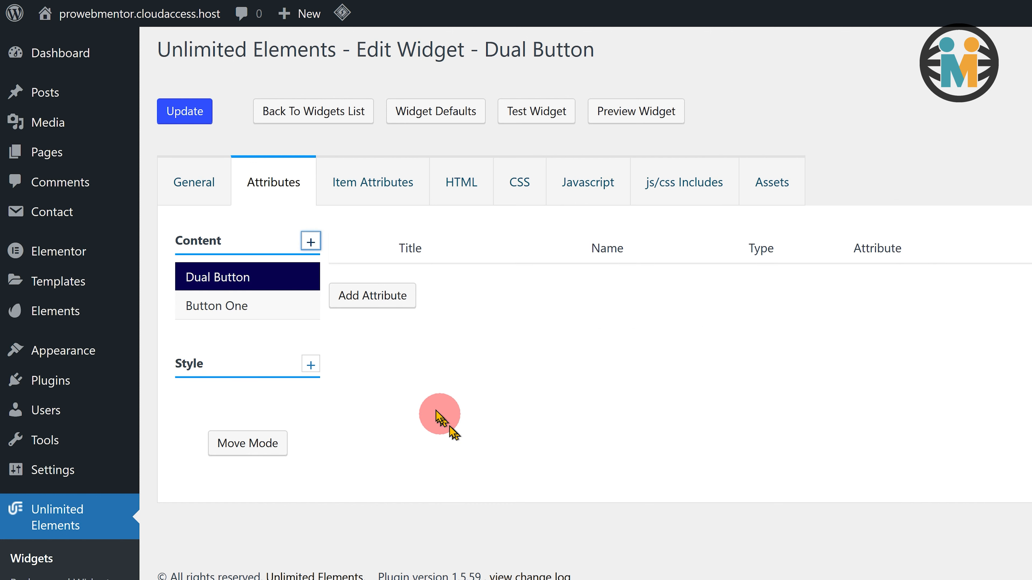
{"action": "left_click", "coordinate": [311, 242]}
{"action": "type", "text": "Button Two"}
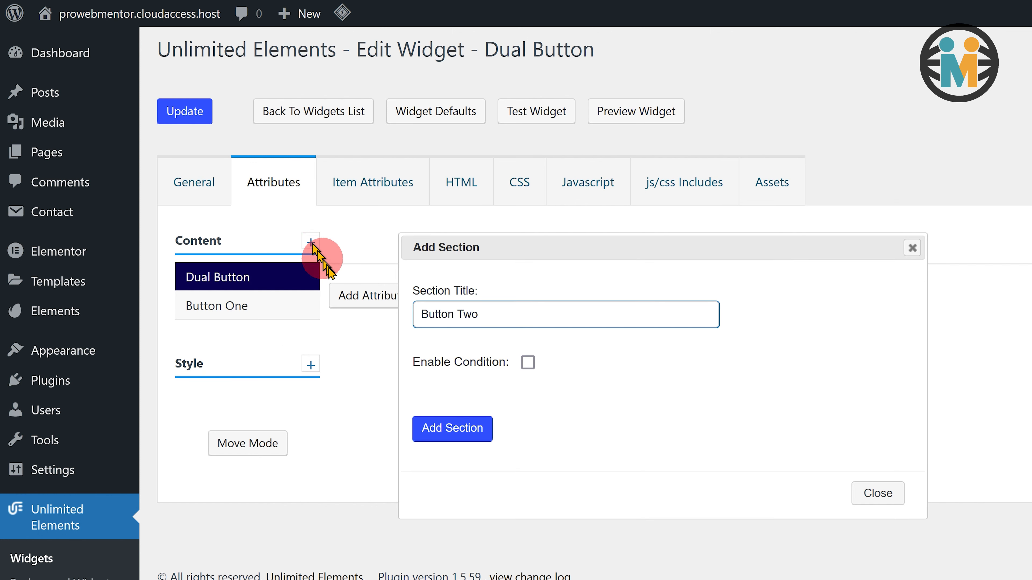
{"action": "left_click", "coordinate": [447, 429]}
Add three sections titled "Button One", "Button Two" and "Middle Text" to the widget's Style attributes
{"action": "left_click", "coordinate": [312, 394]}
{"action": "type", "text": "Button One"}
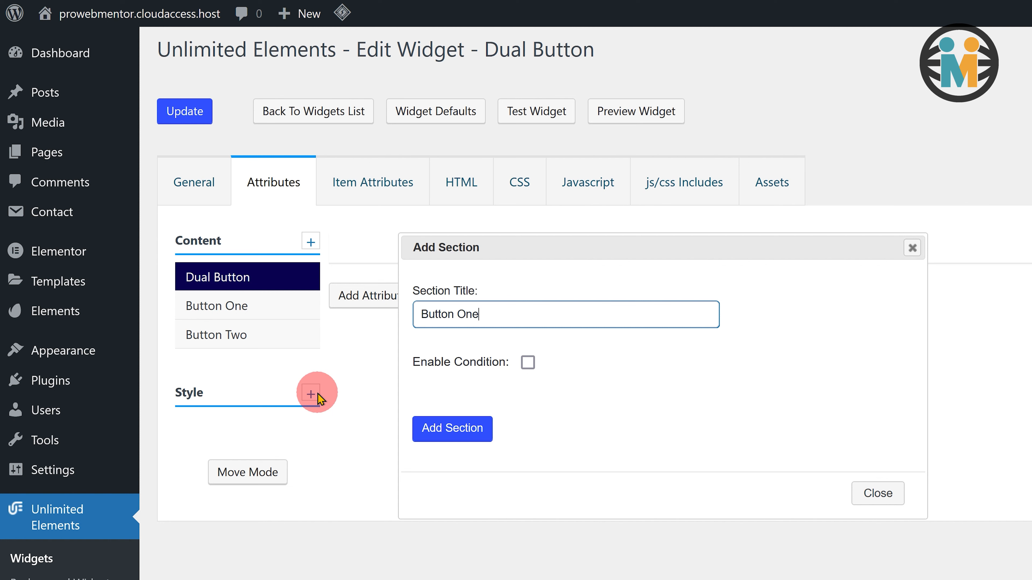
{"action": "left_click", "coordinate": [425, 428]}
{"action": "left_click", "coordinate": [311, 394]}
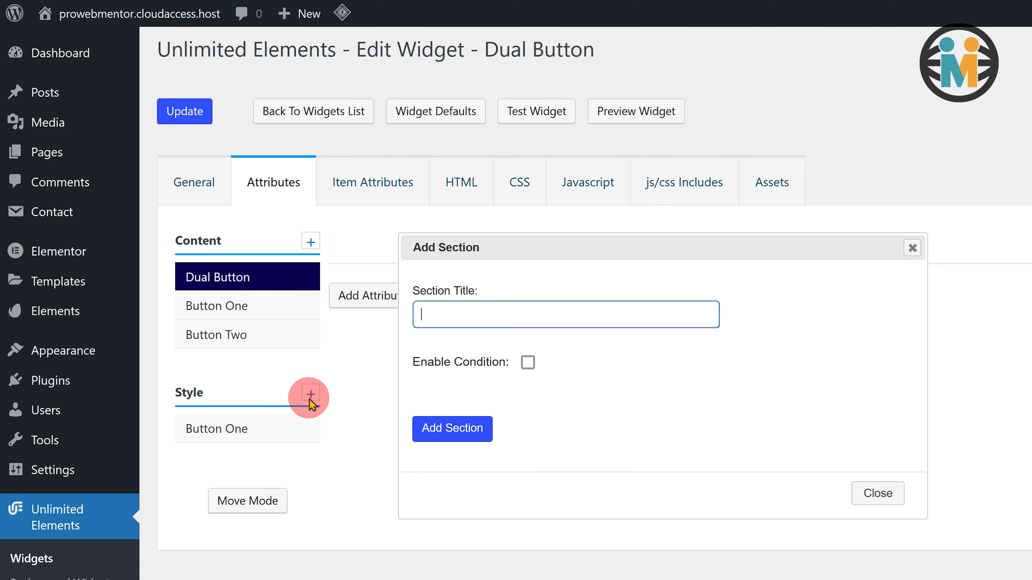
{"action": "type", "text": "Button Two"}
{"action": "left_click", "coordinate": [444, 429]}
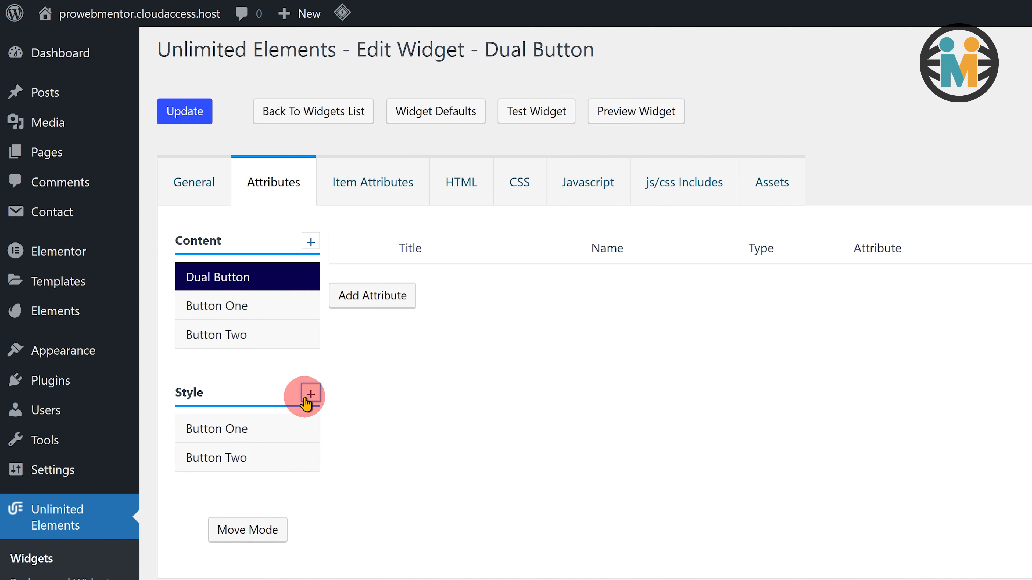
{"action": "left_click", "coordinate": [311, 394]}
{"action": "type", "text": "Middle Text"}
{"action": "left_click", "coordinate": [419, 428]}
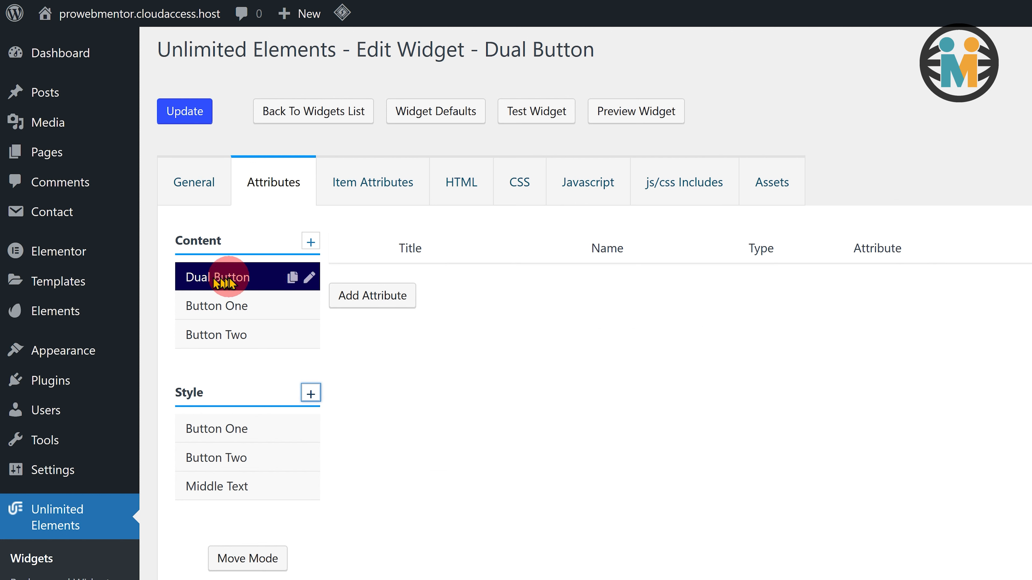
Add a Text Field attribute titled "Middle Text", named pwm_middle_text, with default value "Or", to the Dual Button content section
{"action": "left_click", "coordinate": [355, 293]}
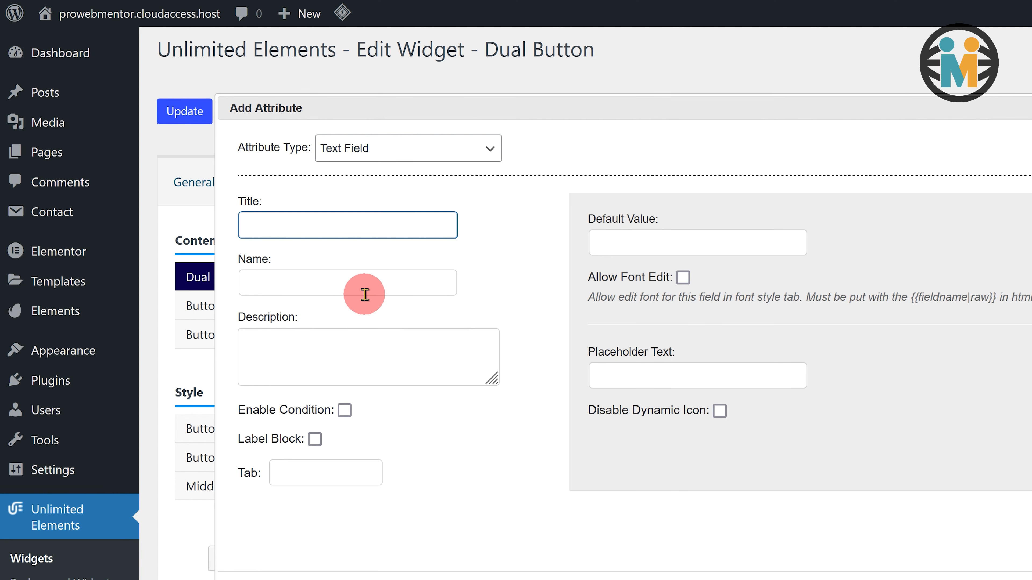
{"action": "left_click", "coordinate": [402, 148]}
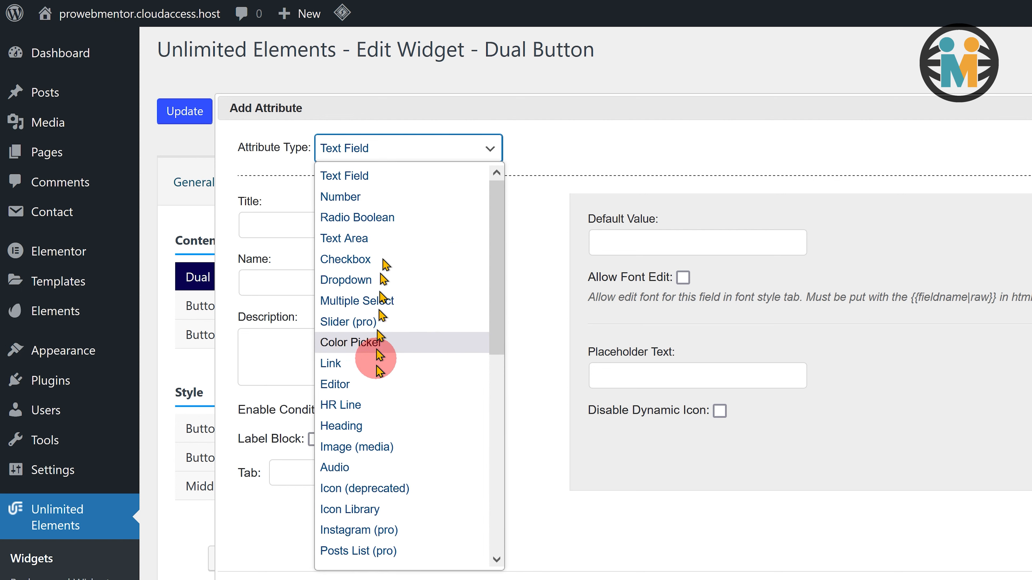
{"action": "left_click", "coordinate": [358, 175]}
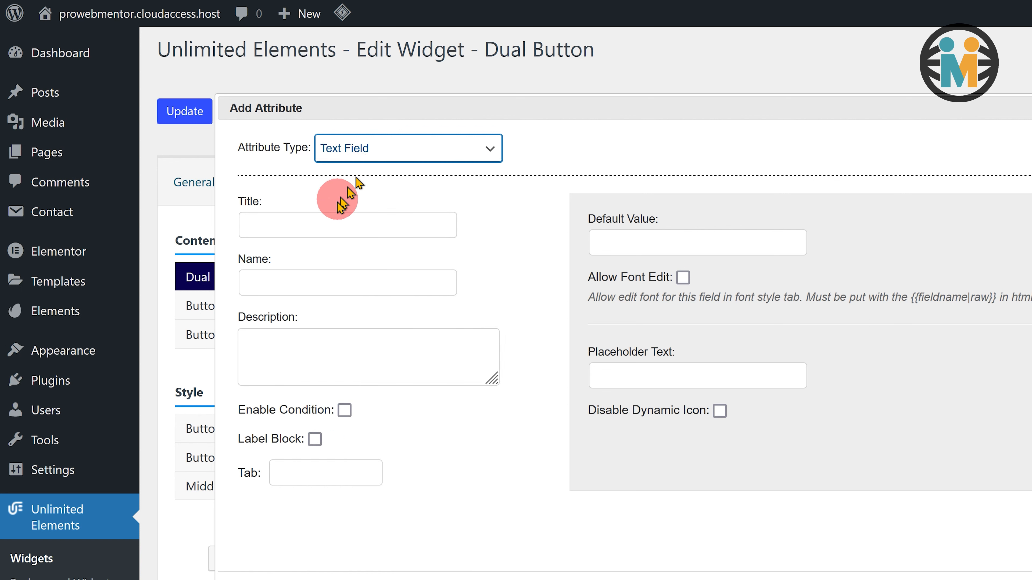
{"action": "left_click", "coordinate": [313, 232]}
{"action": "left_click", "coordinate": [313, 231]}
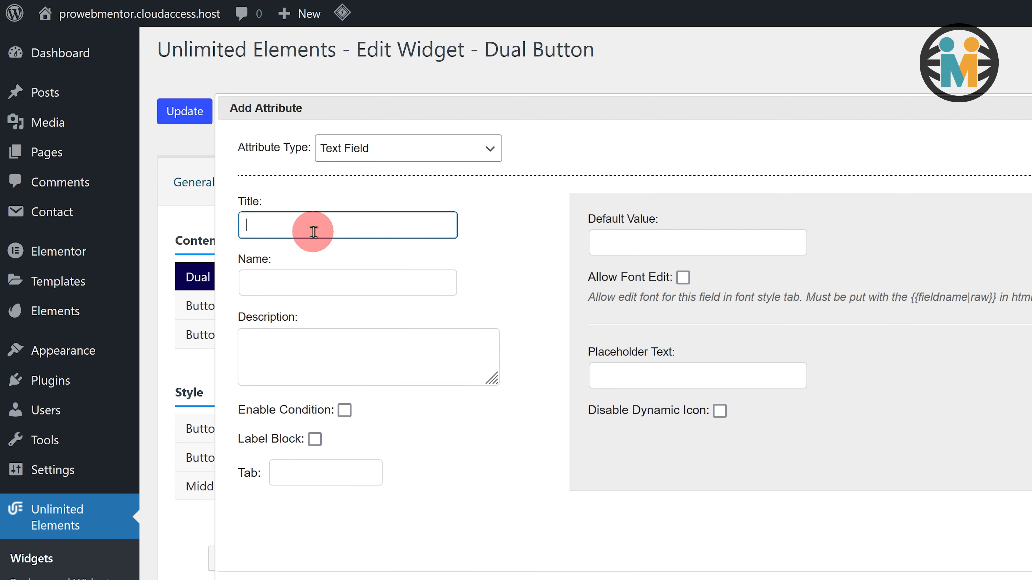
{"action": "type", "text": "Middle Text"}
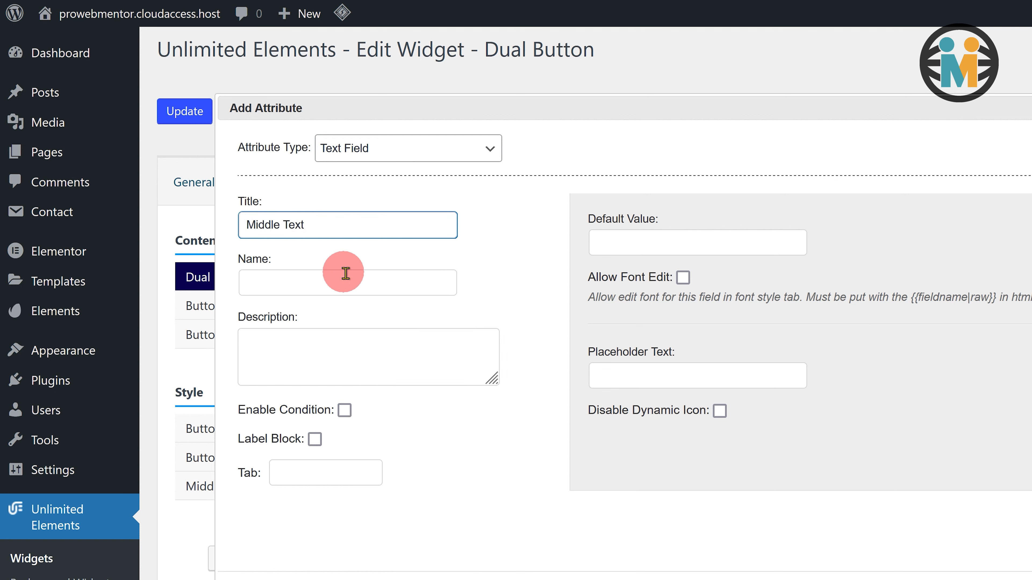
{"action": "left_click", "coordinate": [346, 276]}
{"action": "double_click", "coordinate": [346, 277]}
{"action": "type", "text": "pwm_middle_text"}
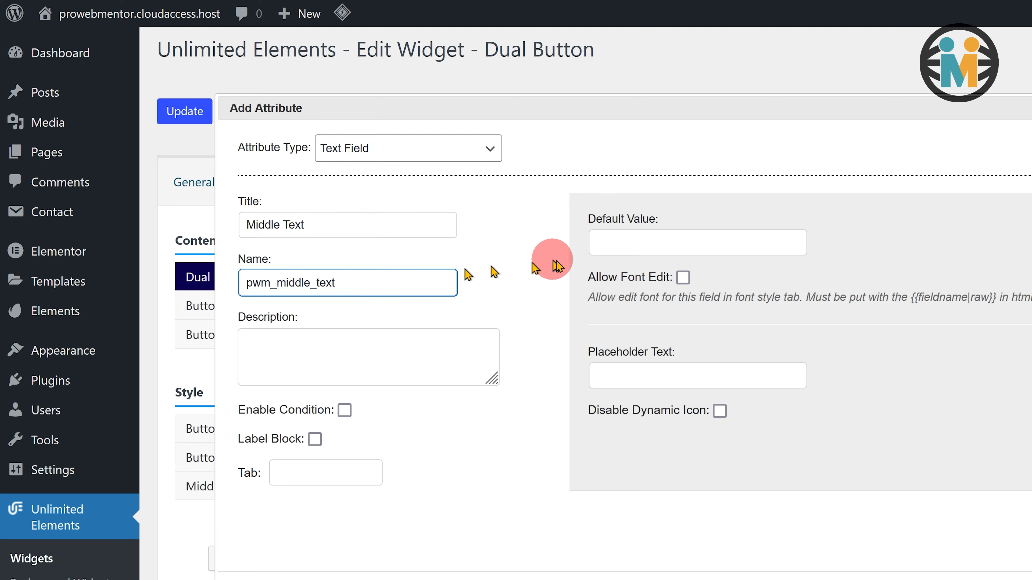
{"action": "left_click", "coordinate": [621, 248]}
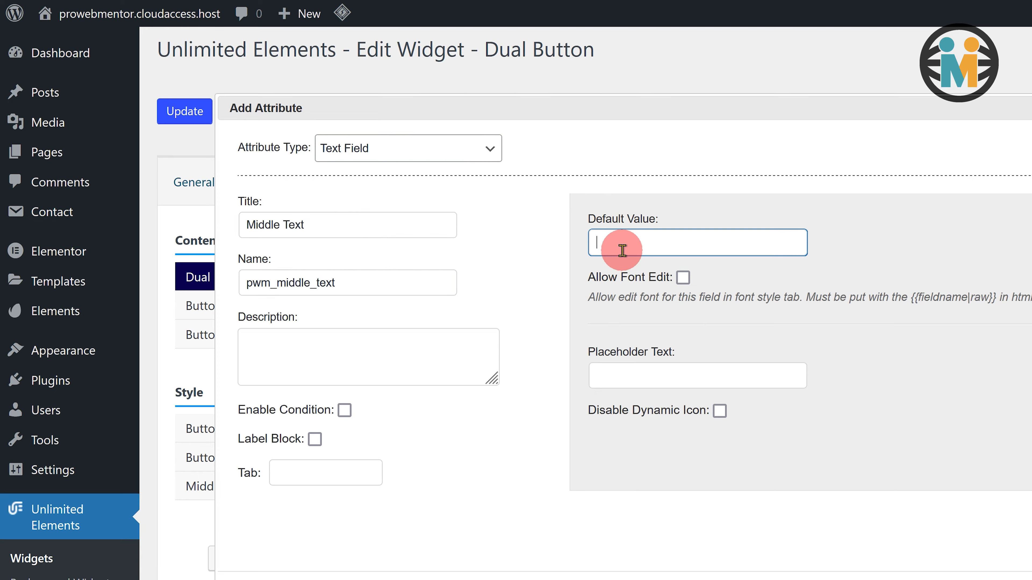
{"action": "type", "text": "Or"}
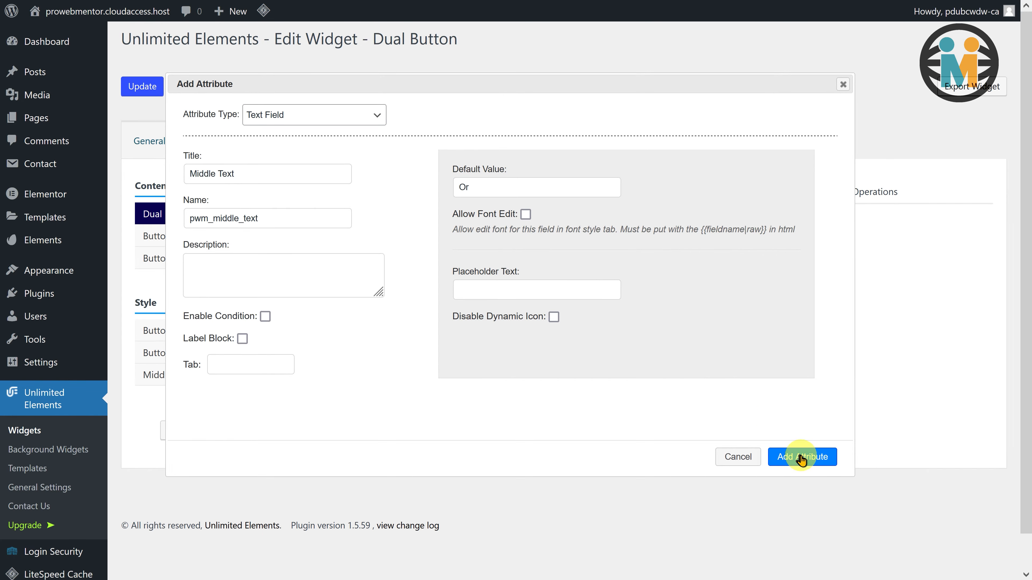
{"action": "left_click", "coordinate": [792, 454]}
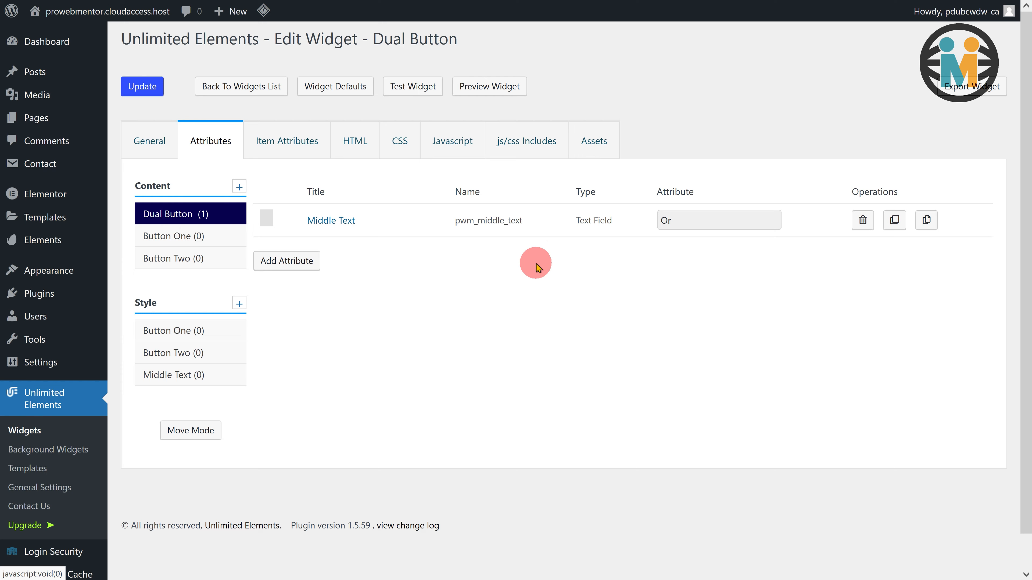
Replace "Or" in the pwm-btn-middle-text span of the widget HTML with the {{pwm_middle_text|raw}} placeholder
{"action": "left_click_drag", "start_coordinate": [522, 221], "coordinate": [467, 219]}
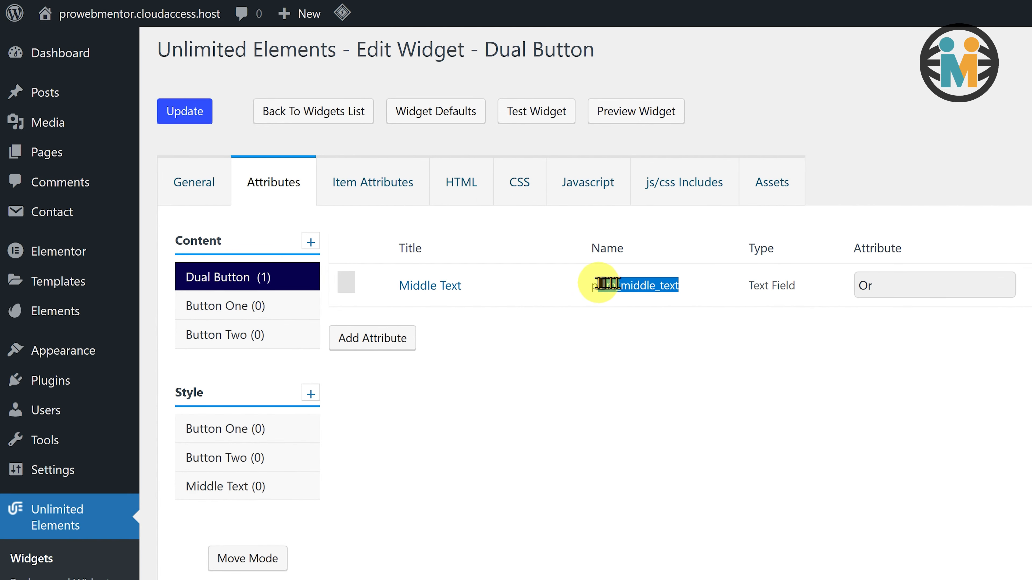
{"action": "left_click_drag", "start_coordinate": [600, 283], "coordinate": [593, 289]}
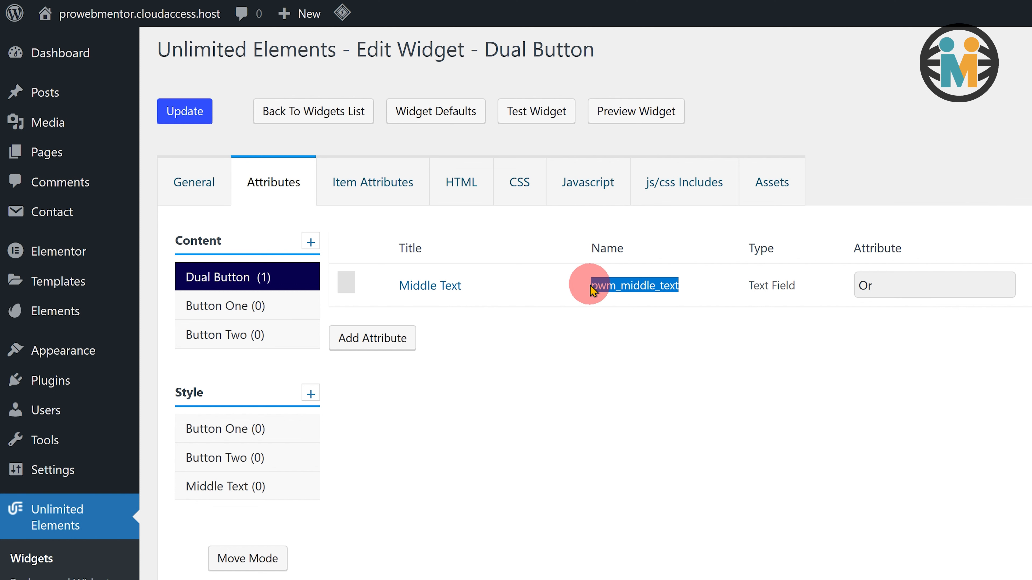
{"action": "left_click", "coordinate": [460, 185]}
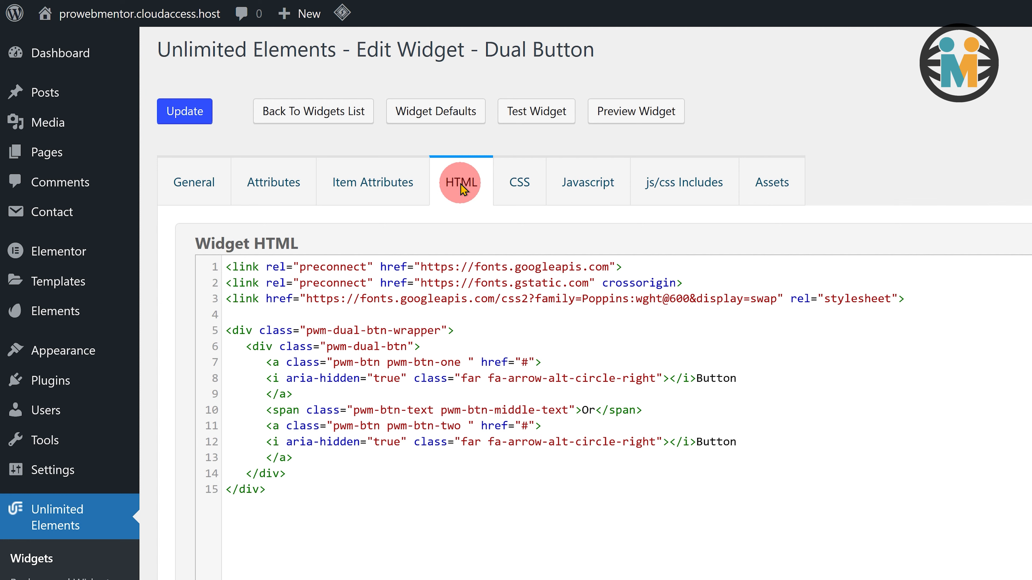
{"action": "double_click", "coordinate": [589, 411]}
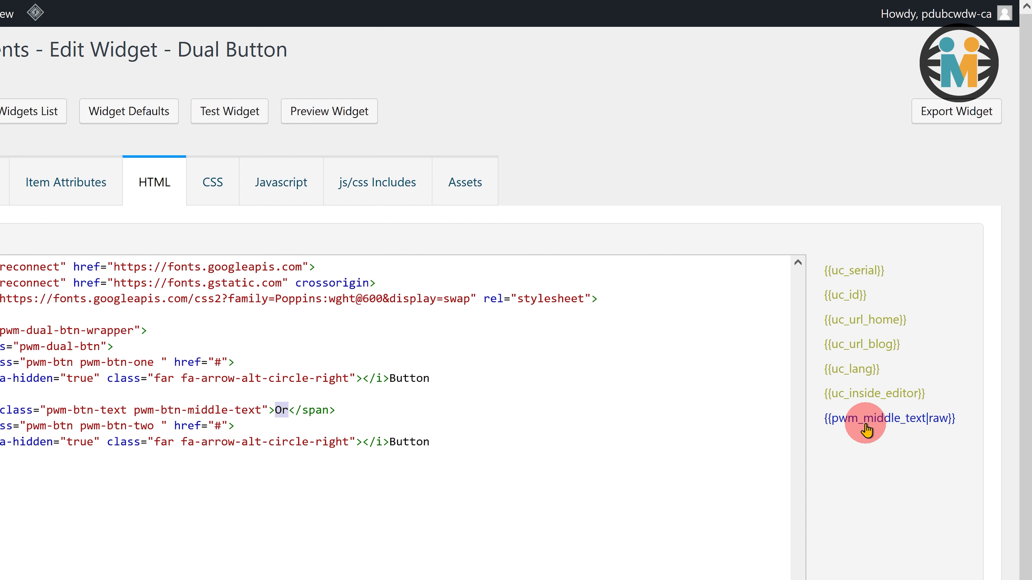
{"action": "left_click", "coordinate": [782, 432]}
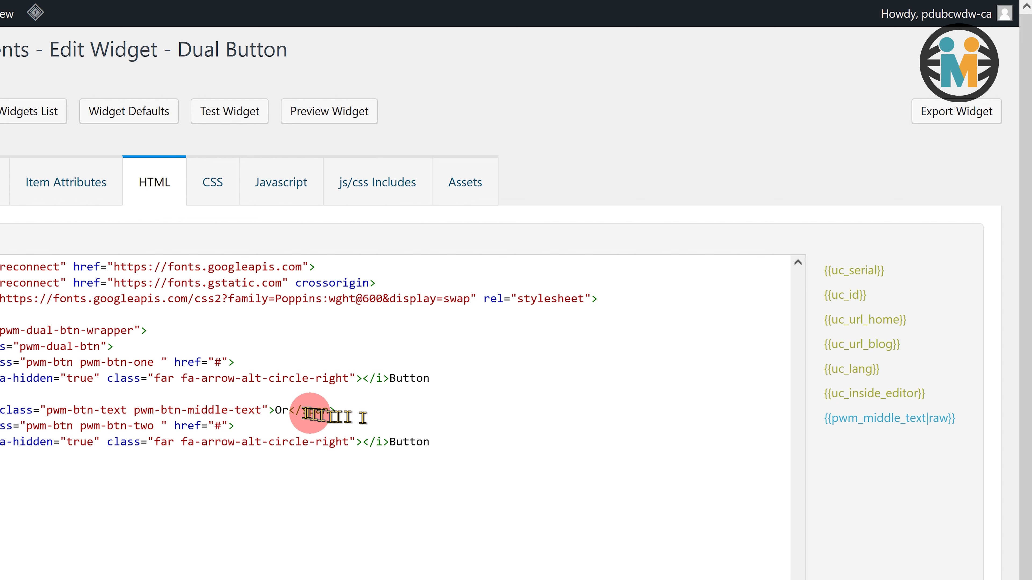
{"action": "double_click", "coordinate": [276, 410]}
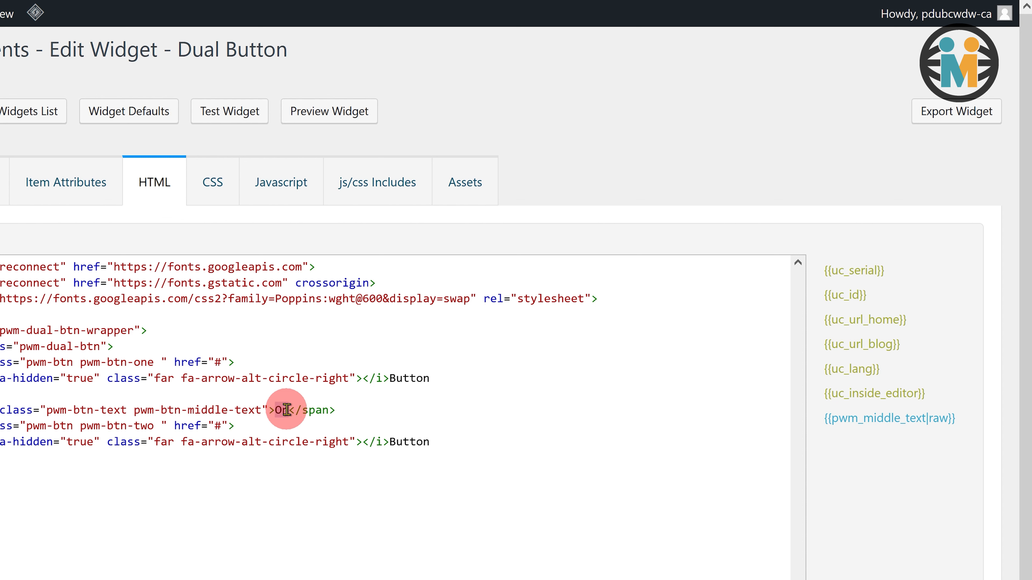
{"action": "left_click", "coordinate": [888, 422]}
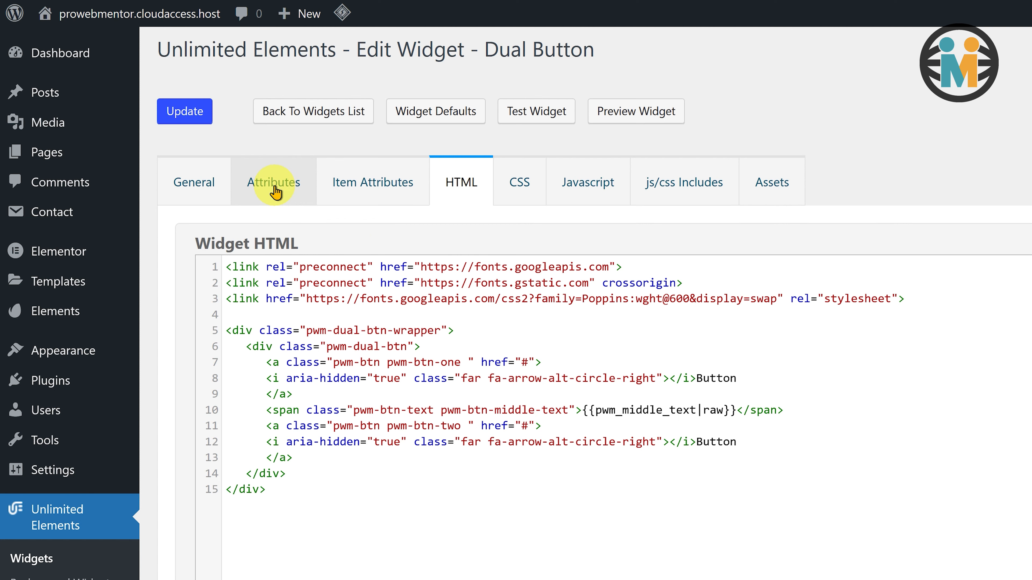
Create a Dropdown attribute in the Dual Button content section, titled "Alignment" and named pwm_btn_alignment
{"action": "left_click", "coordinate": [275, 191]}
{"action": "left_click", "coordinate": [410, 339]}
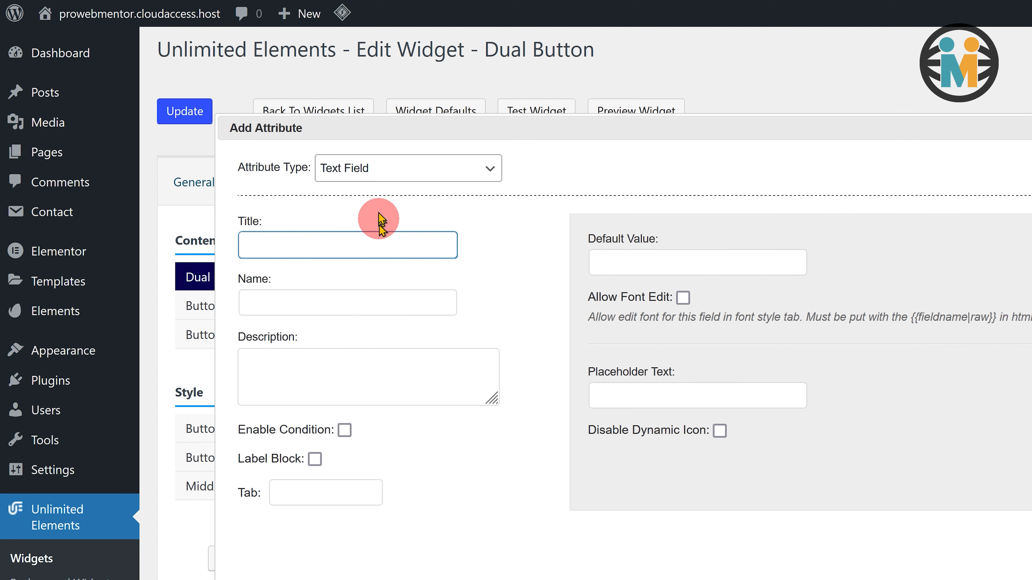
{"action": "left_click", "coordinate": [376, 168]}
{"action": "left_click", "coordinate": [443, 300]}
{"action": "type", "text": "Alignmen"}
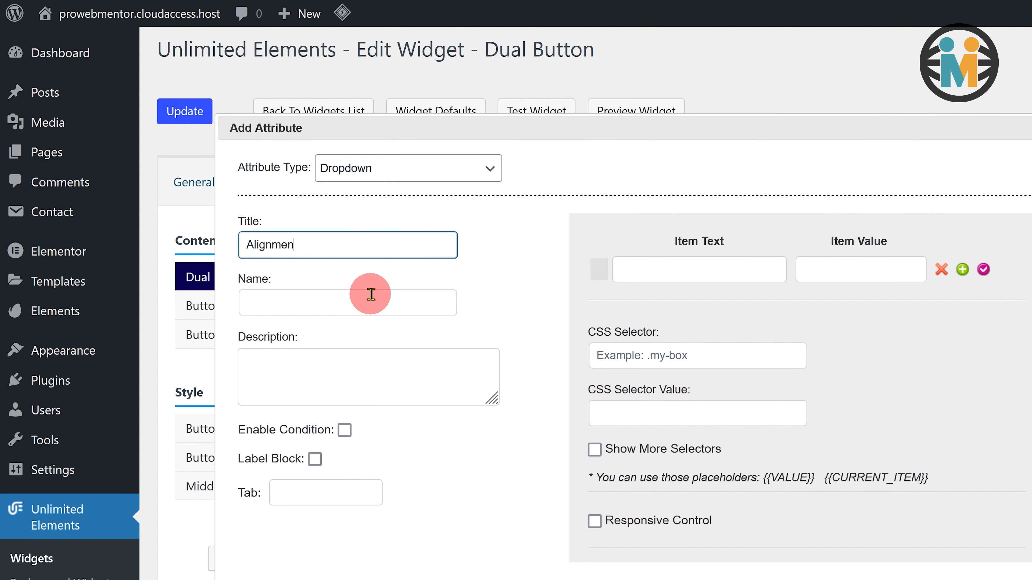
{"action": "type", "text": "t"}
{"action": "left_click", "coordinate": [371, 294]}
{"action": "type", "text": "pwm_btn_alignment"}
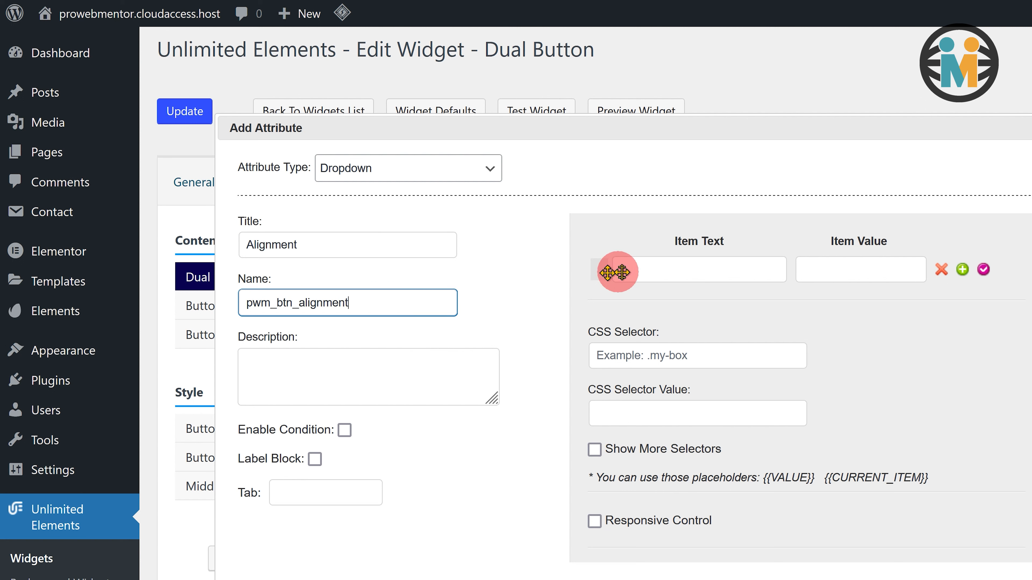
Enter the Alignment dropdown items Right/end, Center/Left and center/start, and make the third item the default
{"action": "left_click", "coordinate": [649, 269]}
{"action": "type", "text": "Right"}
{"action": "left_click", "coordinate": [825, 268]}
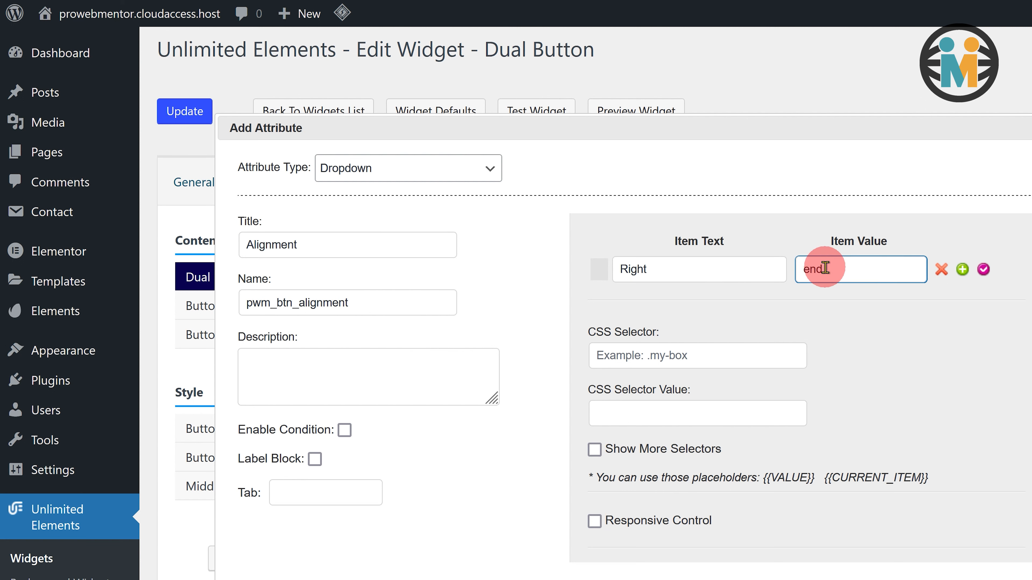
{"action": "type", "text": "end"}
{"action": "double_click", "coordinate": [962, 270]}
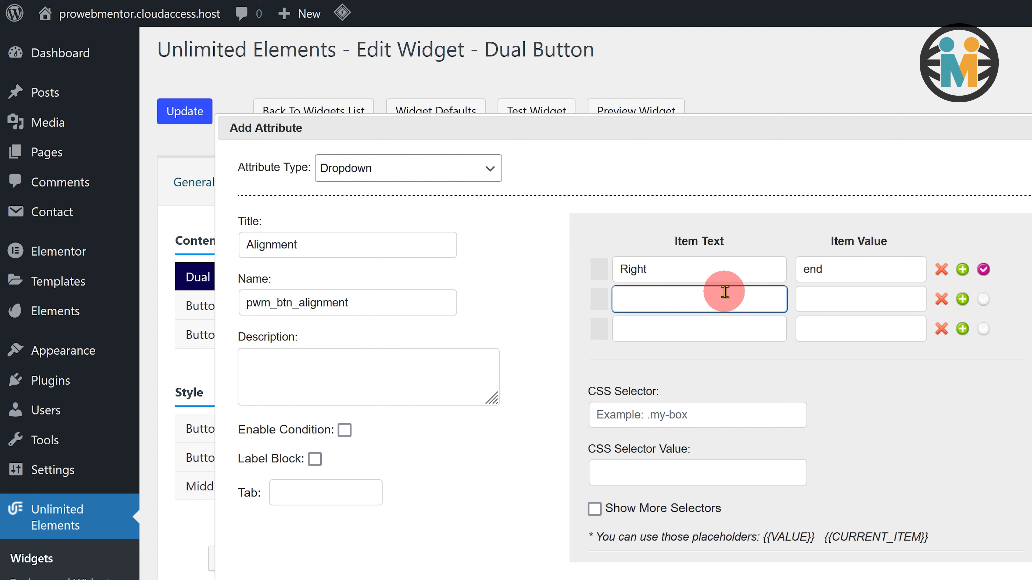
{"action": "left_click", "coordinate": [814, 294]}
{"action": "left_click", "coordinate": [696, 324]}
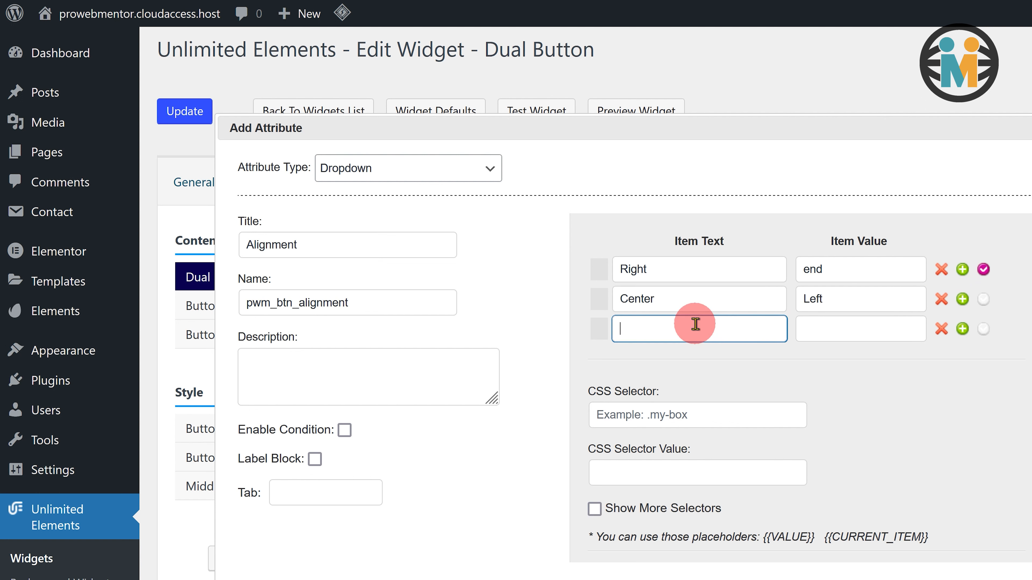
{"action": "type", "text": "center"}
{"action": "left_click", "coordinate": [806, 324]}
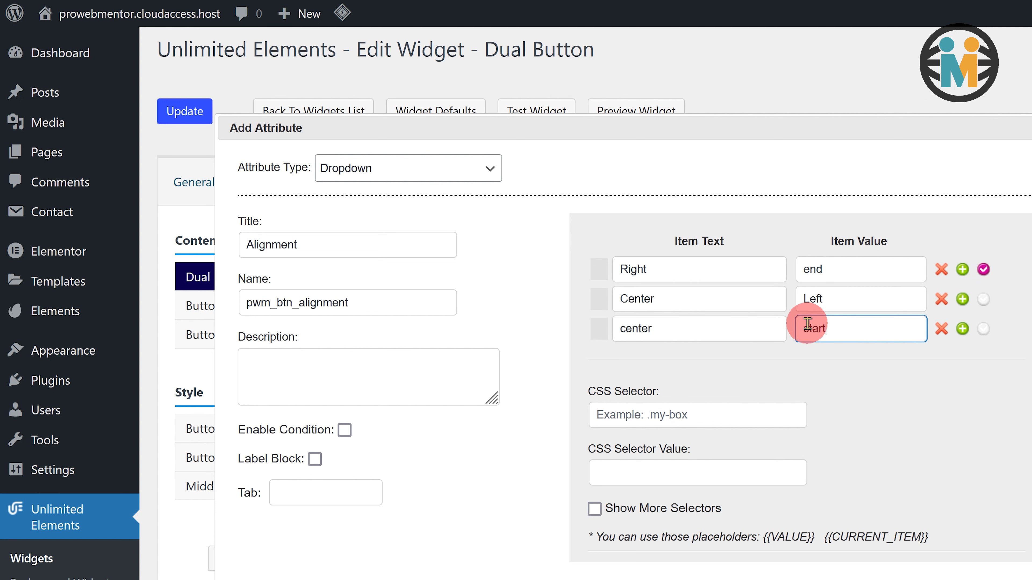
{"action": "left_click", "coordinate": [983, 328]}
Enable responsive control for Alignment with tablet and mobile defaults of "start", and add the attribute
{"action": "scroll", "coordinate": [848, 399], "scroll_direction": "down", "scroll_amount": 4}
{"action": "left_click", "coordinate": [605, 408]}
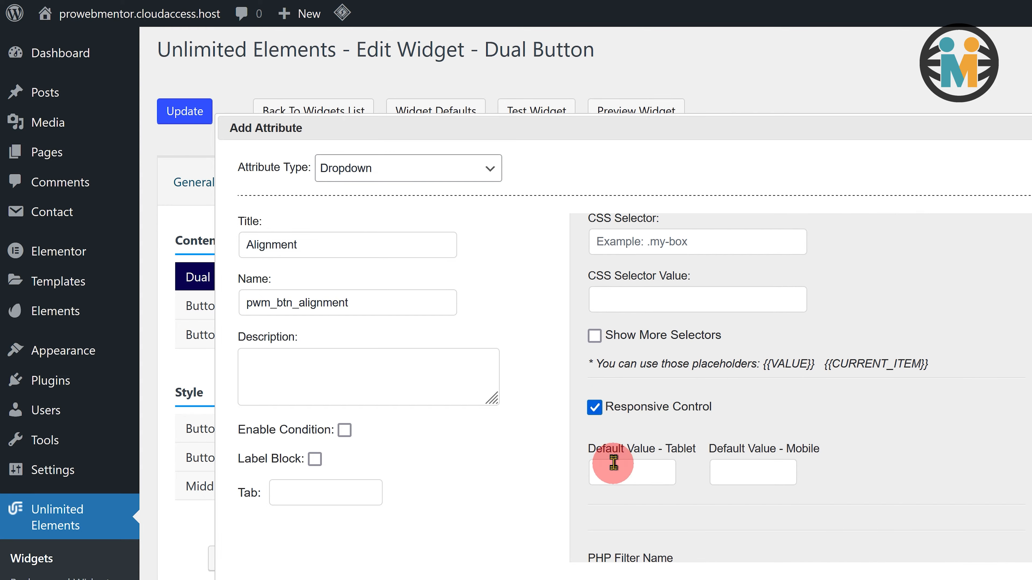
{"action": "left_click", "coordinate": [614, 472]}
{"action": "type", "text": "start"}
{"action": "left_click", "coordinate": [739, 471]}
{"action": "type", "text": "start"}
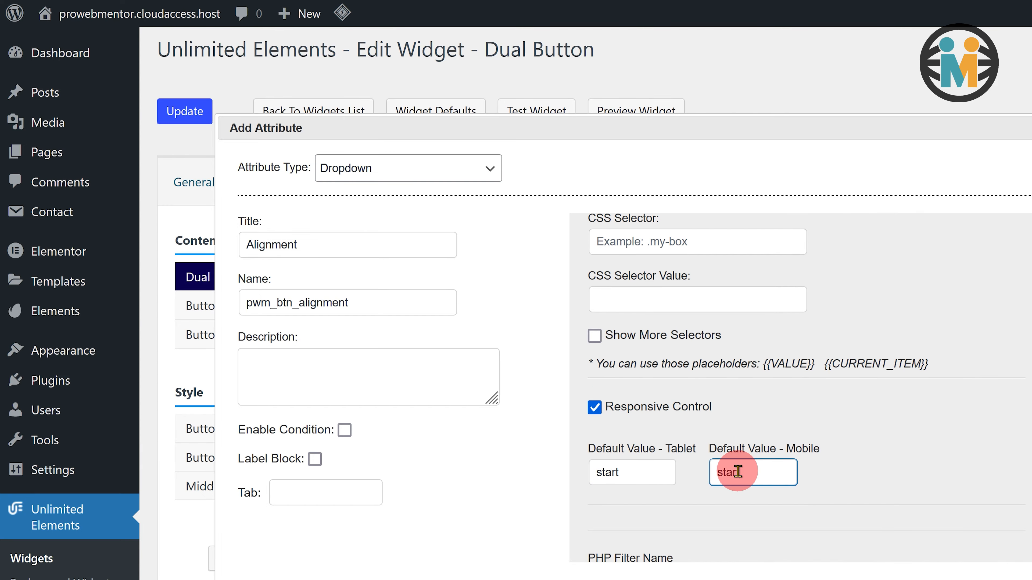
{"action": "left_click", "coordinate": [1031, 579]}
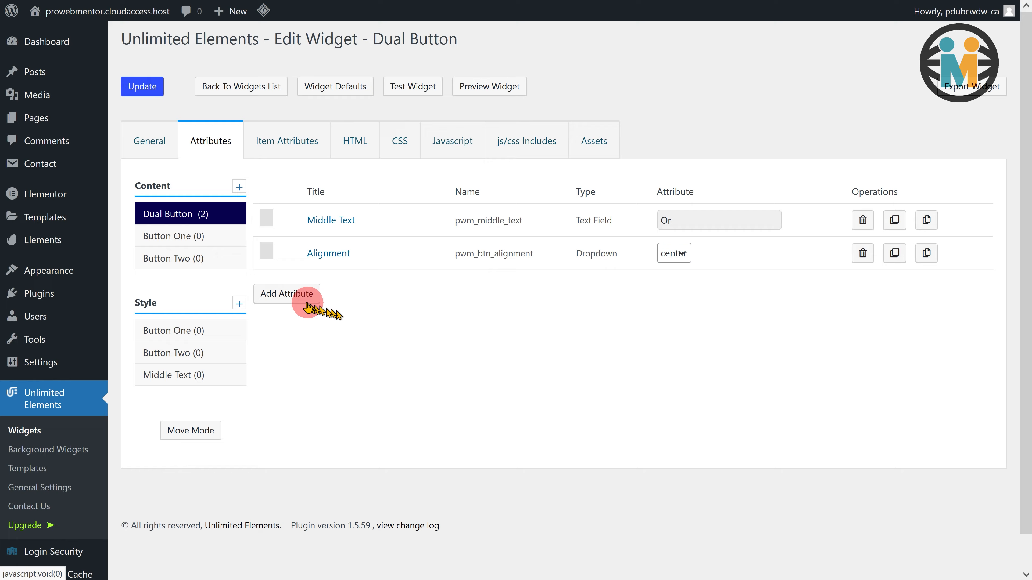
Create a Dropdown attribute in the Dual Button content section, titled "Display" and named buttons_display
{"action": "left_click", "coordinate": [307, 308]}
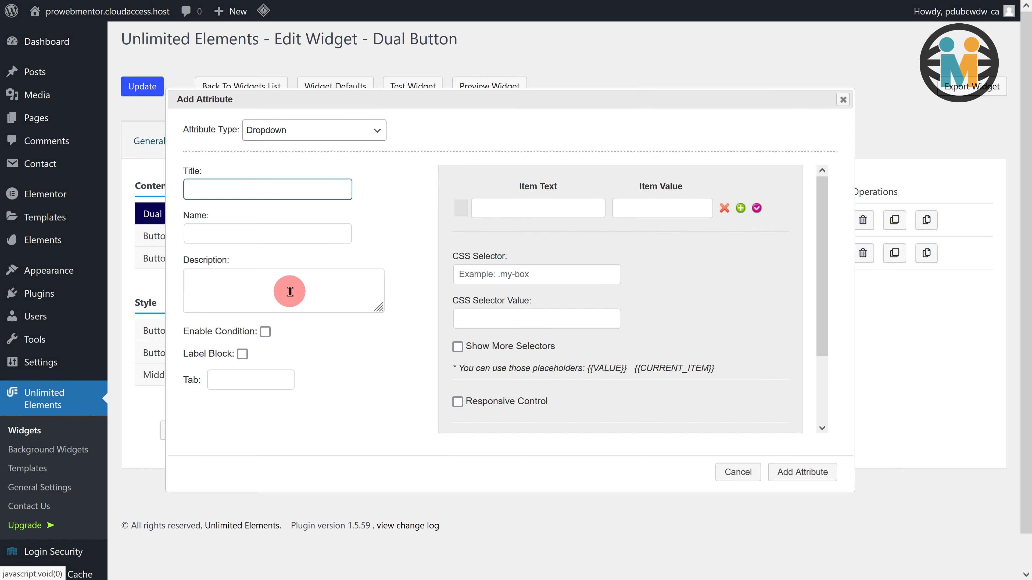
{"action": "left_click", "coordinate": [273, 191]}
{"action": "type", "text": "Display"}
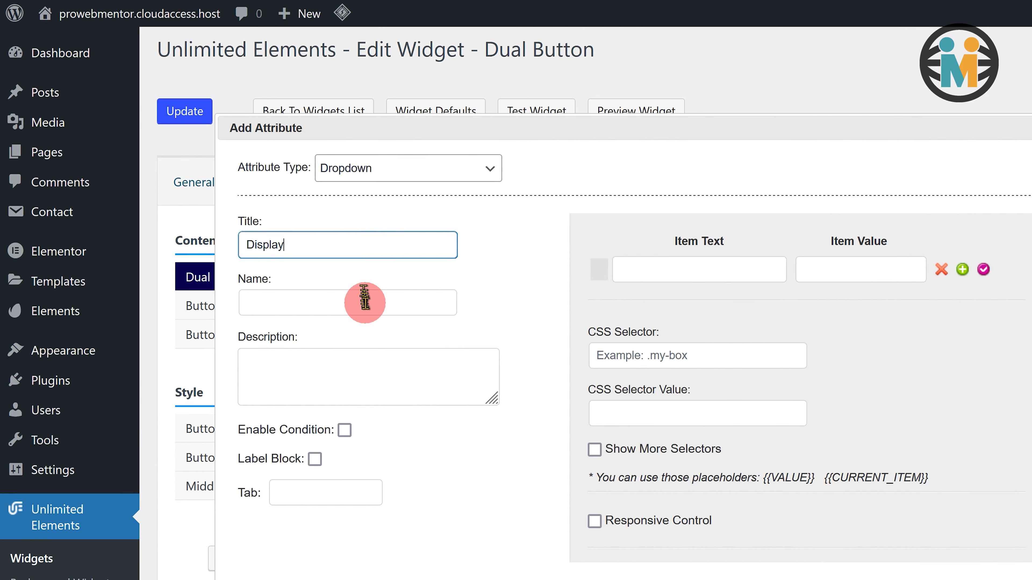
{"action": "left_click", "coordinate": [365, 303]}
{"action": "type", "text": "buttons_display"}
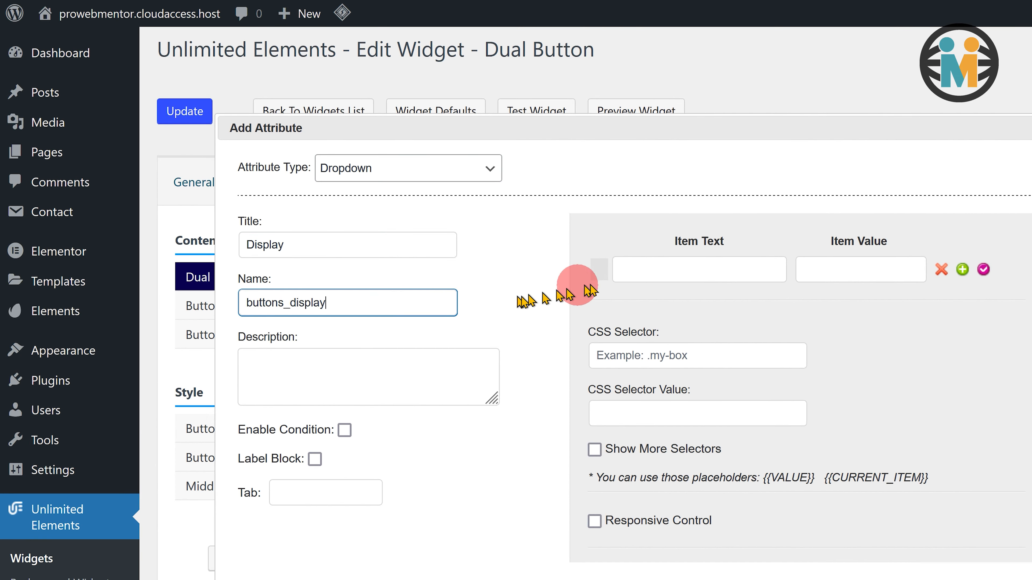
Enter the Display dropdown items SideBySide with value row and Stacked with value column
{"action": "left_click", "coordinate": [627, 276]}
{"action": "left_click", "coordinate": [848, 270]}
{"action": "type", "text": "row"}
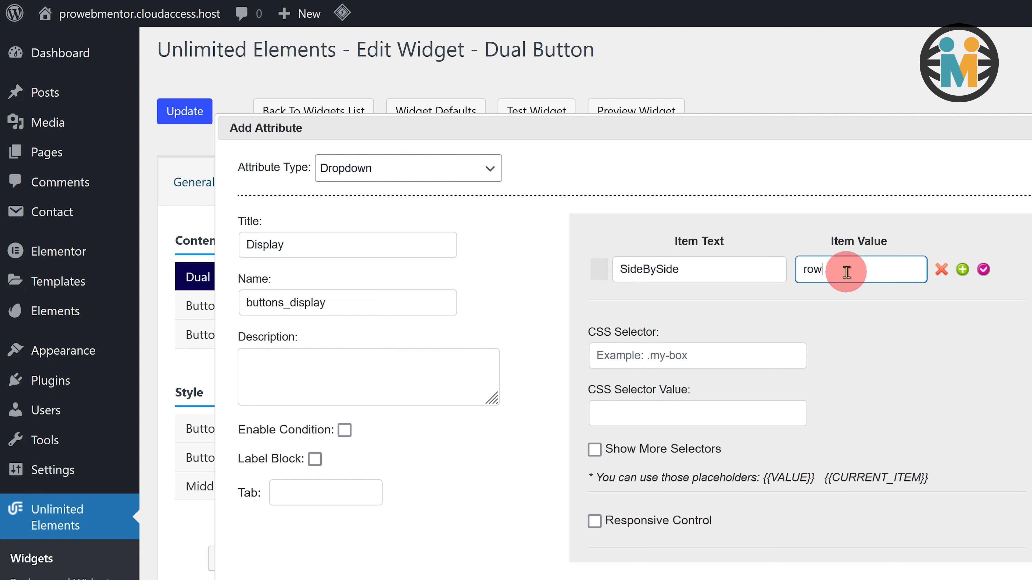
{"action": "left_click", "coordinate": [962, 269]}
{"action": "type", "text": "Stacked"}
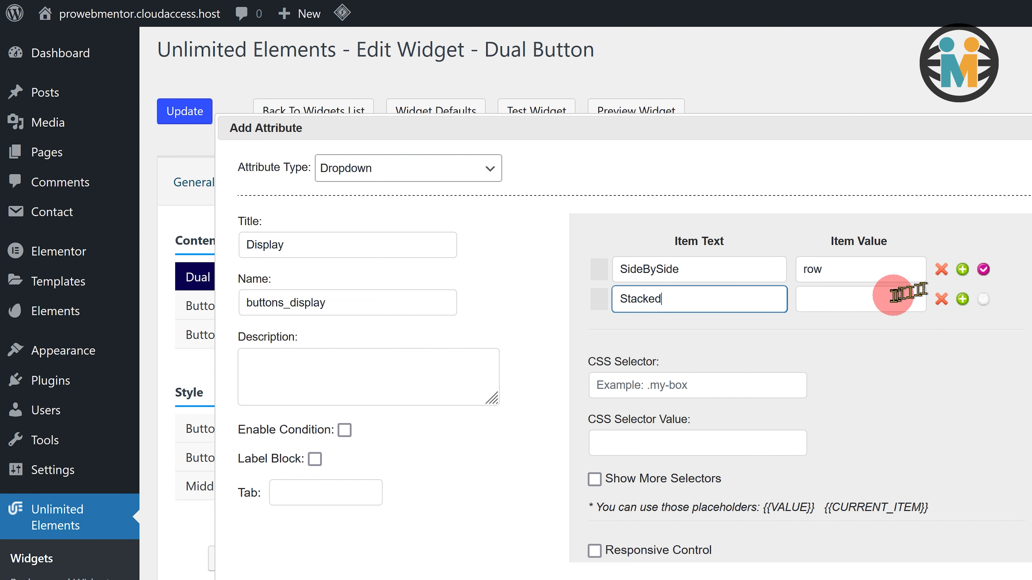
{"action": "left_click", "coordinate": [886, 299]}
{"action": "type", "text": "column"}
Enable responsive control for Display, fill in the tablet default and a mobile default of "row", and add the attribute
{"action": "scroll", "coordinate": [889, 329], "scroll_direction": "down", "scroll_amount": 3}
{"action": "left_click", "coordinate": [595, 406]}
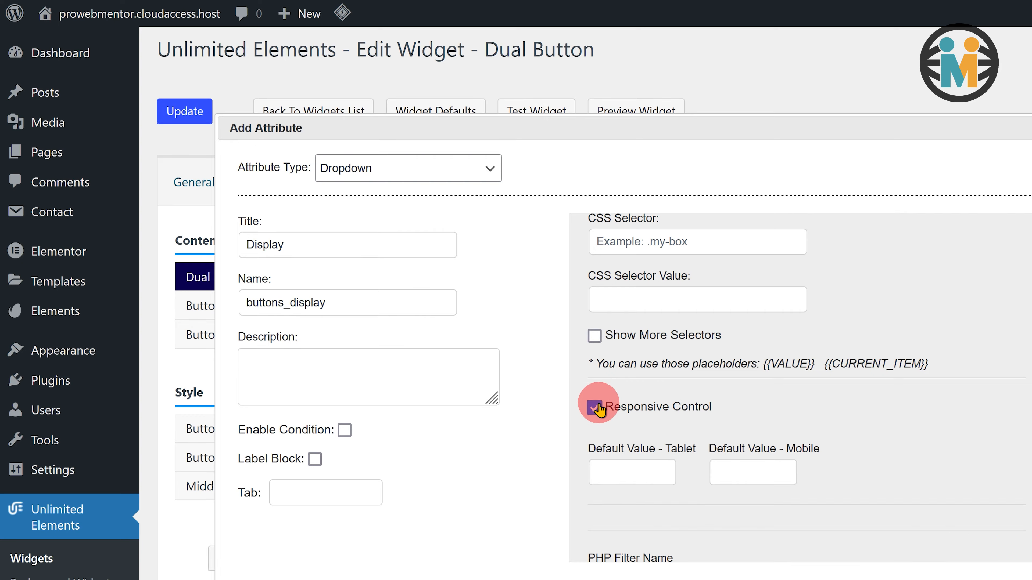
{"action": "left_click", "coordinate": [615, 469]}
{"action": "left_click", "coordinate": [728, 469]}
{"action": "type", "text": "row"}
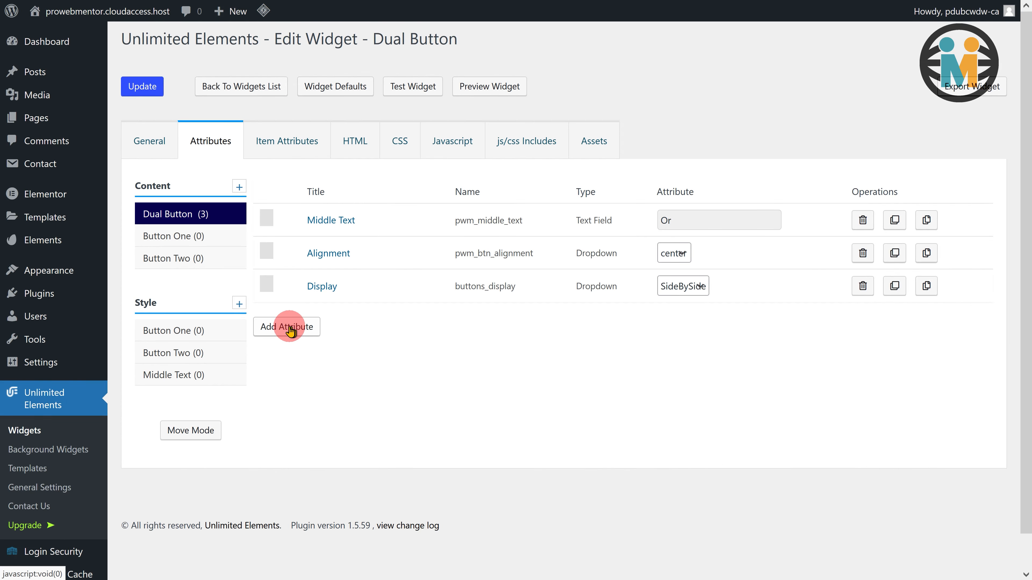
Create a Number attribute in the Dual Button content section, titled "Button Width" and named pwm_button_width
{"action": "left_click", "coordinate": [289, 328]}
{"action": "left_click", "coordinate": [310, 134]}
{"action": "left_click", "coordinate": [305, 166]}
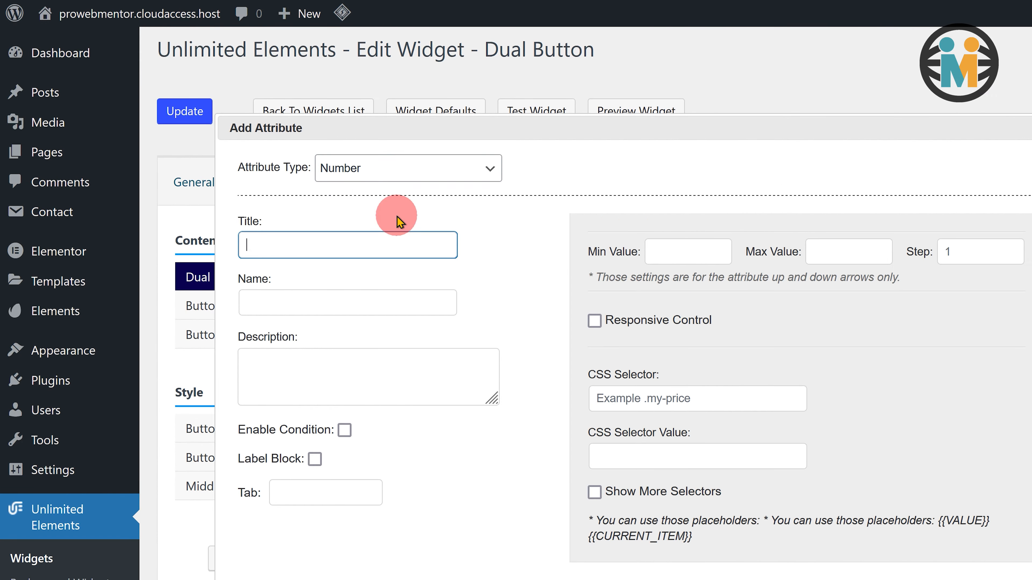
{"action": "left_click", "coordinate": [289, 185]}
{"action": "type", "text": "Button Width"}
{"action": "left_click", "coordinate": [368, 296]}
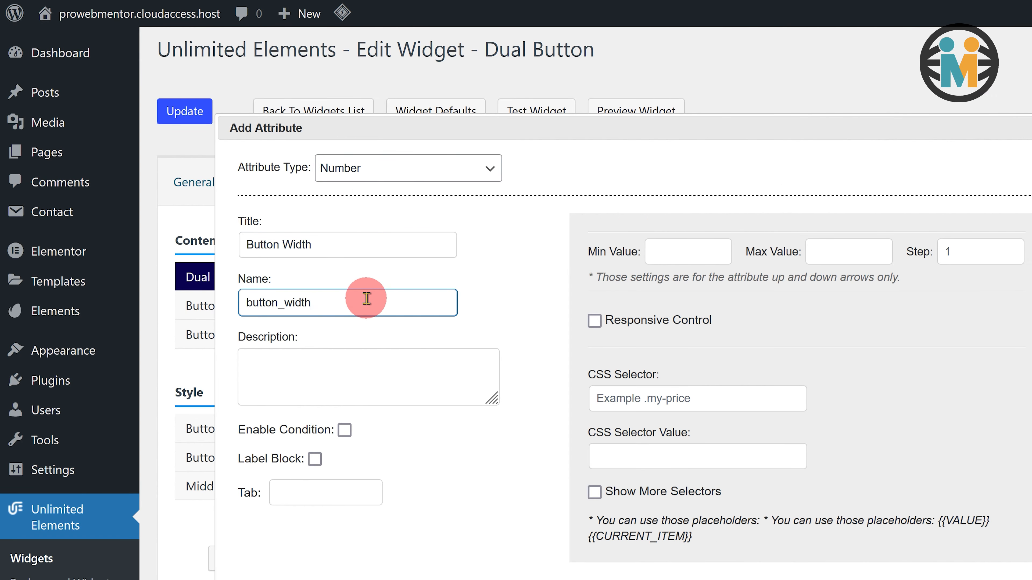
{"action": "double_click", "coordinate": [367, 299]}
{"action": "type", "text": "pwm_button_"}
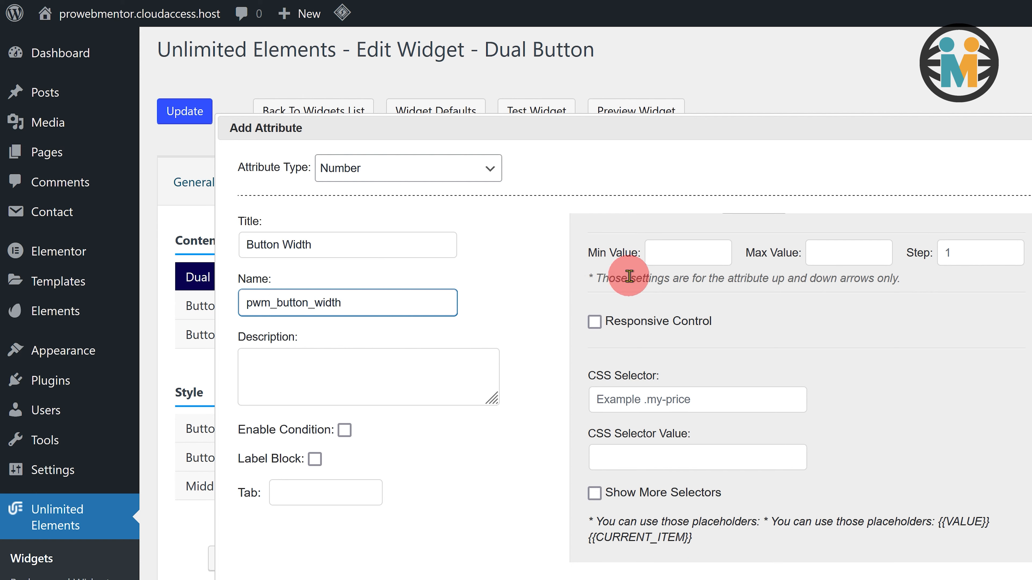
Give Button Width a default value of 400 with no suffix and a minimum value of 0
{"action": "left_click", "coordinate": [632, 267]}
{"action": "left_click", "coordinate": [770, 264]}
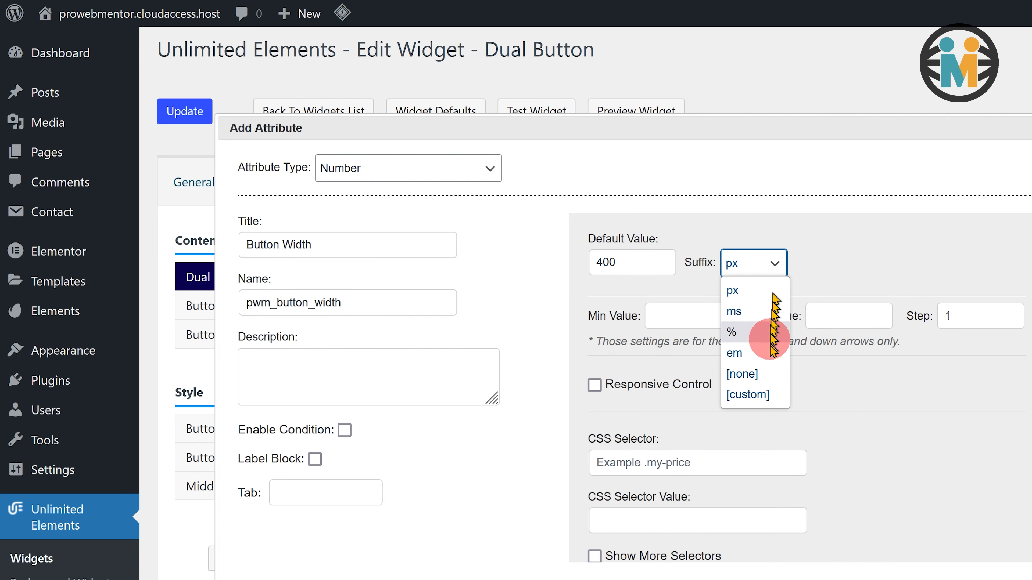
{"action": "left_click", "coordinate": [751, 371]}
{"action": "left_click", "coordinate": [709, 314]}
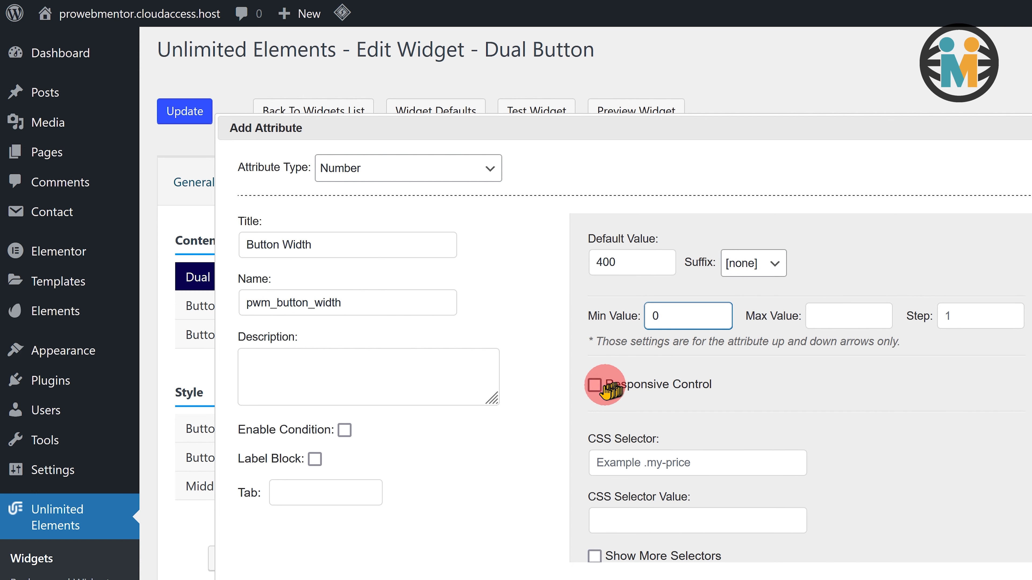
Enable responsive control for Button Width with defaults of 400 for tablet and 270 for mobile, and add the attribute
{"action": "left_click", "coordinate": [595, 385]}
{"action": "left_click", "coordinate": [618, 448]}
{"action": "type", "text": "400"}
{"action": "left_click", "coordinate": [745, 447]}
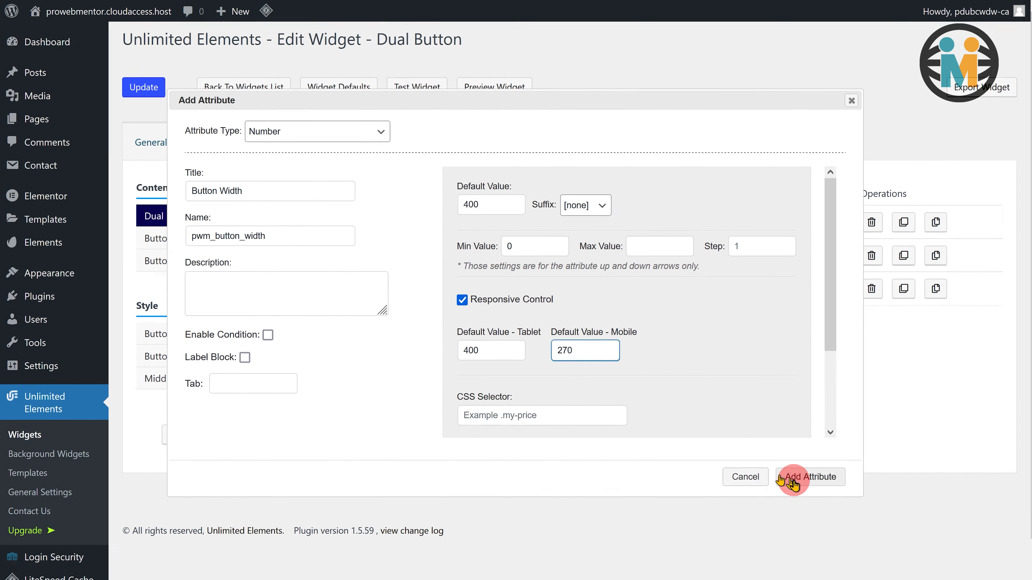
{"action": "left_click", "coordinate": [796, 476]}
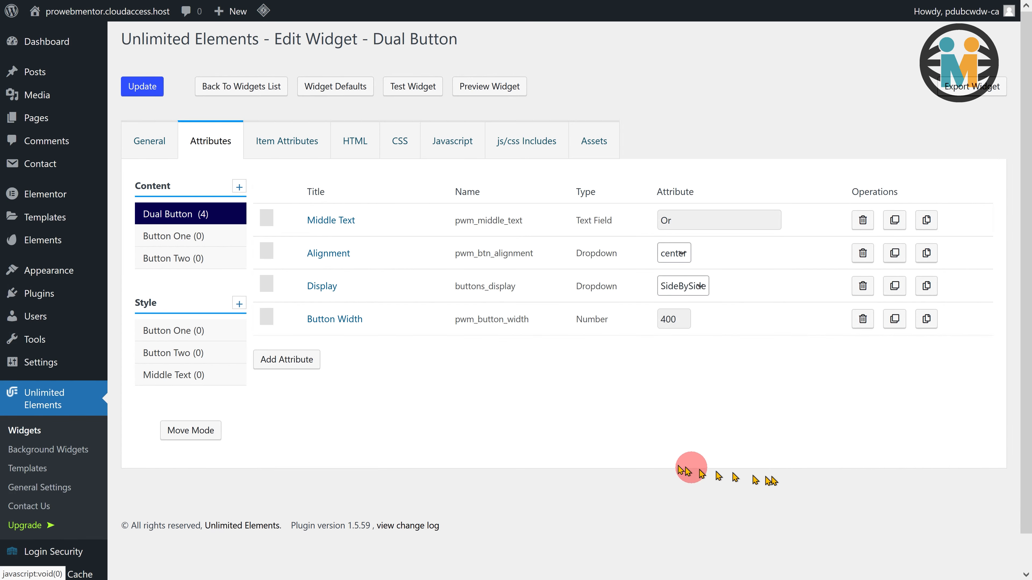
Create a Dropdown attribute in the Dual Button content section, titled "Width Unit" and named button_width_unit
{"action": "left_click", "coordinate": [292, 362]}
{"action": "left_click", "coordinate": [333, 129]}
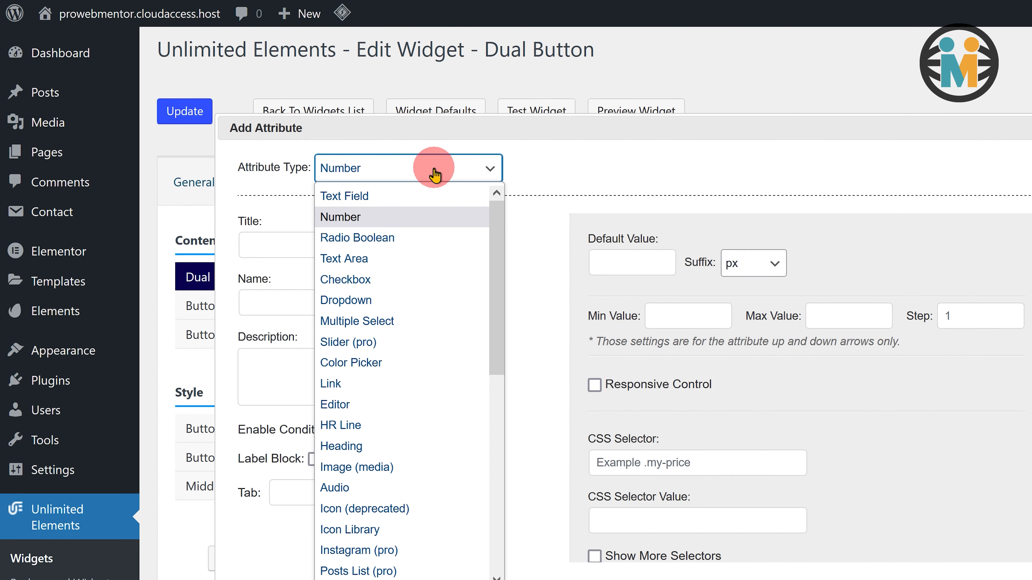
{"action": "left_click", "coordinate": [315, 230]}
{"action": "type", "text": "Width Unit"}
{"action": "left_click", "coordinate": [409, 298]}
{"action": "double_click", "coordinate": [408, 298]}
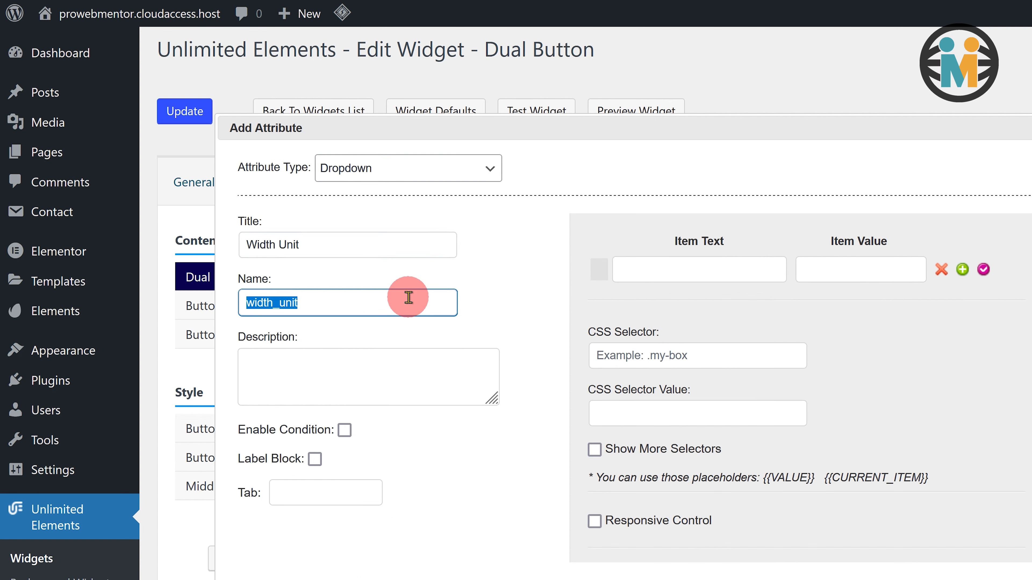
{"action": "type", "text": "button_width"}
Enter the Width Unit dropdown items %/% and PX/px, and make PX the default
{"action": "left_click", "coordinate": [618, 272]}
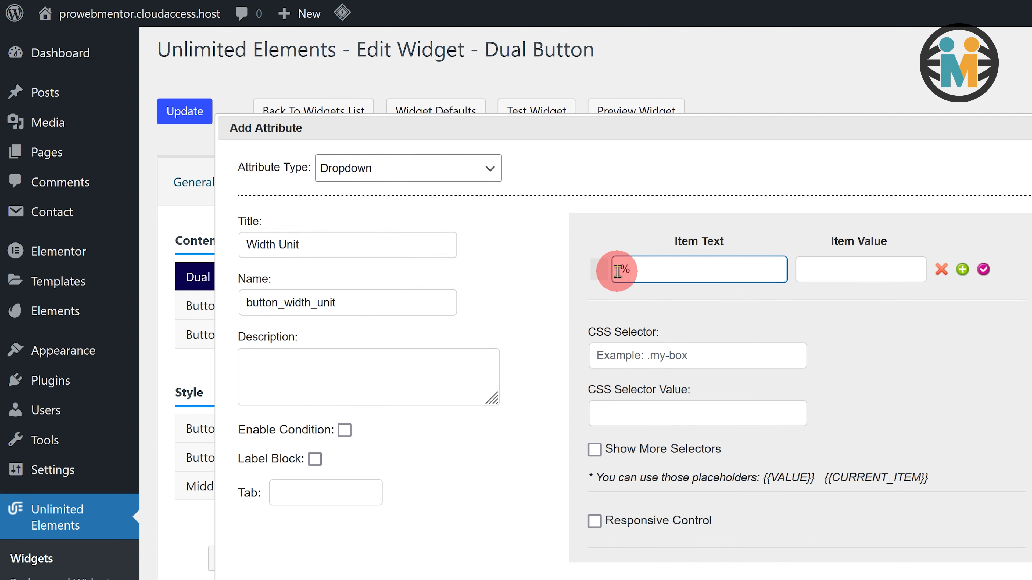
{"action": "left_click", "coordinate": [815, 268]}
{"action": "left_click", "coordinate": [963, 269]}
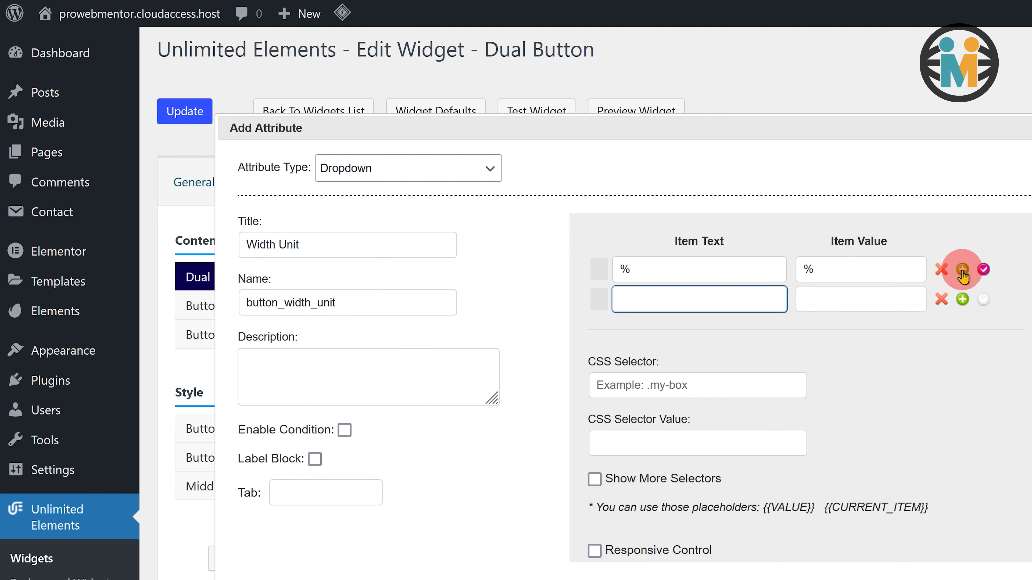
{"action": "type", "text": "PX"}
{"action": "left_click", "coordinate": [893, 299]}
{"action": "type", "text": "px"}
{"action": "left_click", "coordinate": [983, 300]}
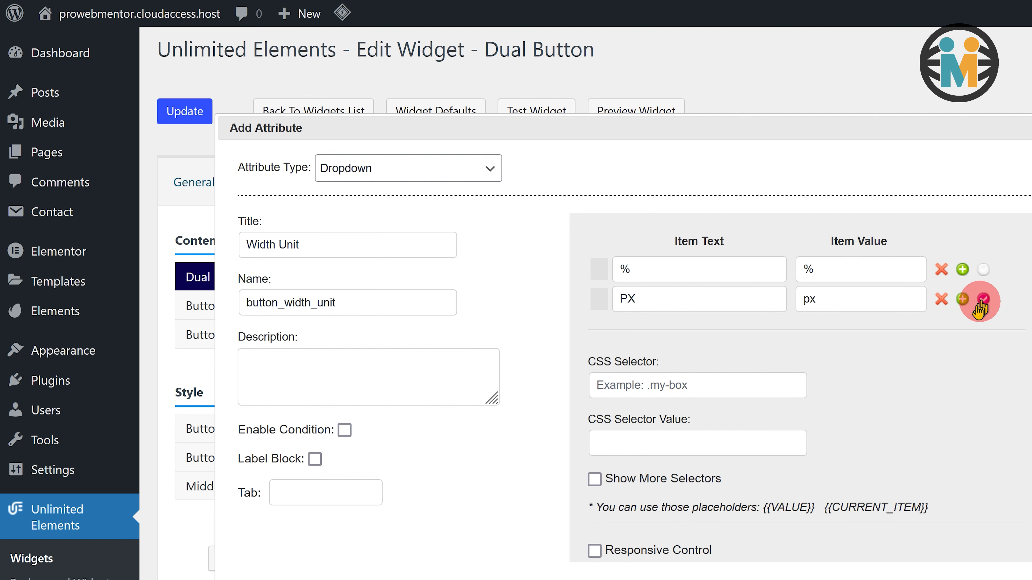
Enable responsive control for Width Unit with tablet and mobile defaults of "px", and save the attribute
{"action": "scroll", "coordinate": [859, 387], "scroll_direction": "down", "scroll_amount": 3}
{"action": "left_click", "coordinate": [596, 407]}
{"action": "left_click", "coordinate": [614, 472]}
{"action": "type", "text": "px"}
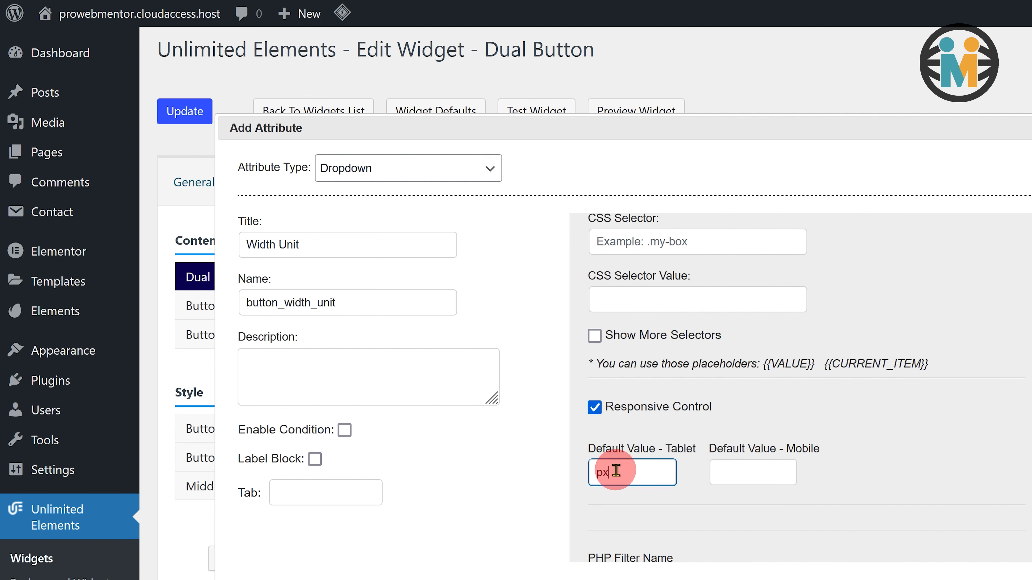
{"action": "left_click", "coordinate": [722, 466]}
{"action": "type", "text": "px"}
{"action": "left_click", "coordinate": [784, 472]}
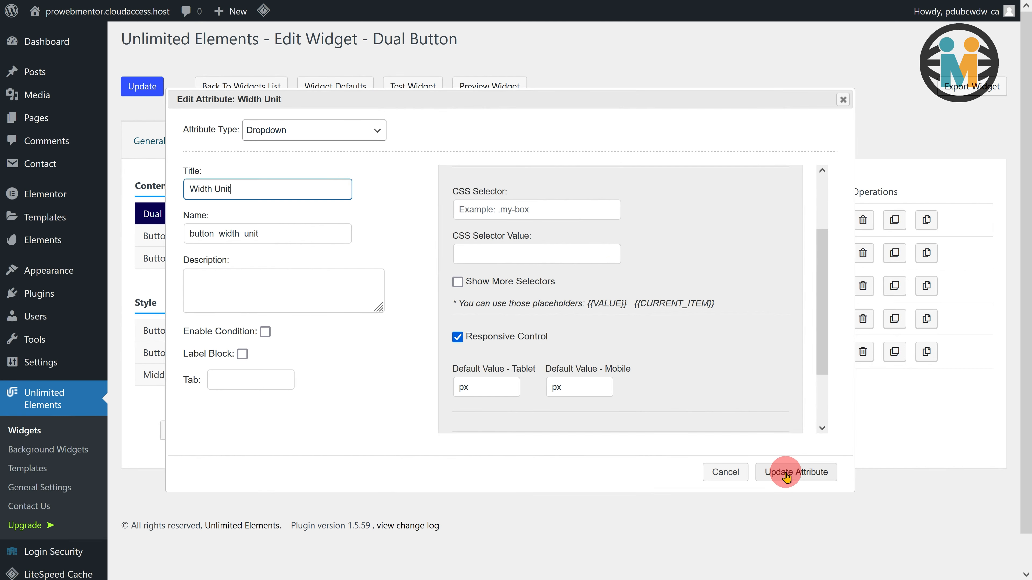
Add a Text Field attribute to the Button One content section, titled "Text", named button_one_text, with the default value "Button"
{"action": "left_click", "coordinate": [209, 238]}
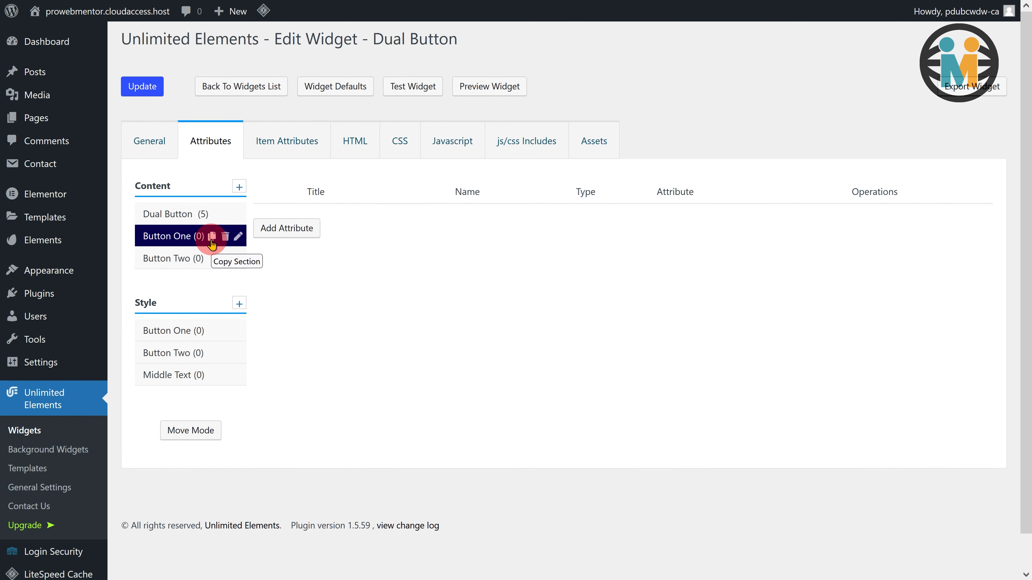
{"action": "left_click", "coordinate": [279, 228]}
{"action": "left_click", "coordinate": [290, 129]}
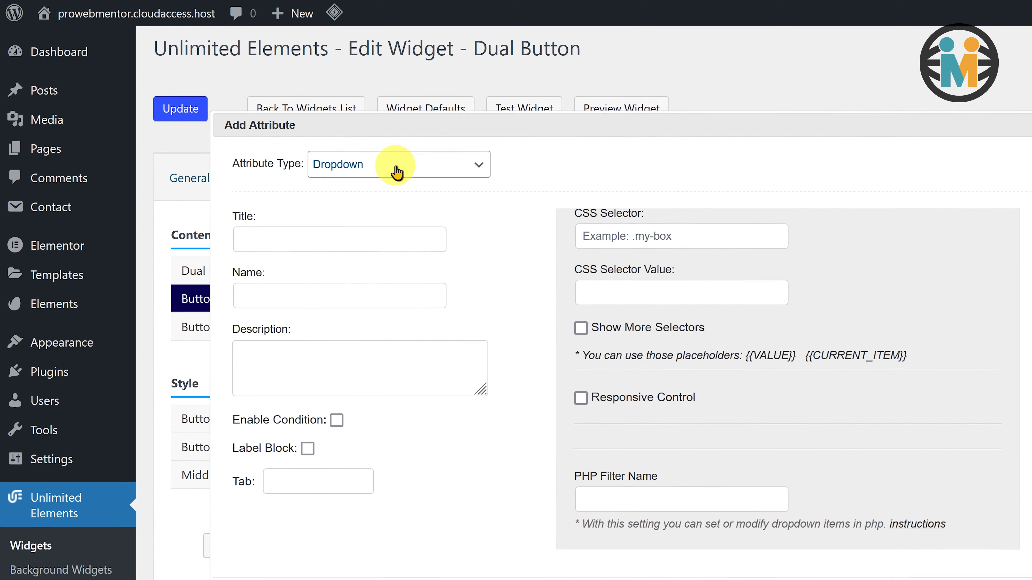
{"action": "left_click", "coordinate": [293, 149]}
{"action": "left_click", "coordinate": [375, 295]}
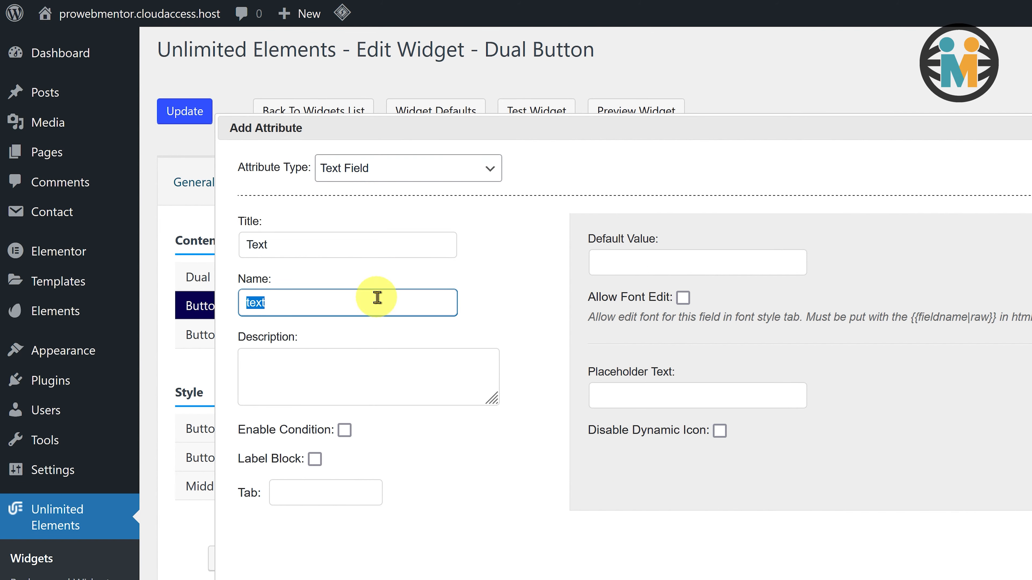
{"action": "type", "text": "button_one_text"}
{"action": "left_click", "coordinate": [594, 261]}
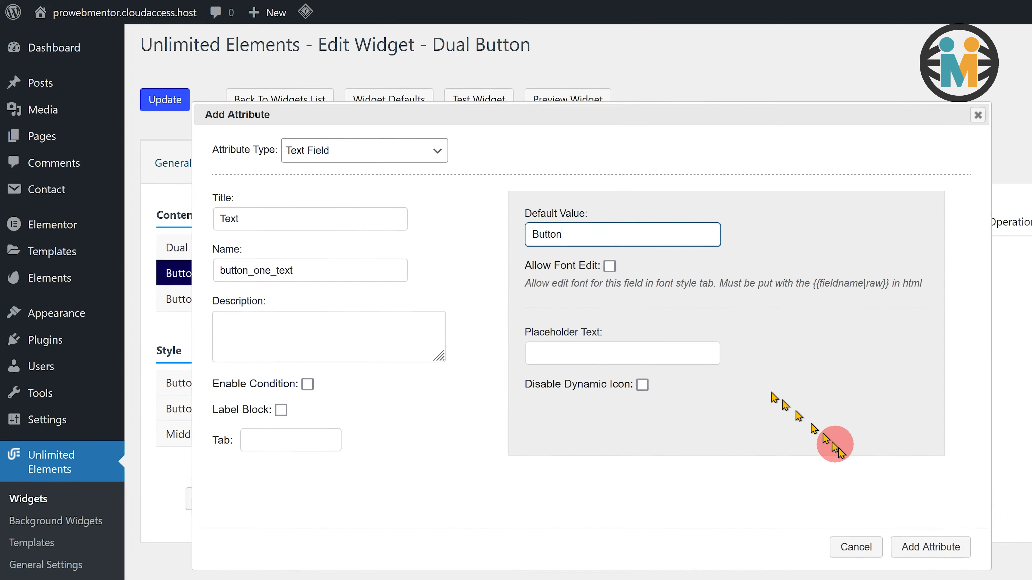
{"action": "left_click", "coordinate": [928, 547]}
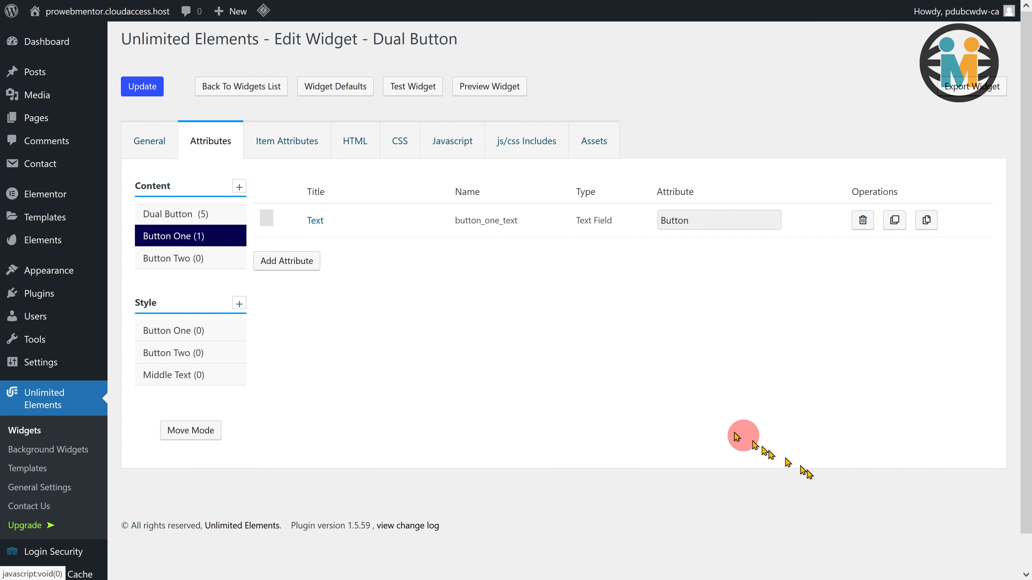
Create a Dropdown attribute in the Button One content section, titled "Alignment" and named button_one_alignment
{"action": "left_click", "coordinate": [306, 262]}
{"action": "left_click", "coordinate": [304, 130]}
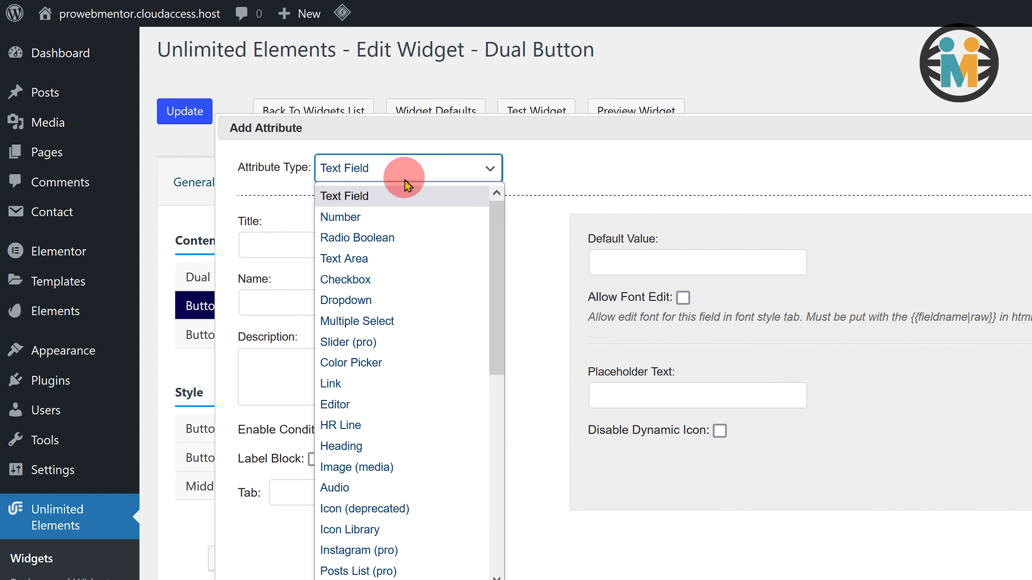
{"action": "left_click", "coordinate": [345, 300]}
{"action": "type", "text": "Alignment"}
{"action": "left_click", "coordinate": [389, 302]}
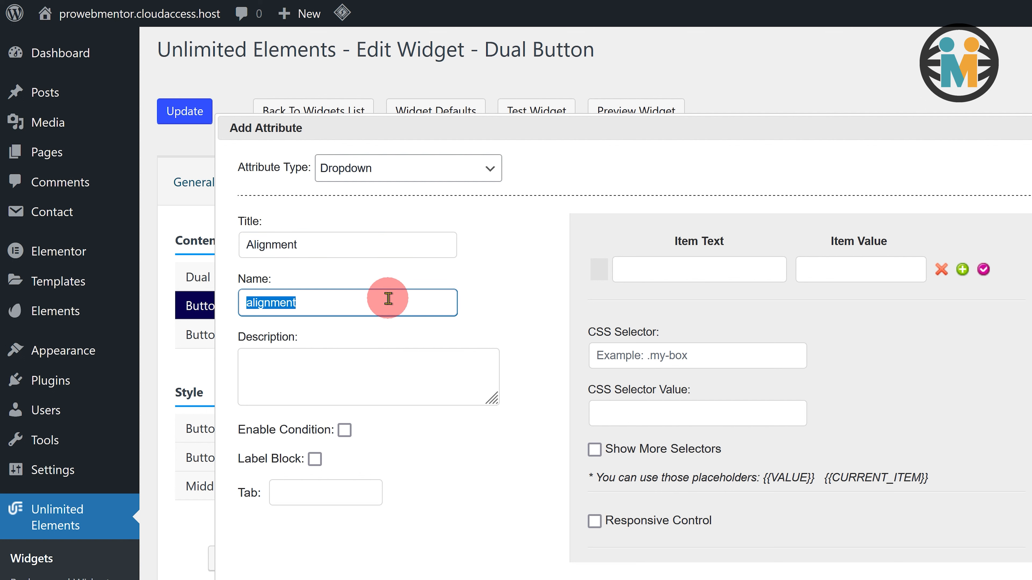
{"action": "type", "text": "button_one_alignment"}
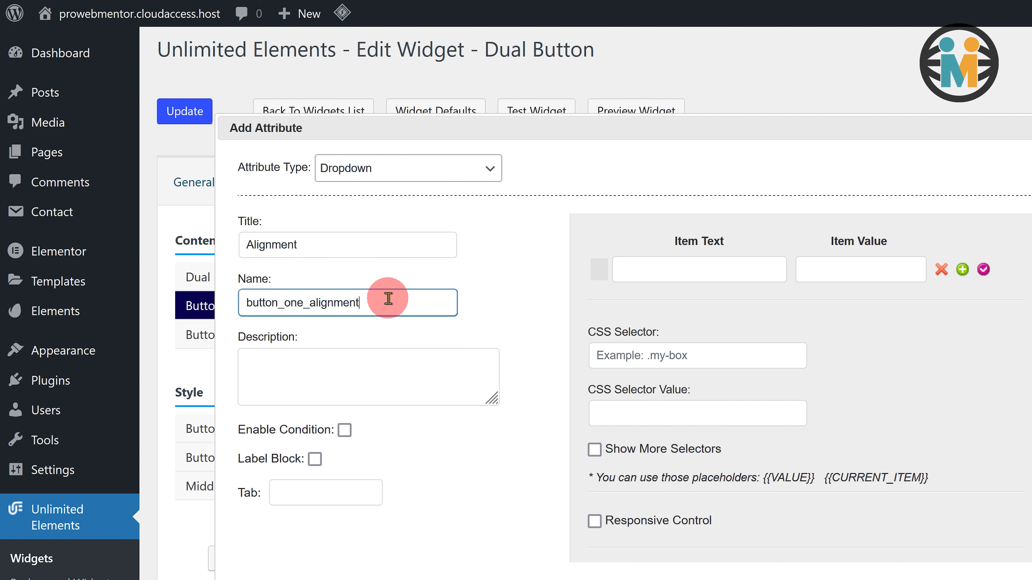
Enter the Alignment items Right/end, Center/center and Left/start, with Center as the default, and add the attribute
{"action": "left_click", "coordinate": [626, 268]}
{"action": "type", "text": "Right"}
{"action": "left_click", "coordinate": [811, 266]}
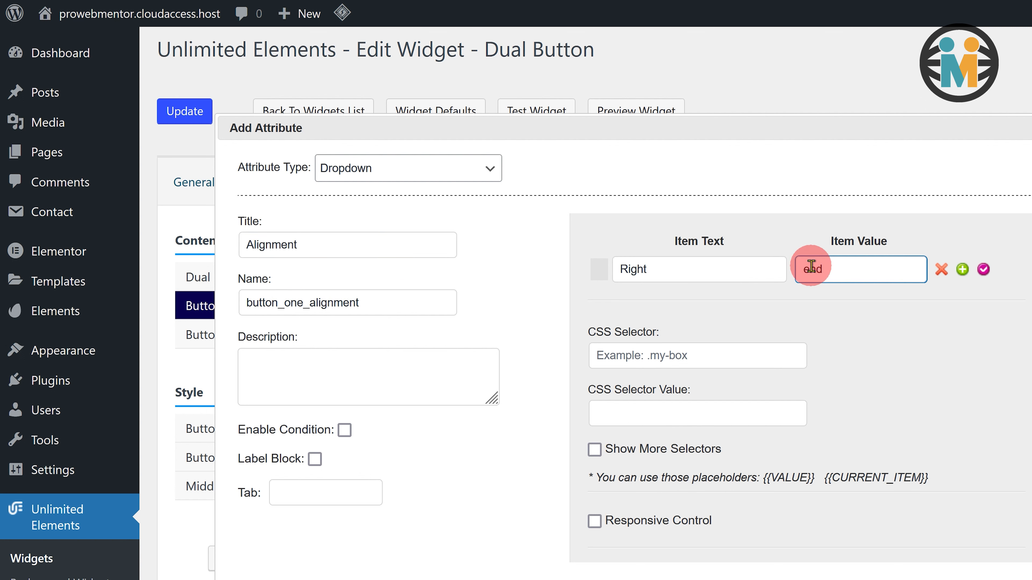
{"action": "left_click", "coordinate": [962, 269]}
{"action": "left_click", "coordinate": [962, 269]}
{"action": "left_click", "coordinate": [896, 299]}
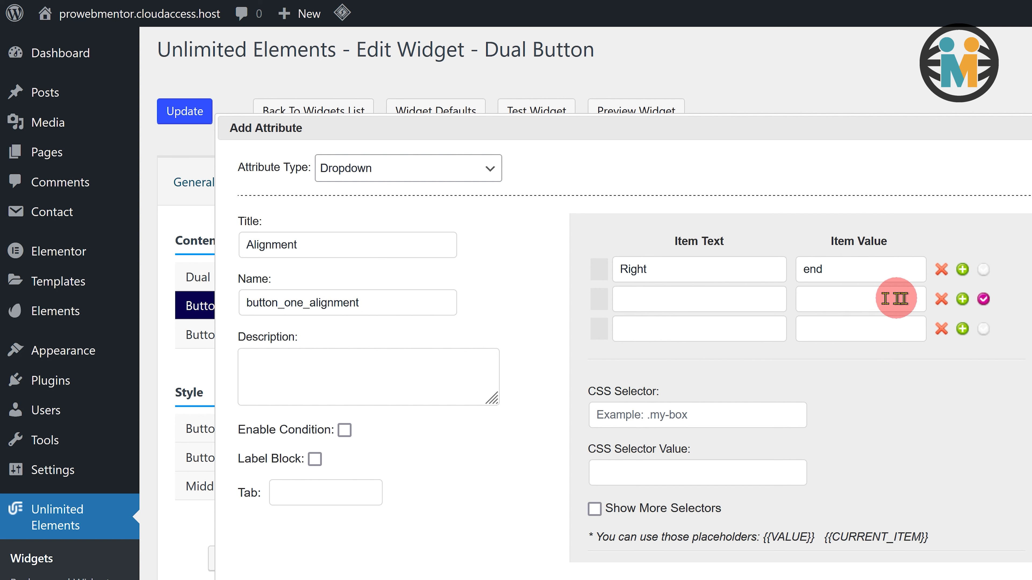
{"action": "left_click", "coordinate": [731, 300]}
{"action": "type", "text": "Center"}
{"action": "left_click", "coordinate": [844, 301]}
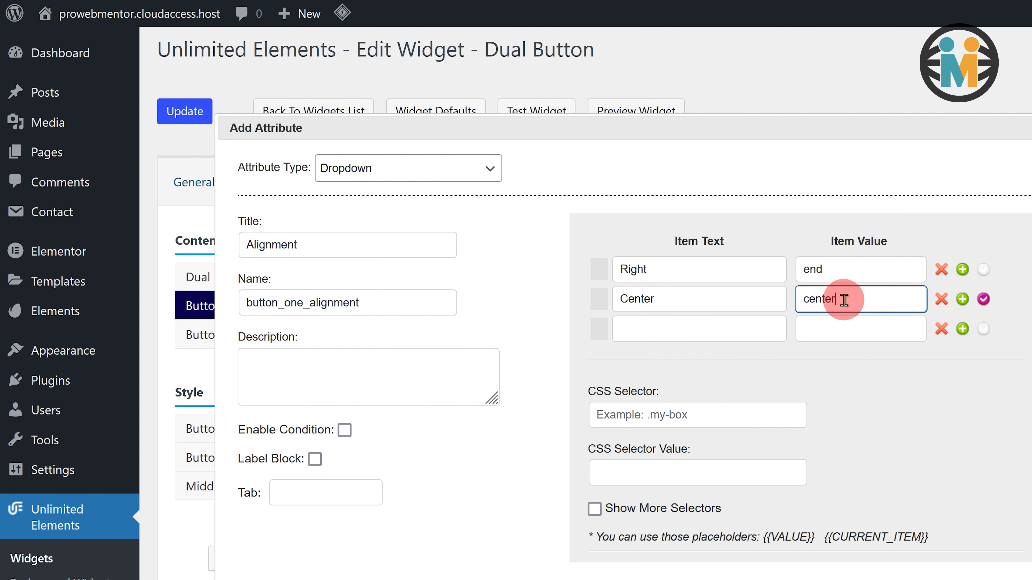
{"action": "left_click", "coordinate": [839, 329]}
{"action": "left_click", "coordinate": [702, 327]}
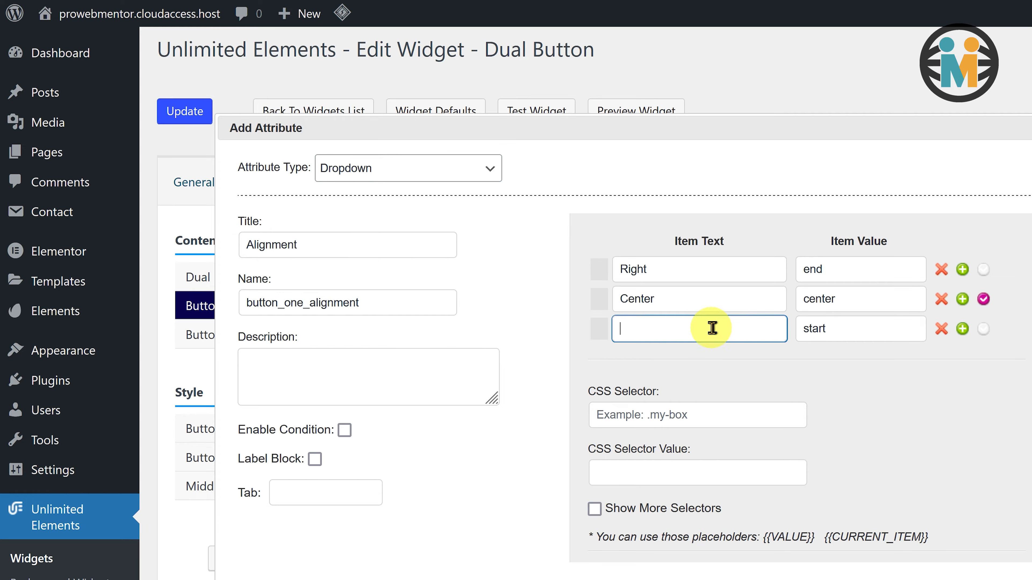
{"action": "type", "text": "Left"}
{"action": "left_click", "coordinate": [850, 500]}
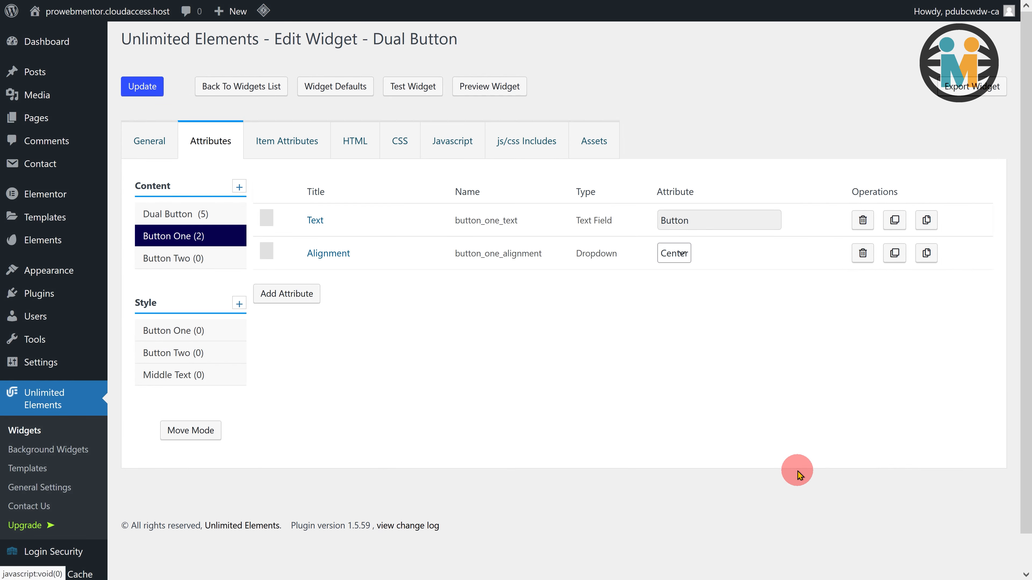
Add a Link attribute to the Button One content section, titled "Button Link", named button_one_link, with the default value "#"
{"action": "left_click", "coordinate": [299, 314]}
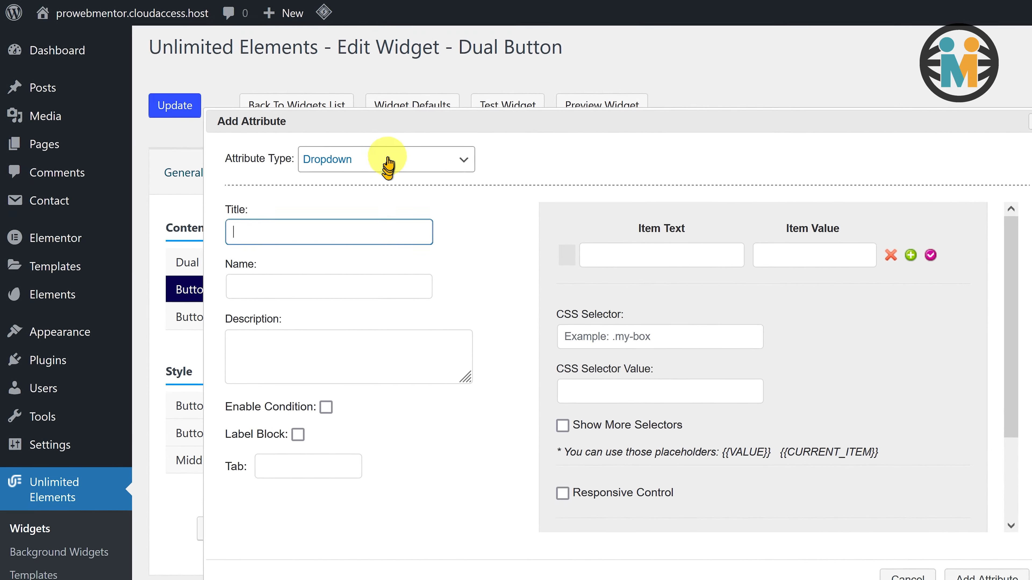
{"action": "left_click", "coordinate": [388, 161]}
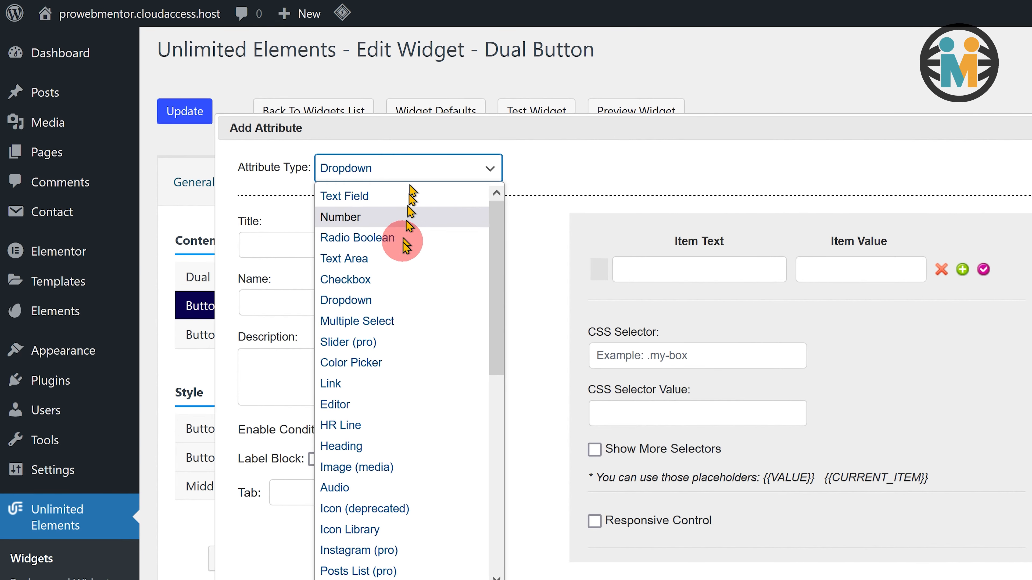
{"action": "left_click", "coordinate": [360, 364]}
{"action": "left_click", "coordinate": [344, 228]}
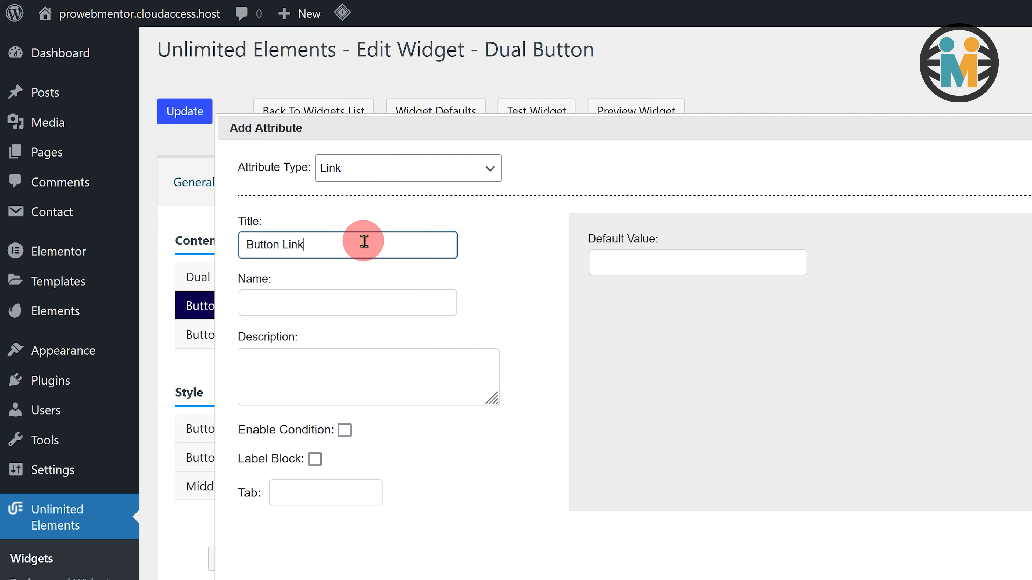
{"action": "type", "text": "Button Link"}
{"action": "left_click", "coordinate": [364, 302]}
{"action": "type", "text": "button_one_link"}
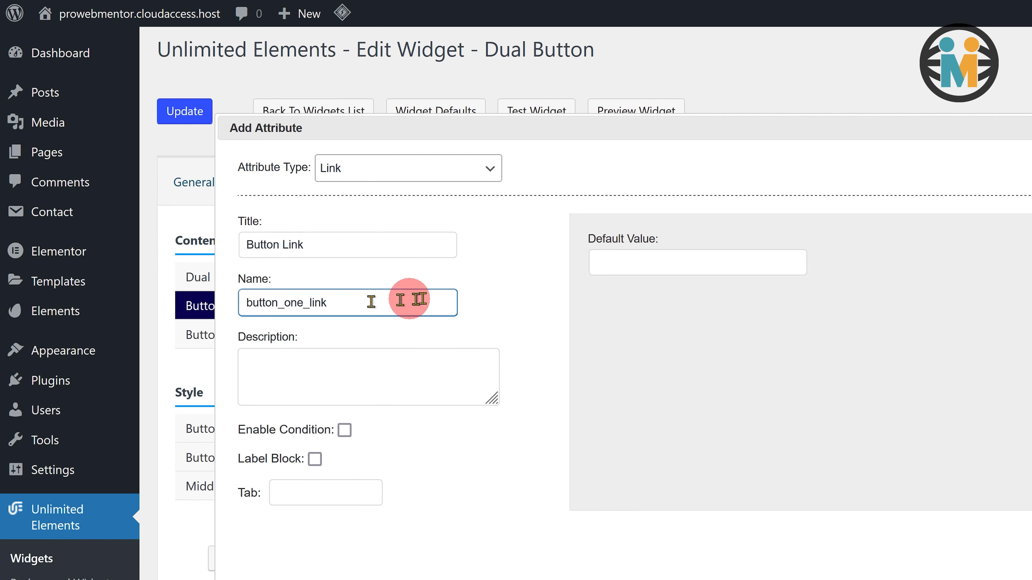
{"action": "left_click", "coordinate": [616, 265]}
{"action": "type", "text": "#"}
{"action": "left_click", "coordinate": [1031, 579]}
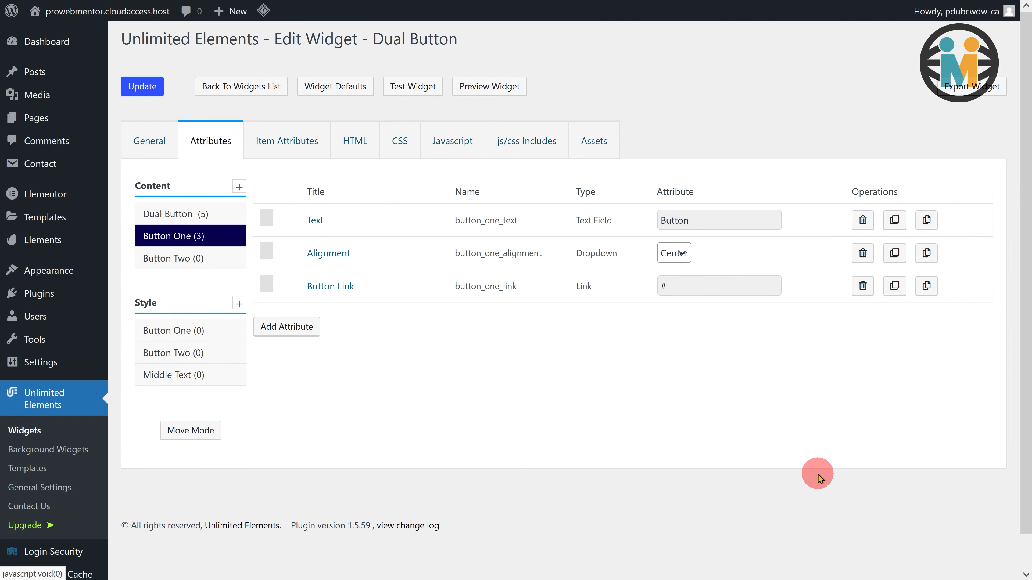
Add an Icon Library attribute titled "Button Icon", named button_one_icon, with the default value "far fa-arrow-alt-circle-right"
{"action": "left_click", "coordinate": [373, 433]}
{"action": "left_click", "coordinate": [305, 130]}
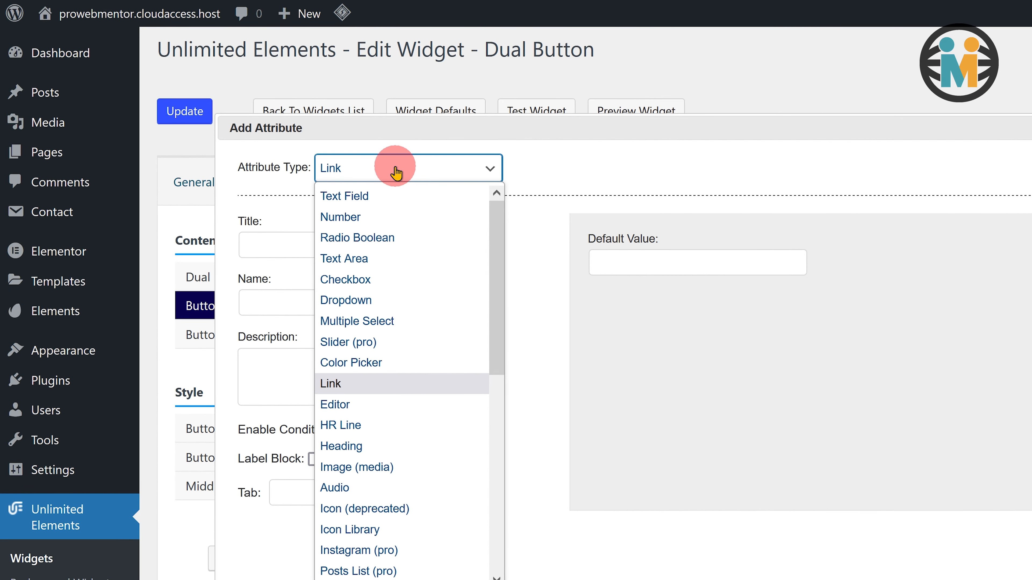
{"action": "left_click", "coordinate": [289, 410]}
{"action": "left_click", "coordinate": [362, 242]}
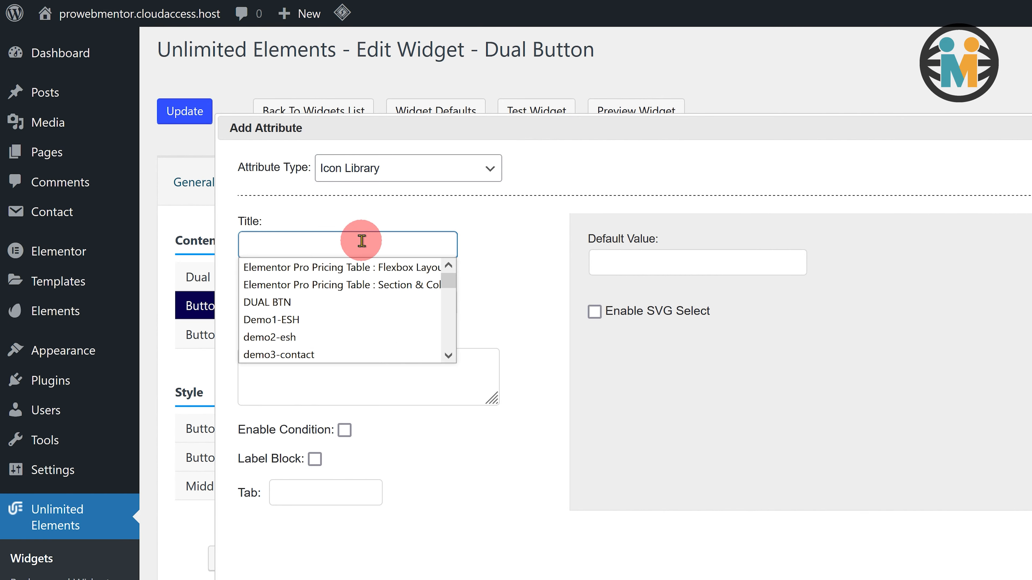
{"action": "type", "text": "Button Icon"}
{"action": "left_click", "coordinate": [359, 307]}
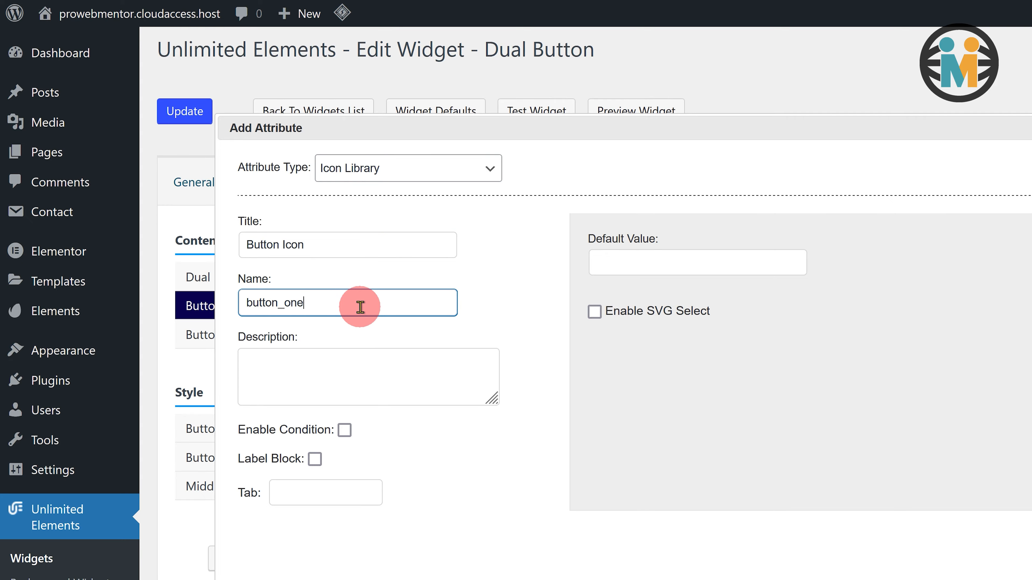
{"action": "left_click", "coordinate": [606, 271]}
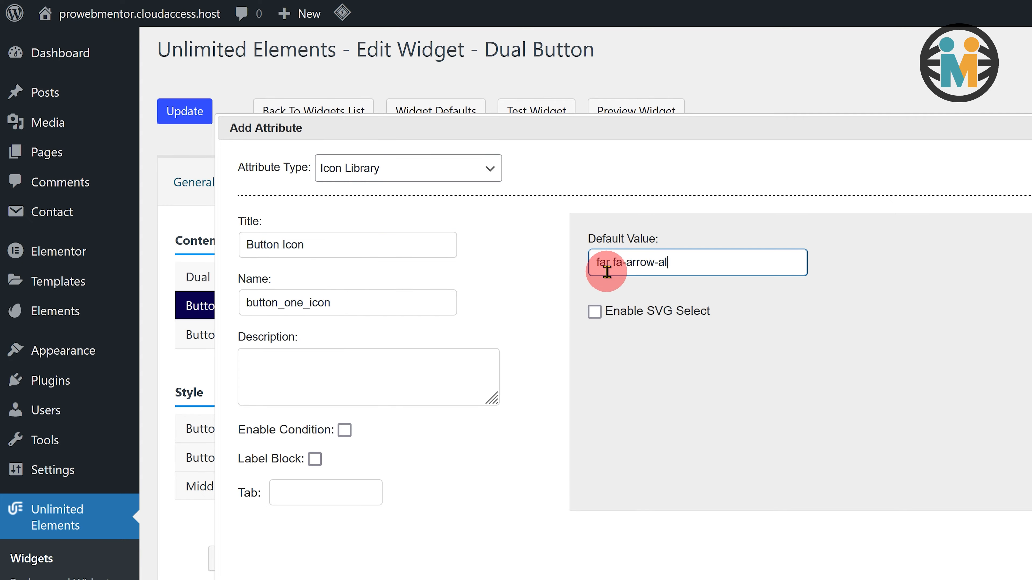
{"action": "type", "text": "far fa-arrow-alt-circle-right"}
{"action": "left_click", "coordinate": [801, 472]}
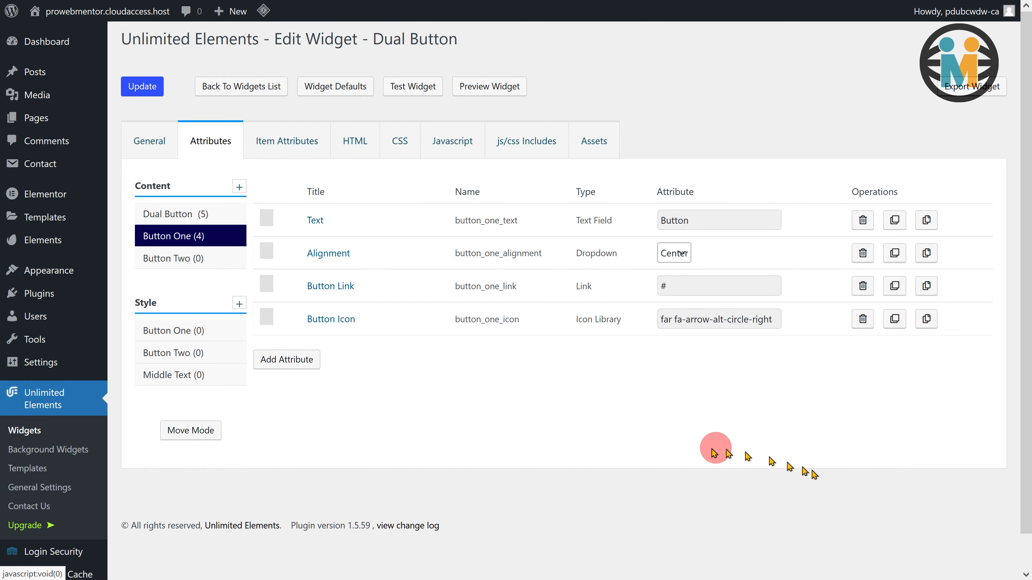
Create a Dropdown attribute in the Button One content section, titled "Icon Position" and named button_one_icon_position
{"action": "left_click", "coordinate": [295, 360]}
{"action": "left_click", "coordinate": [323, 130]}
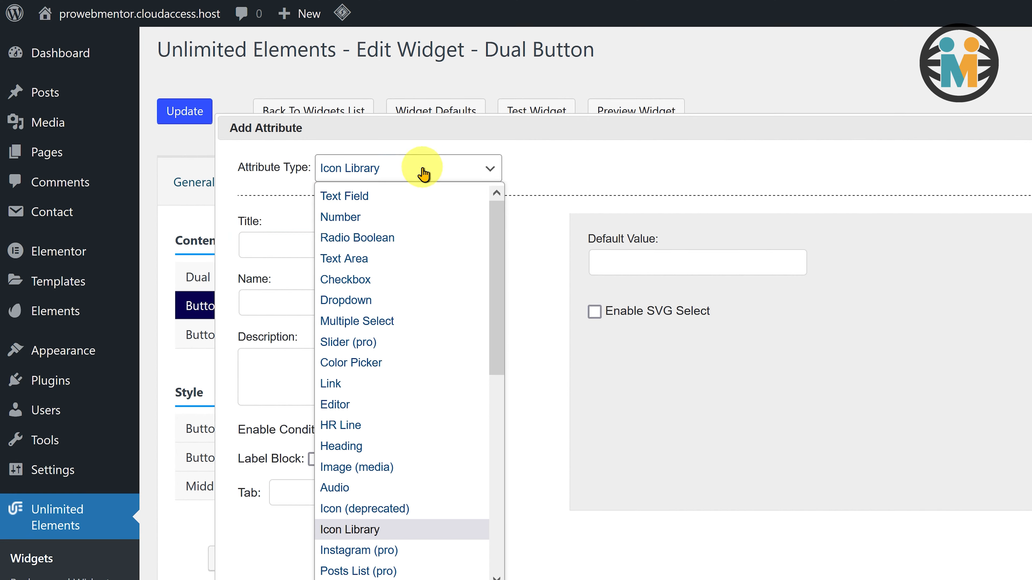
{"action": "left_click", "coordinate": [313, 227]}
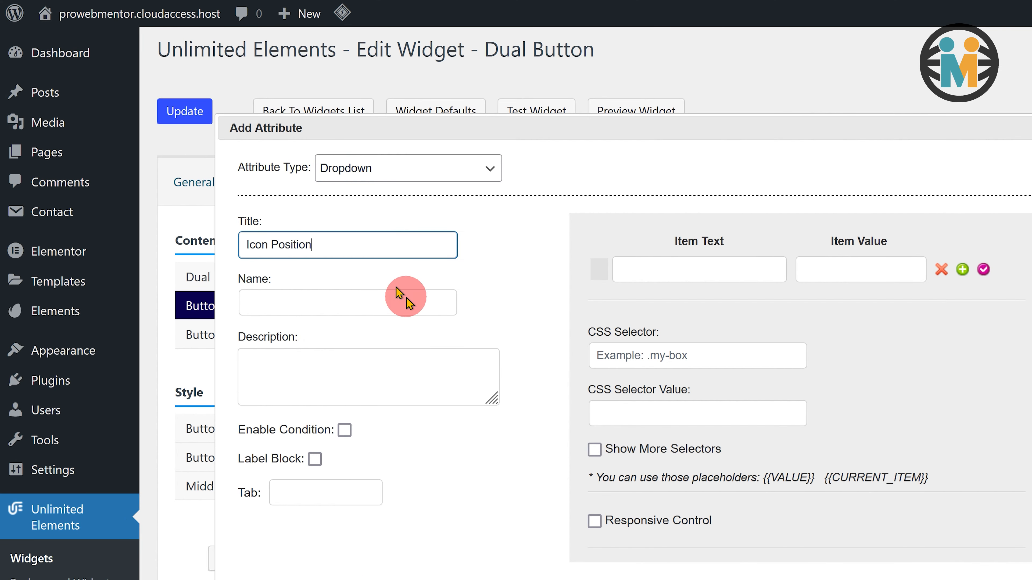
{"action": "left_click", "coordinate": [405, 297]}
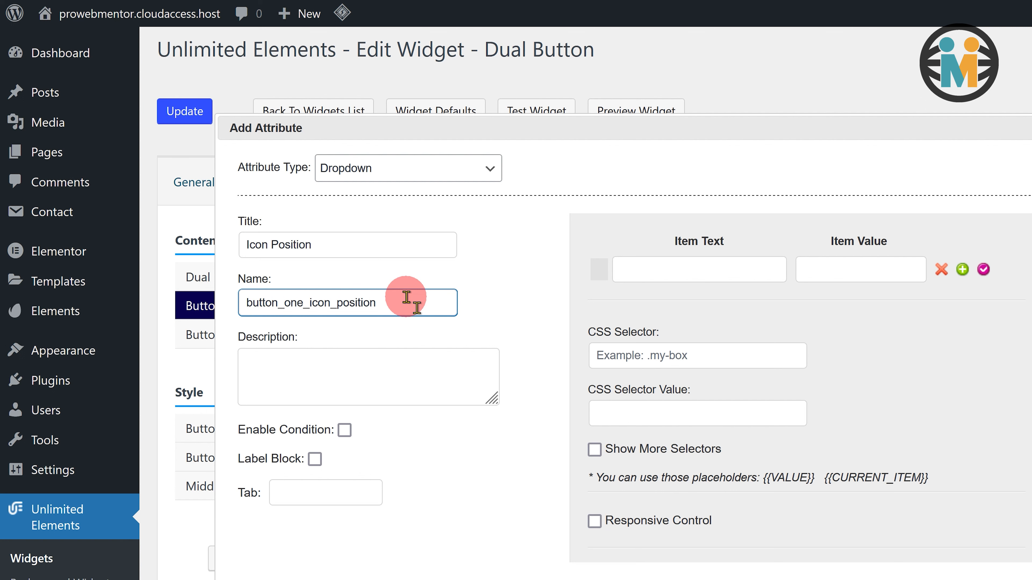
Enter the Icon Position items Before/row and After/row-reverse, with Before as the default, and add the attribute
{"action": "left_click", "coordinate": [635, 277]}
{"action": "type", "text": "Before"}
{"action": "left_click", "coordinate": [817, 270]}
{"action": "type", "text": "row"}
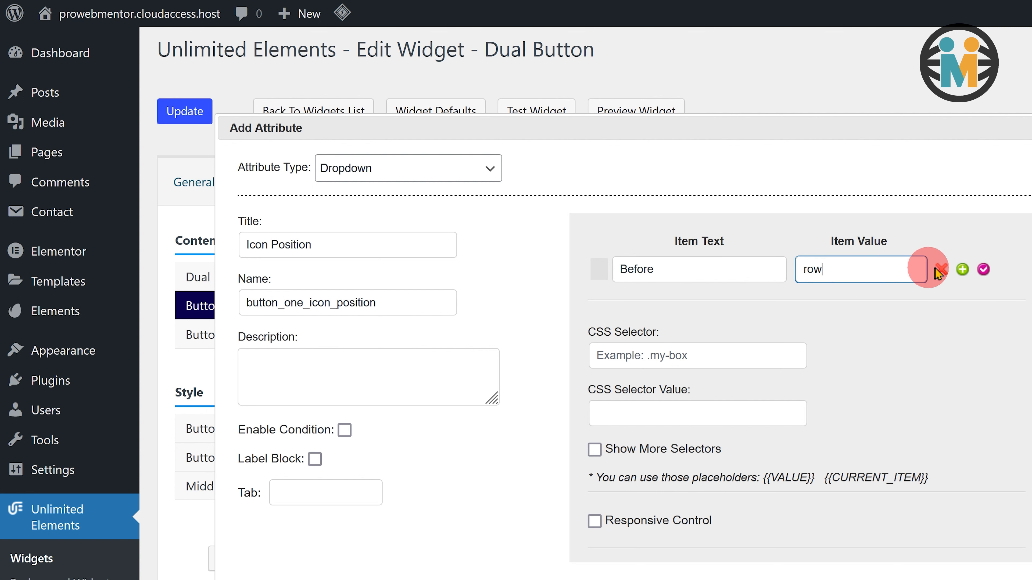
{"action": "left_click", "coordinate": [962, 269]}
{"action": "left_click", "coordinate": [898, 301]}
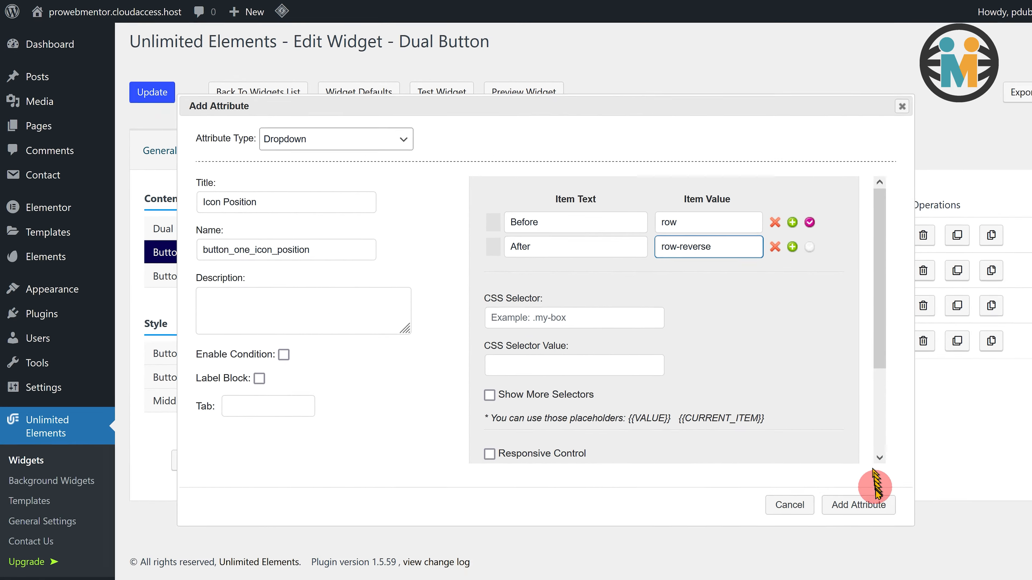
{"action": "left_click", "coordinate": [878, 502]}
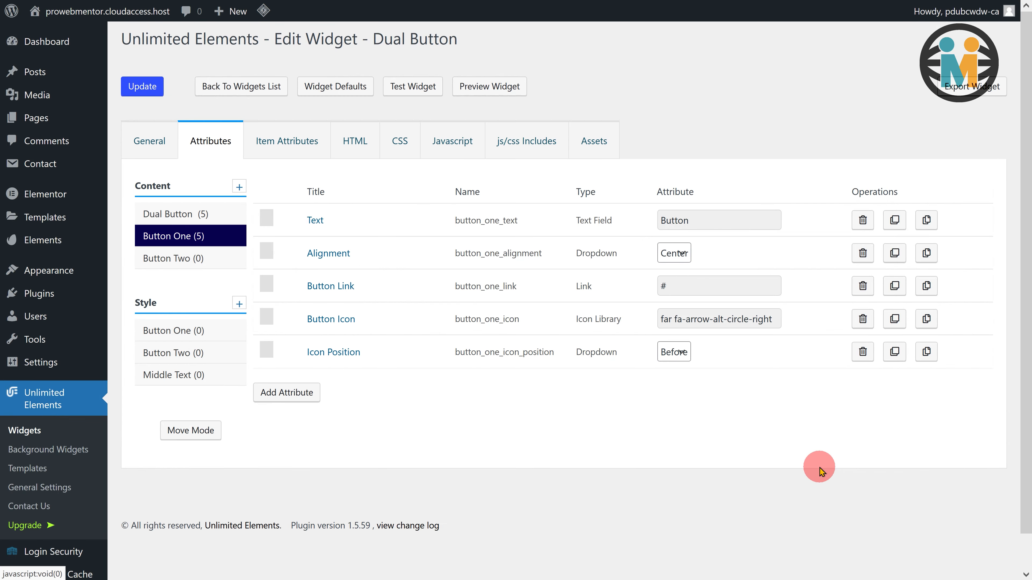
Create a Number attribute in the Button One content section, titled "Icon Spacing" and named button_one_icon_spacing
{"action": "left_click", "coordinate": [295, 395]}
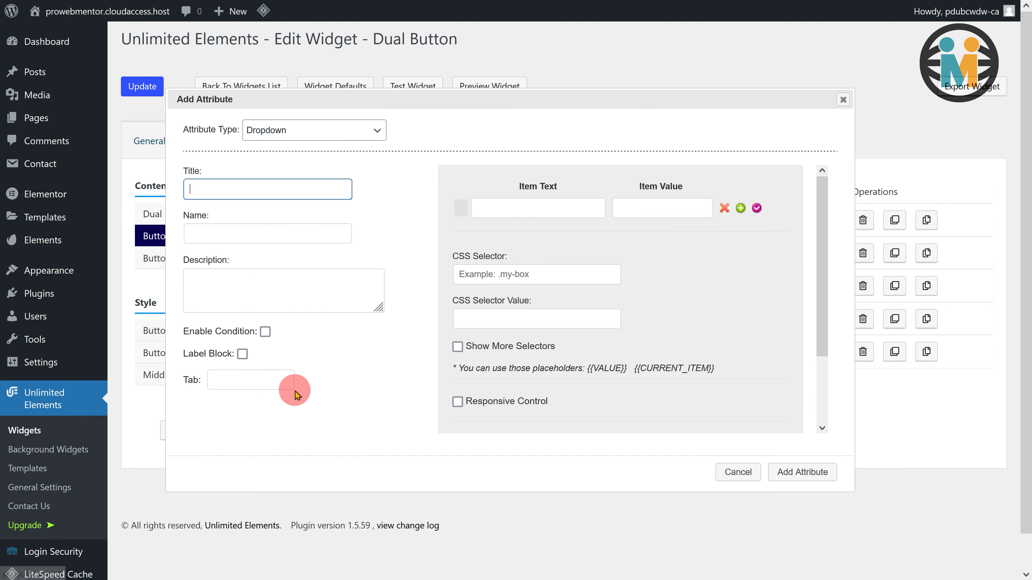
{"action": "left_click", "coordinate": [315, 135]}
{"action": "left_click", "coordinate": [313, 174]}
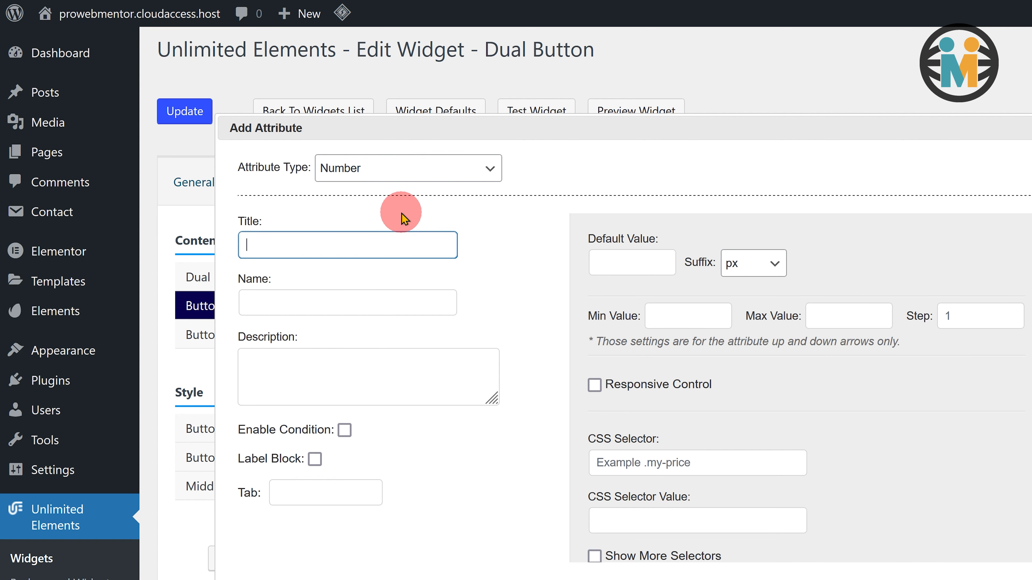
{"action": "type", "text": "Icon Spacing"}
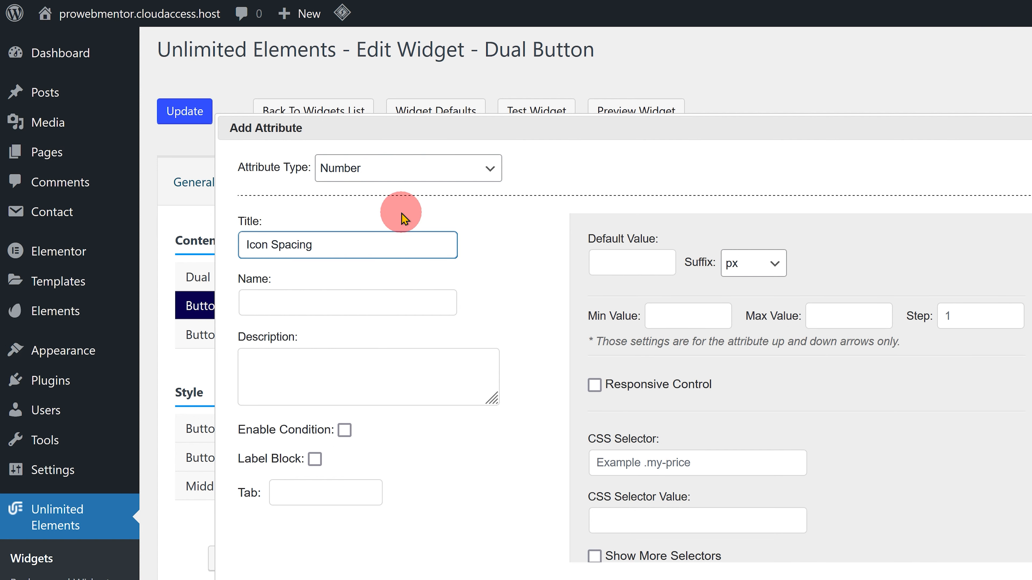
{"action": "left_click", "coordinate": [400, 302]}
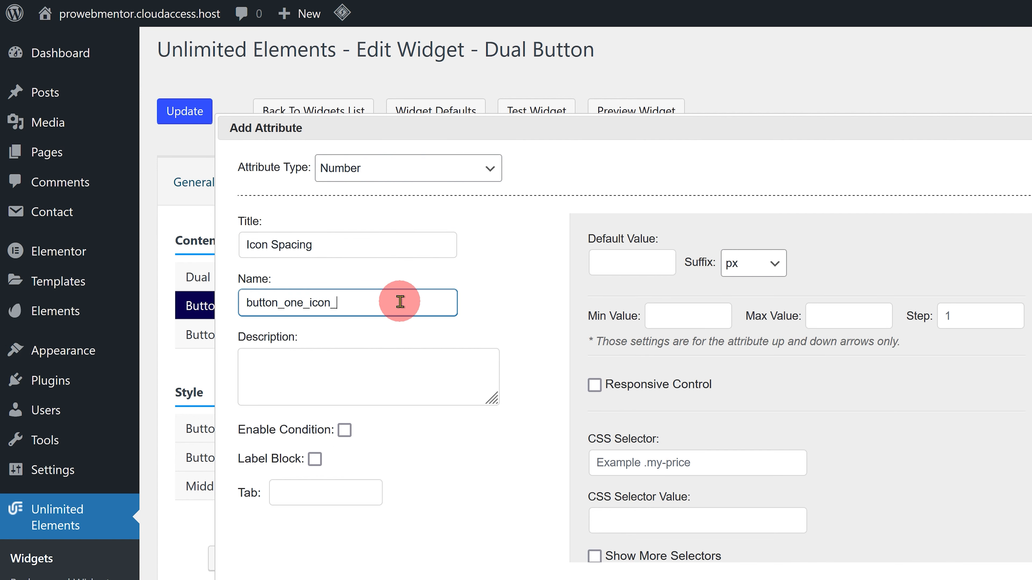
Give Icon Spacing a default value of 8, no suffix, a minimum of 0 and a maximum of 30
{"action": "left_click", "coordinate": [603, 268]}
{"action": "type", "text": "8"}
{"action": "left_click", "coordinate": [754, 263]}
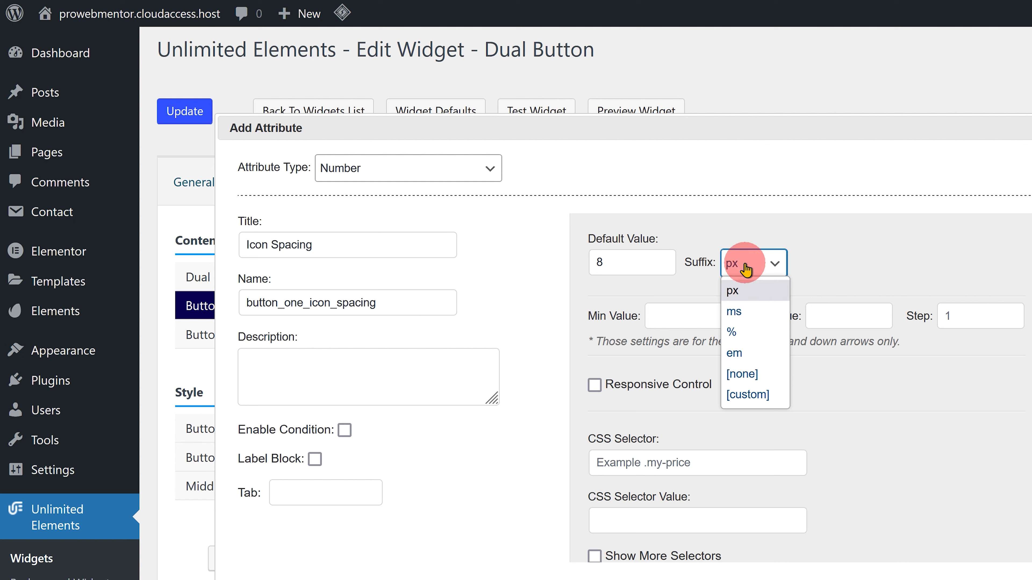
{"action": "left_click", "coordinate": [742, 369]}
{"action": "left_click", "coordinate": [687, 317]}
{"action": "left_click", "coordinate": [825, 321]}
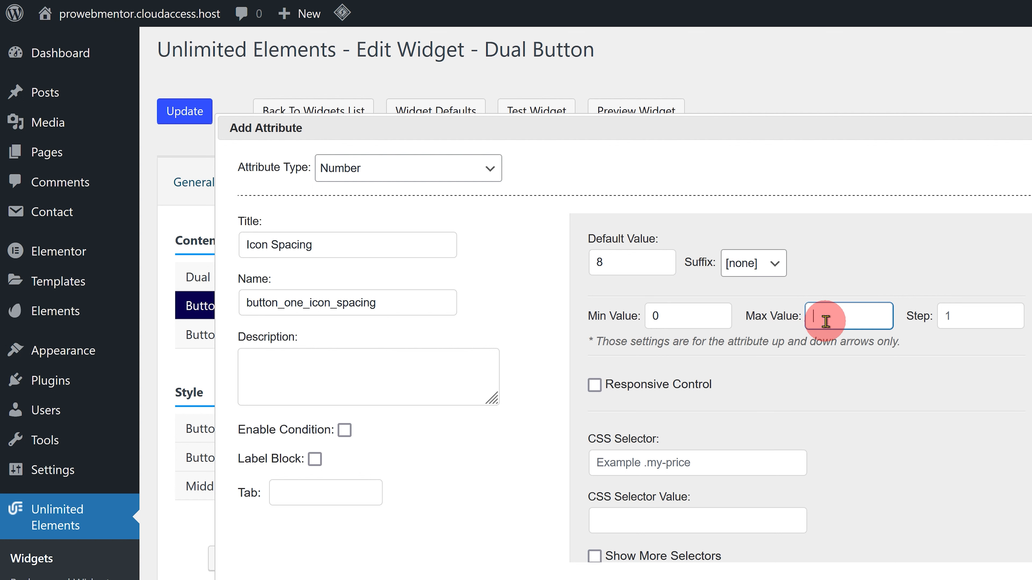
Enable responsive control for Icon Spacing with tablet and mobile defaults of 5, and add the attribute
{"action": "left_click", "coordinate": [594, 385]}
{"action": "left_click", "coordinate": [610, 447]}
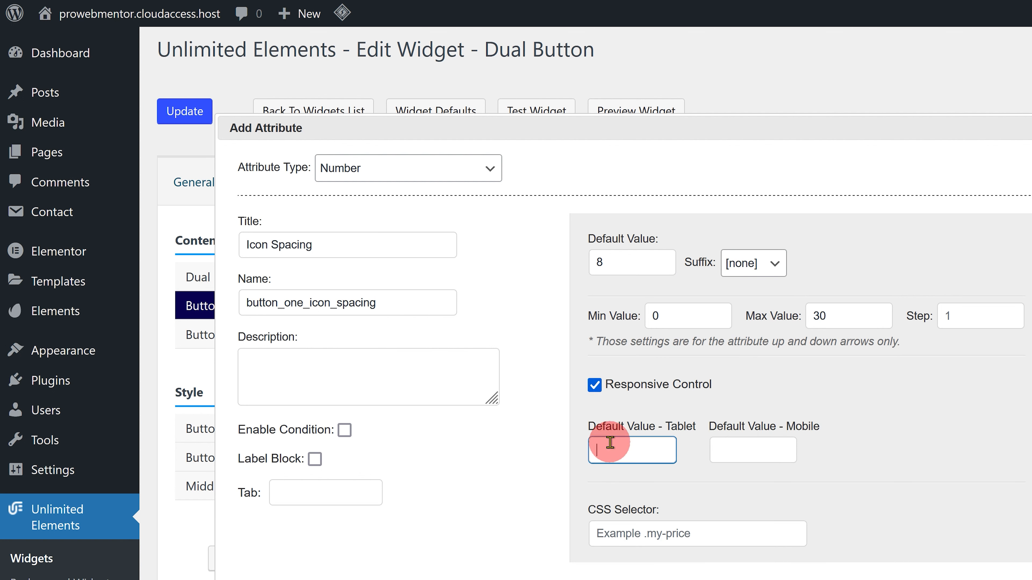
{"action": "type", "text": "5"}
{"action": "left_click", "coordinate": [723, 443]}
{"action": "type", "text": "8"}
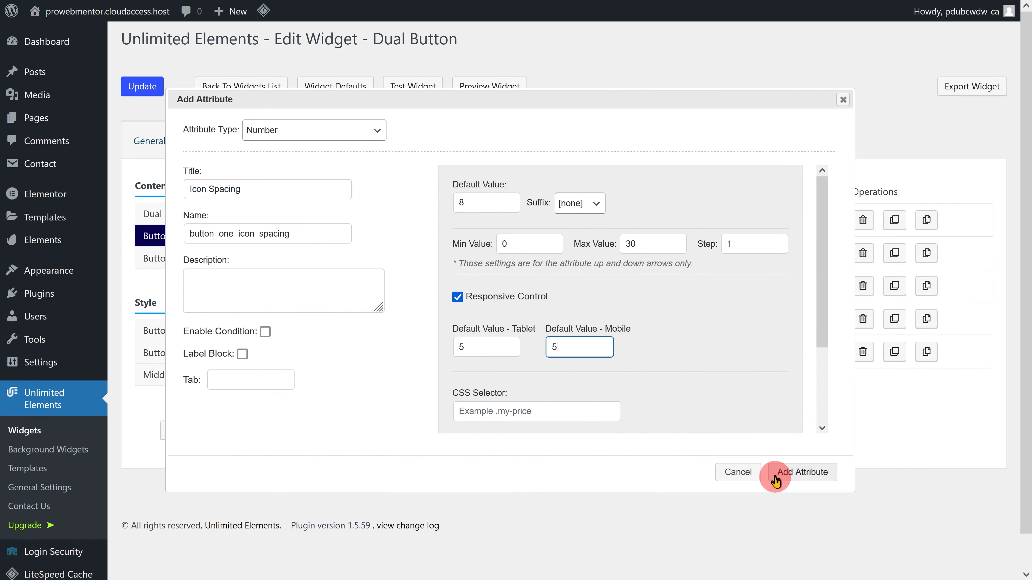
{"action": "left_click", "coordinate": [787, 473]}
Add a Text Field attribute to the Button One content section, titled "CSS Classes" and named button_one_css_classes, without a default value
{"action": "left_click", "coordinate": [287, 425]}
{"action": "left_click", "coordinate": [305, 133]}
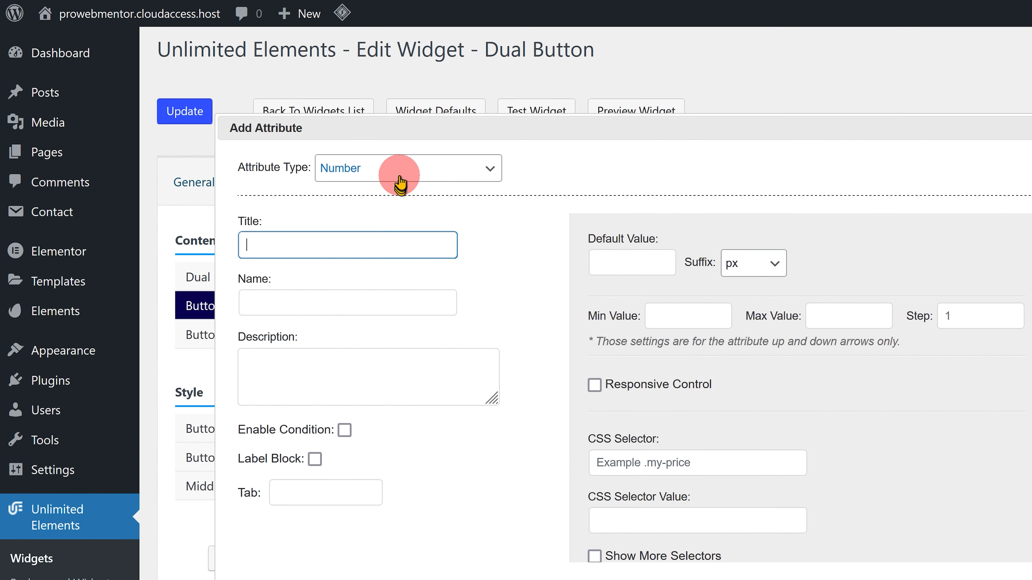
{"action": "left_click", "coordinate": [397, 194]}
{"action": "left_click", "coordinate": [369, 241]}
{"action": "type", "text": "CSS Classes"}
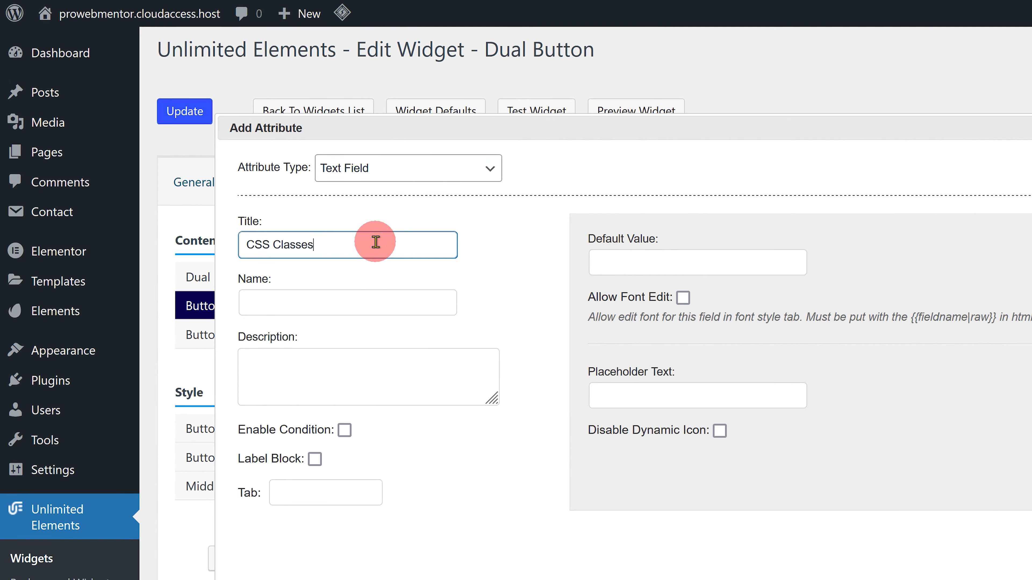
{"action": "left_click", "coordinate": [367, 302]}
{"action": "double_click", "coordinate": [367, 302]}
{"action": "type", "text": "button_one_css_class"}
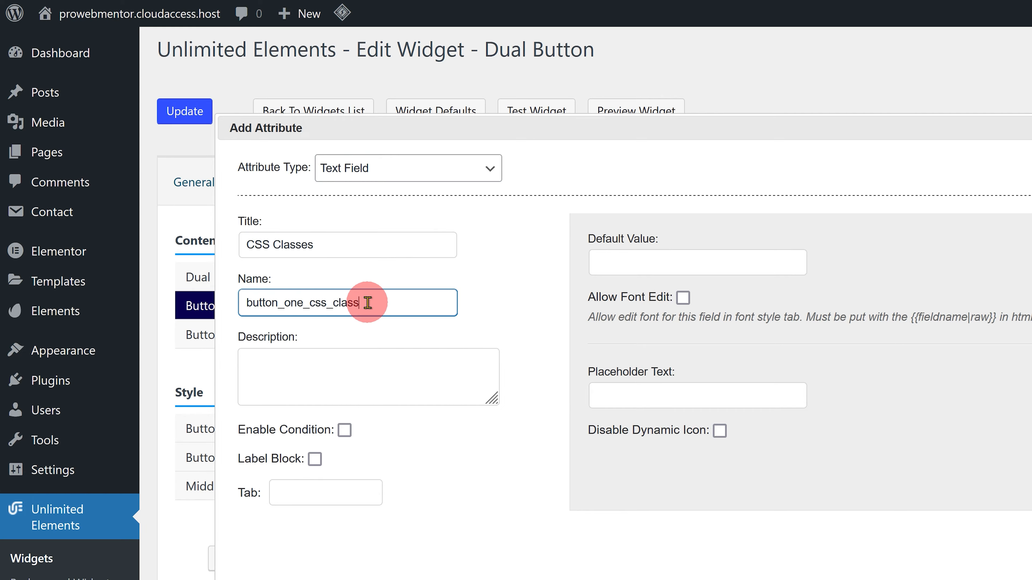
{"action": "type", "text": "es"}
{"action": "left_click", "coordinate": [968, 567]}
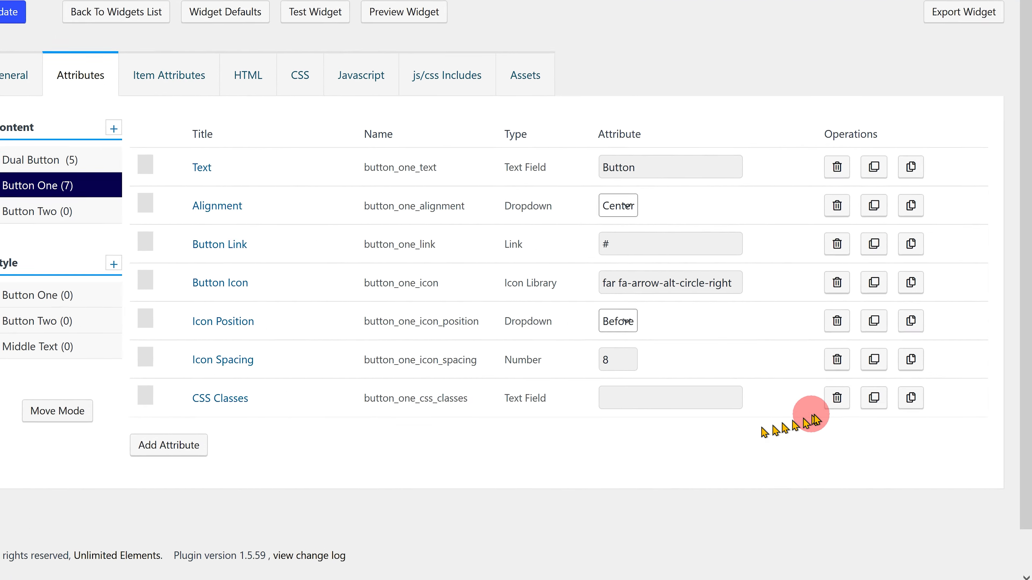
Duplicate all seven Button One content attributes, from CSS Classes up to Text
{"action": "left_click", "coordinate": [856, 382]}
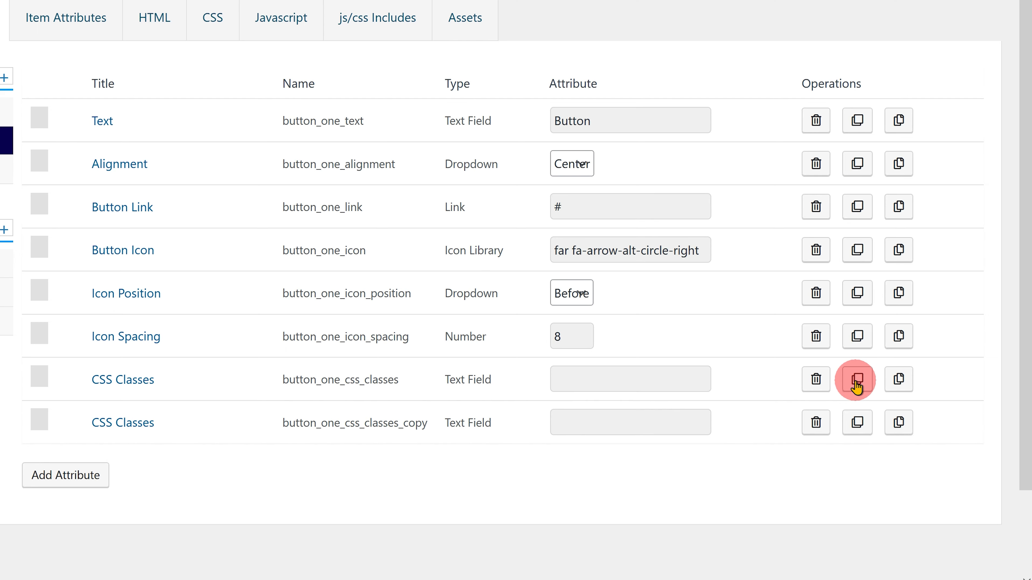
{"action": "left_click", "coordinate": [856, 336]}
{"action": "left_click", "coordinate": [856, 293]}
{"action": "left_click", "coordinate": [861, 250]}
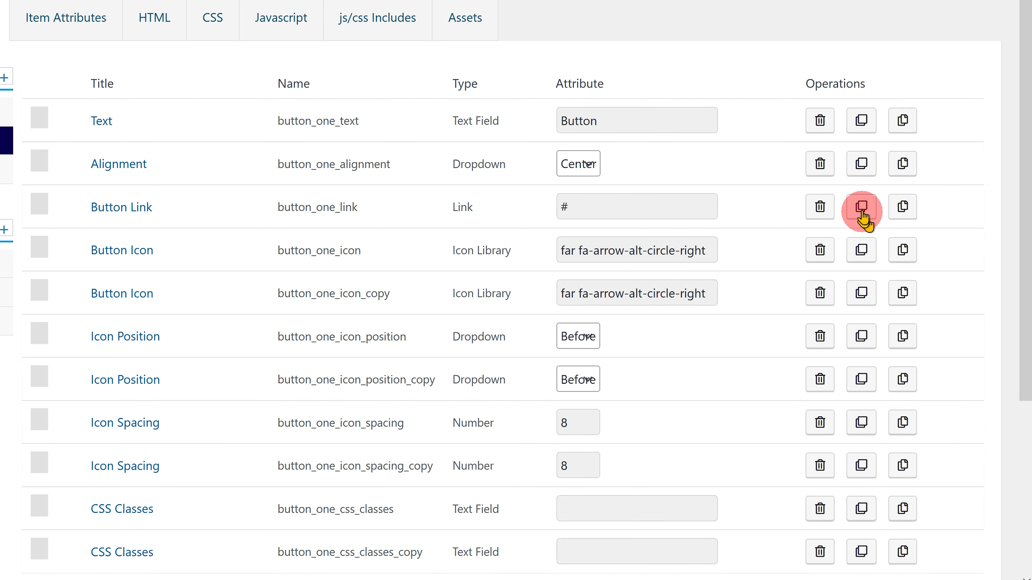
{"action": "left_click", "coordinate": [861, 206]}
{"action": "left_click", "coordinate": [861, 164]}
{"action": "left_click", "coordinate": [862, 121]}
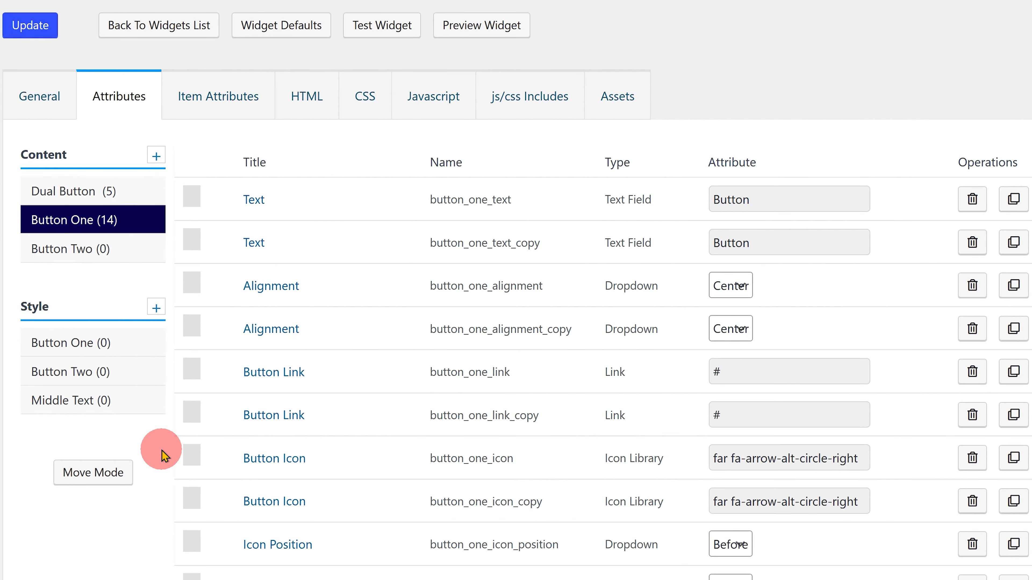
Move the seven copied attributes, from Text to CSS Classes, out of Button One into the Button Two content section
{"action": "left_click", "coordinate": [86, 475]}
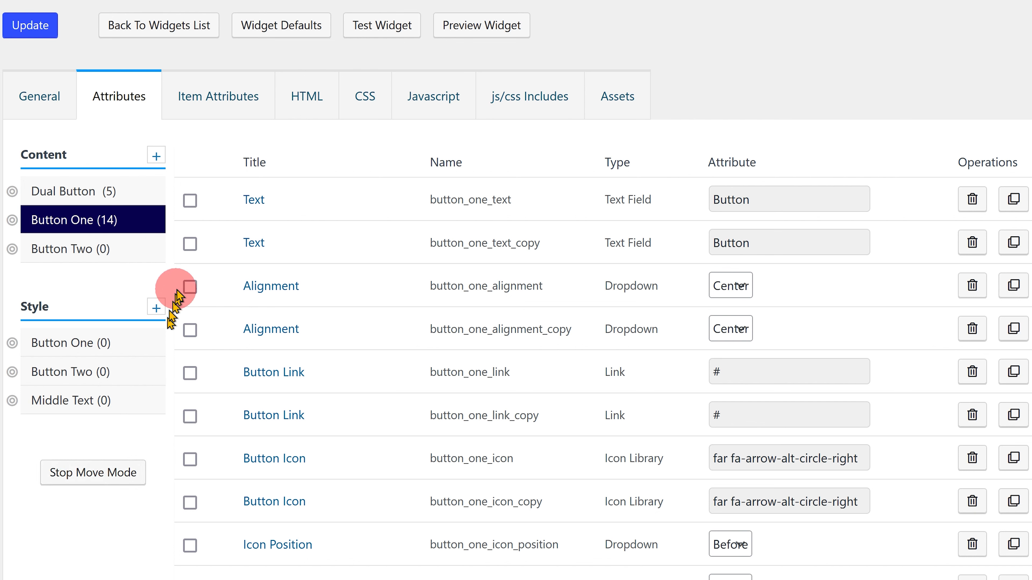
{"action": "left_click", "coordinate": [189, 244]}
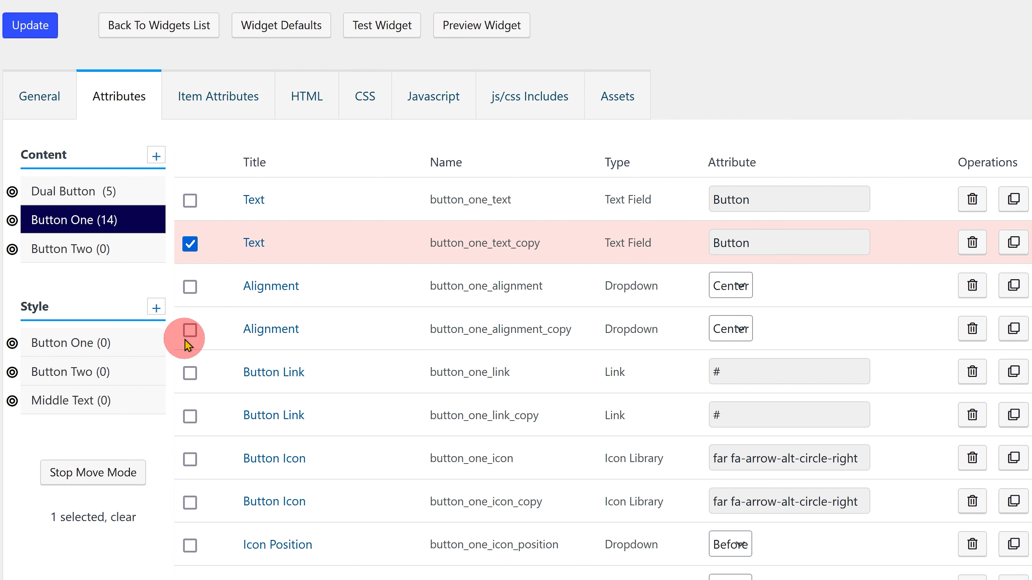
{"action": "left_click", "coordinate": [190, 330]}
{"action": "left_click", "coordinate": [190, 415]}
{"action": "left_click", "coordinate": [190, 502]}
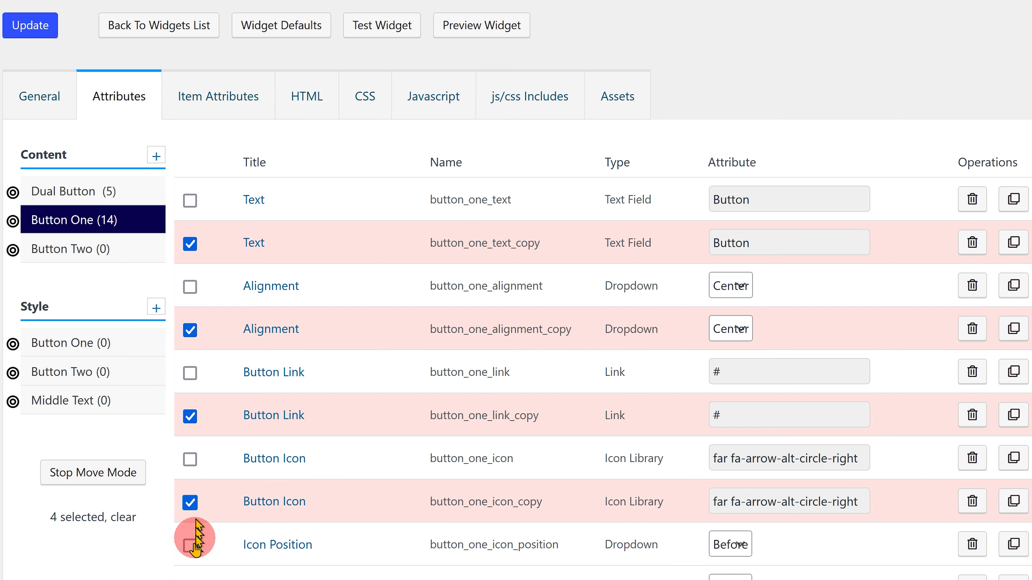
{"action": "left_click", "coordinate": [191, 575]}
{"action": "scroll", "coordinate": [192, 575], "scroll_direction": "down", "scroll_amount": 6}
{"action": "left_click", "coordinate": [190, 361]}
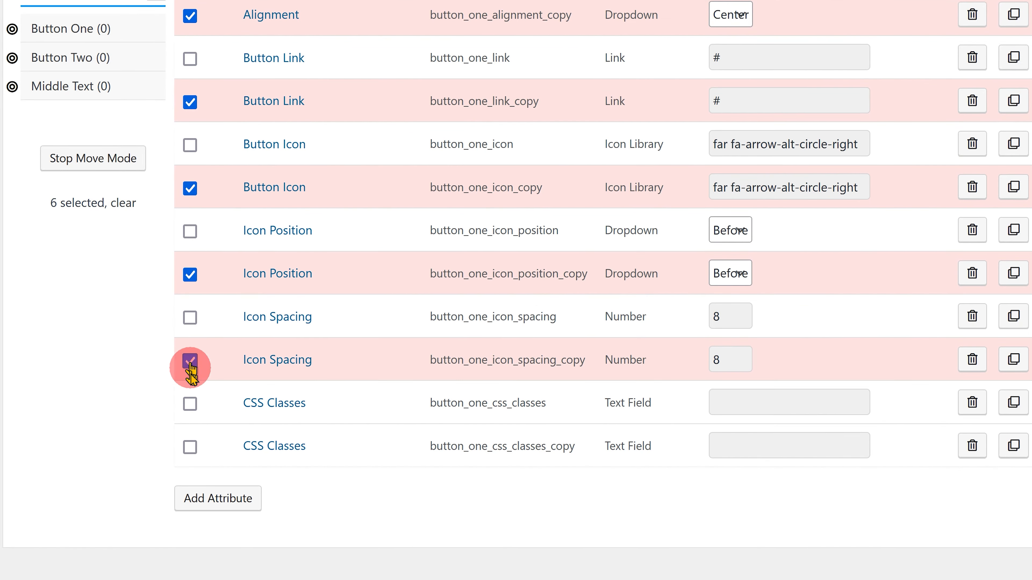
{"action": "left_click", "coordinate": [190, 447]}
{"action": "scroll", "coordinate": [166, 427], "scroll_direction": "up", "scroll_amount": 5}
{"action": "scroll", "coordinate": [165, 427], "scroll_direction": "up", "scroll_amount": 2}
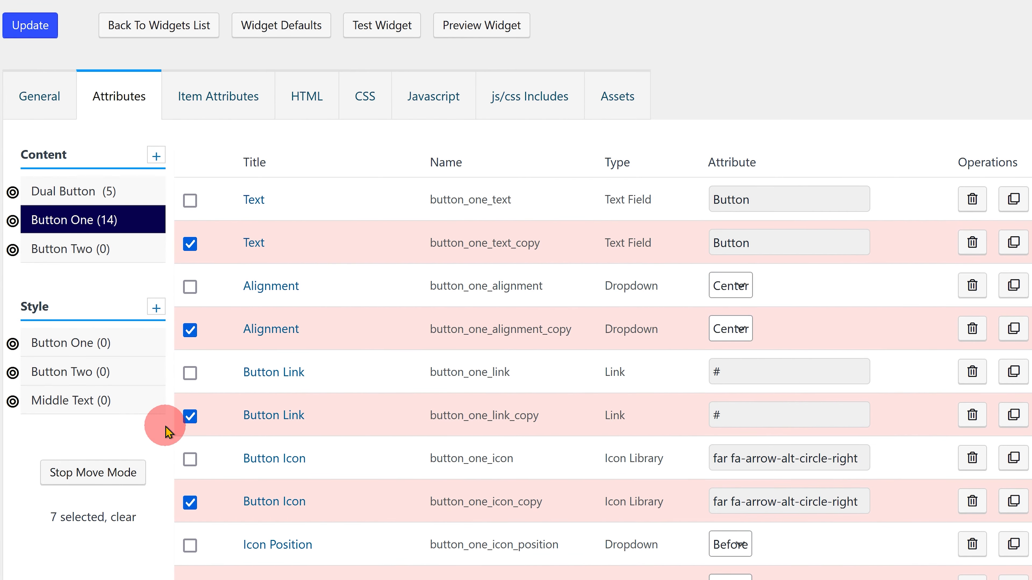
{"action": "left_click", "coordinate": [12, 249]}
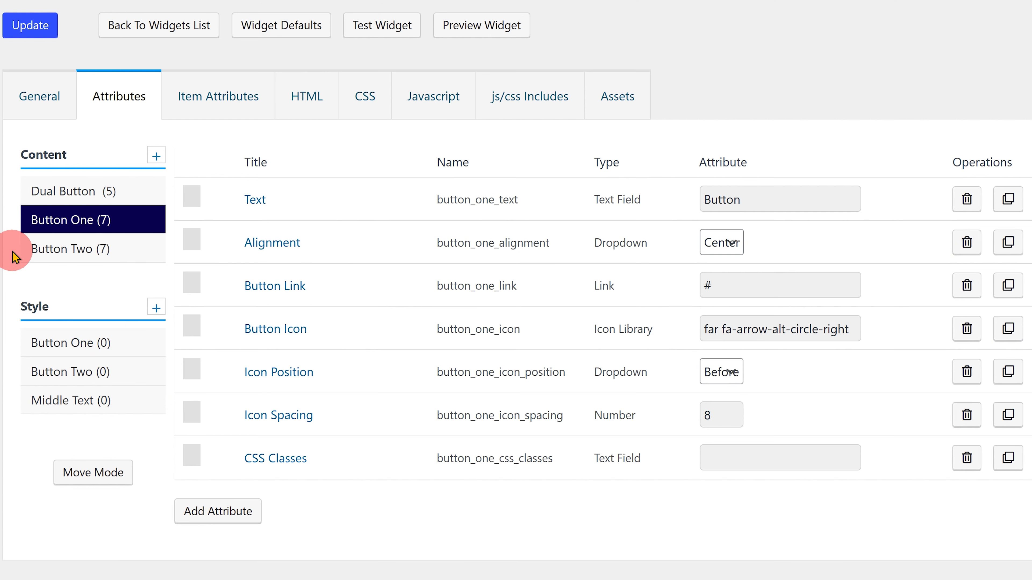
In the Button Two content section, rename the copied Text attribute as button_two_text
{"action": "left_click", "coordinate": [57, 249]}
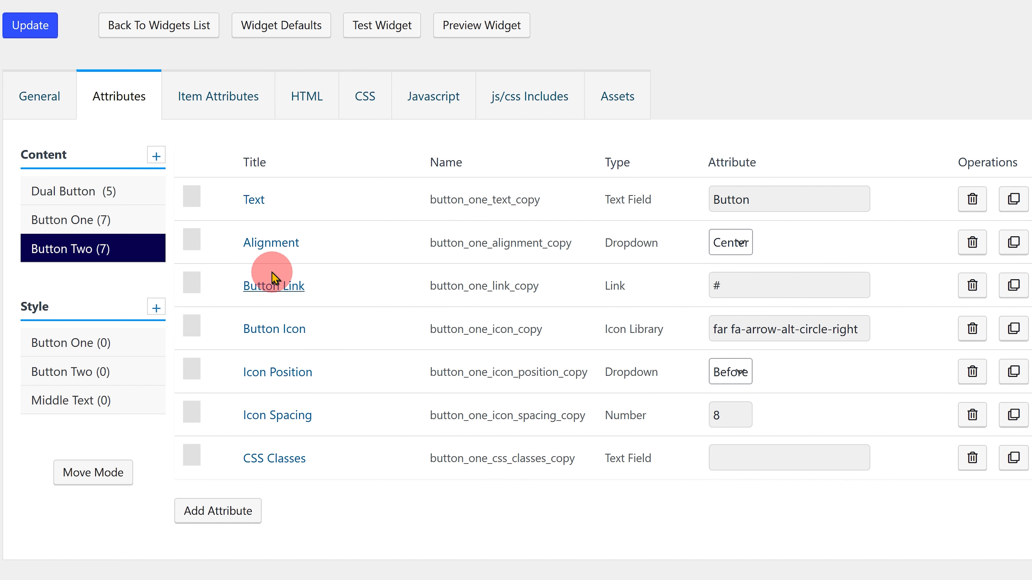
{"action": "left_click", "coordinate": [251, 201]}
{"action": "left_click_drag", "start_coordinate": [250, 200], "coordinate": [59, 200]}
{"action": "type", "text": "button_two_text"}
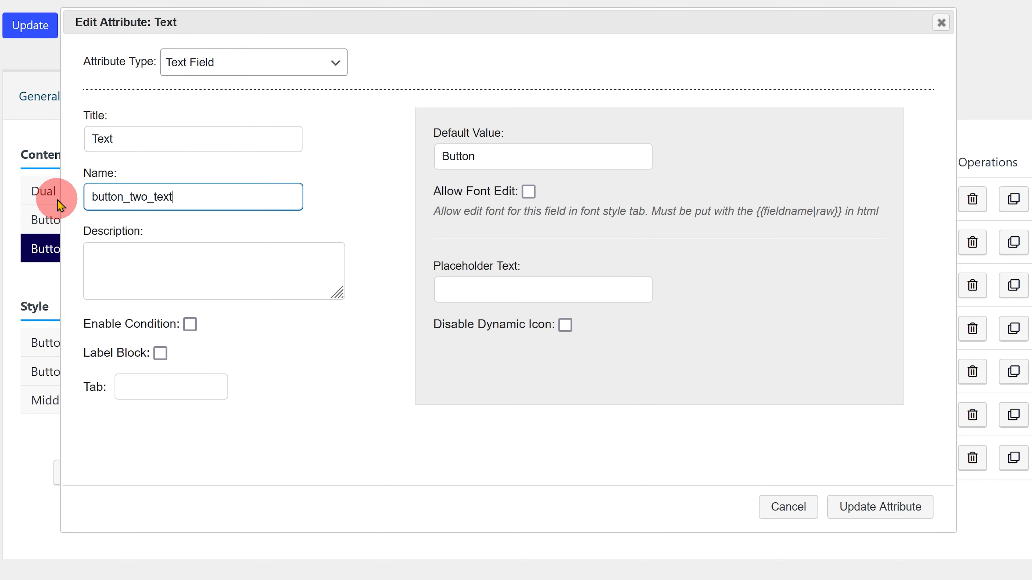
{"action": "left_click", "coordinate": [880, 507]}
Rename the copied Alignment attribute as button_two_alignment and the copied Button Link attribute as button_two_link
{"action": "left_click", "coordinate": [306, 259]}
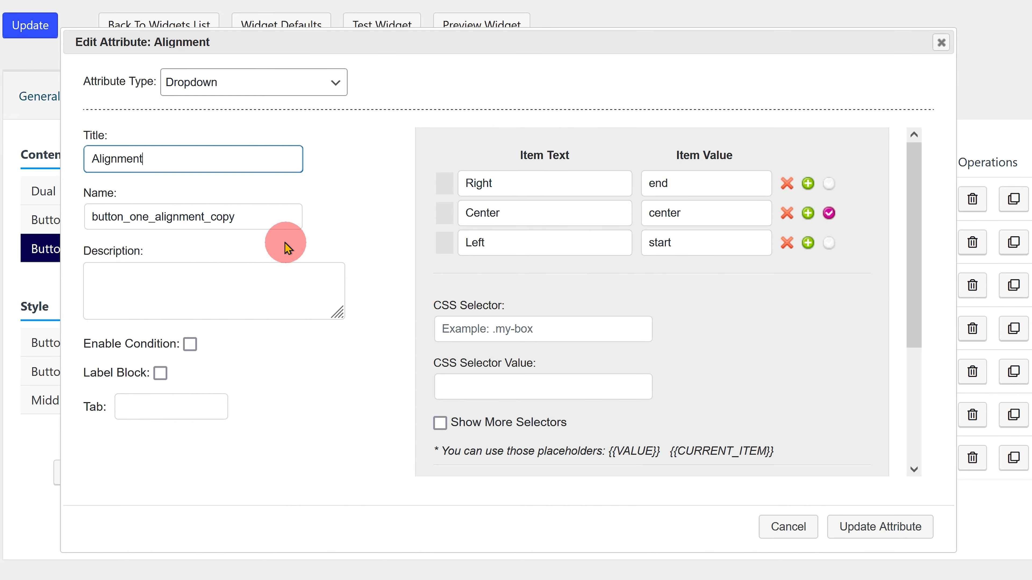
{"action": "left_click_drag", "start_coordinate": [283, 226], "coordinate": [65, 215]}
{"action": "type", "text": "button_two_alignment"}
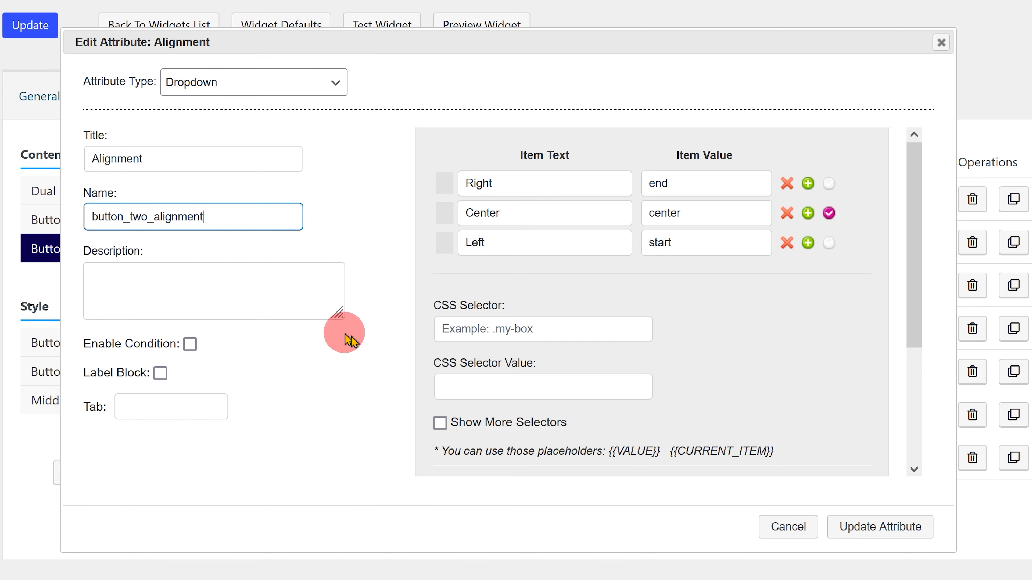
{"action": "left_click", "coordinate": [853, 529]}
{"action": "left_click", "coordinate": [300, 286]}
{"action": "left_click_drag", "start_coordinate": [229, 218], "coordinate": [83, 216]}
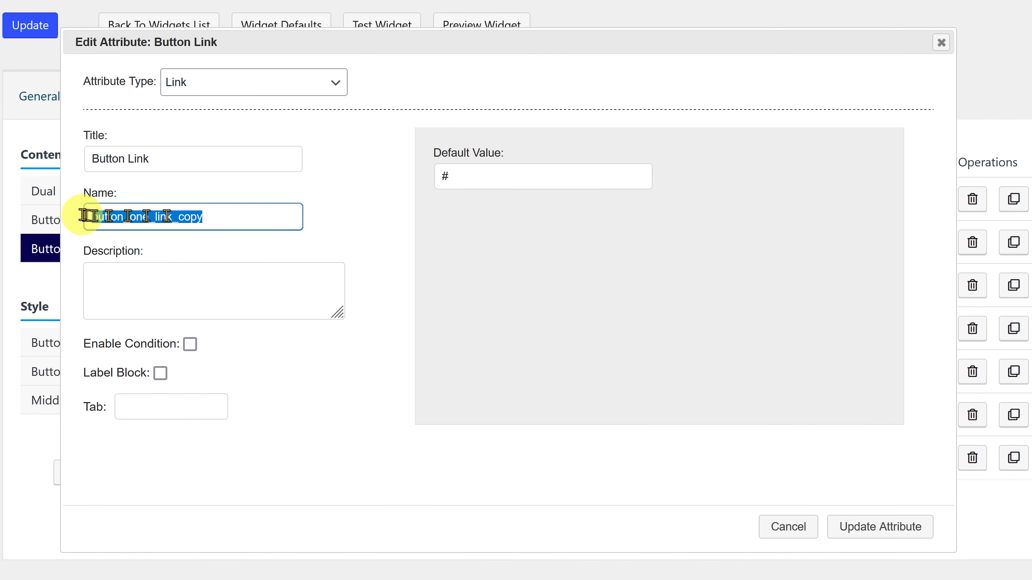
{"action": "type", "text": "button_two_link"}
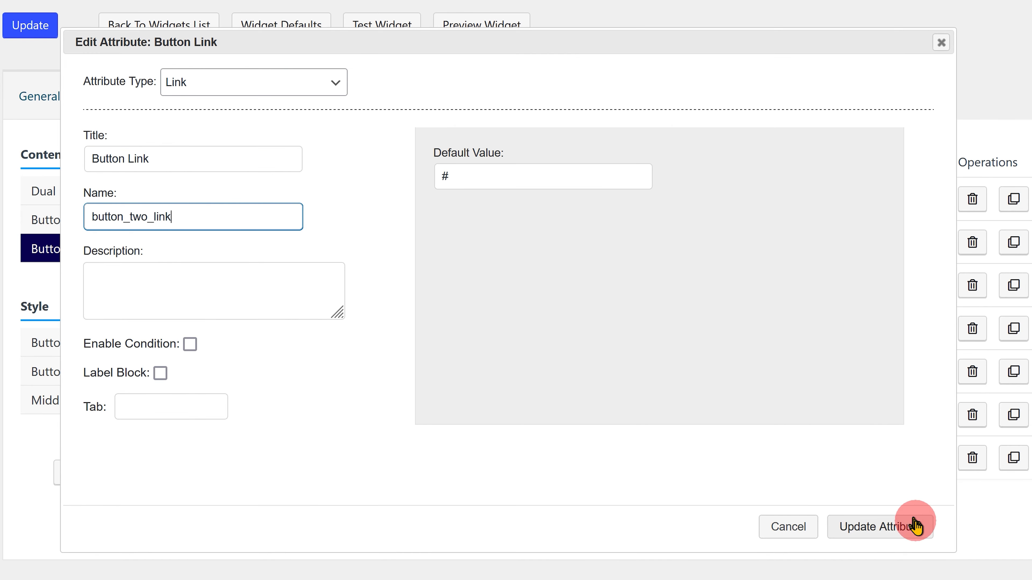
{"action": "left_click", "coordinate": [908, 527]}
Rename the copied Button Icon attribute as button_two_icon, with far fa-arrow-alt-circle-right as its default value
{"action": "left_click", "coordinate": [303, 327]}
{"action": "left_click_drag", "start_coordinate": [256, 219], "coordinate": [83, 218]}
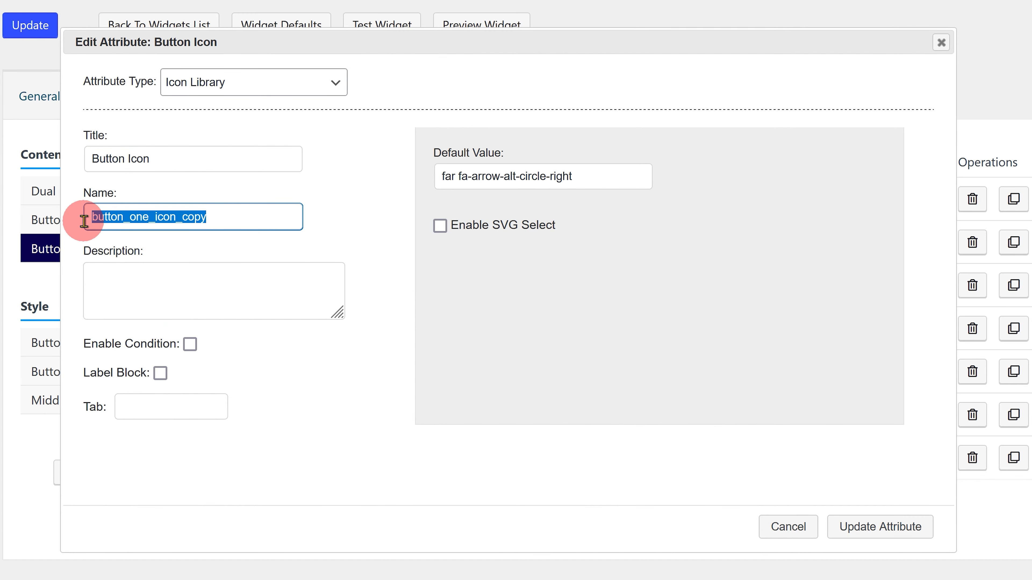
{"action": "type", "text": "button_two_icon"}
{"action": "left_click_drag", "start_coordinate": [565, 175], "coordinate": [376, 180]}
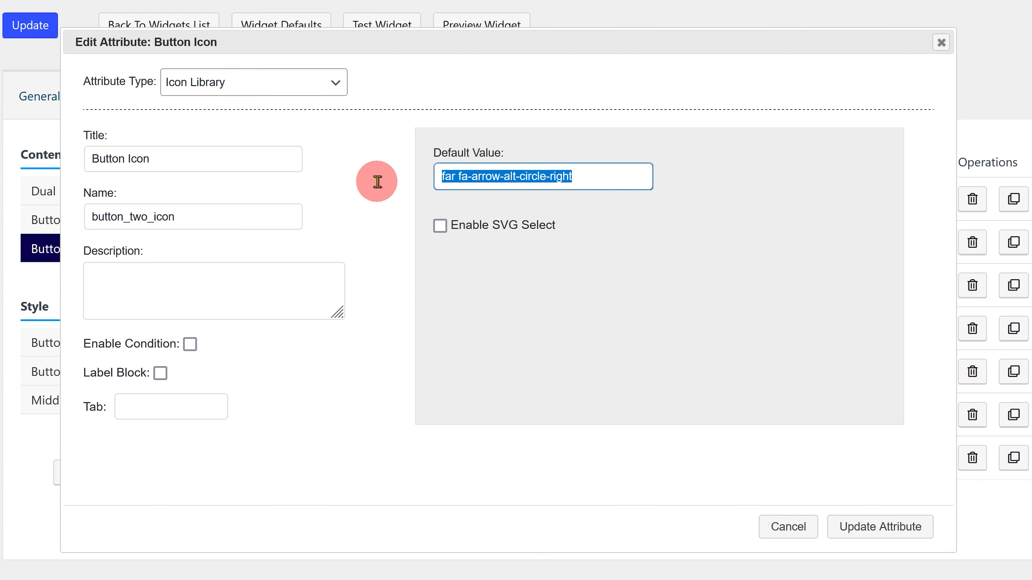
{"action": "type", "text": "far fa"}
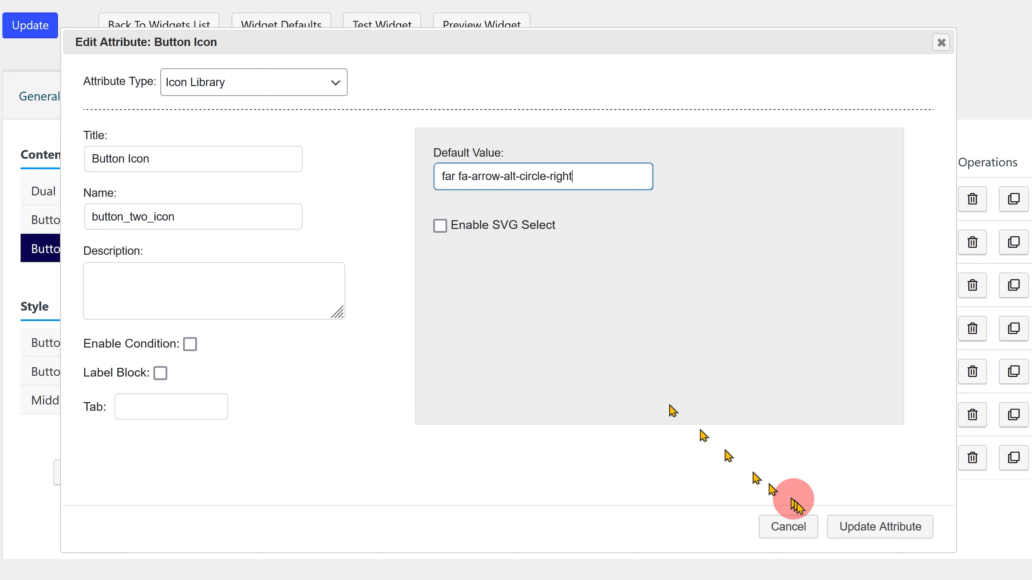
{"action": "left_click", "coordinate": [858, 530]}
Rename the copied Icon Position attribute as button_two_icon_position and the copied Icon Spacing attribute as button_two_icon_spacing
{"action": "left_click", "coordinate": [305, 367]}
{"action": "left_click_drag", "start_coordinate": [256, 217], "coordinate": [46, 223]}
{"action": "type", "text": "button_two_icon_position"}
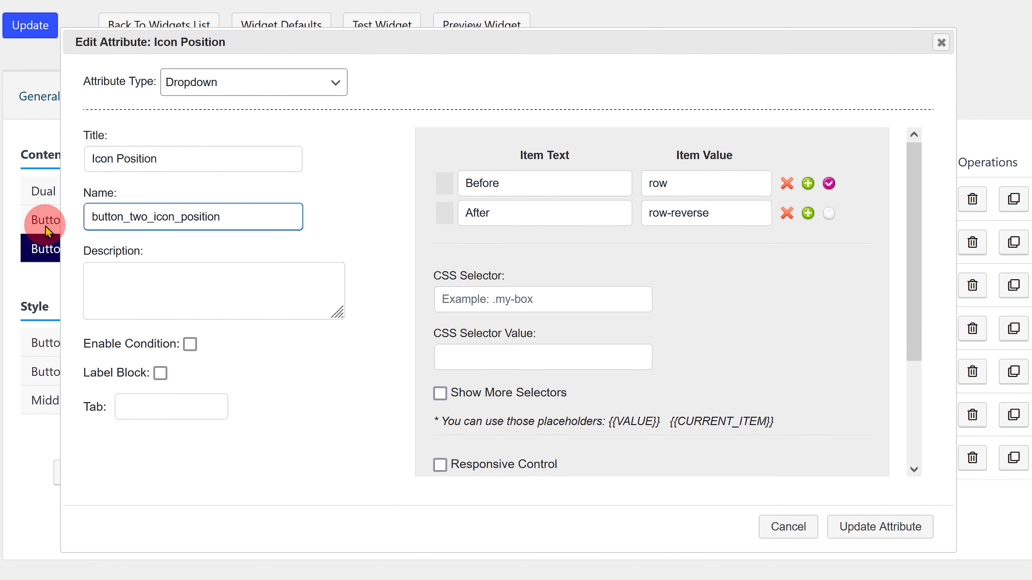
{"action": "left_click", "coordinate": [852, 529]}
{"action": "left_click", "coordinate": [368, 422]}
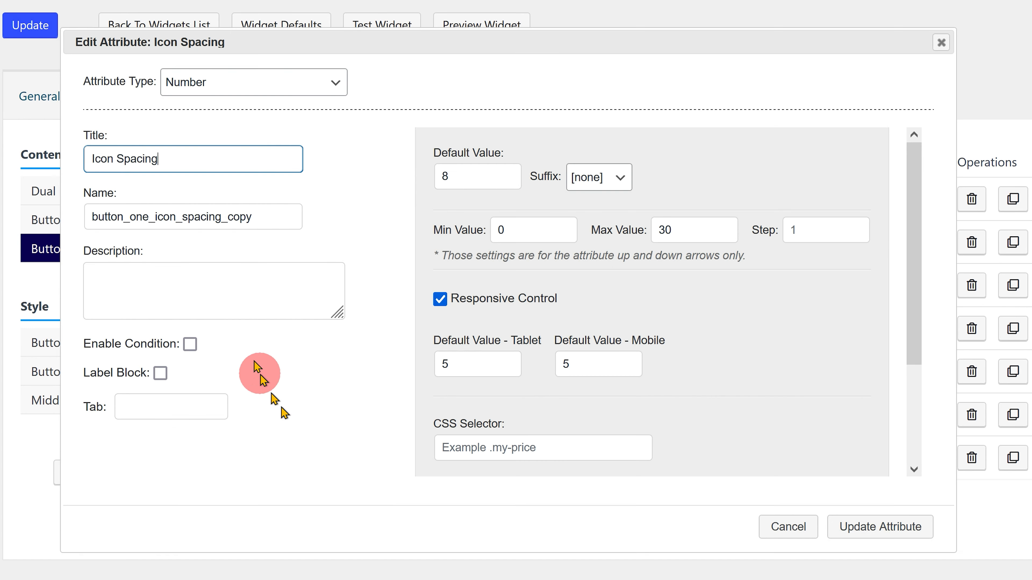
{"action": "left_click_drag", "start_coordinate": [260, 217], "coordinate": [76, 221]}
{"action": "type", "text": "button_two_"}
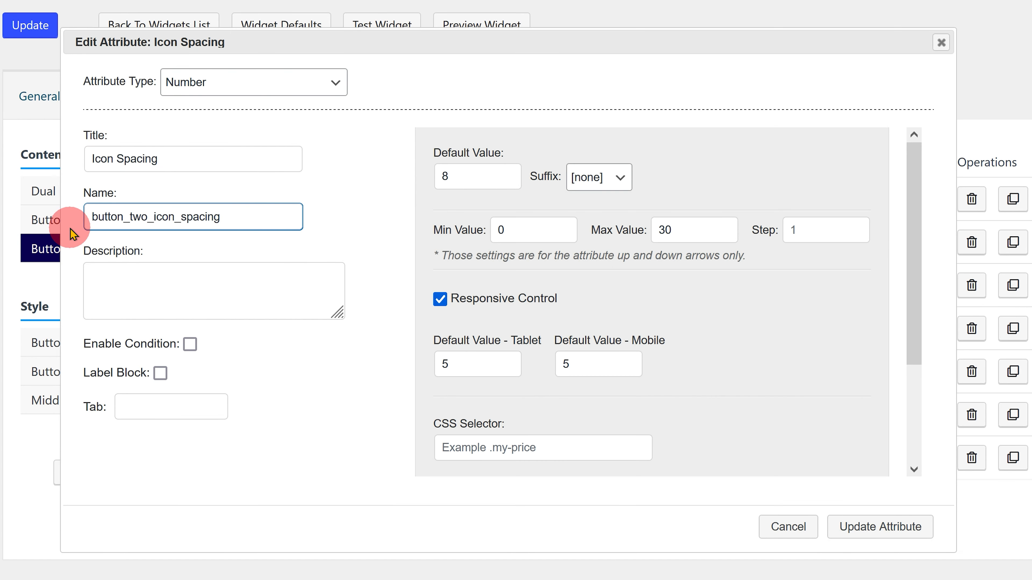
{"action": "left_click", "coordinate": [853, 527]}
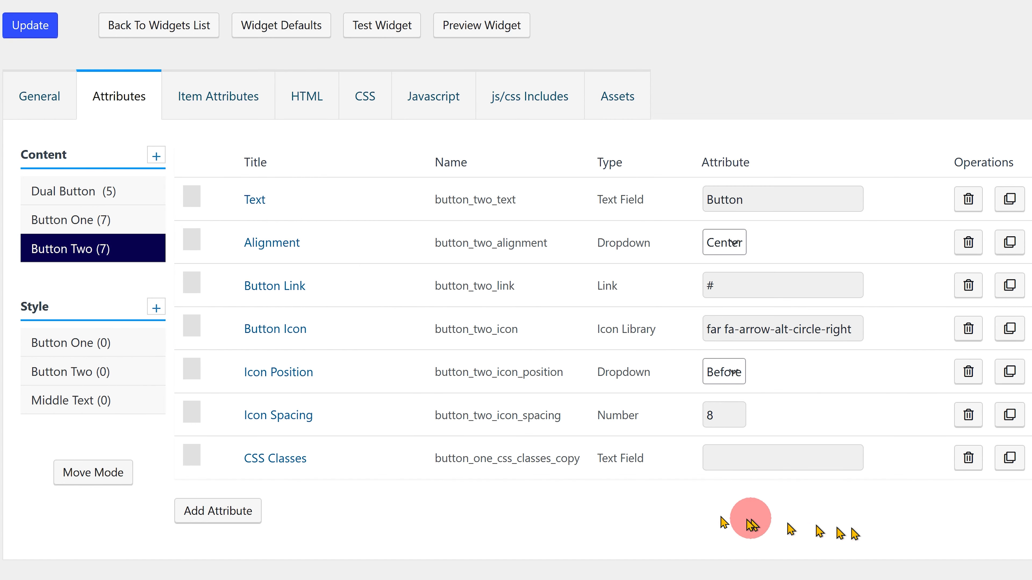
Rename the copied CSS Classes attribute of Button Two as button_two_css_classes
{"action": "left_click", "coordinate": [276, 460]}
{"action": "left_click_drag", "start_coordinate": [273, 221], "coordinate": [71, 225]}
{"action": "type", "text": "button_two_css_classes"}
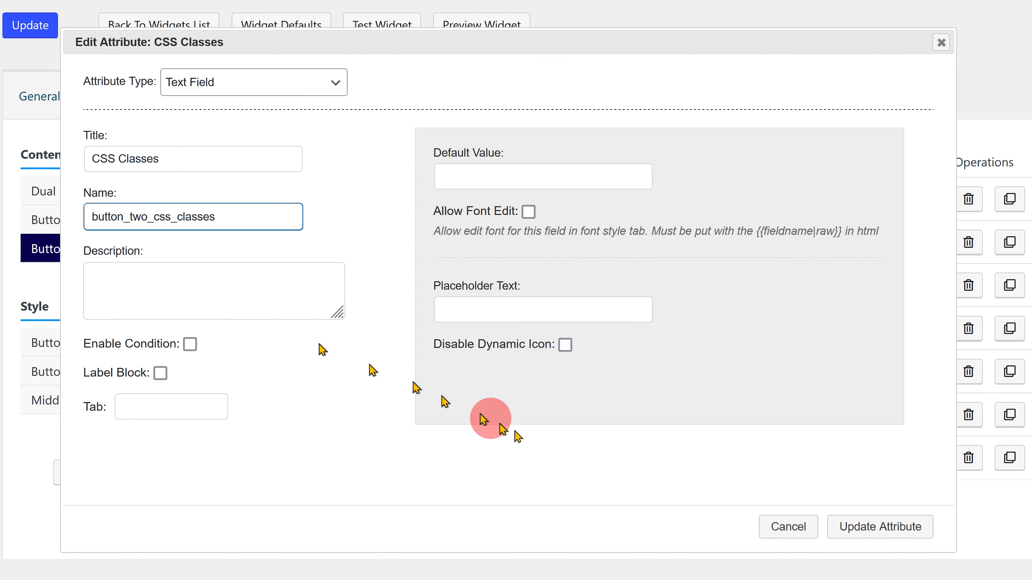
{"action": "left_click", "coordinate": [849, 527]}
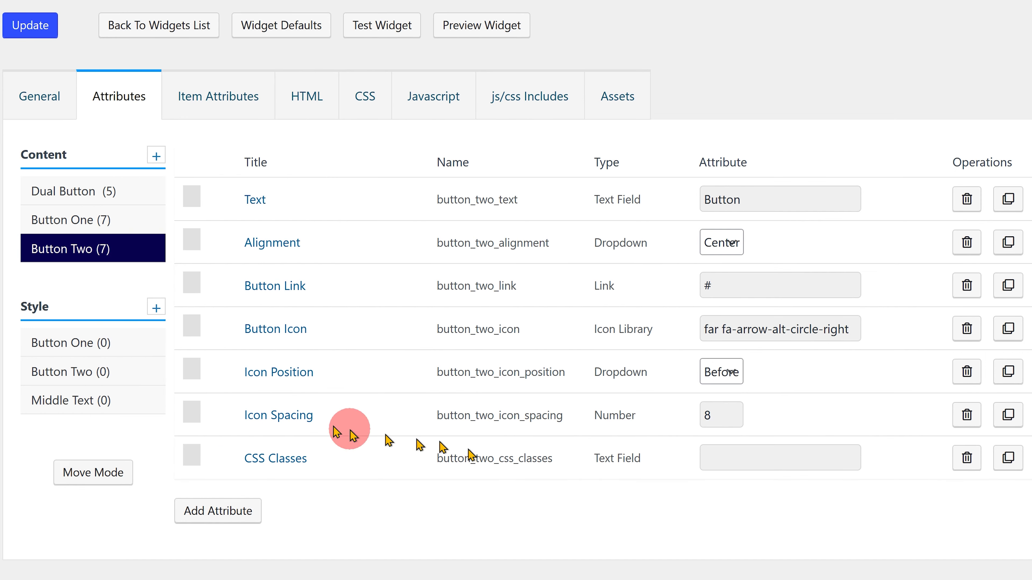
Add a Color Picker attribute to the Button One style section, titled "Color", named button_one_color, with tab Normal and default #ffffff
{"action": "left_click", "coordinate": [136, 345]}
{"action": "left_click", "coordinate": [191, 216]}
{"action": "left_click", "coordinate": [253, 83]}
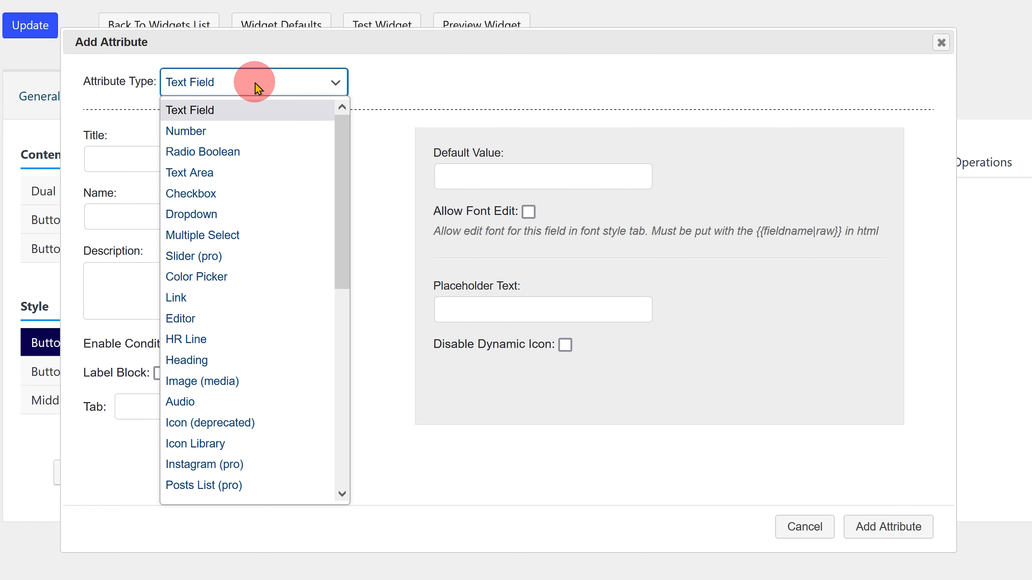
{"action": "left_click", "coordinate": [218, 274]}
{"action": "type", "text": "Color"}
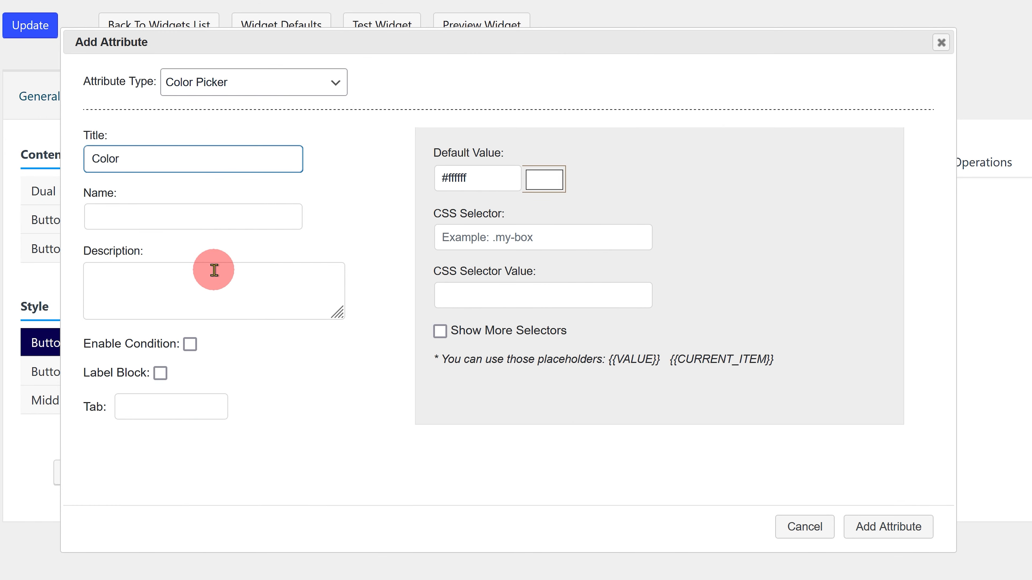
{"action": "double_click", "coordinate": [213, 218]}
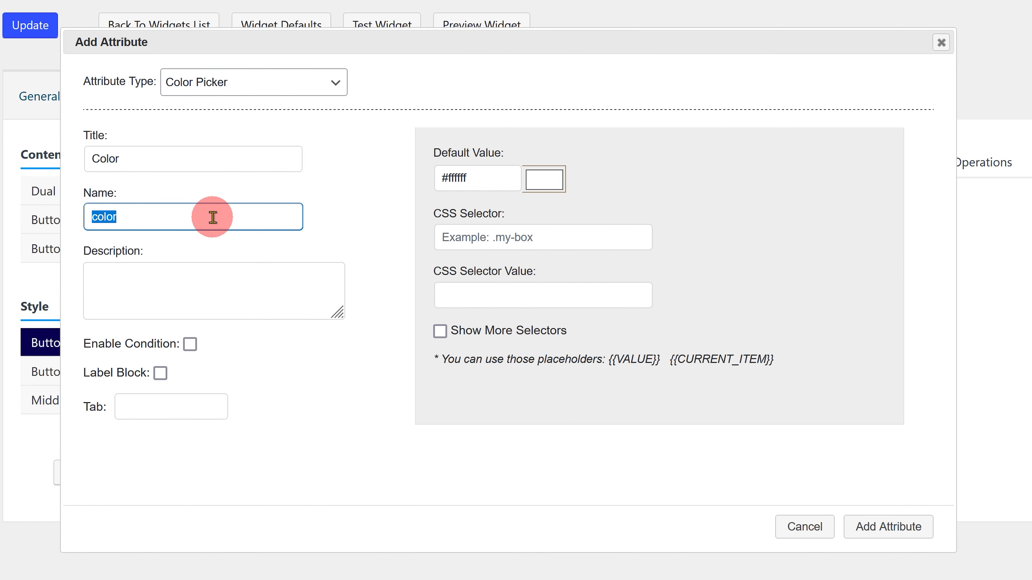
{"action": "left_click", "coordinate": [184, 407]}
{"action": "left_click_drag", "start_coordinate": [472, 169], "coordinate": [402, 180]}
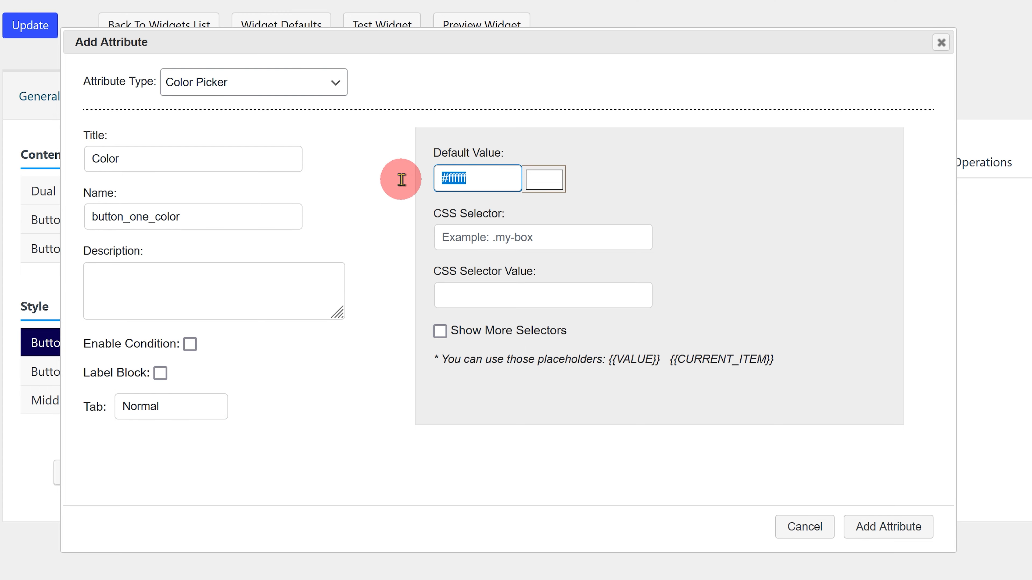
{"action": "left_click", "coordinate": [889, 526]}
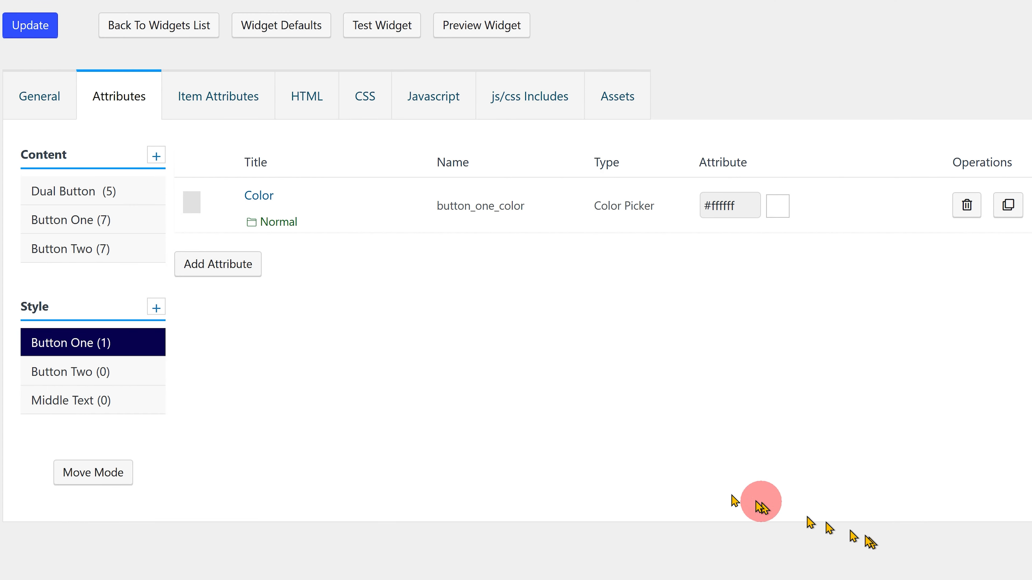
Add a Typography attribute named button_one_typography to the Button One style section, without a CSS selector
{"action": "left_click", "coordinate": [238, 280]}
{"action": "left_click", "coordinate": [255, 84]}
{"action": "scroll", "coordinate": [260, 138], "scroll_direction": "down", "scroll_amount": 5}
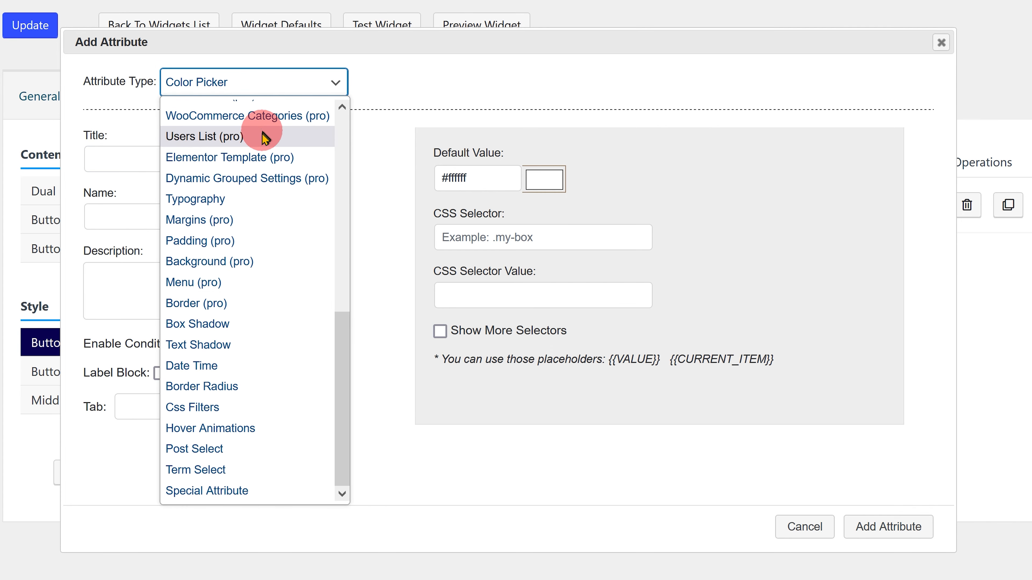
{"action": "left_click", "coordinate": [248, 208]}
{"action": "left_click", "coordinate": [250, 216]}
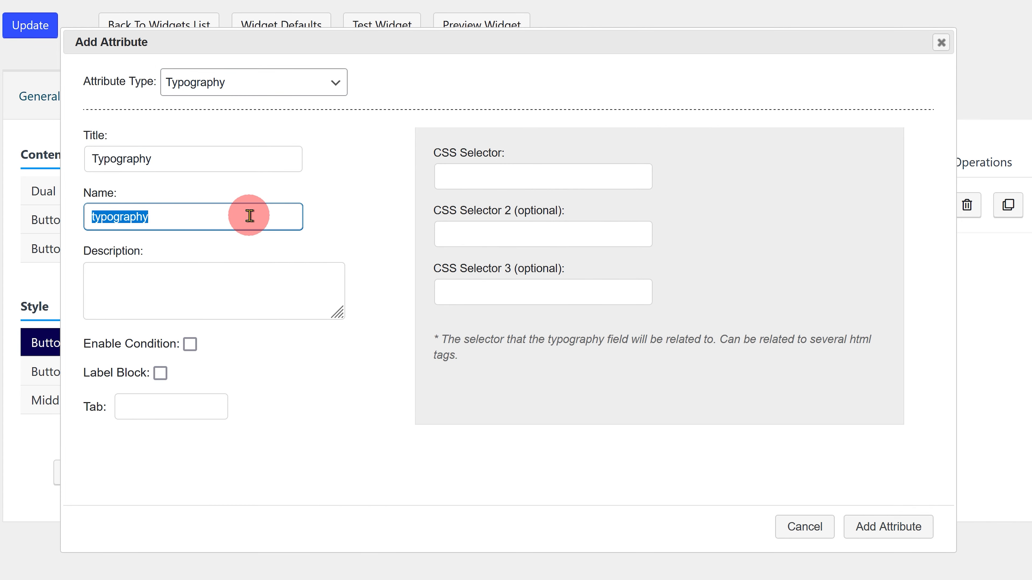
{"action": "type", "text": "button_one_typography"}
{"action": "left_click", "coordinate": [438, 179]}
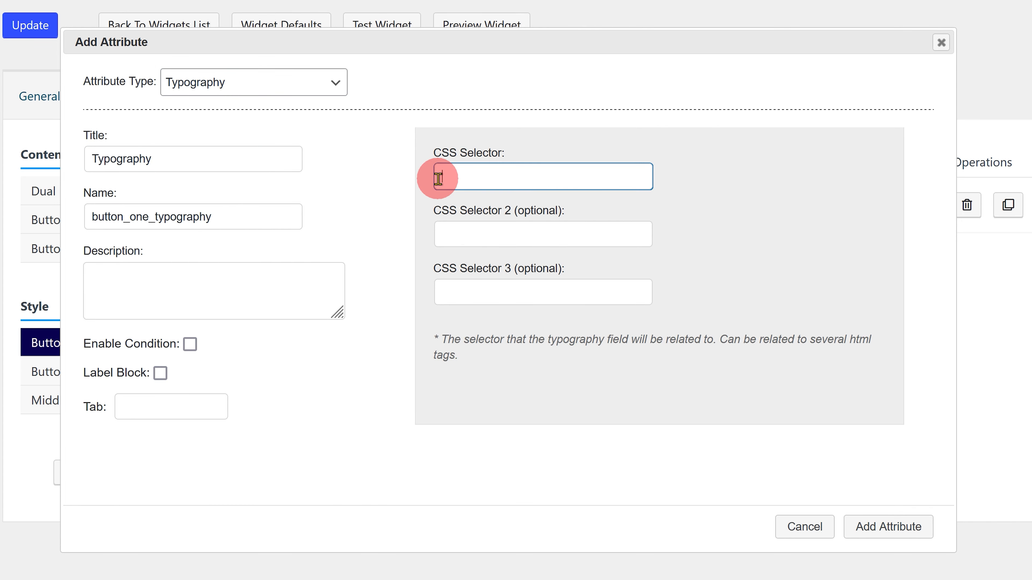
{"action": "left_click", "coordinate": [889, 527]}
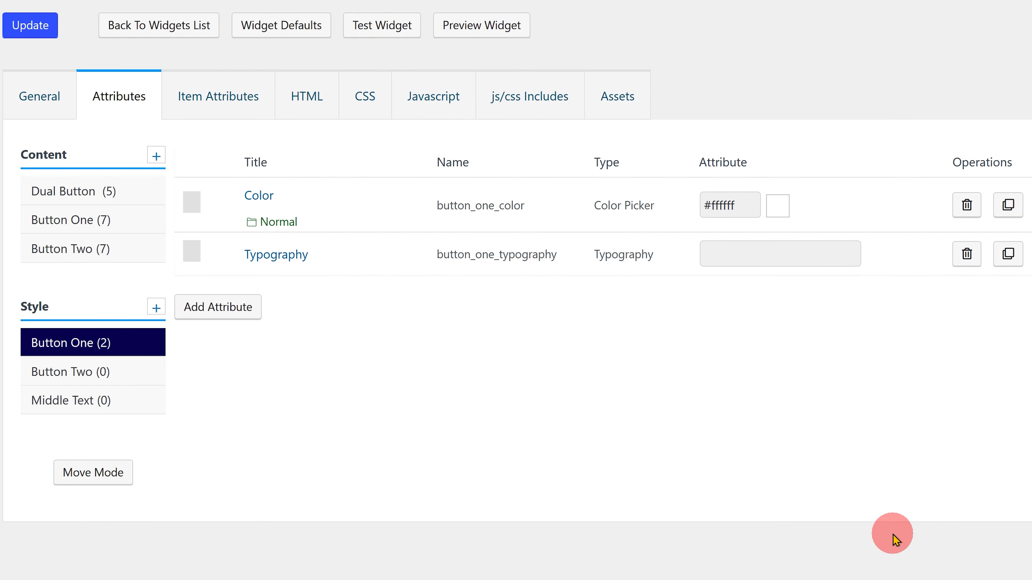
Start a new Number attribute in the Button One style section, titled "Icon Size" and named button_one_icon_size
{"action": "left_click", "coordinate": [252, 307]}
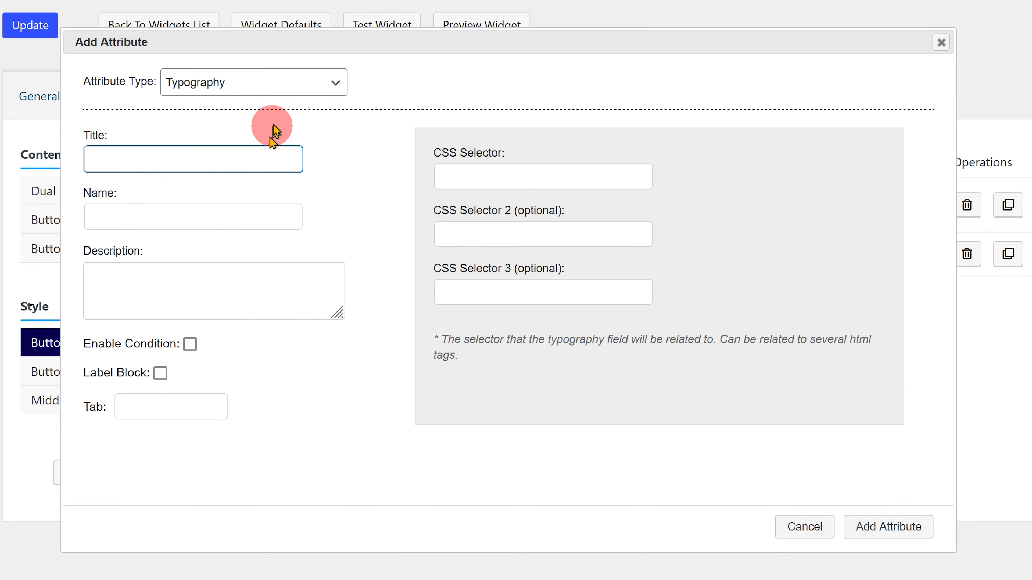
{"action": "left_click", "coordinate": [288, 84]}
{"action": "left_click", "coordinate": [276, 133]}
{"action": "left_click", "coordinate": [265, 158]}
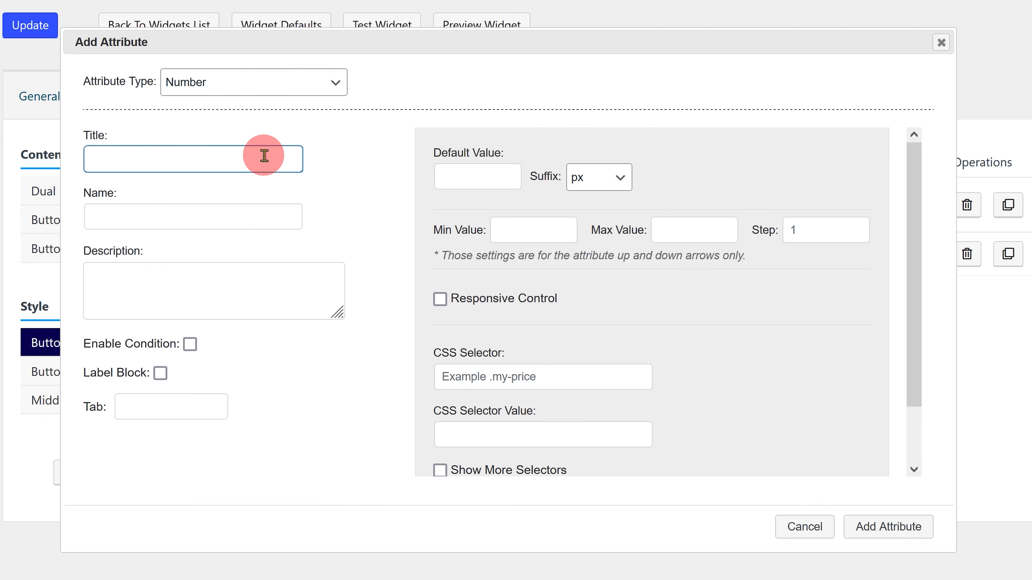
{"action": "type", "text": "Icon Size"}
{"action": "left_click", "coordinate": [259, 211]}
{"action": "type", "text": "icon_size"}
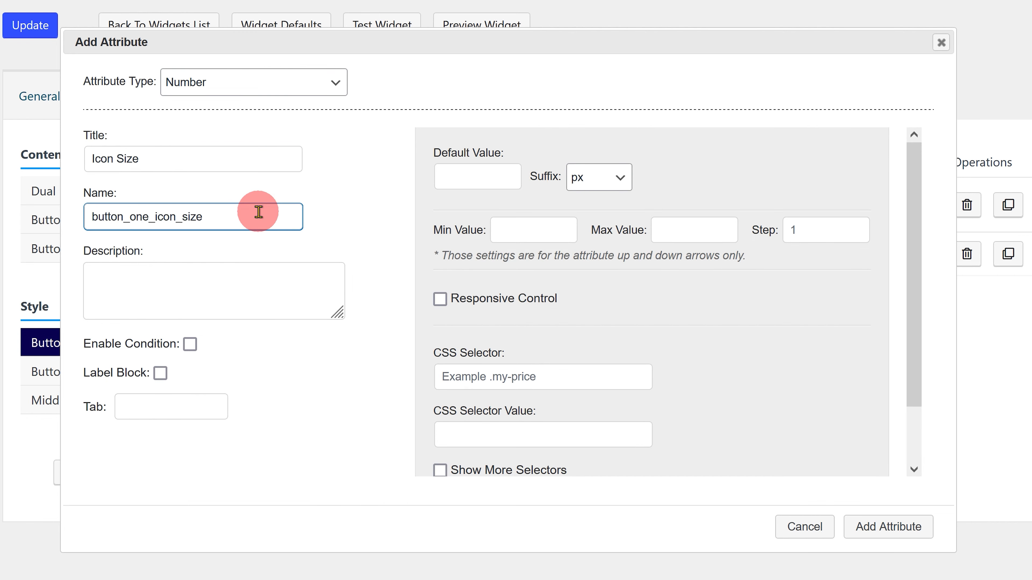
Set the Icon Size attribute's default value to 1, suffix to [none], minimum to 0, maximum to 10 and step to 0.001
{"action": "left_click", "coordinate": [465, 184]}
{"action": "left_click", "coordinate": [582, 181]}
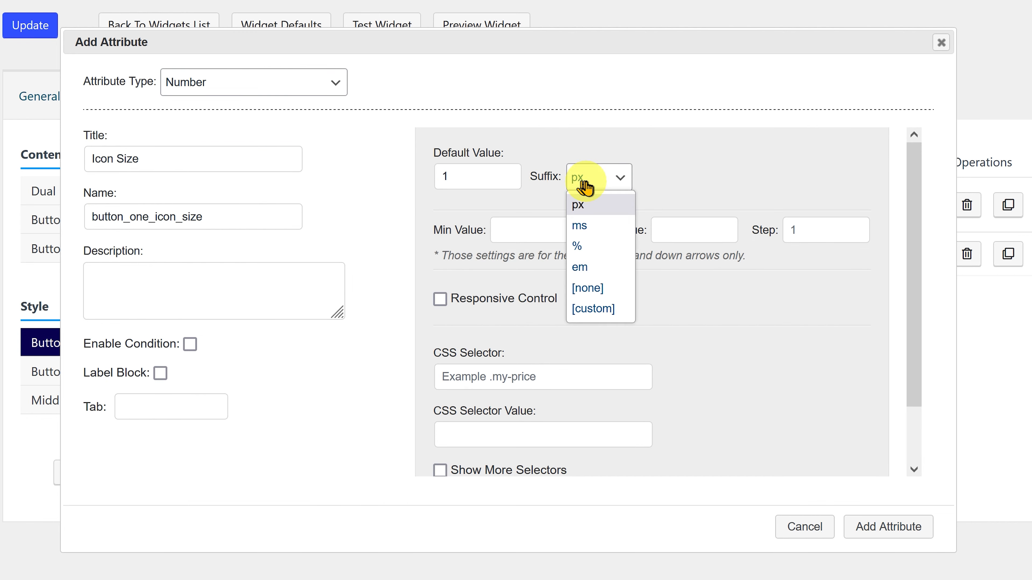
{"action": "left_click", "coordinate": [602, 284]}
{"action": "left_click", "coordinate": [679, 226]}
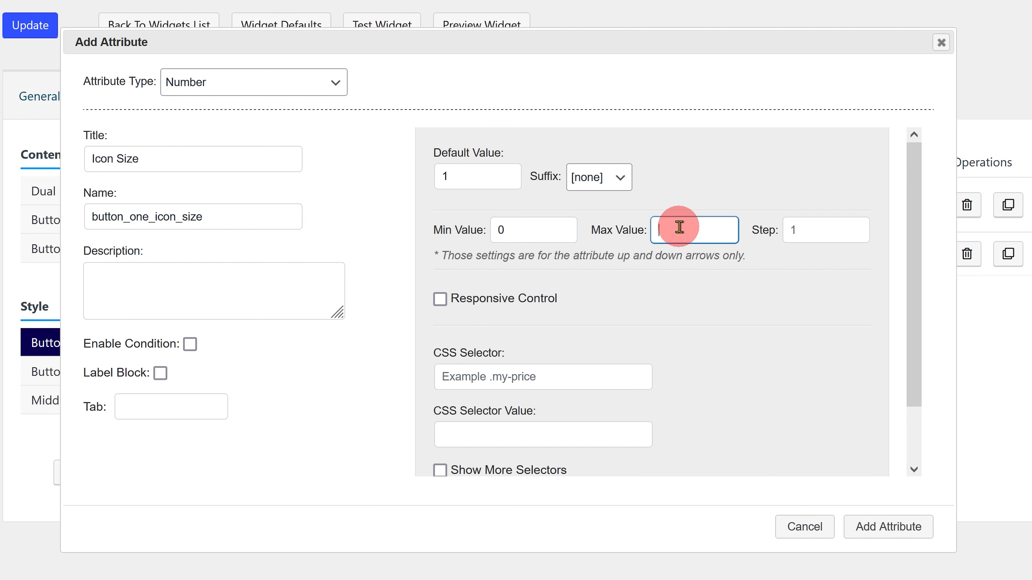
{"action": "left_click", "coordinate": [823, 230]}
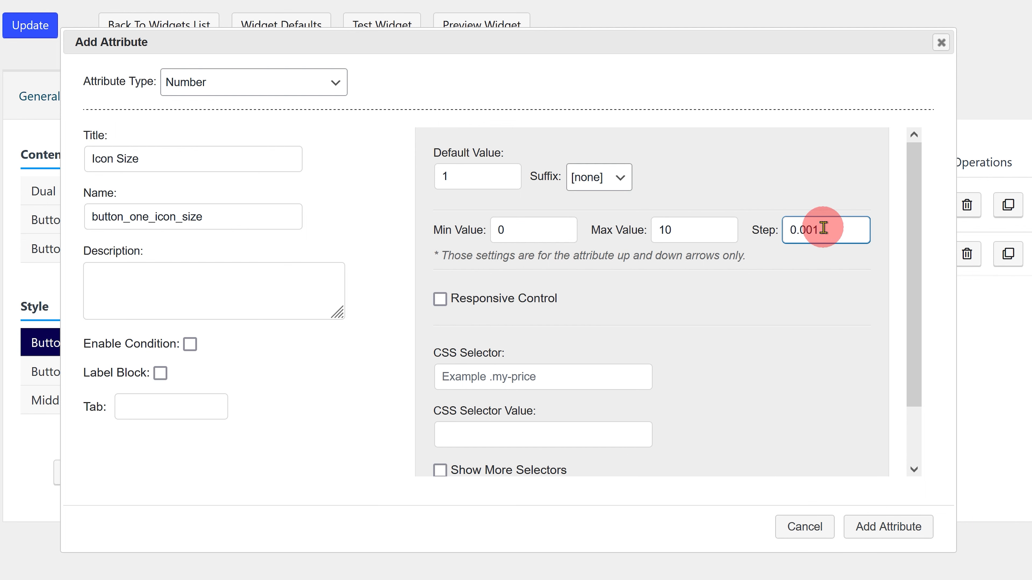
Enable responsive control for Icon Size with tablet default 1 and a mobile default, and add the attribute to Button One
{"action": "left_click", "coordinate": [440, 299]}
{"action": "left_click", "coordinate": [460, 355]}
{"action": "left_click", "coordinate": [605, 361]}
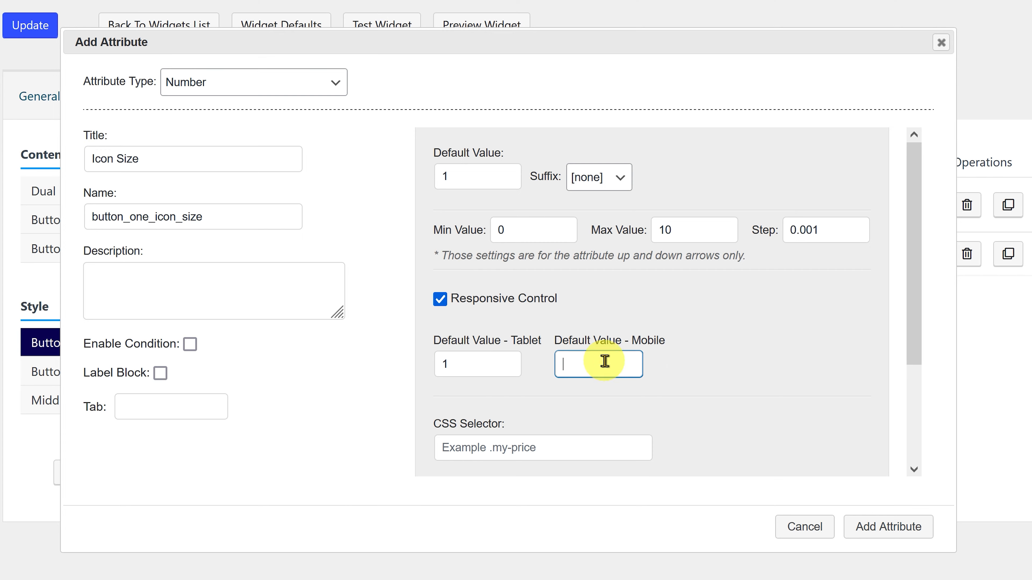
{"action": "left_click", "coordinate": [858, 526]}
Start a new Dropdown attribute in the Button One style section, titled "Border Style" and named button_one_border_style
{"action": "left_click", "coordinate": [229, 352]}
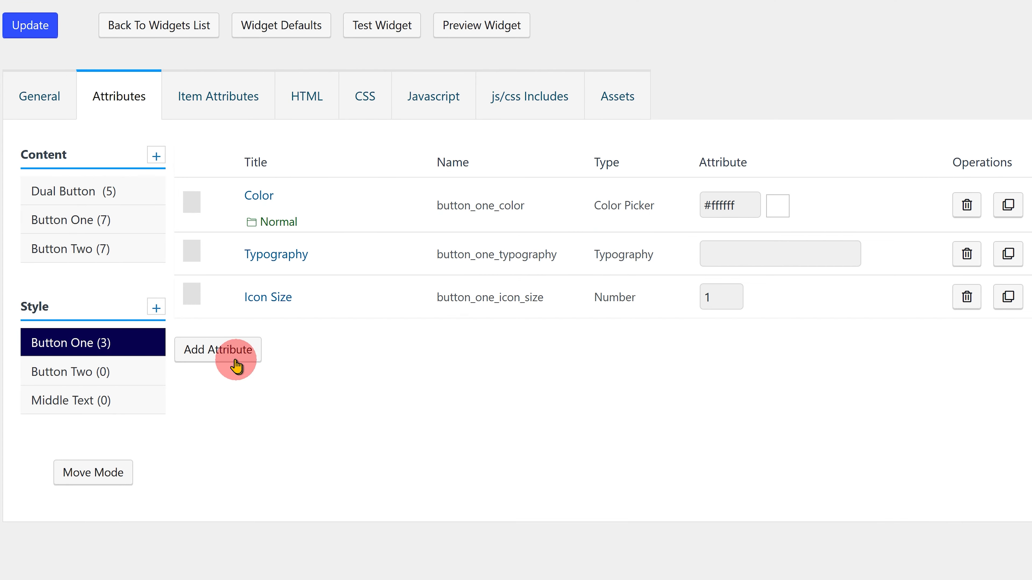
{"action": "left_click", "coordinate": [246, 67]}
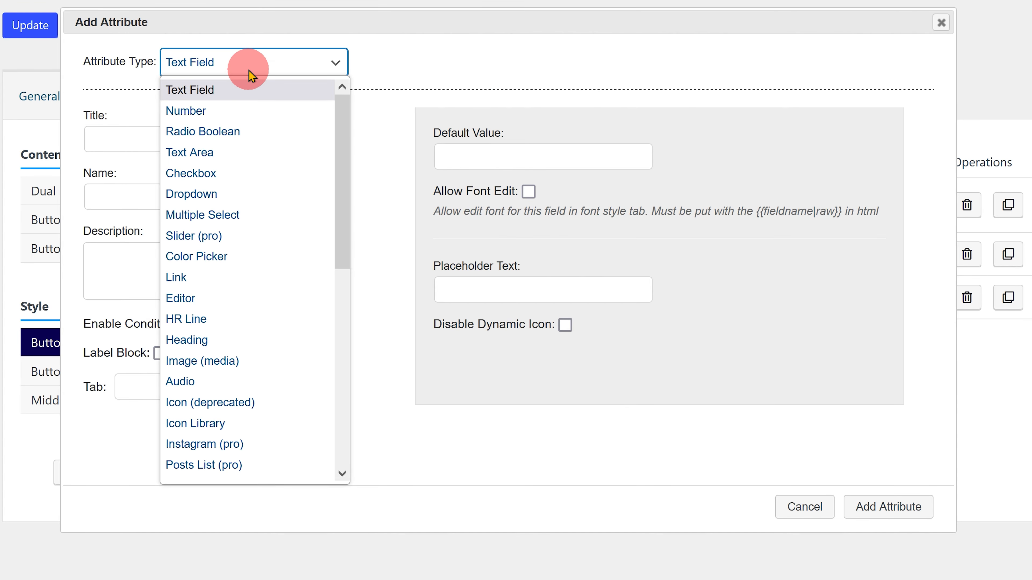
{"action": "left_click", "coordinate": [240, 194]}
{"action": "left_click", "coordinate": [239, 193]}
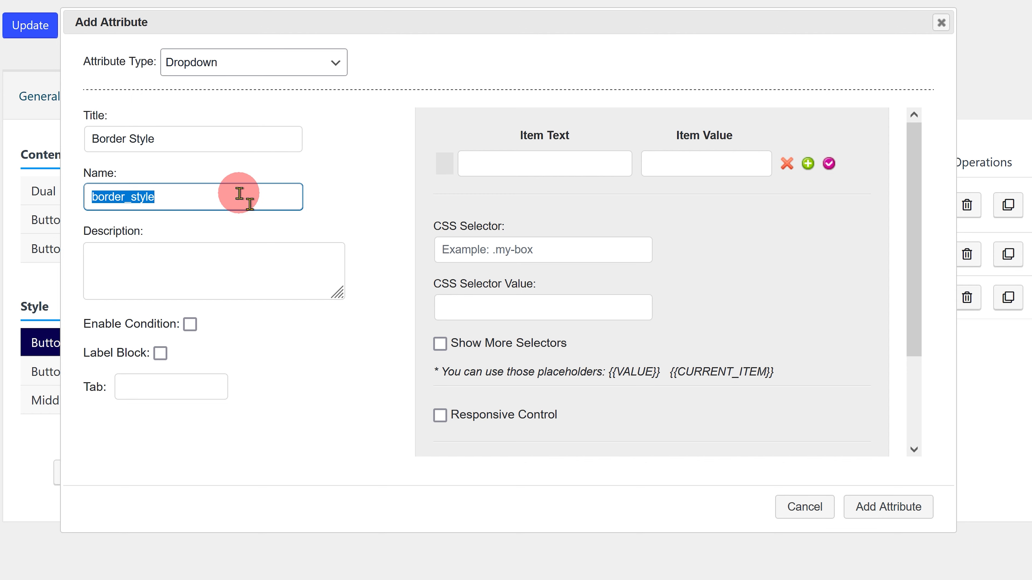
Name the first Border Style option "Default" with an empty value and add five blank option rows
{"action": "left_click", "coordinate": [512, 162]}
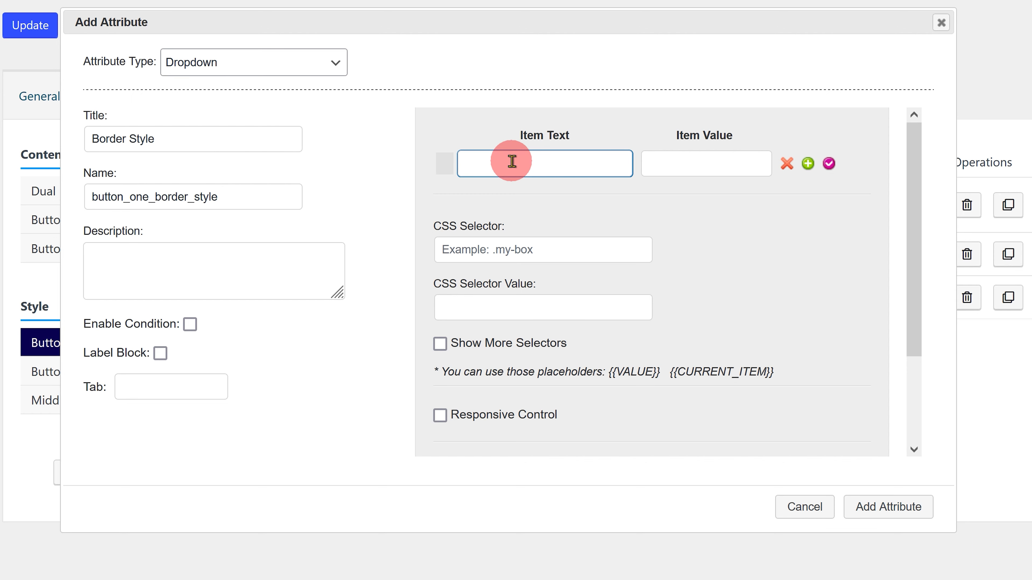
{"action": "type", "text": "Default"}
{"action": "left_click", "coordinate": [807, 163]}
{"action": "left_click", "coordinate": [807, 163]}
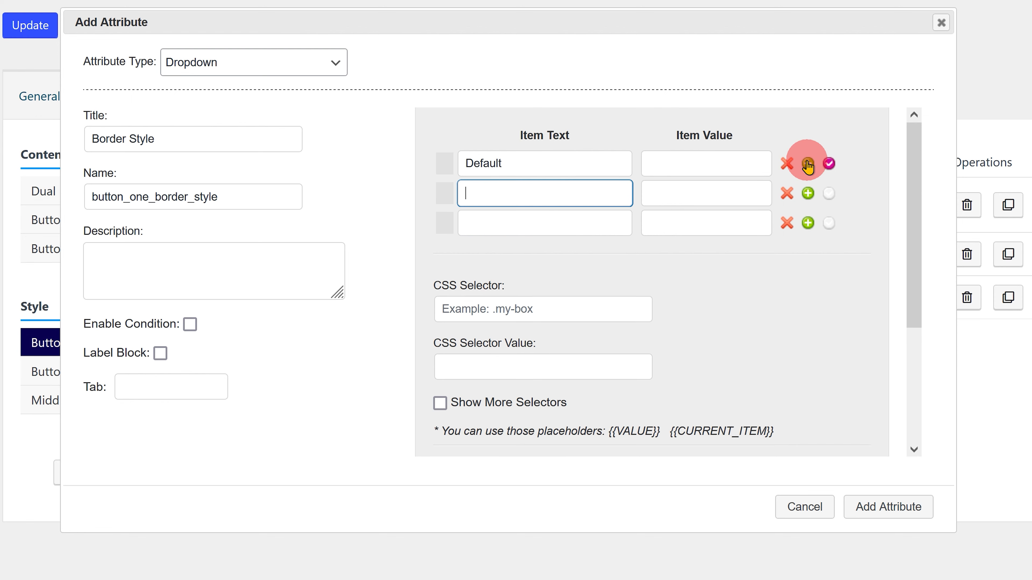
{"action": "left_click", "coordinate": [807, 164]}
{"action": "left_click", "coordinate": [807, 163]}
{"action": "left_click", "coordinate": [808, 163]}
Fill the second Border Style option with text "None" and value "none", and make it the default choice
{"action": "left_click", "coordinate": [603, 206]}
{"action": "type", "text": "Non"}
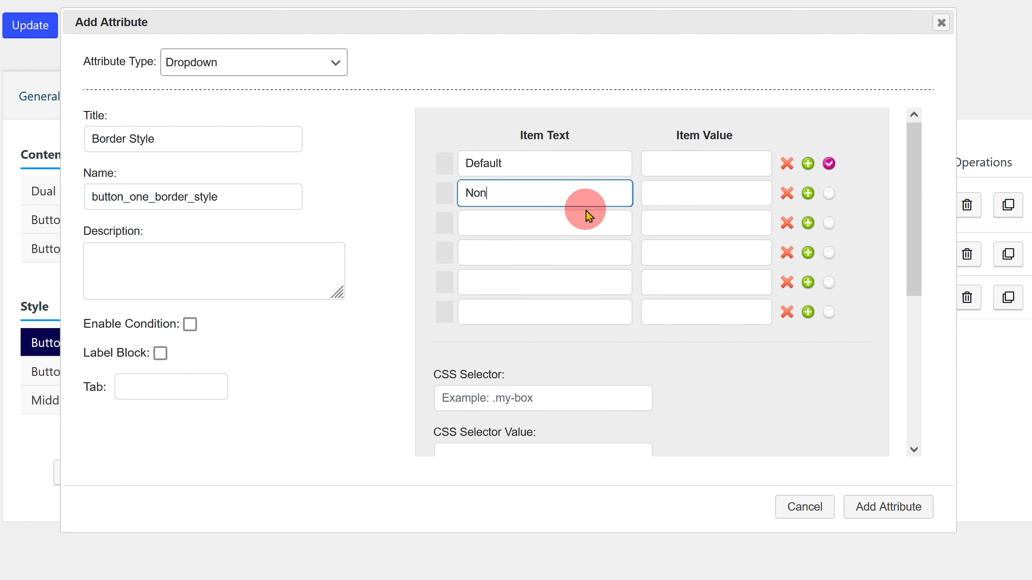
{"action": "type", "text": "e"}
{"action": "left_click", "coordinate": [675, 195]}
{"action": "left_click", "coordinate": [829, 193]}
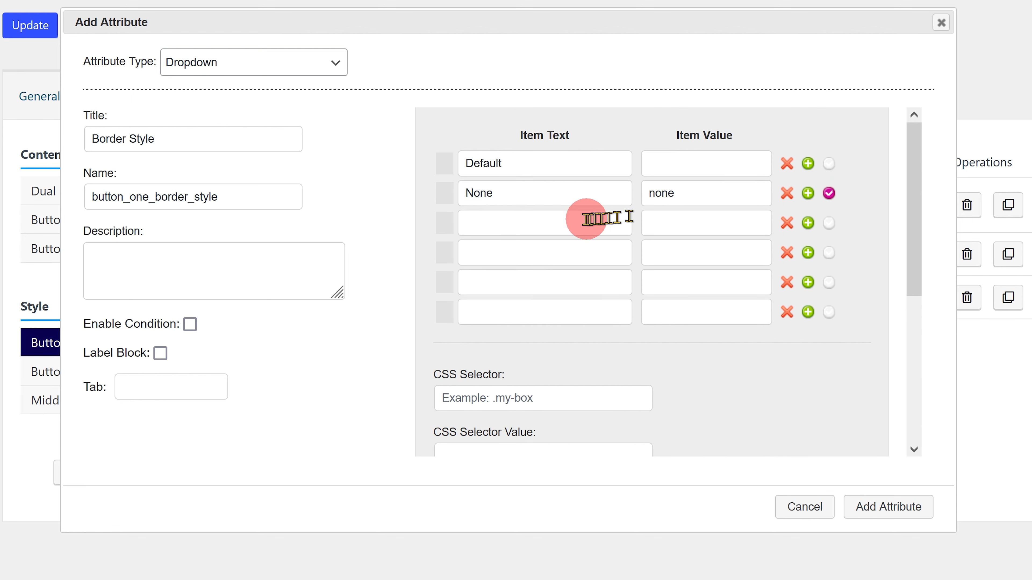
Fill the following two Border Style options with text "Solid" and value "solid", and text "Dotted" and value "dotted"
{"action": "left_click", "coordinate": [581, 221]}
{"action": "type", "text": "Solid"}
{"action": "left_click", "coordinate": [661, 219]}
{"action": "type", "text": "solid"}
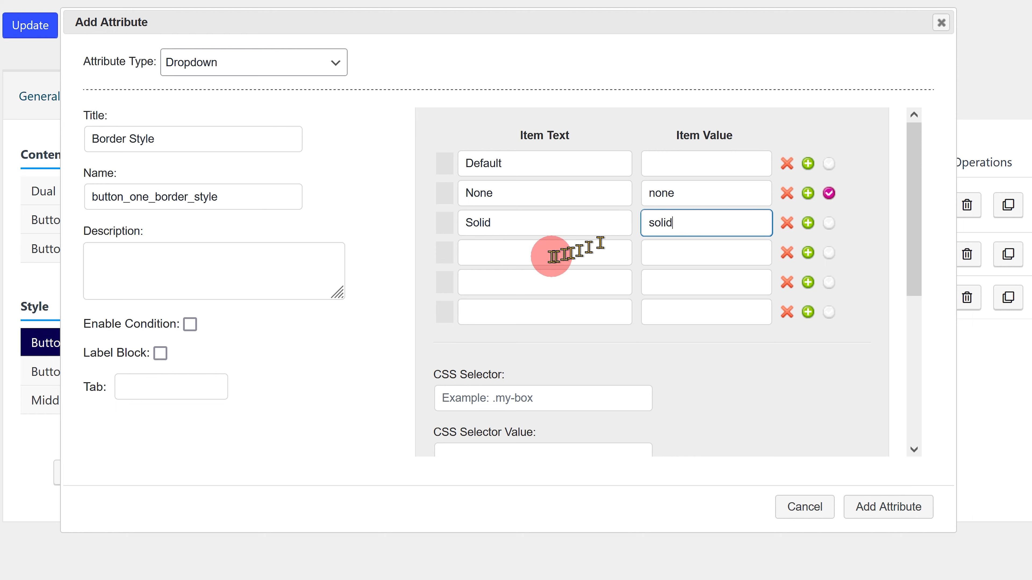
{"action": "left_click", "coordinate": [549, 253]}
{"action": "type", "text": "Dotted"}
{"action": "left_click", "coordinate": [663, 253]}
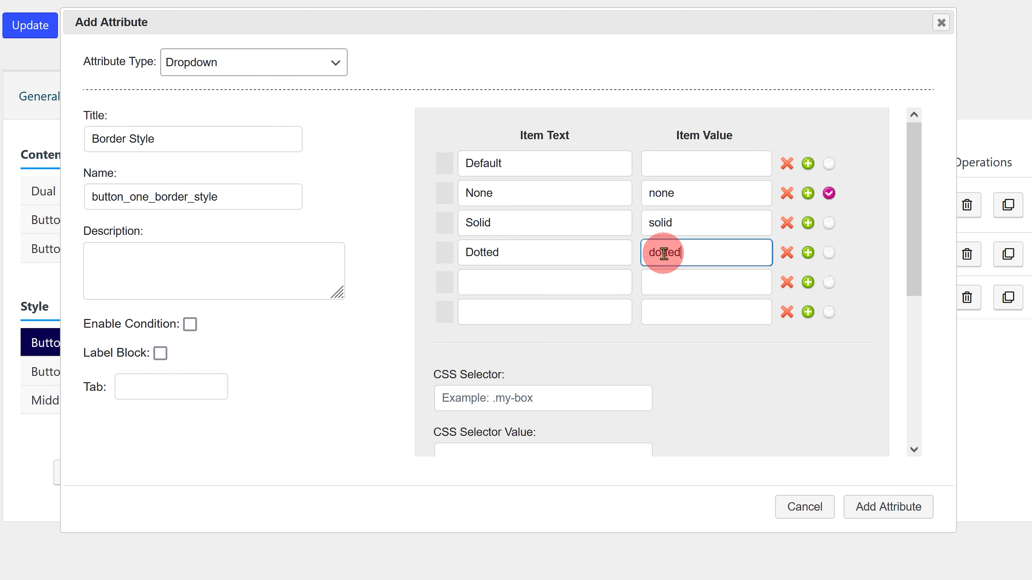
Fill the last two Border Style options with "Dashed" (dashed) and "Groove" (groove), and add the attribute
{"action": "left_click", "coordinate": [554, 284]}
{"action": "type", "text": "Dashed"}
{"action": "left_click", "coordinate": [661, 281]}
{"action": "type", "text": "dashed"}
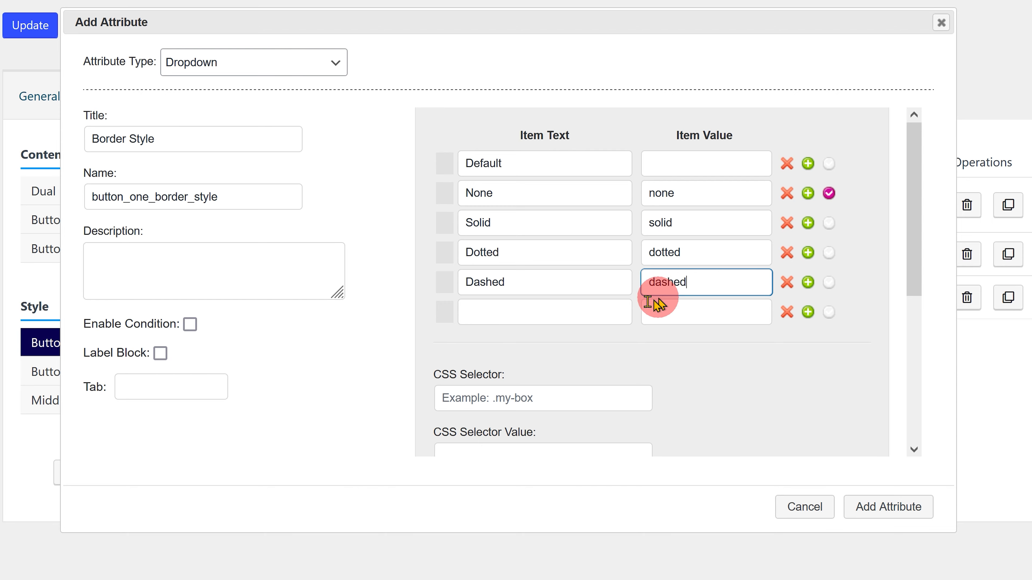
{"action": "left_click", "coordinate": [573, 319]}
{"action": "left_click", "coordinate": [679, 312]}
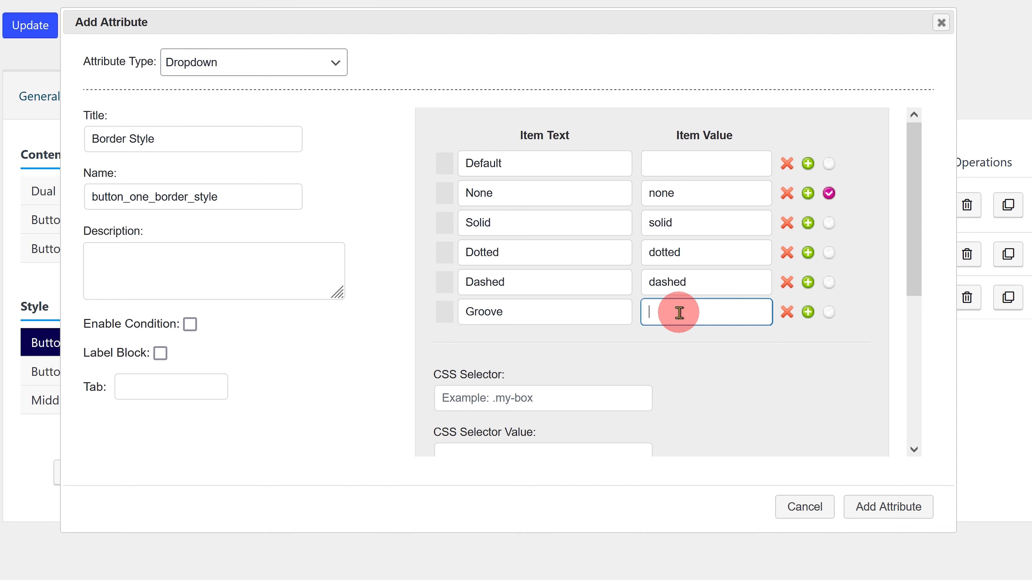
{"action": "type", "text": "groove"}
{"action": "left_click", "coordinate": [869, 504]}
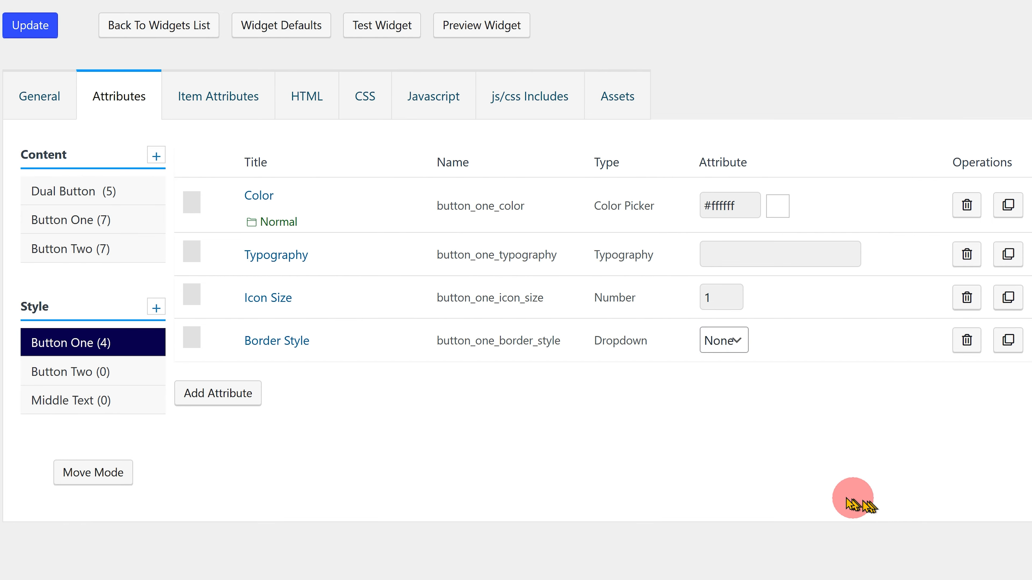
Start a new Number attribute in the Button One style section, titled "Border width" and named button_one_border_width
{"action": "left_click", "coordinate": [227, 394]}
{"action": "left_click", "coordinate": [270, 86]}
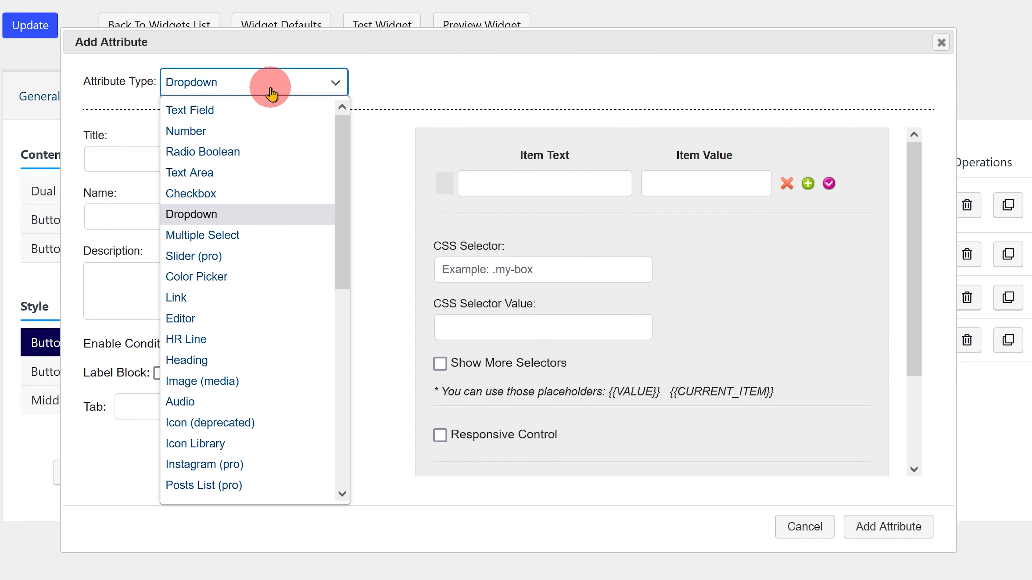
{"action": "left_click", "coordinate": [262, 131]}
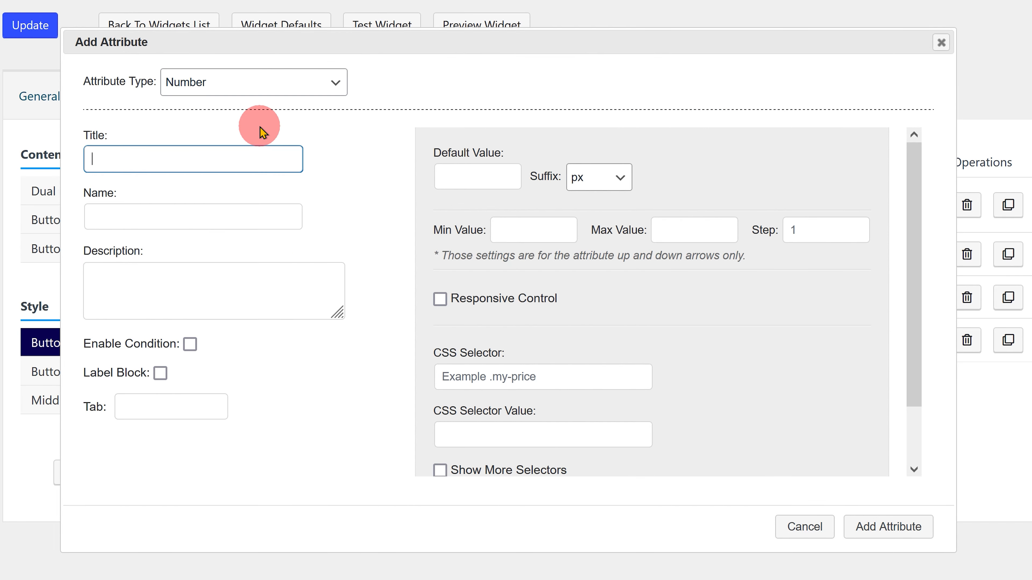
{"action": "left_click", "coordinate": [250, 211]}
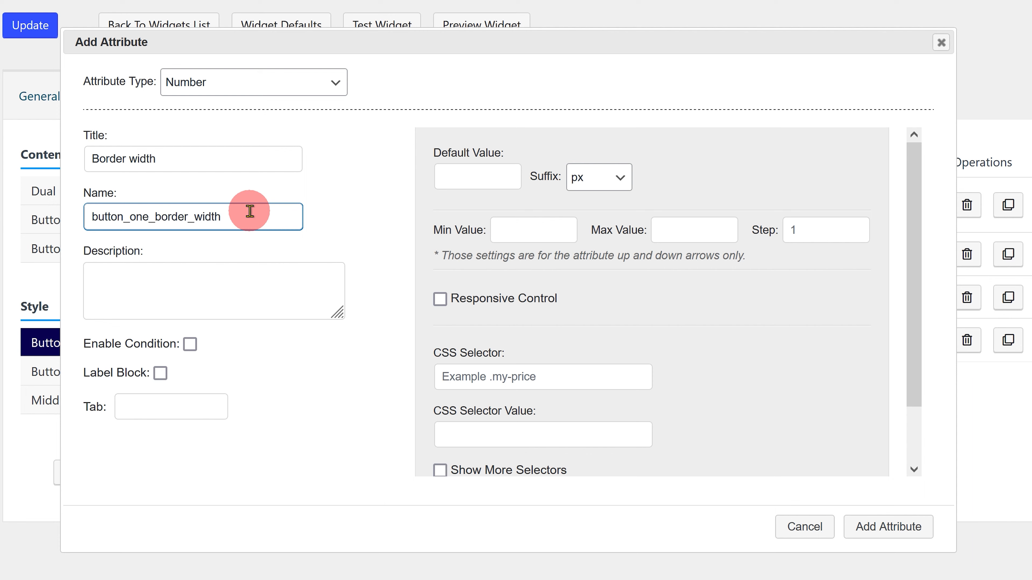
Enable a condition that shows Border width only when Border Style is Not Equal to Default
{"action": "left_click", "coordinate": [190, 344]}
{"action": "left_click", "coordinate": [180, 401]}
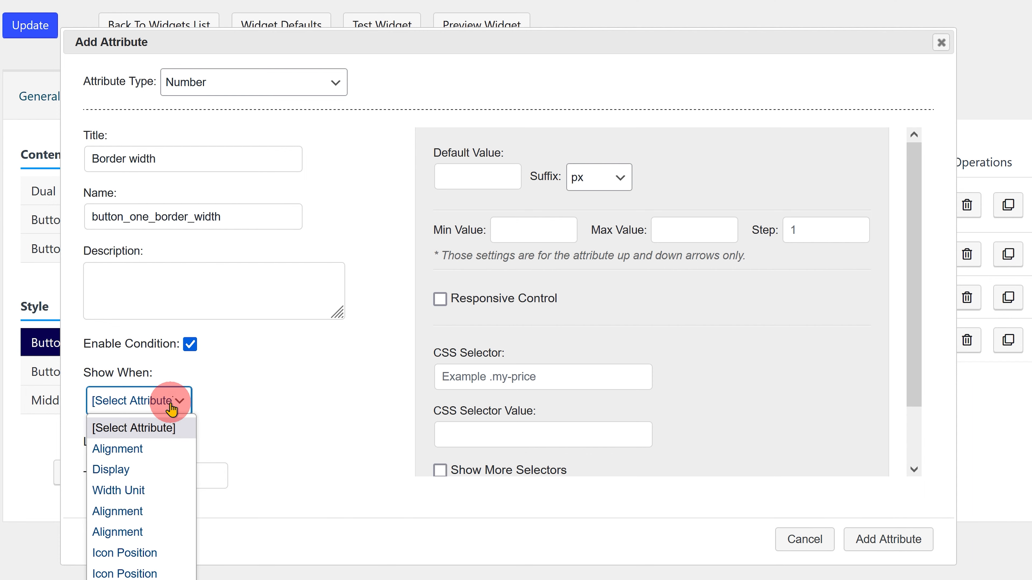
{"action": "left_click", "coordinate": [140, 574]}
{"action": "left_click", "coordinate": [237, 424]}
{"action": "left_click", "coordinate": [240, 469]}
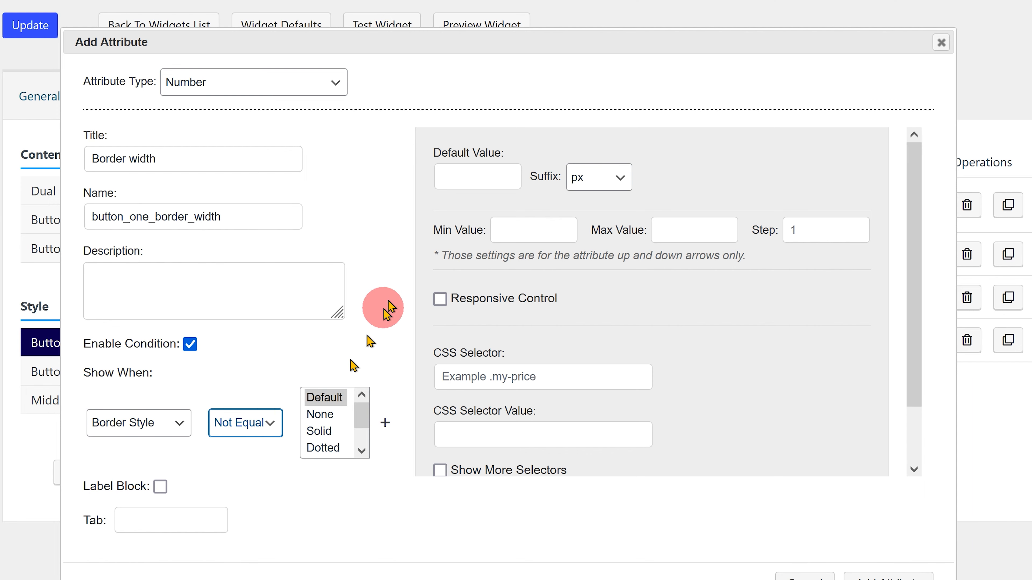
Set the Border width attribute's default value to 2, suffix to [none] and minimum to 0
{"action": "left_click", "coordinate": [476, 175]}
{"action": "left_click", "coordinate": [581, 178]}
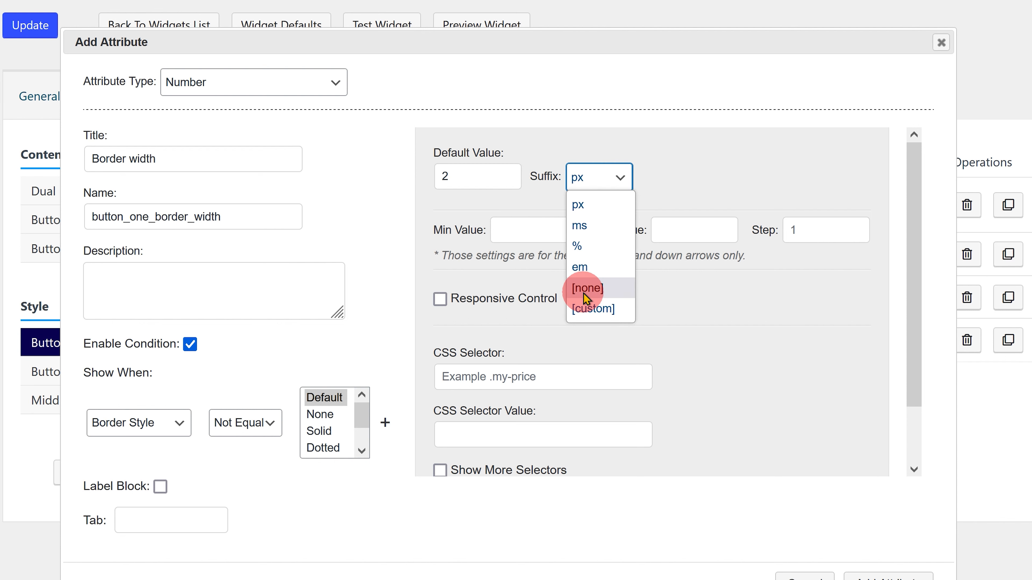
{"action": "left_click", "coordinate": [588, 286]}
{"action": "left_click", "coordinate": [787, 237]}
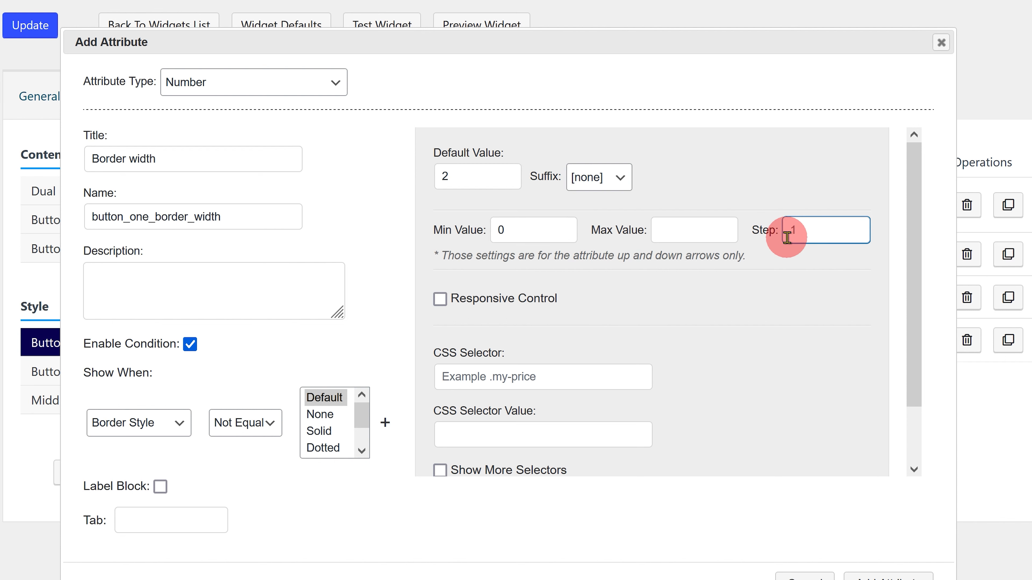
Set the Border width attribute's step to 0.1, enable responsive control with tablet and mobile defaults of 1, and add the attribute
{"action": "left_click", "coordinate": [461, 368]}
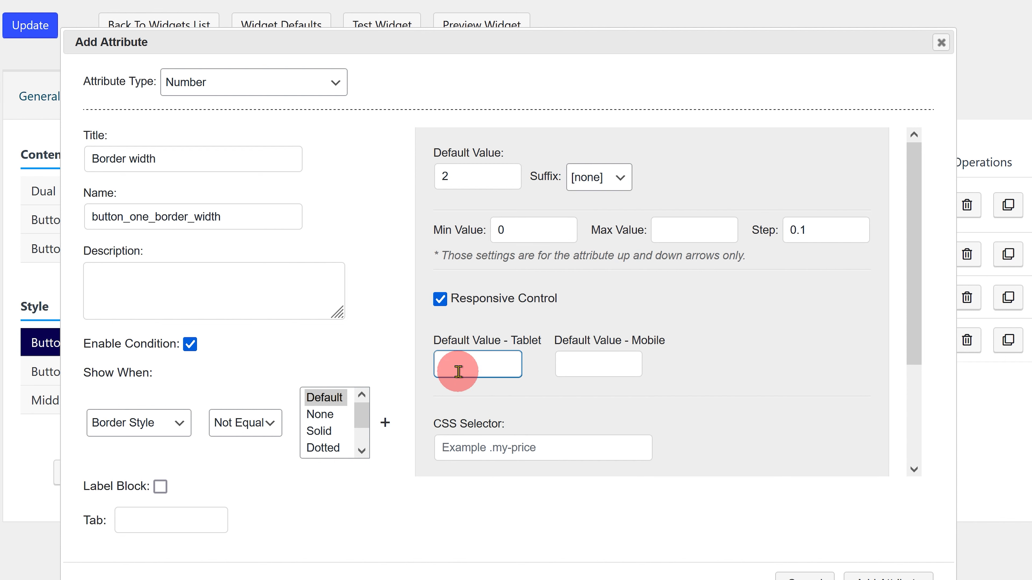
{"action": "type", "text": "1"}
{"action": "left_click", "coordinate": [580, 358]}
{"action": "type", "text": "1"}
{"action": "left_click", "coordinate": [858, 574]}
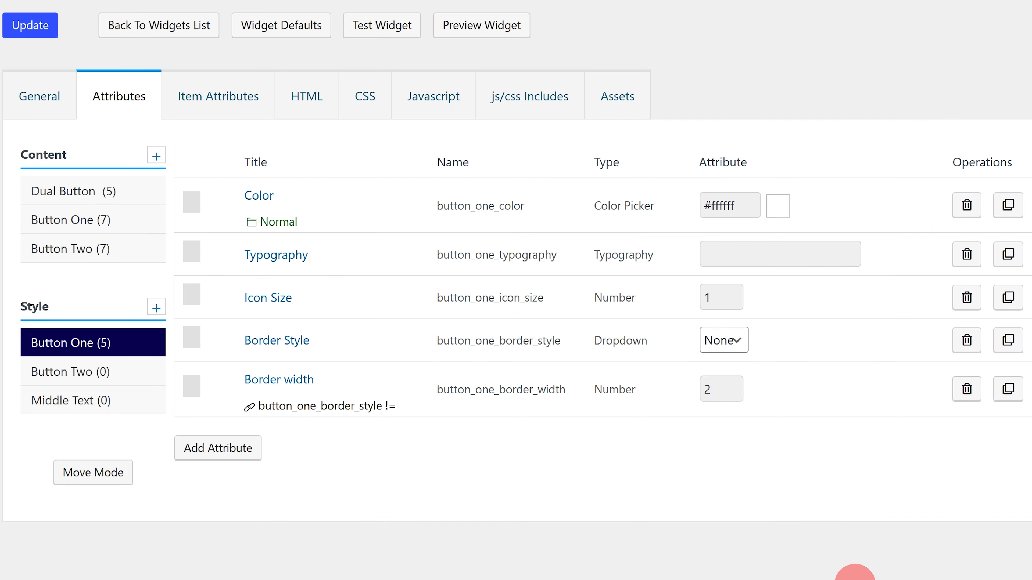
Start a new Color Picker attribute titled Border Color with the name button_one_border_color
{"action": "left_click", "coordinate": [225, 452]}
{"action": "left_click", "coordinate": [275, 58]}
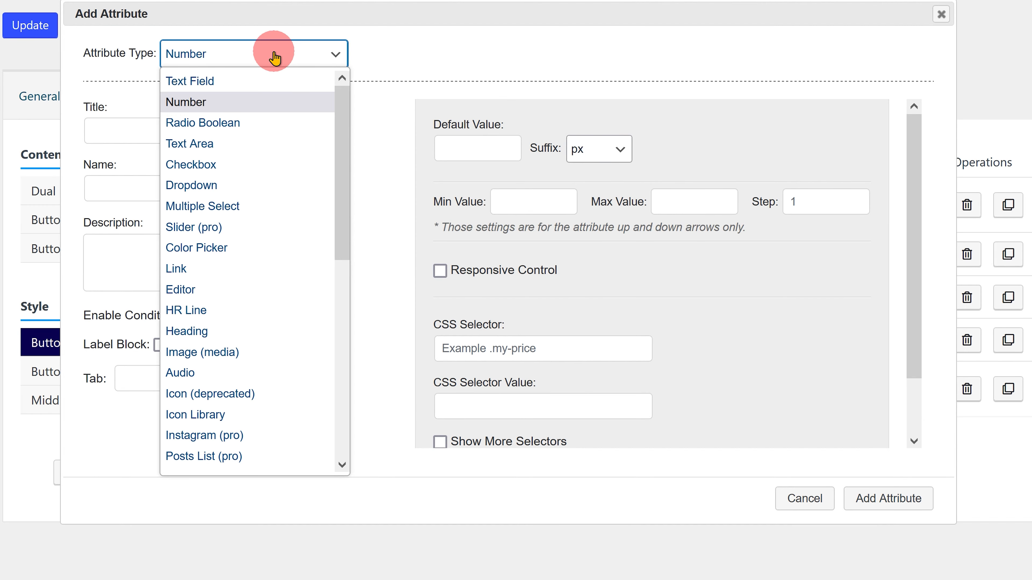
{"action": "left_click", "coordinate": [219, 248]}
{"action": "type", "text": "Border "}
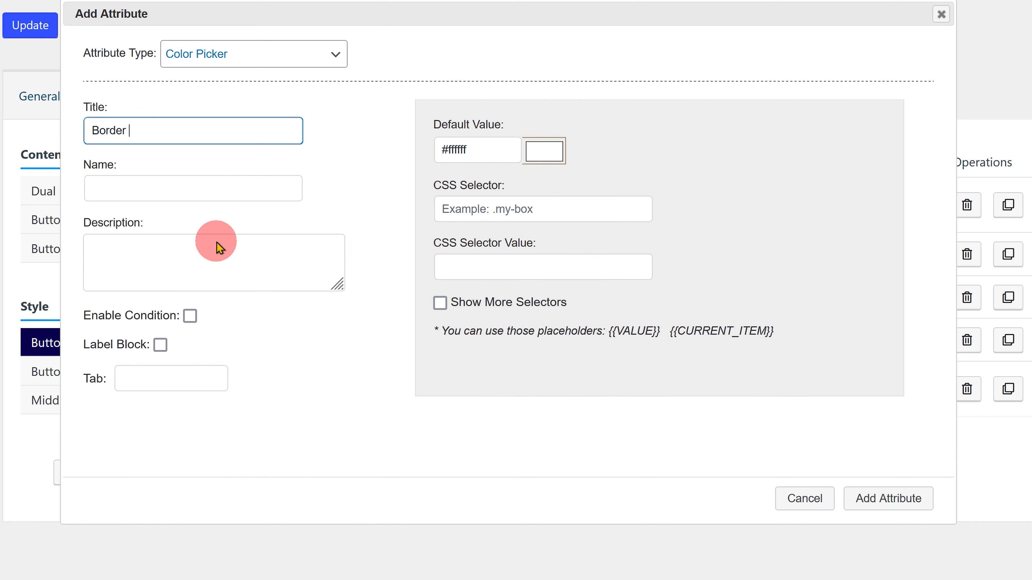
{"action": "type", "text": "Color"}
{"action": "left_click", "coordinate": [215, 190]}
{"action": "type", "text": "button_one_border_col"}
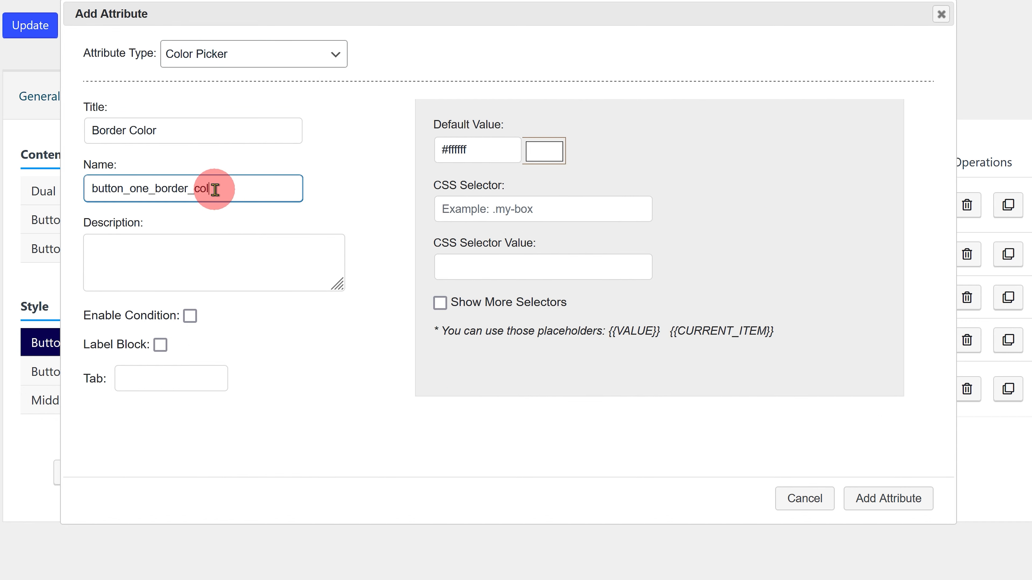
{"action": "type", "text": "or"}
Make Border Color show only when Border Style is not equal to Default, and add the attribute
{"action": "left_click", "coordinate": [189, 316]}
{"action": "left_click", "coordinate": [184, 370]}
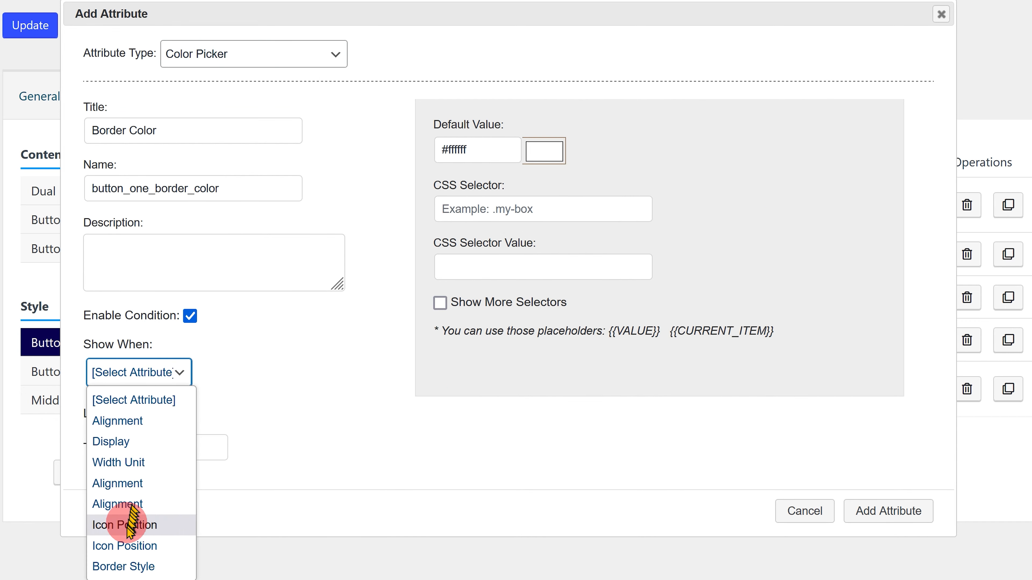
{"action": "left_click", "coordinate": [122, 566]}
{"action": "left_click_drag", "start_coordinate": [477, 154], "coordinate": [436, 149]}
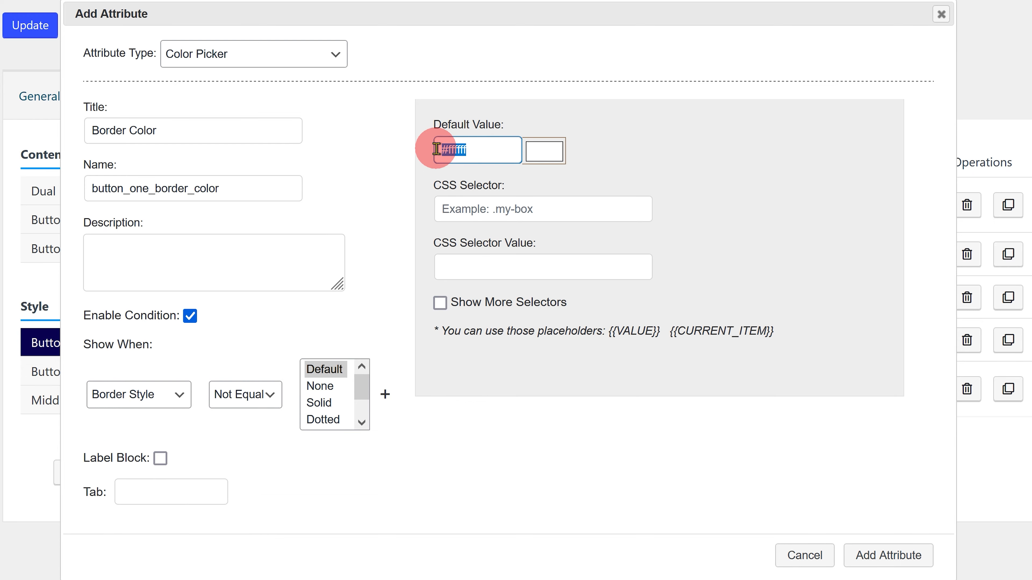
{"action": "left_click", "coordinate": [886, 556]}
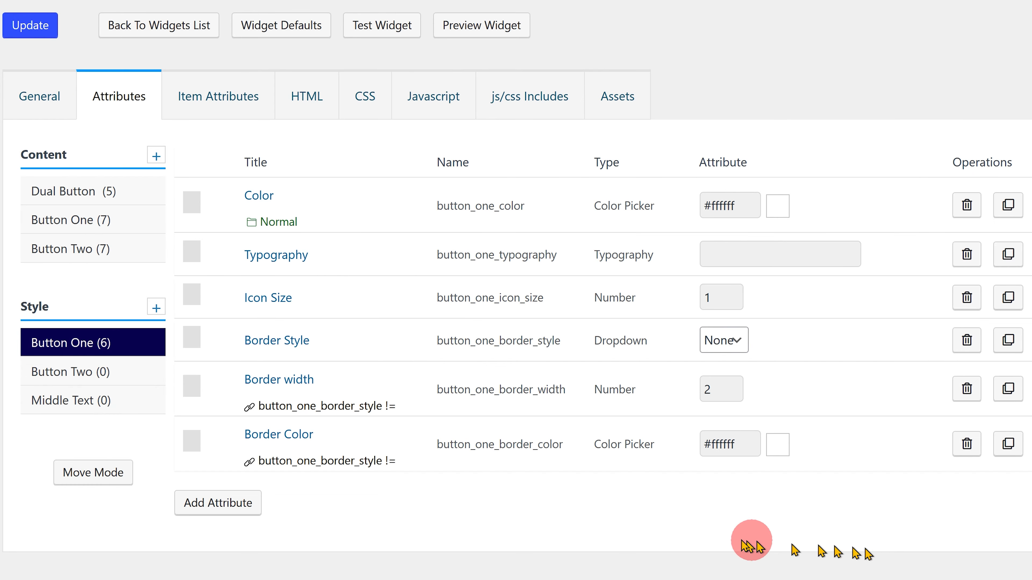
Start a new Border Radius attribute titled Border Radius with the name button_one_border_radius
{"action": "left_click", "coordinate": [225, 510]}
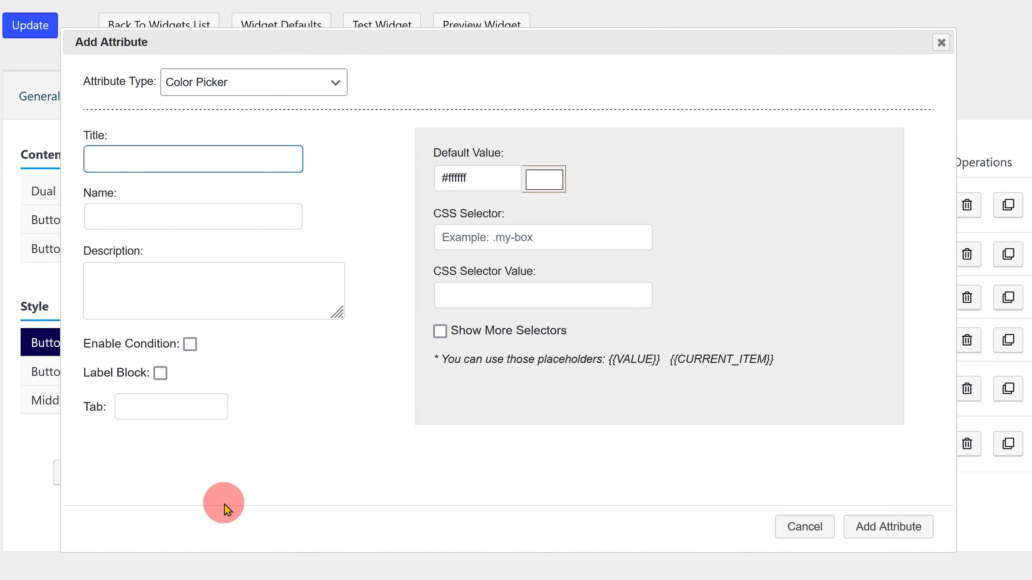
{"action": "left_click", "coordinate": [295, 86]}
{"action": "scroll", "coordinate": [270, 226], "scroll_direction": "down", "scroll_amount": 8}
{"action": "left_click", "coordinate": [232, 380]}
{"action": "left_click", "coordinate": [225, 167]}
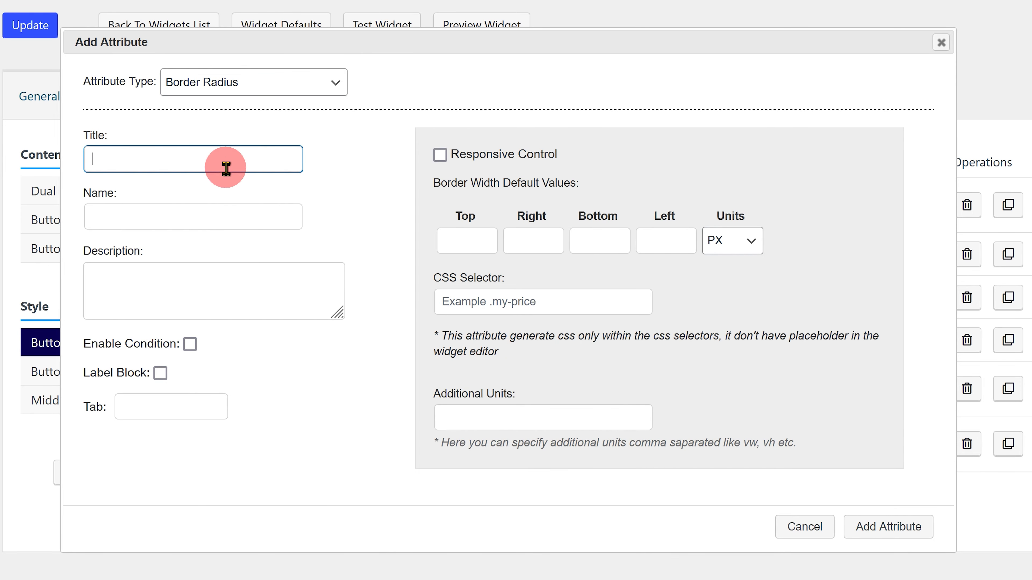
{"action": "type", "text": "Border Radius"}
{"action": "left_click", "coordinate": [226, 217]}
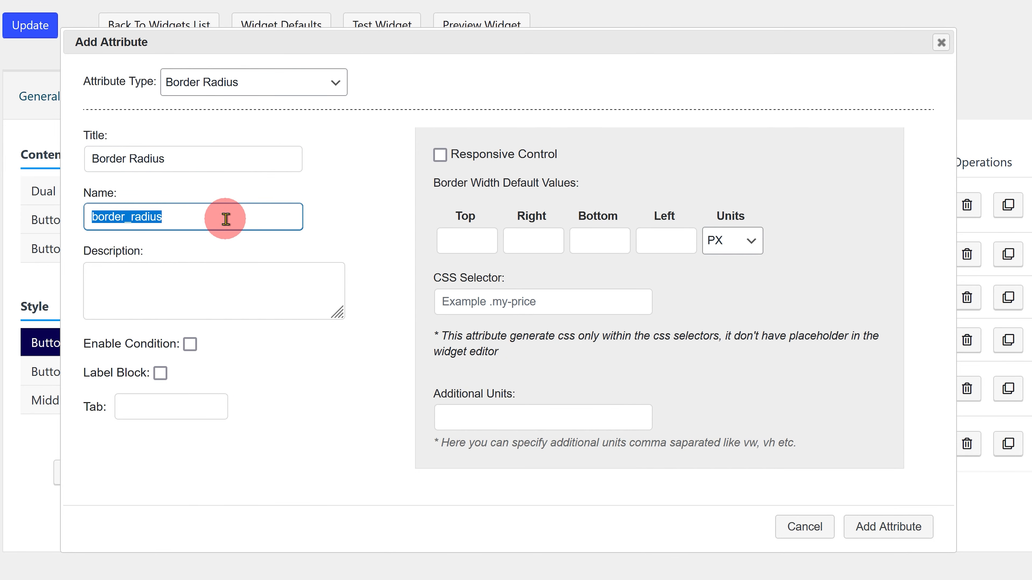
Enable responsive control and set the top and left default radius to 50 px for desktop, tablet and mobile
{"action": "left_click", "coordinate": [440, 155]}
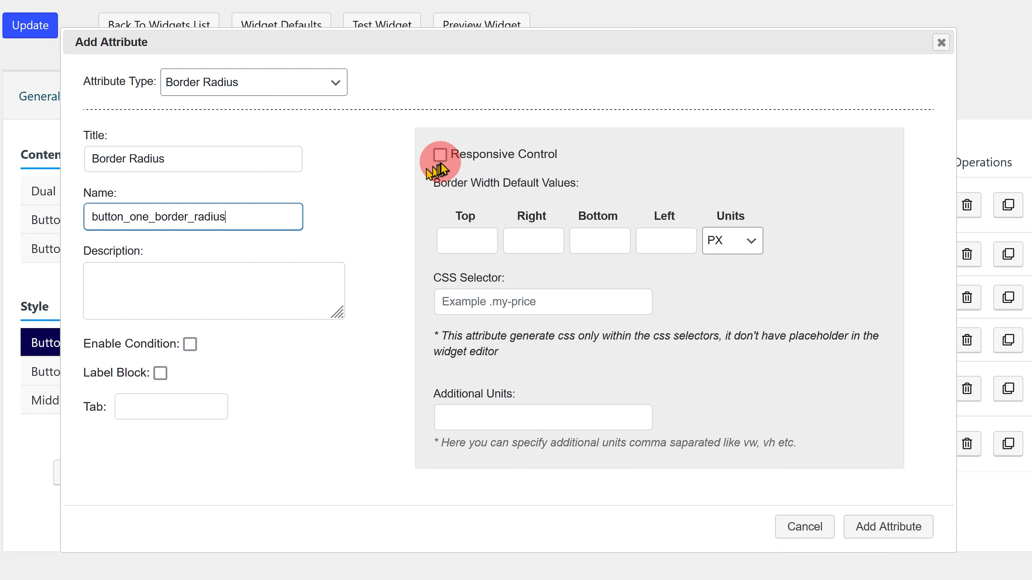
{"action": "left_click", "coordinate": [466, 253]}
{"action": "type", "text": "50"}
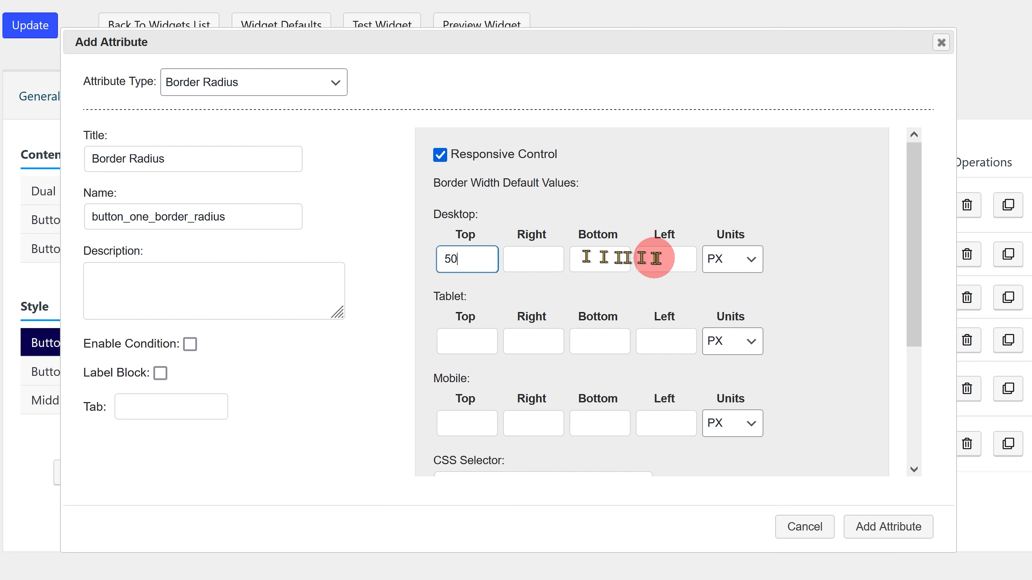
{"action": "left_click", "coordinate": [666, 259]}
{"action": "type", "text": "50"}
{"action": "left_click", "coordinate": [484, 340]}
{"action": "type", "text": "50"}
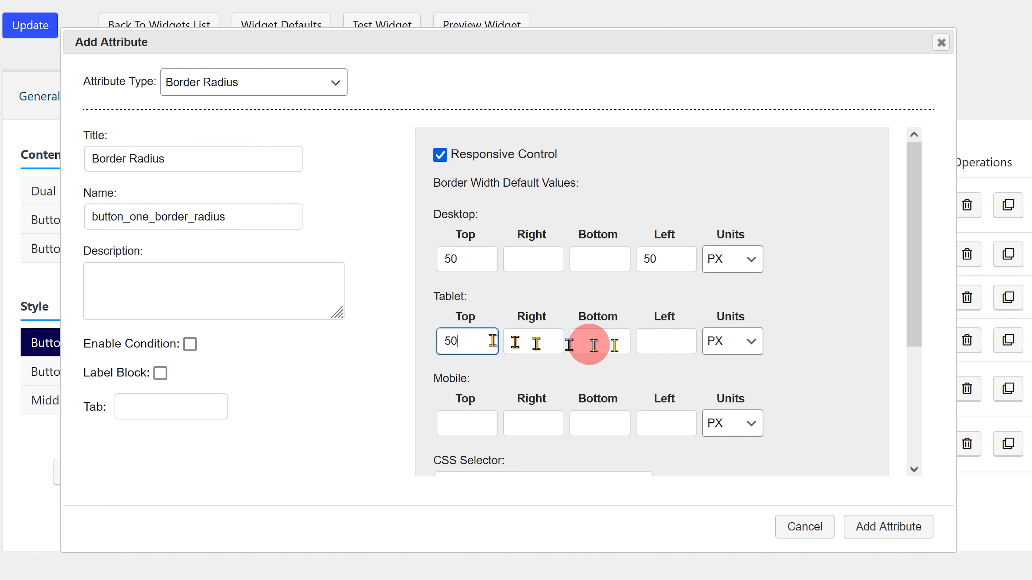
{"action": "left_click", "coordinate": [661, 341]}
{"action": "type", "text": "50"}
{"action": "left_click", "coordinate": [479, 429]}
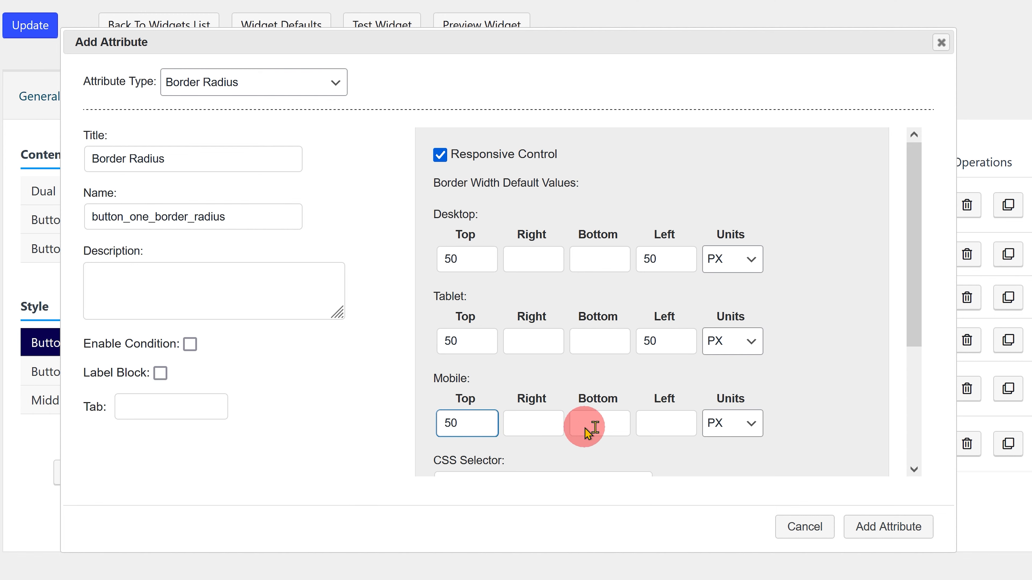
{"action": "type", "text": "50"}
Set the Border Radius attribute's CSS selector to .pwm-btn.pwm-btn-one
{"action": "scroll", "coordinate": [675, 421], "scroll_direction": "down", "scroll_amount": 4}
{"action": "left_click", "coordinate": [542, 303]}
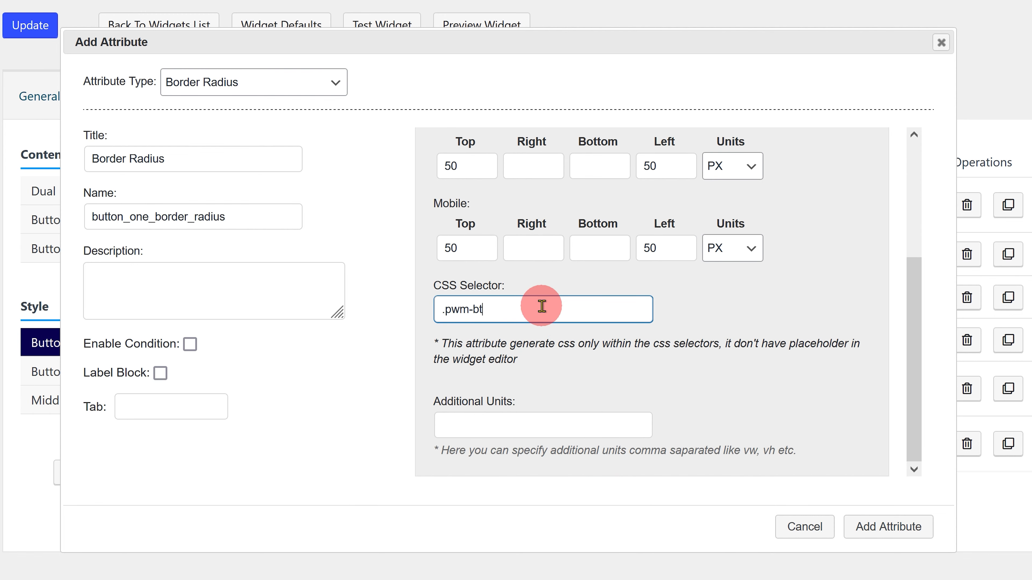
{"action": "type", "text": "e"}
Set the right and bottom default radius to 0 for mobile, tablet and desktop, and add the attribute
{"action": "left_click", "coordinate": [531, 245]}
{"action": "type", "text": "0"}
{"action": "left_click", "coordinate": [590, 249]}
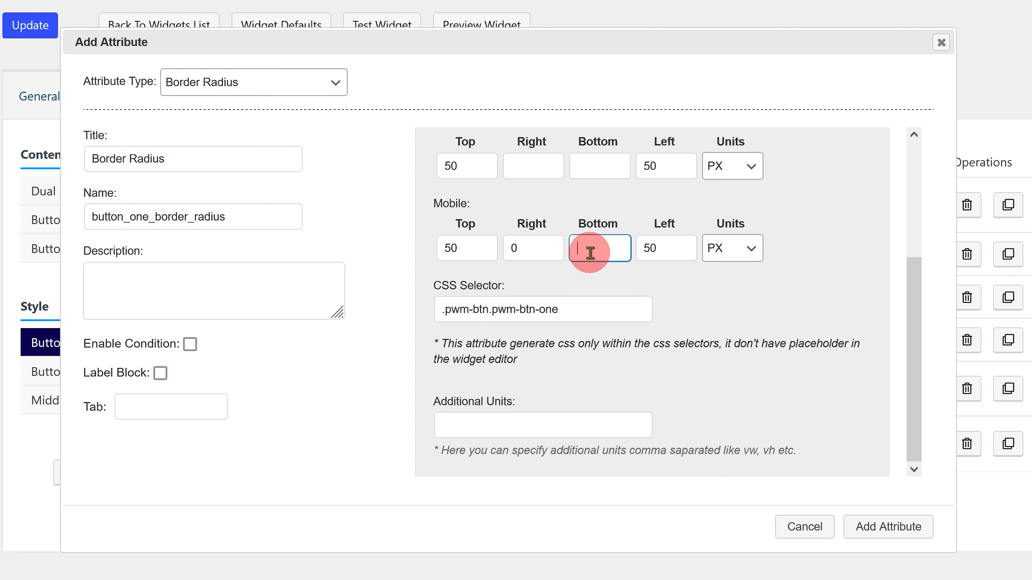
{"action": "type", "text": "0"}
{"action": "left_click", "coordinate": [537, 166]}
{"action": "type", "text": "0"}
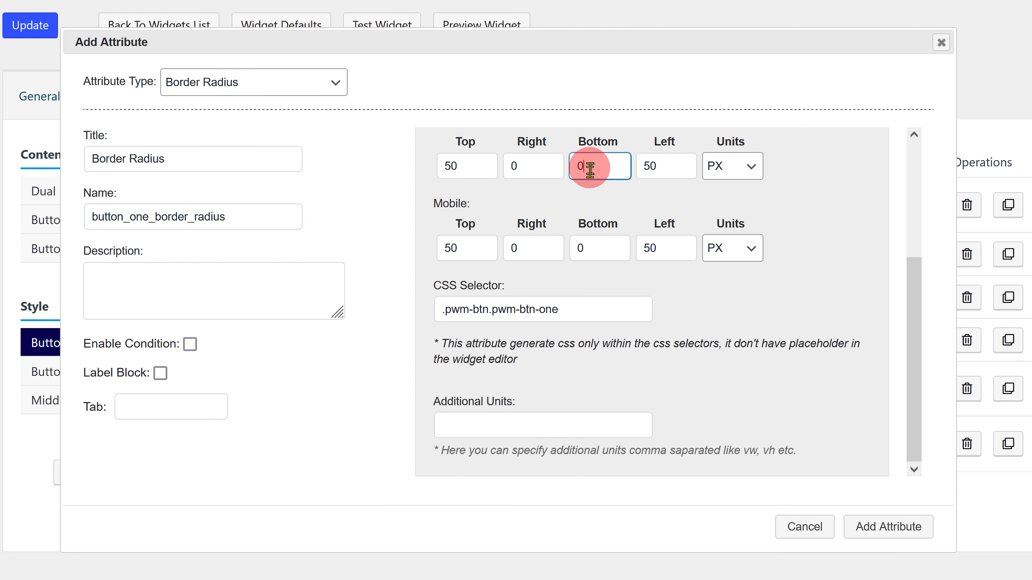
{"action": "scroll", "coordinate": [550, 259], "scroll_direction": "up", "scroll_amount": 4}
{"action": "left_click", "coordinate": [598, 262]}
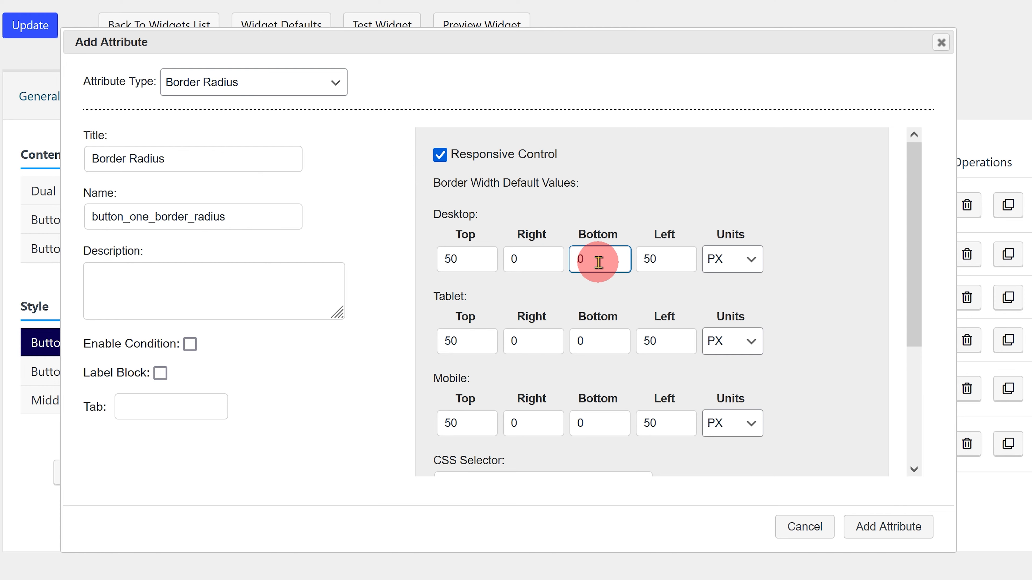
{"action": "left_click", "coordinate": [852, 527]}
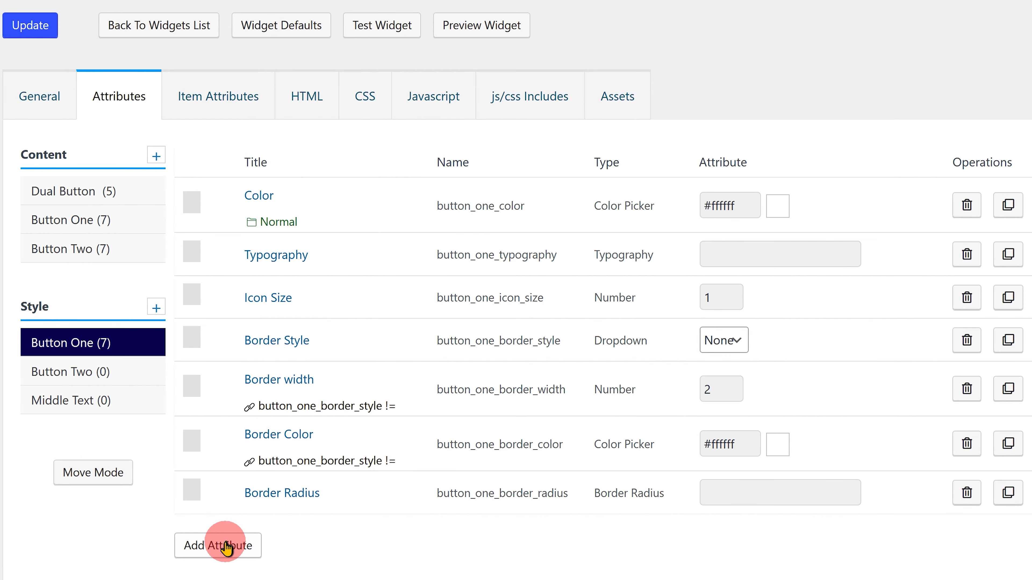
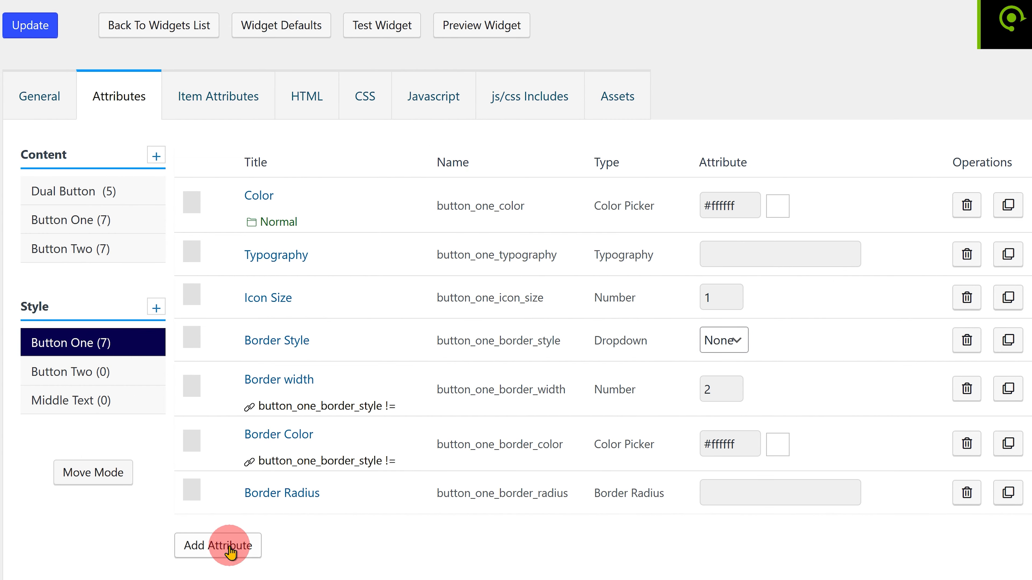
Start a new Color Picker attribute titled Background Color with the name button_one_background_color
{"action": "left_click", "coordinate": [230, 551]}
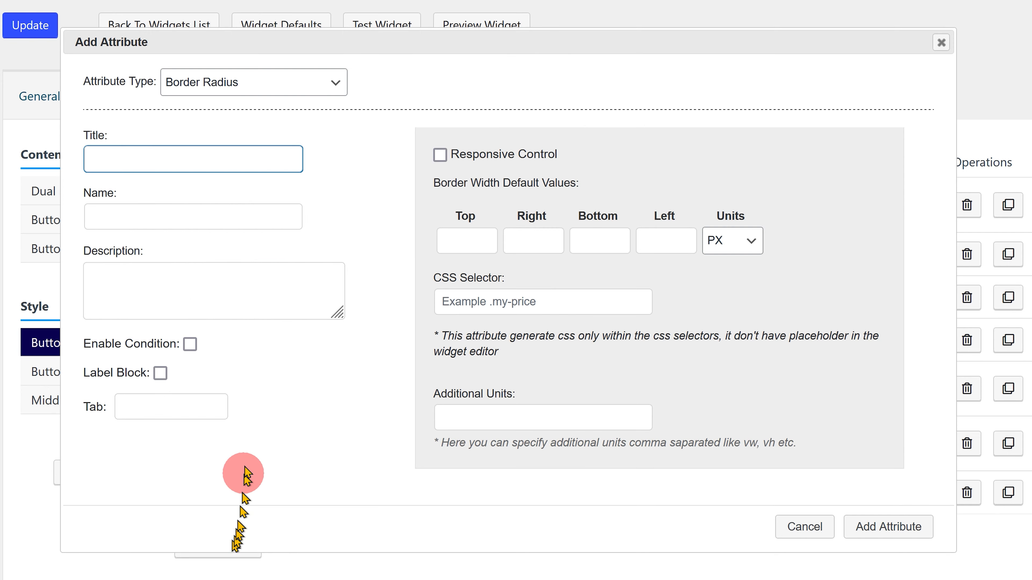
{"action": "left_click", "coordinate": [319, 94]}
{"action": "scroll", "coordinate": [311, 133], "scroll_direction": "up", "scroll_amount": 5}
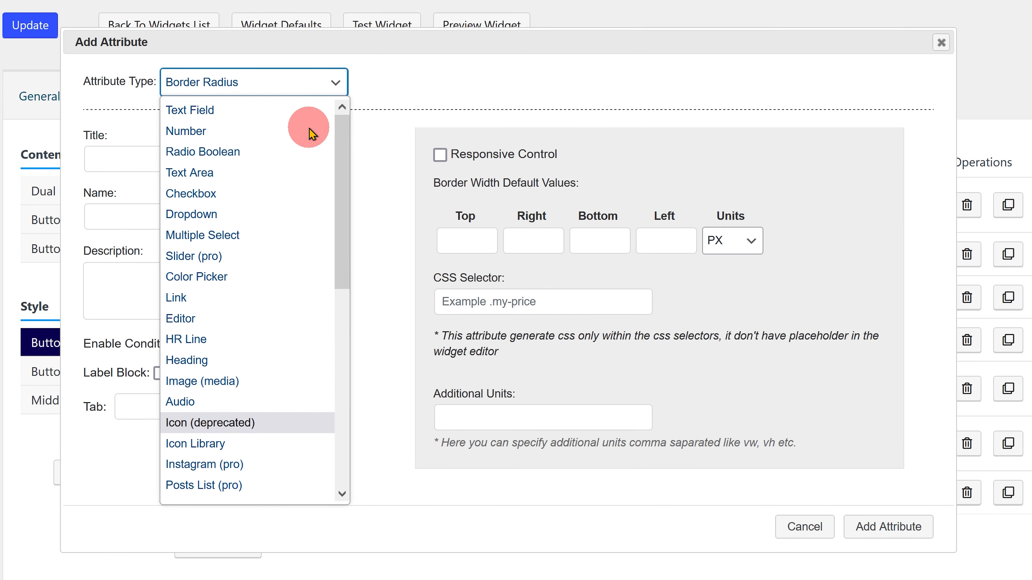
{"action": "left_click", "coordinate": [255, 276]}
{"action": "type", "text": "Background Col"}
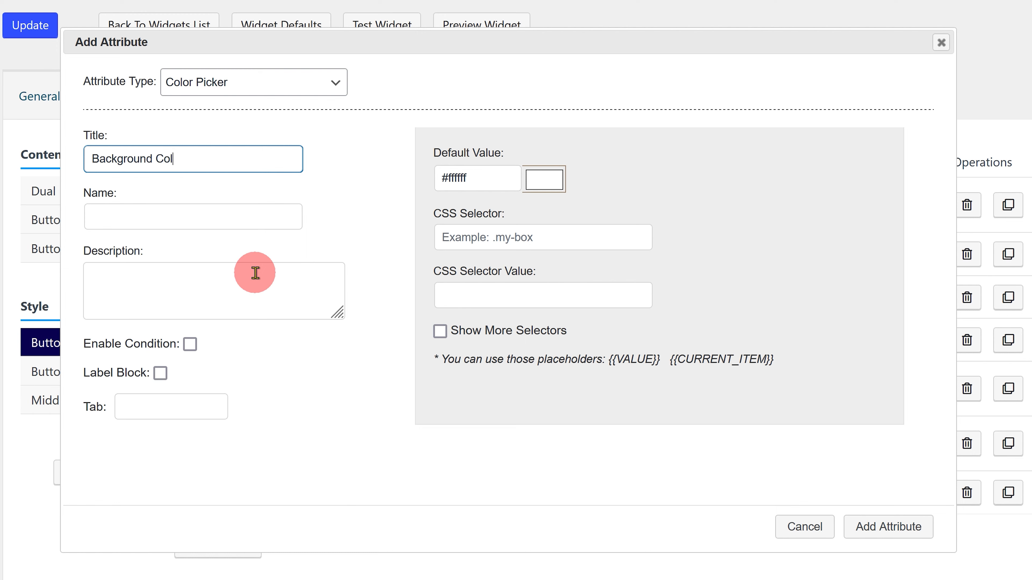
{"action": "type", "text": "or"}
{"action": "left_click", "coordinate": [253, 224]}
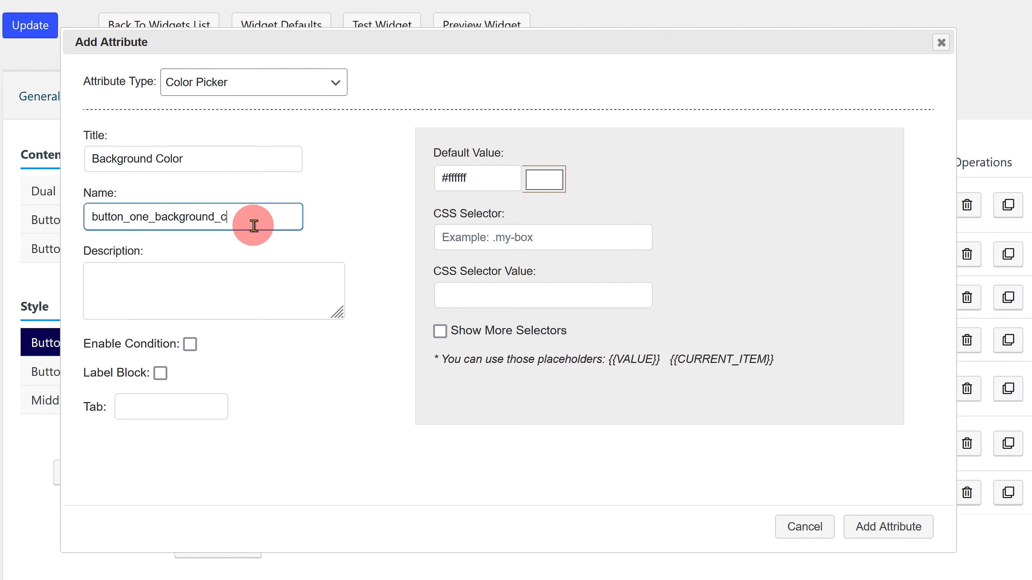
Set the Background Color default value to #F2295B and add the attribute
{"action": "left_click", "coordinate": [455, 177]}
{"action": "key", "text": "ctrl+a"}
{"action": "type", "text": "#F2295B"}
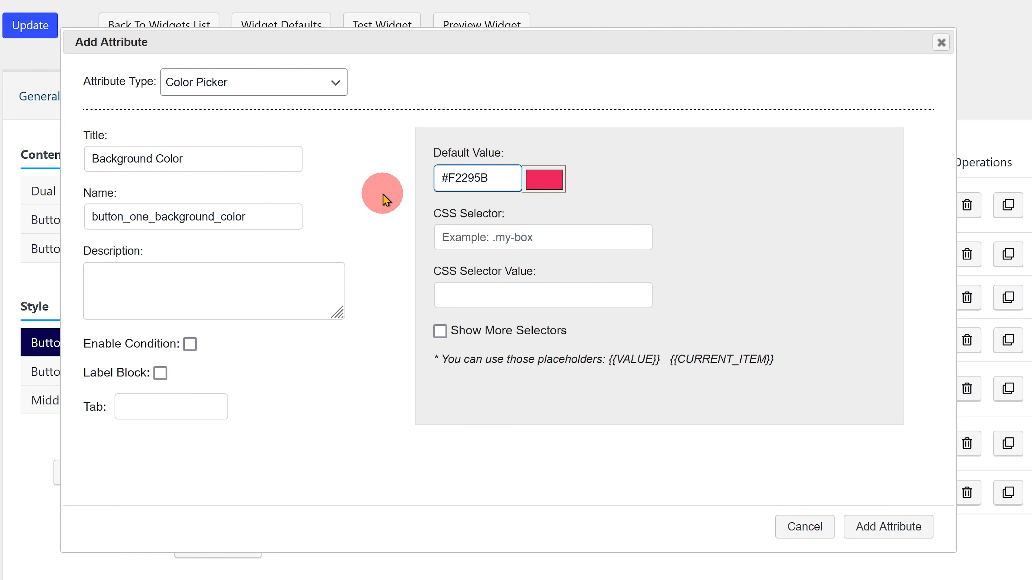
{"action": "left_click", "coordinate": [861, 526]}
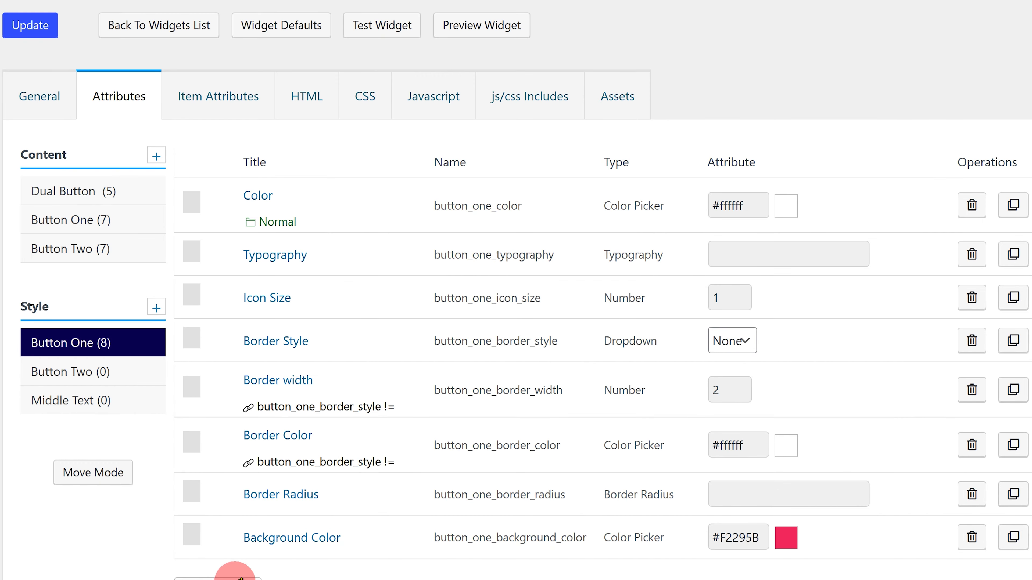
Start a new Box Shadow attribute titled Box Shadow with the name button_one_box_shadow
{"action": "left_click", "coordinate": [229, 573]}
{"action": "left_click", "coordinate": [299, 86]}
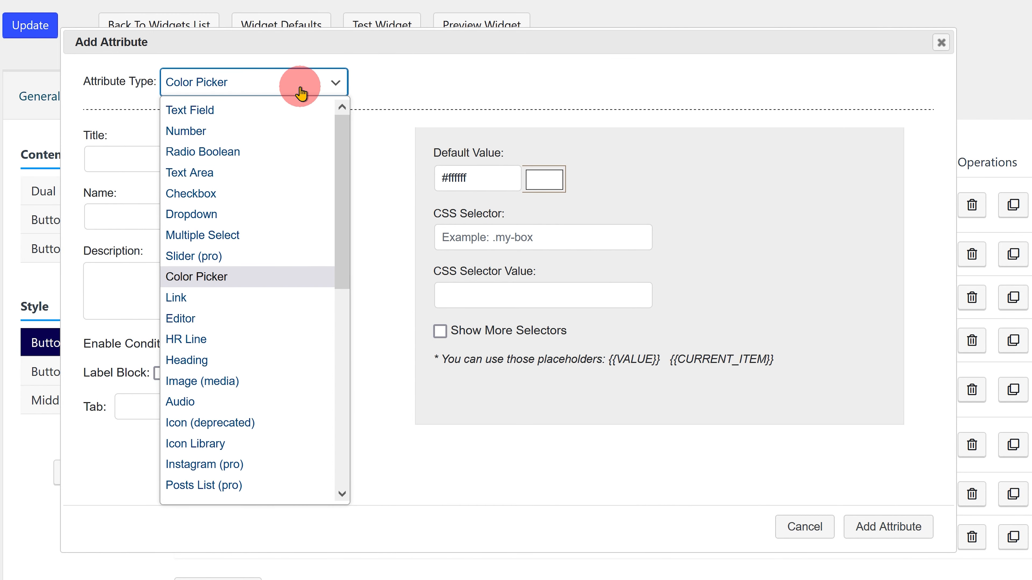
{"action": "scroll", "coordinate": [292, 246], "scroll_direction": "down", "scroll_amount": 10}
{"action": "left_click", "coordinate": [264, 325]}
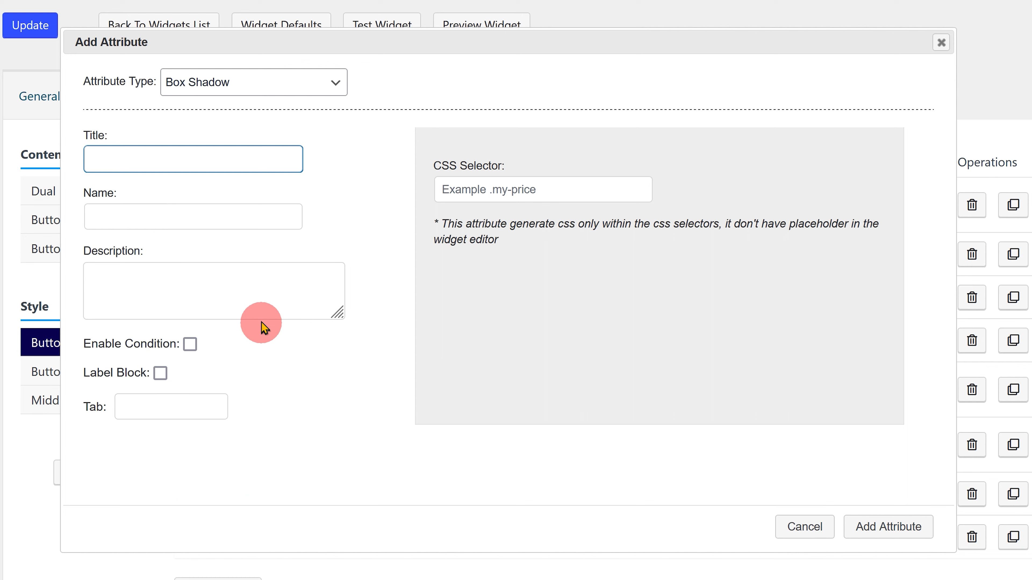
{"action": "type", "text": "Box Shadow"}
{"action": "double_click", "coordinate": [197, 219]}
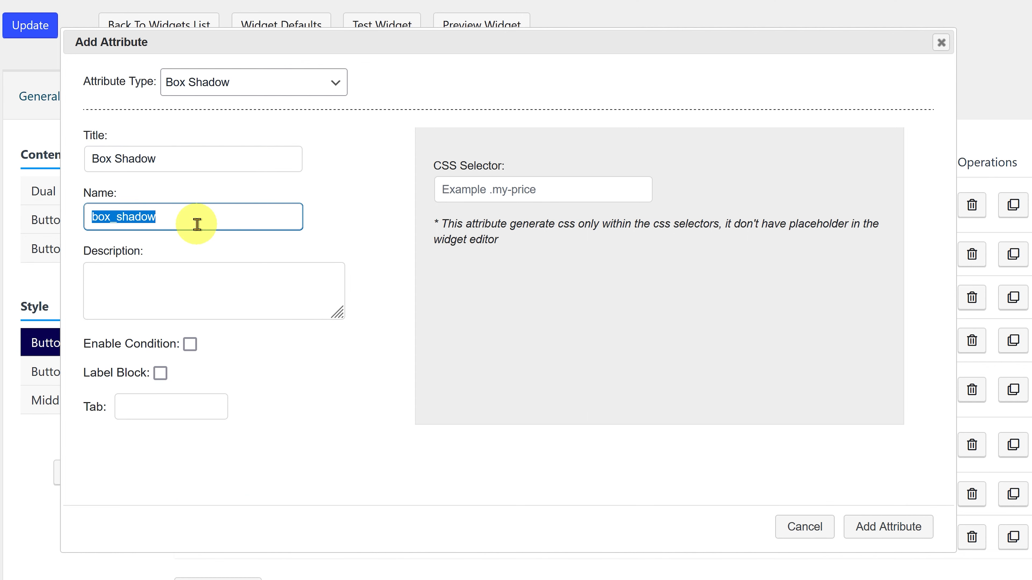
Set the Box Shadow attribute's CSS selector to .pwm-btn.pwm-btn-one and add the attribute
{"action": "left_click", "coordinate": [468, 191]}
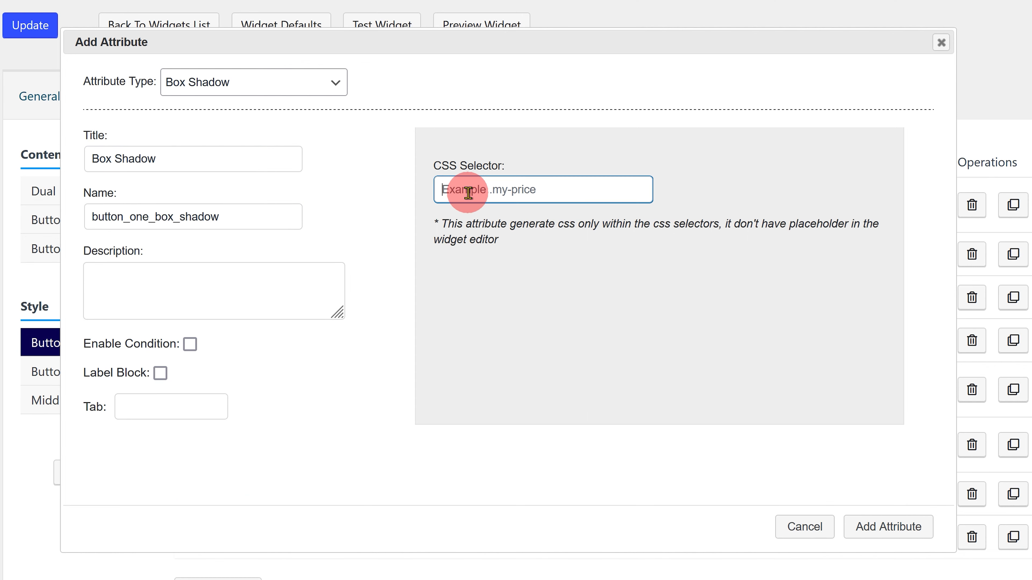
{"action": "type", "text": ".pwm-btn.pwm-btn-one"}
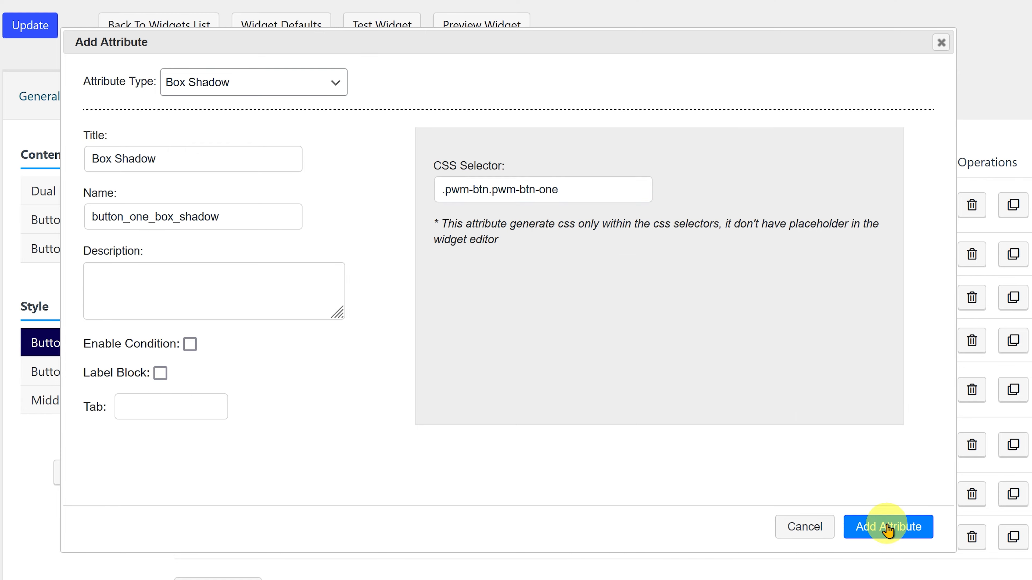
{"action": "left_click", "coordinate": [888, 526]}
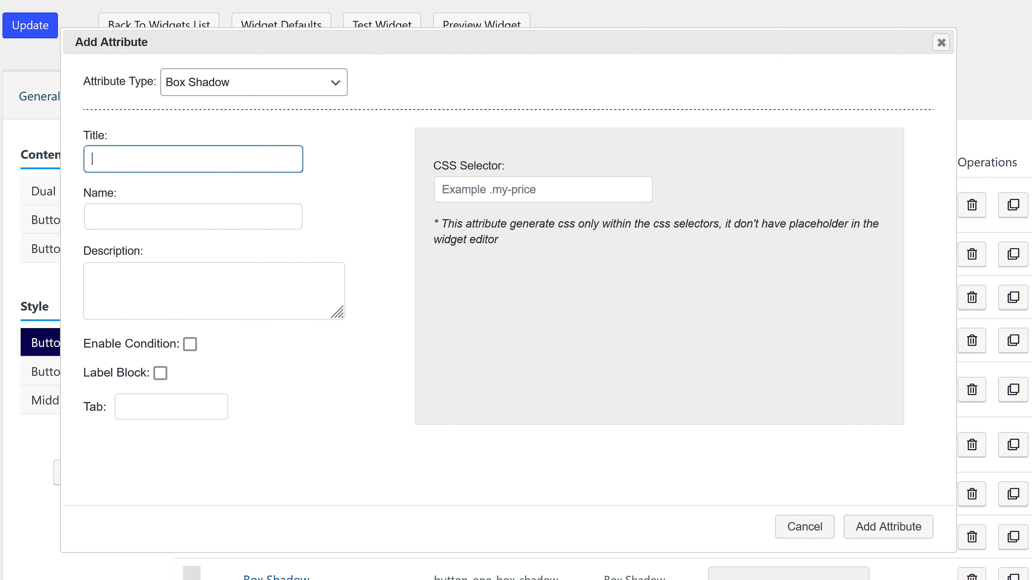
Set up a new Number attribute titled Top/Bot Padding with the name button_one_top_bot_padding
{"action": "left_click", "coordinate": [273, 84]}
{"action": "scroll", "coordinate": [264, 187], "scroll_direction": "up", "scroll_amount": 5}
{"action": "left_click", "coordinate": [256, 134]}
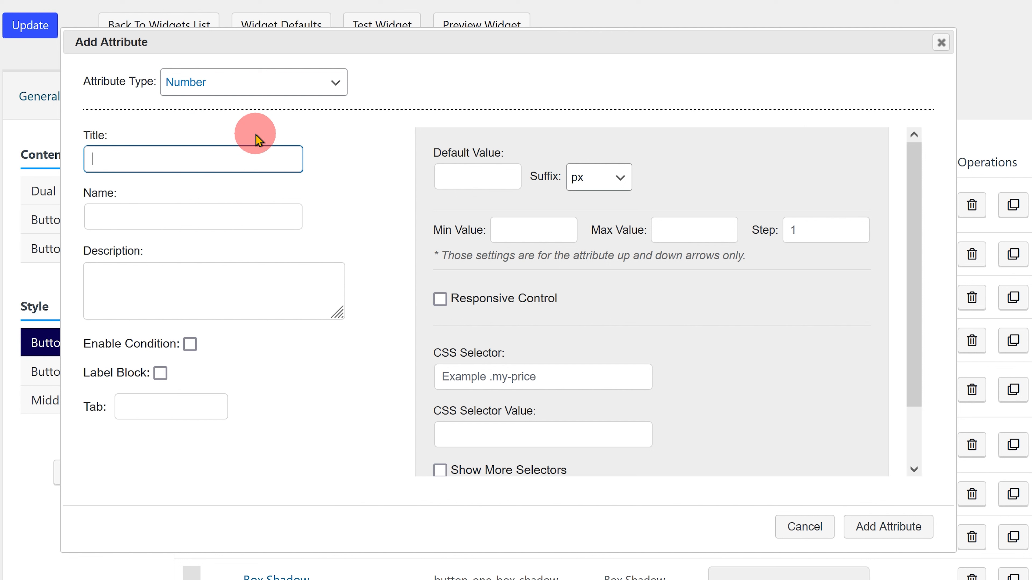
{"action": "type", "text": "Top/Bot Padding"}
{"action": "left_click", "coordinate": [245, 211]}
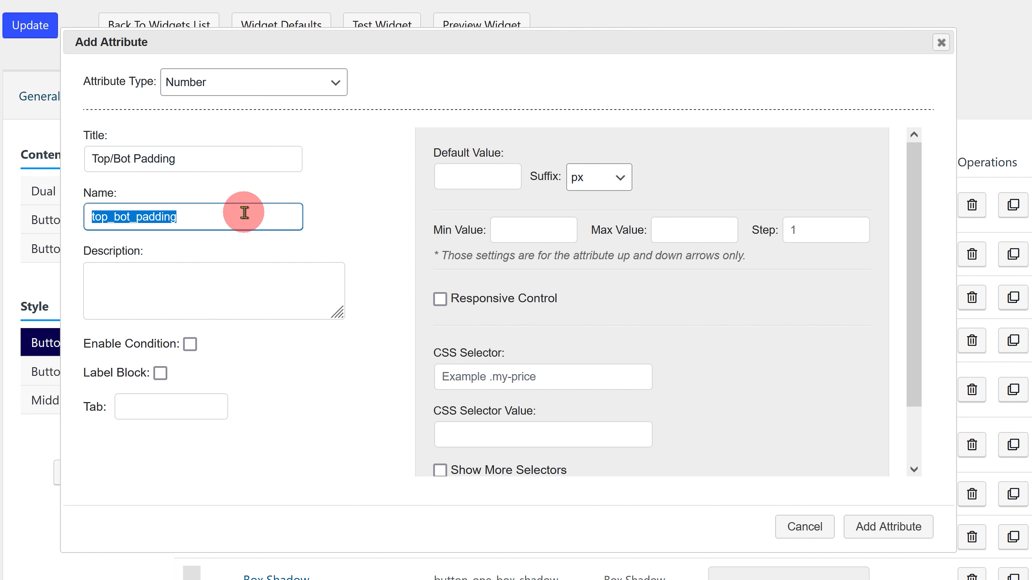
{"action": "type", "text": "button_one_top_bot_padding"}
Give the padding attribute default 15, no suffix, minimum 0 and responsive defaults of 15 for tablet and 13 for mobile, and add it
{"action": "left_click", "coordinate": [444, 176]}
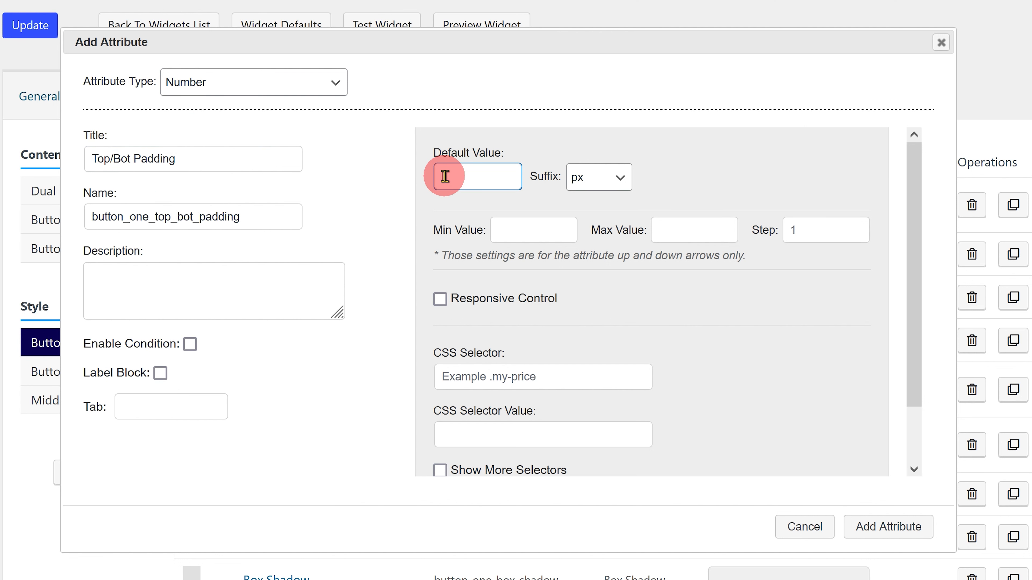
{"action": "left_click", "coordinate": [594, 178]}
{"action": "left_click", "coordinate": [590, 290]}
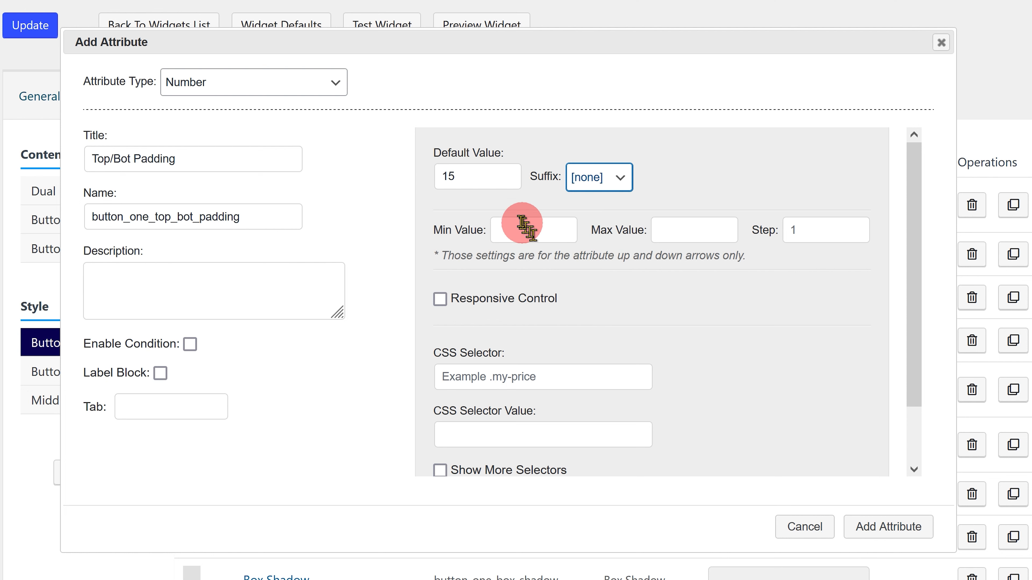
{"action": "left_click", "coordinate": [519, 226]}
{"action": "left_click", "coordinate": [440, 298]}
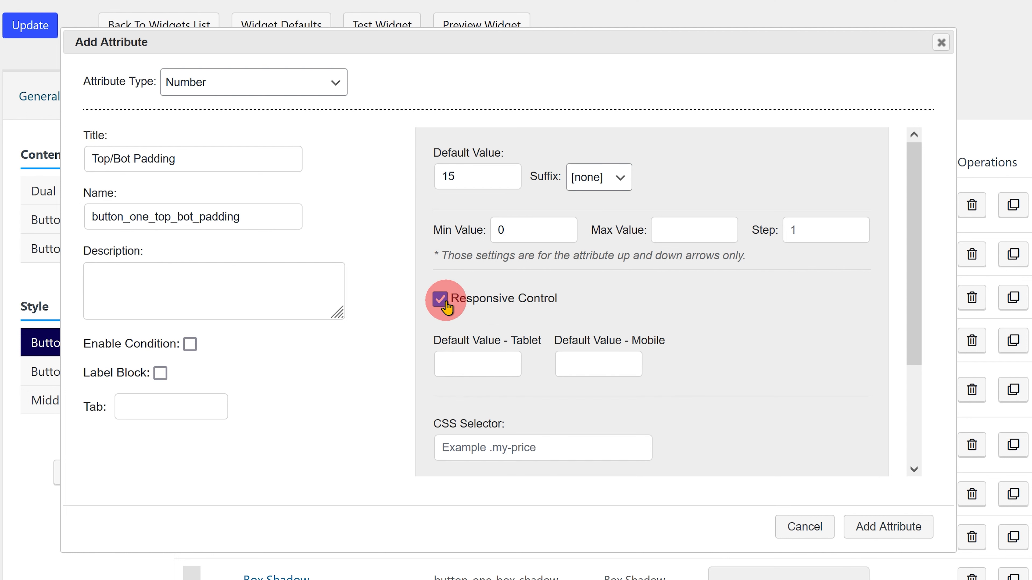
{"action": "left_click", "coordinate": [456, 358]}
{"action": "left_click", "coordinate": [574, 364]}
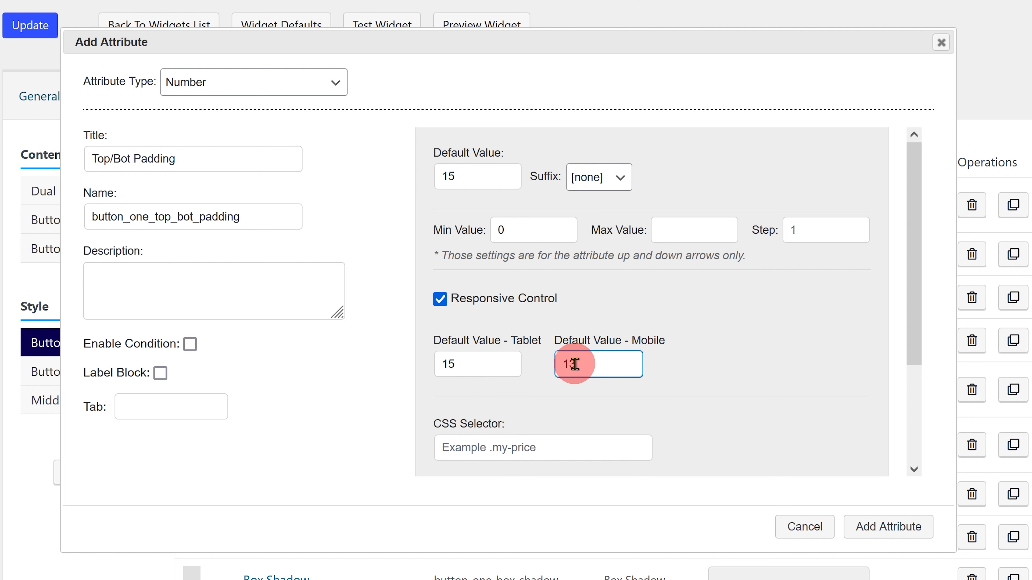
{"action": "left_click", "coordinate": [887, 526]}
Start a new Number attribute titled Top/Bot Margin with the name button_one_top_bot_margin
{"action": "scroll", "coordinate": [508, 565], "scroll_direction": "down", "scroll_amount": 4}
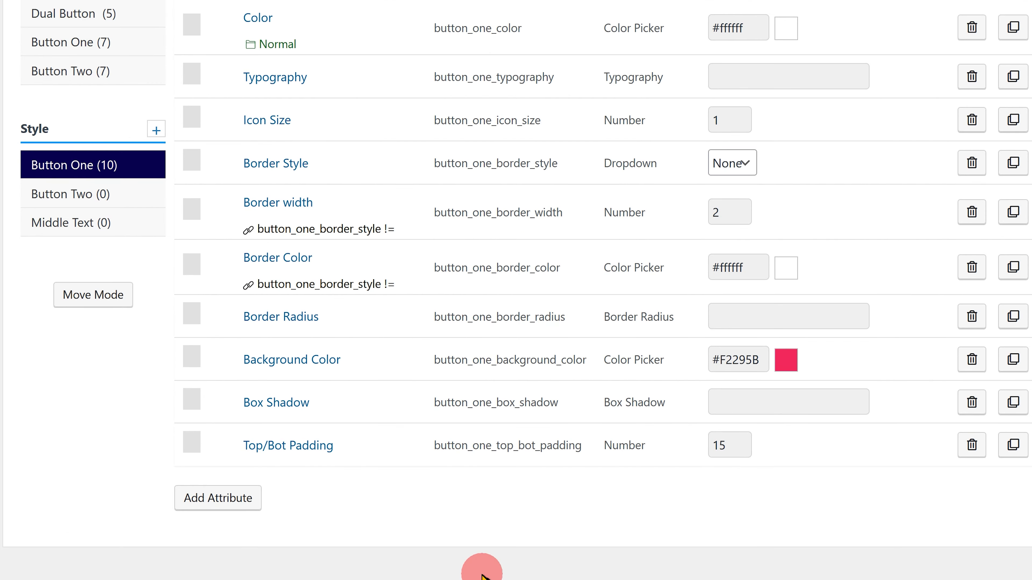
{"action": "left_click", "coordinate": [223, 497]}
{"action": "type", "text": "T"}
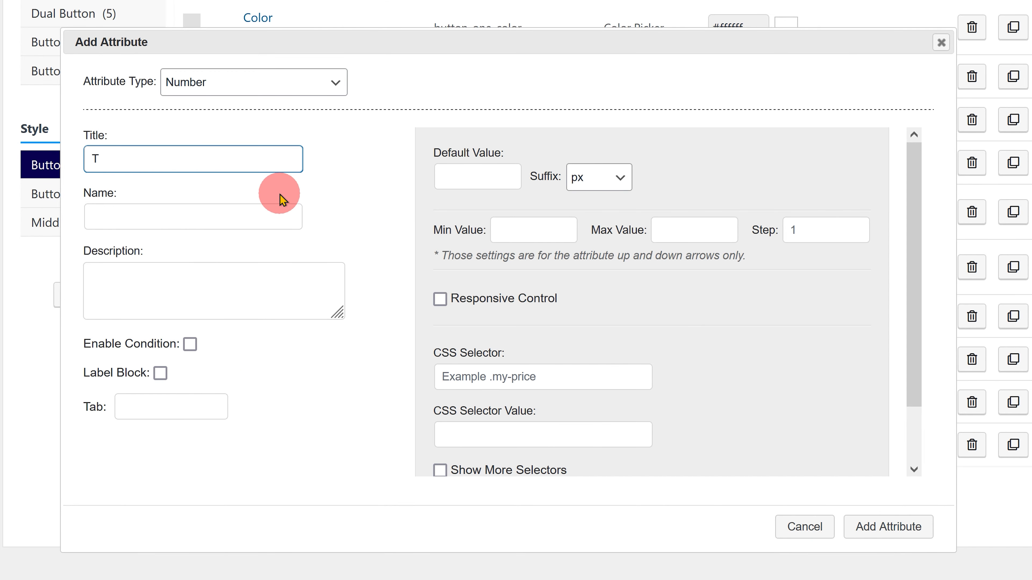
{"action": "type", "text": "op/Bot Margin"}
{"action": "left_click", "coordinate": [278, 217]}
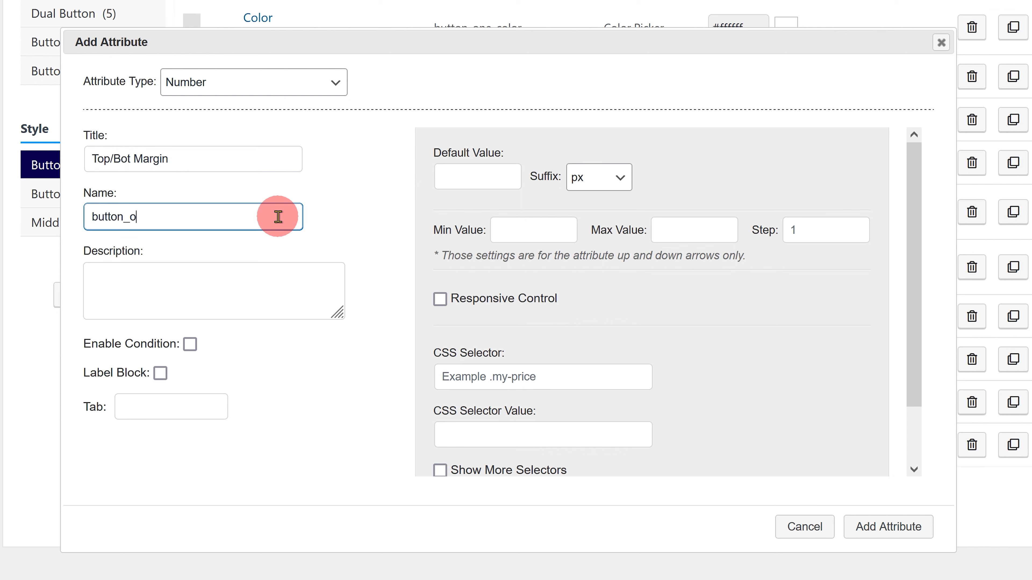
Give the Top/Bot Margin attribute default 0, no suffix, minimum 0 and responsive control with tablet default 0, and add it
{"action": "left_click", "coordinate": [456, 179]}
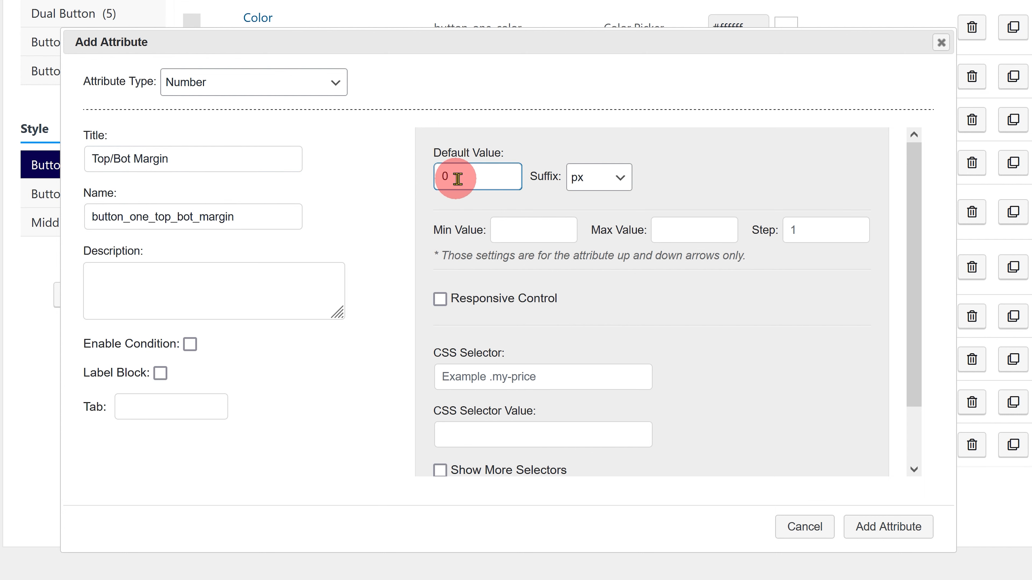
{"action": "left_click", "coordinate": [610, 177]}
{"action": "left_click", "coordinate": [597, 284]}
{"action": "key", "text": "Tab"}
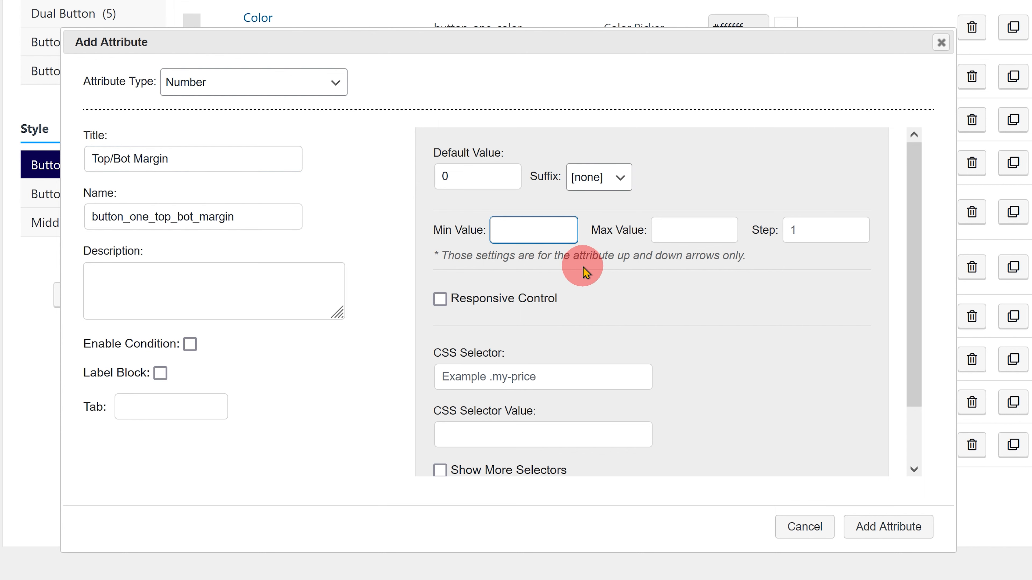
{"action": "type", "text": "0"}
{"action": "left_click", "coordinate": [440, 299]}
{"action": "left_click", "coordinate": [472, 363]}
{"action": "type", "text": "0"}
{"action": "left_click", "coordinate": [570, 363]}
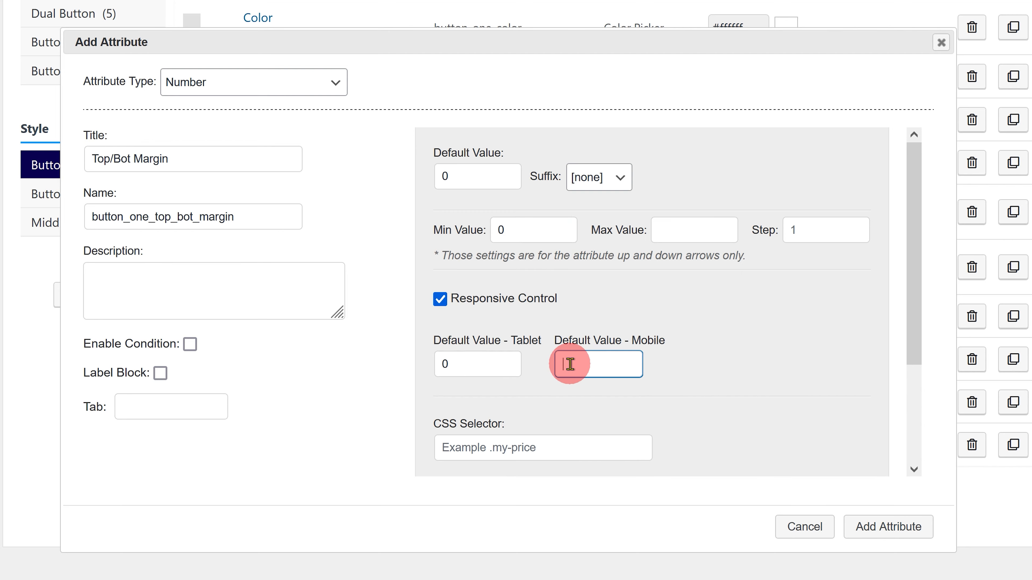
{"action": "left_click", "coordinate": [889, 527]}
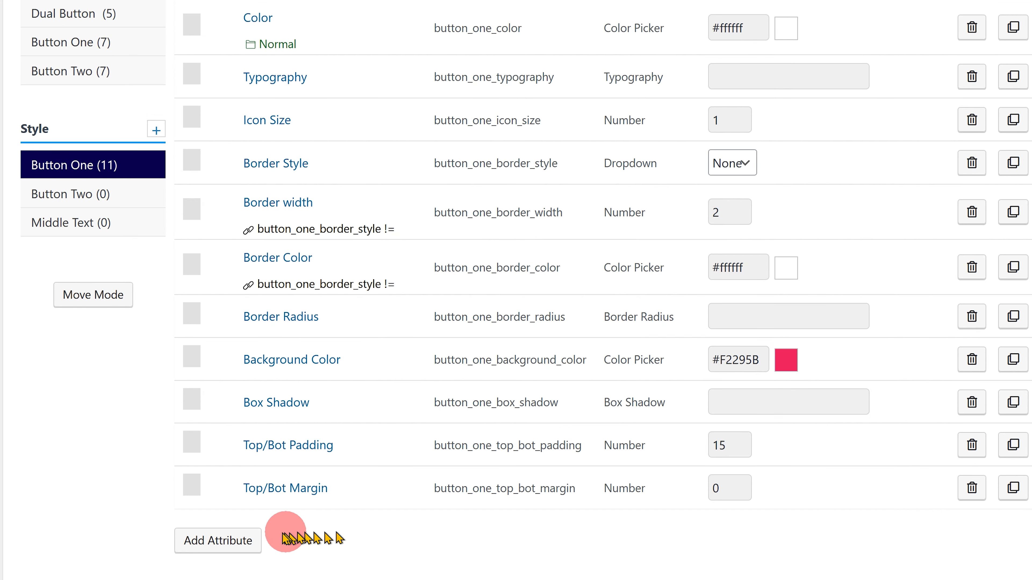
Start a new Number attribute titled Right/Left Margin, named button_one_right_left_margin, with default value 0 and no suffix
{"action": "left_click", "coordinate": [228, 542]}
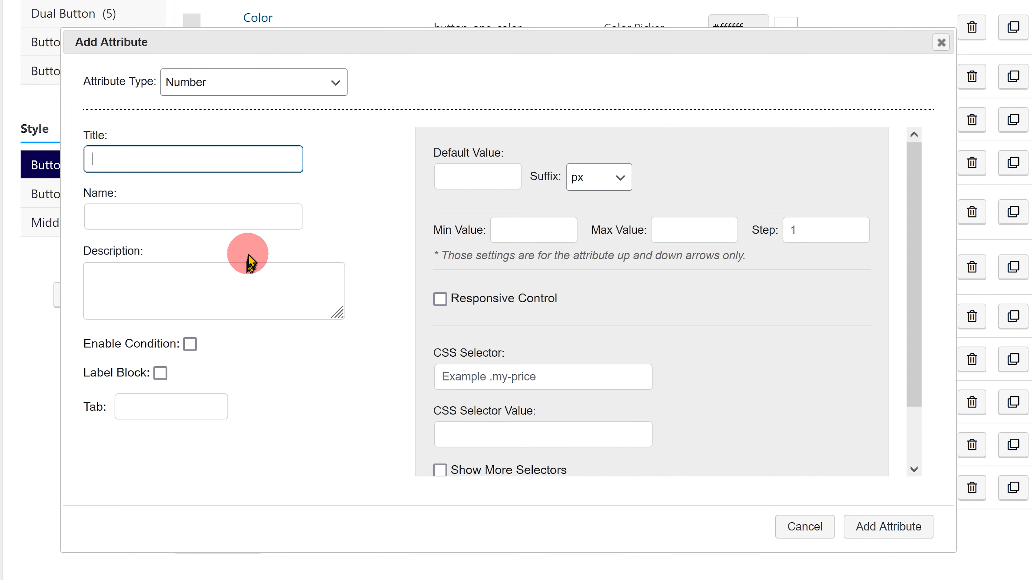
{"action": "left_click", "coordinate": [242, 220]}
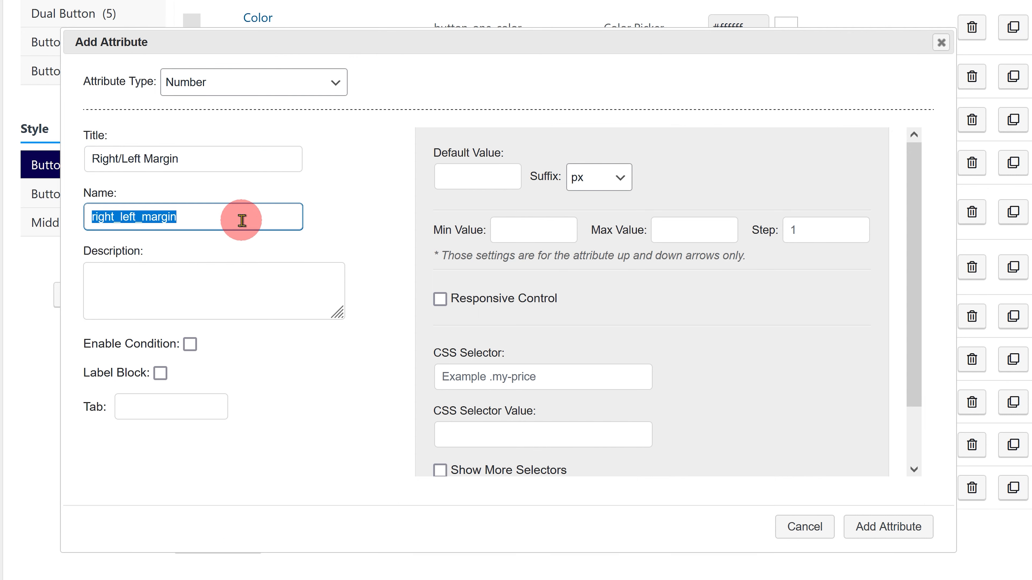
{"action": "left_click", "coordinate": [471, 180]}
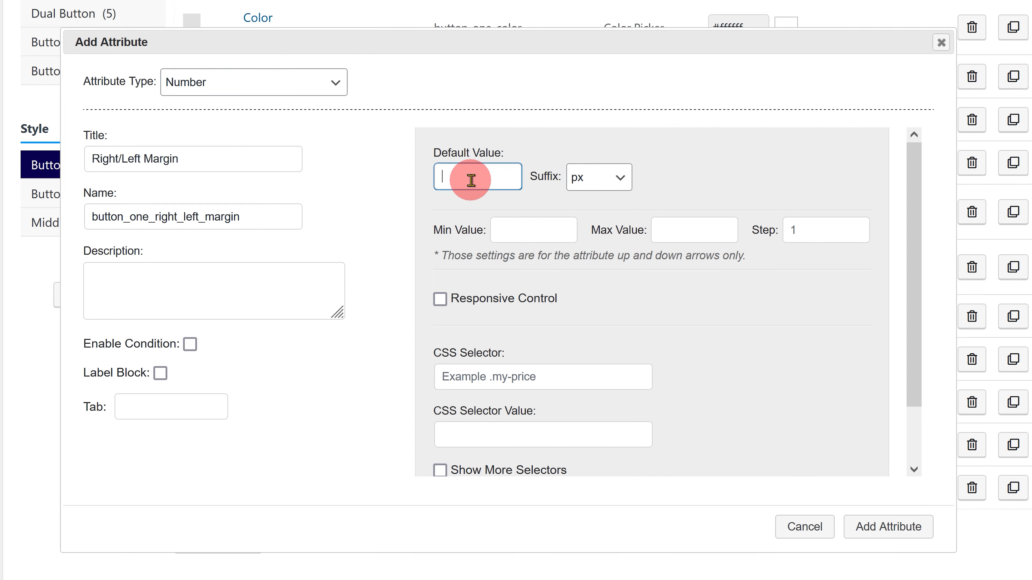
{"action": "left_click", "coordinate": [594, 177]}
{"action": "left_click", "coordinate": [595, 286]}
Set the Right/Left Margin minimum to 0, enable responsive control with tablet and mobile defaults of 0, and add the attribute
{"action": "left_click", "coordinate": [538, 235]}
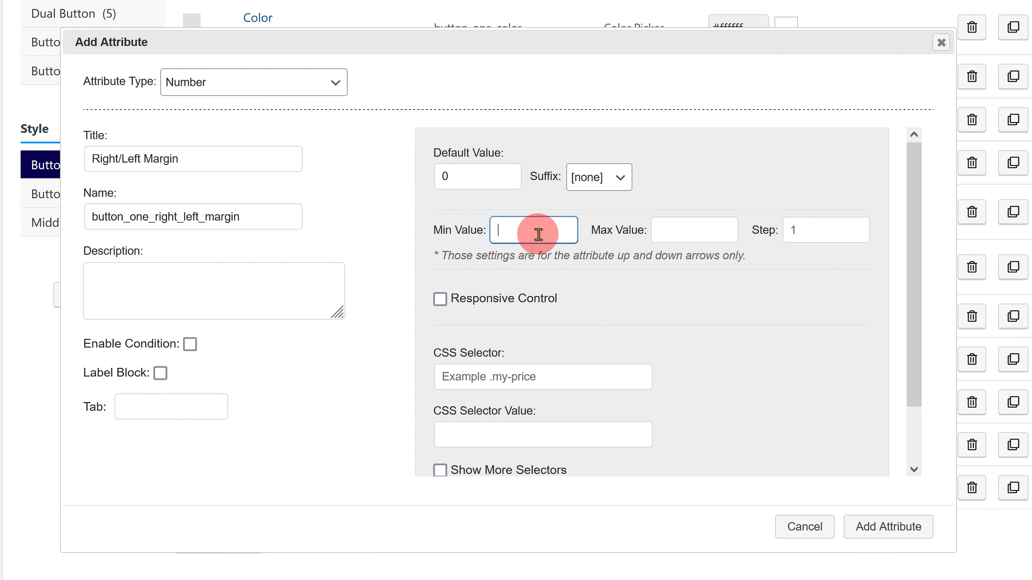
{"action": "left_click", "coordinate": [440, 299]}
{"action": "left_click", "coordinate": [467, 365]}
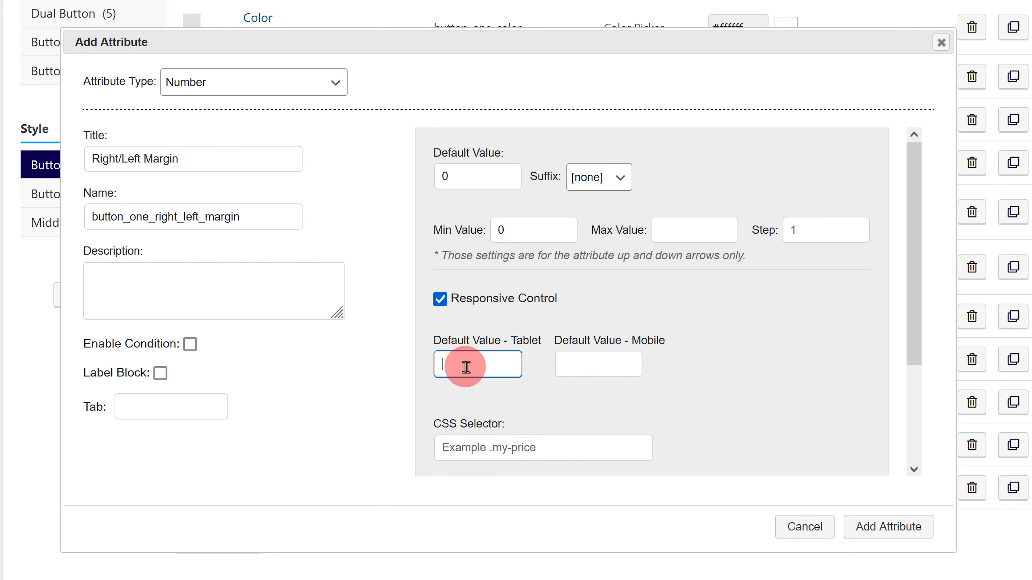
{"action": "type", "text": "0"}
{"action": "left_click", "coordinate": [628, 363]}
{"action": "type", "text": "0"}
{"action": "left_click", "coordinate": [894, 527]}
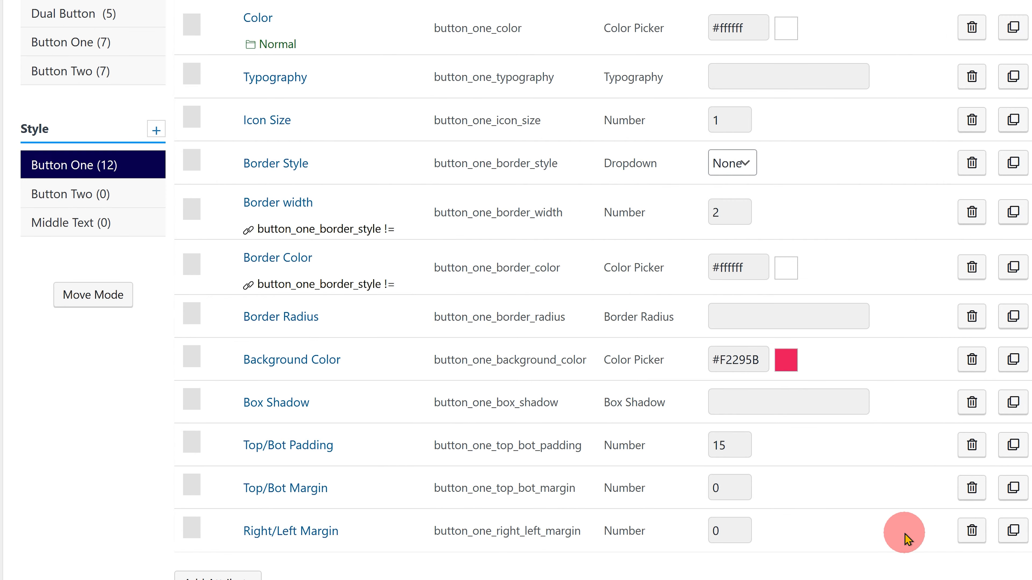
Start a new Color Picker attribute titled Background Color with the name button_one_background_color_hover
{"action": "left_click", "coordinate": [218, 576]}
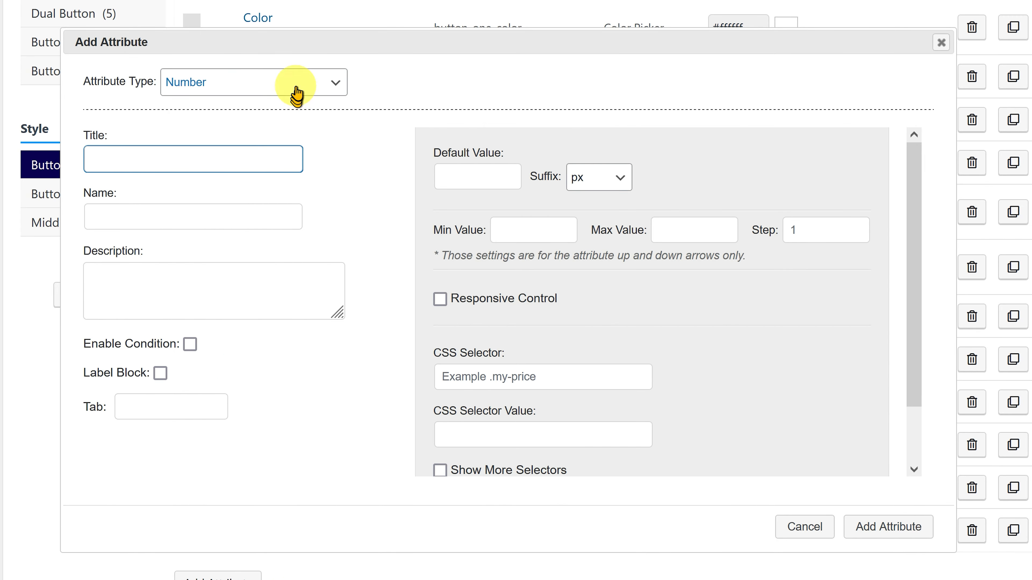
{"action": "left_click", "coordinate": [292, 83]}
{"action": "left_click", "coordinate": [257, 277]}
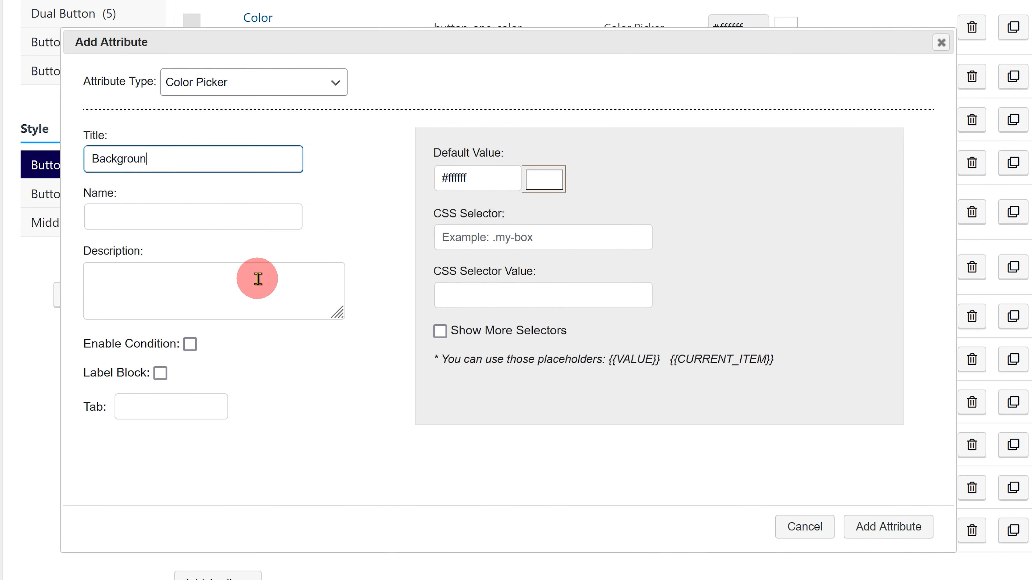
{"action": "left_click", "coordinate": [252, 211]}
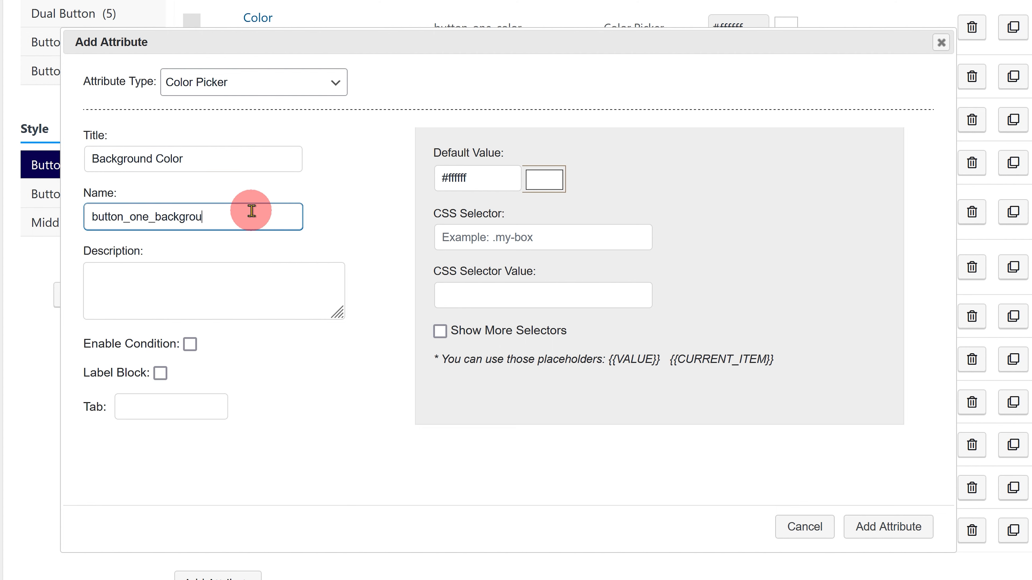
Enable Label Block for the hover background color, assign it to the tab Hover with default value #ffc400, and add the attribute
{"action": "left_click", "coordinate": [160, 373]}
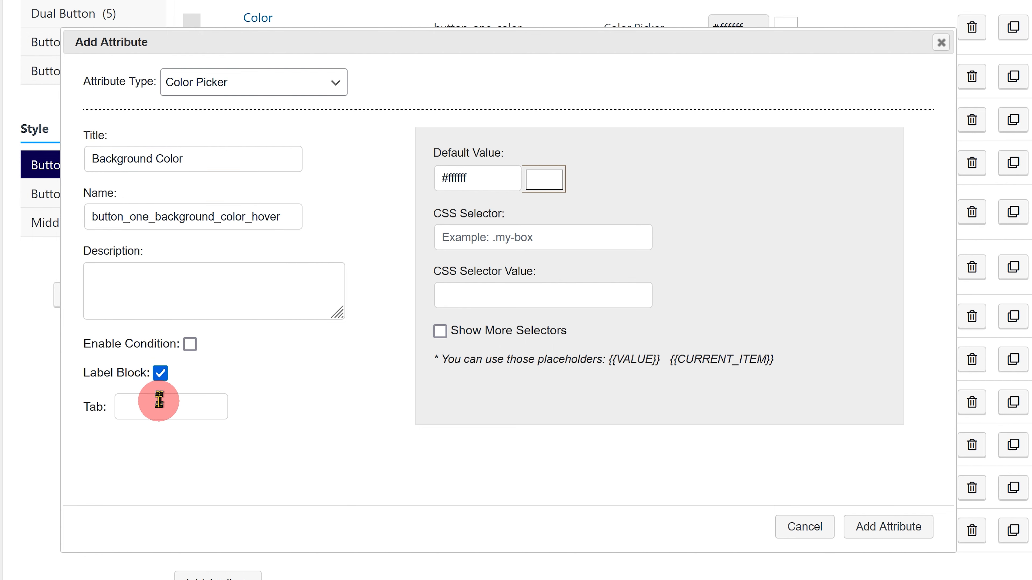
{"action": "left_click_drag", "start_coordinate": [471, 178], "coordinate": [441, 181]}
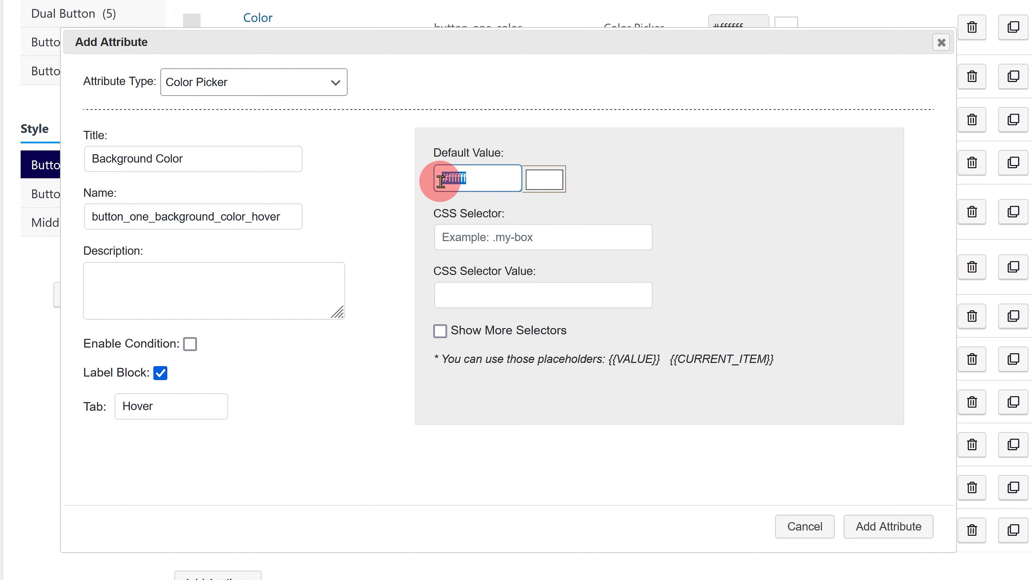
{"action": "type", "text": "#ffc400"}
{"action": "left_click", "coordinate": [880, 526]}
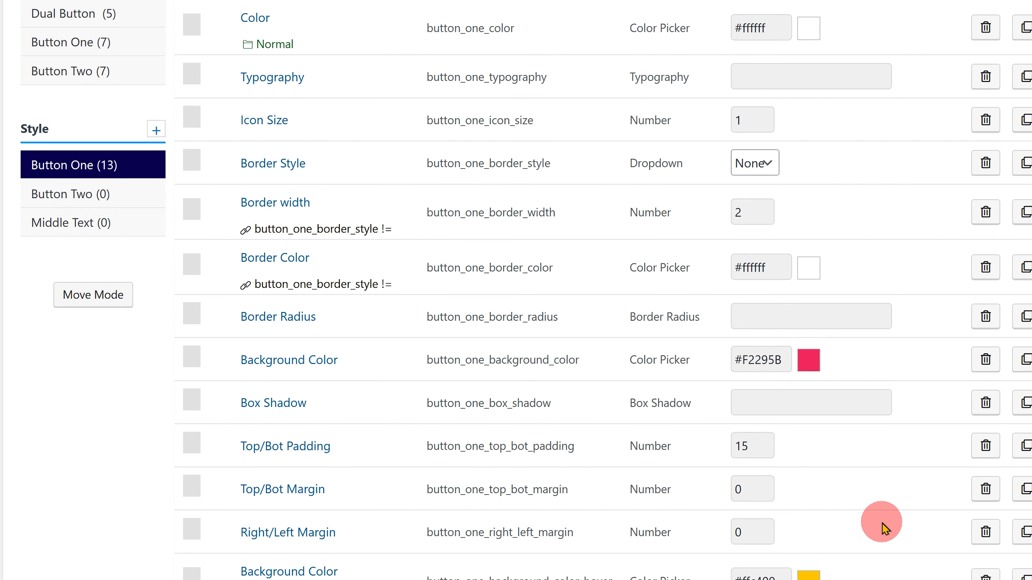
Duplicate the Top/Bot Padding attribute and change the copy's title to Right/Left Padding and its name to button_one_right_left_padding
{"action": "scroll", "coordinate": [880, 526], "scroll_direction": "down", "scroll_amount": 3}
{"action": "left_click", "coordinate": [1016, 313]}
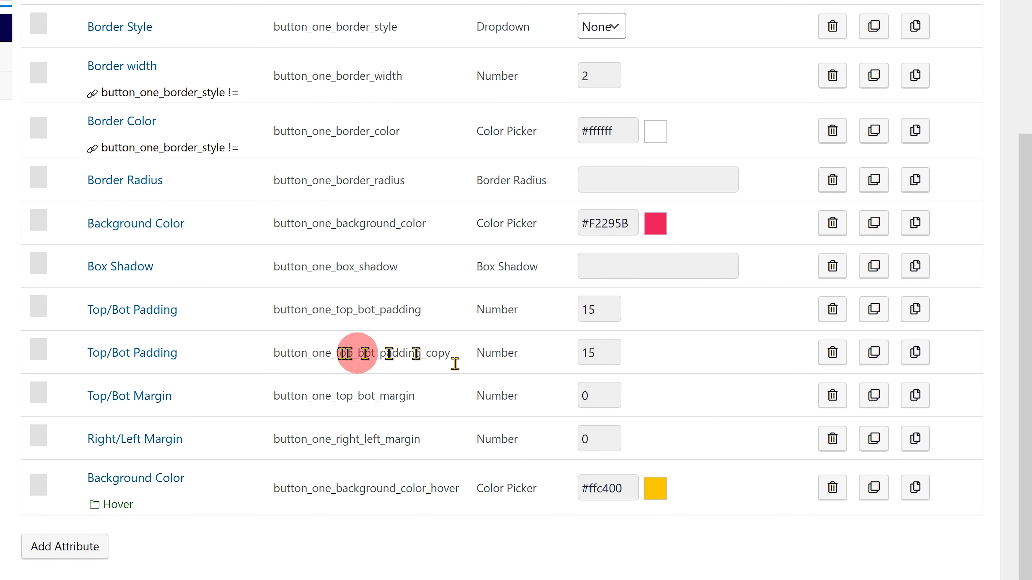
{"action": "left_click", "coordinate": [310, 354]}
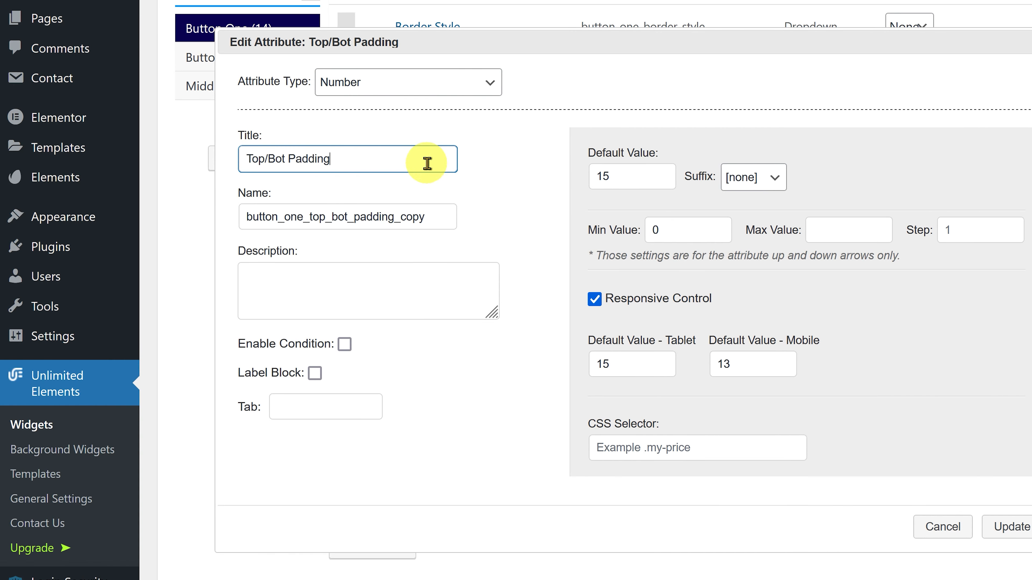
{"action": "left_click_drag", "start_coordinate": [118, 163], "coordinate": [0, 165]}
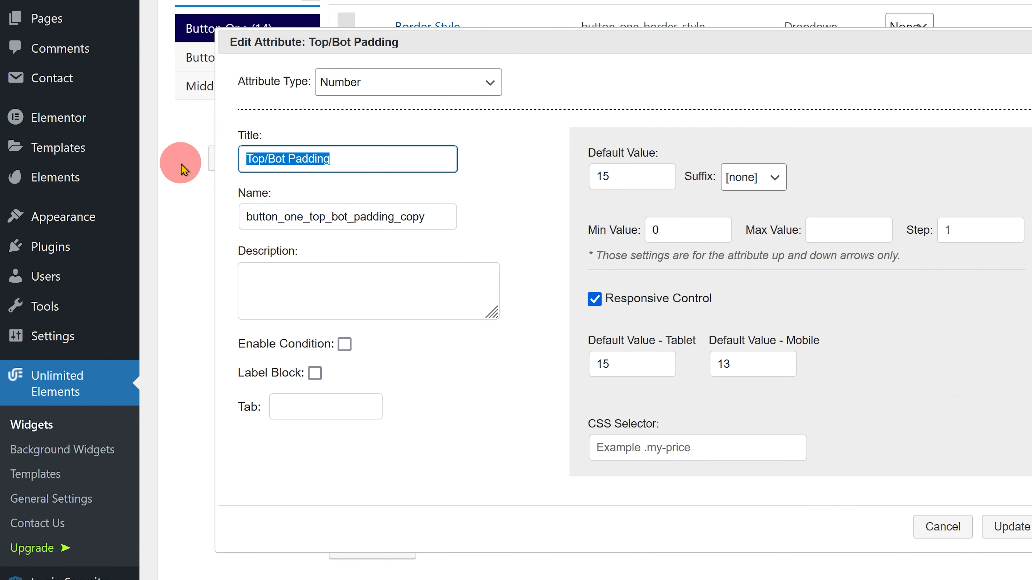
{"action": "type", "text": "Right/Left Padding"}
{"action": "left_click_drag", "start_coordinate": [441, 217], "coordinate": [200, 225]}
{"action": "type", "text": "button_on"}
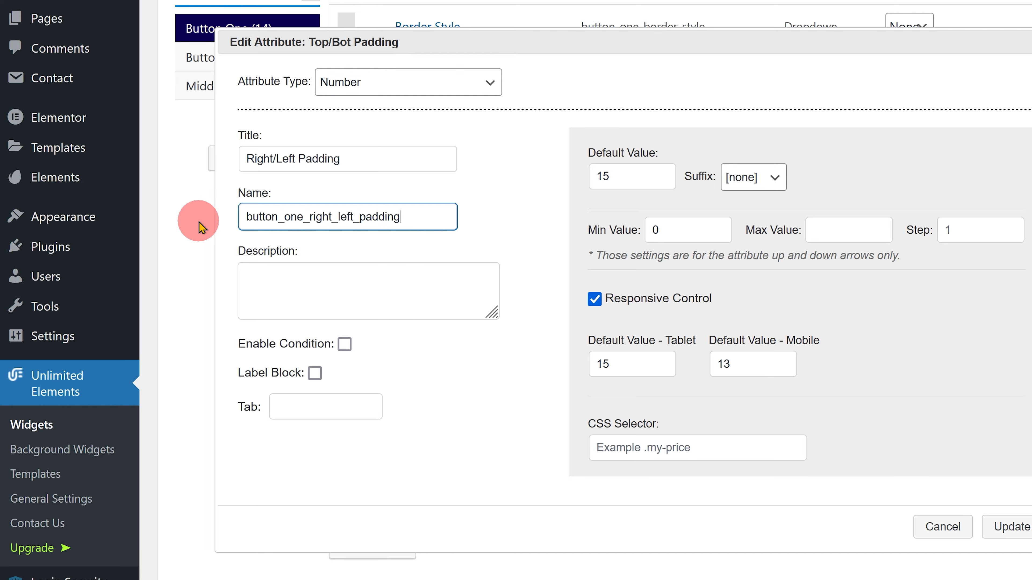
{"action": "type", "text": "e_right_left_padding"}
{"action": "left_click", "coordinate": [991, 527]}
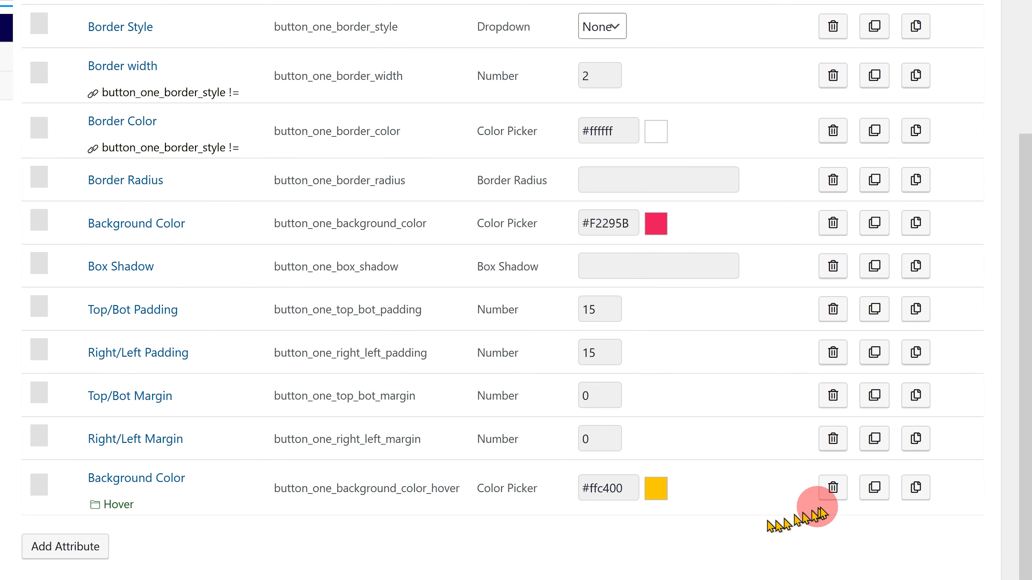
Duplicate the hover Background Color, both margin attributes, both padding attributes and the Box Shadow attribute in the Button One style list
{"action": "left_click", "coordinate": [875, 489]}
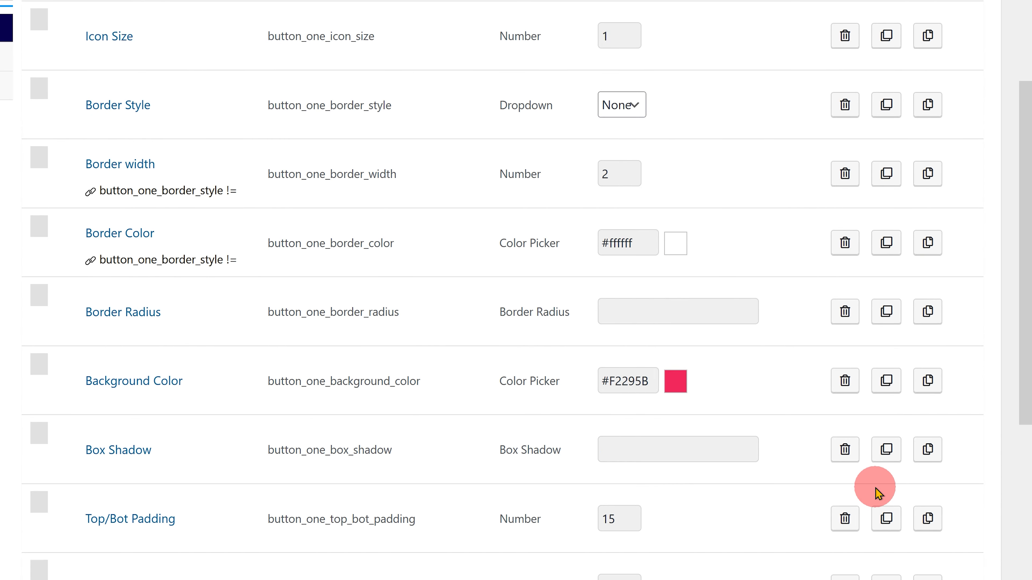
{"action": "scroll", "coordinate": [876, 491], "scroll_direction": "down", "scroll_amount": 10}
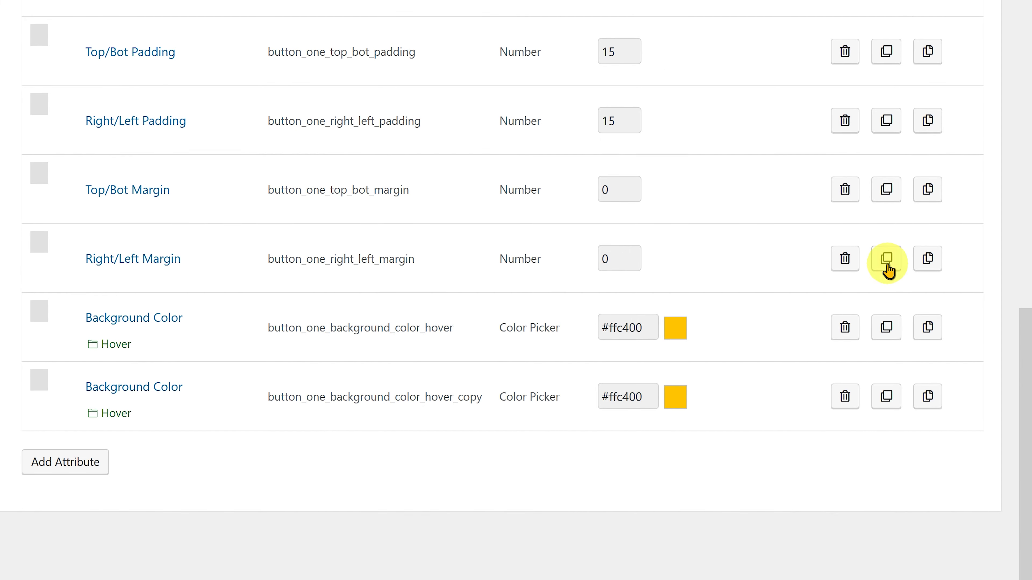
{"action": "left_click", "coordinate": [887, 264]}
{"action": "left_click", "coordinate": [888, 196]}
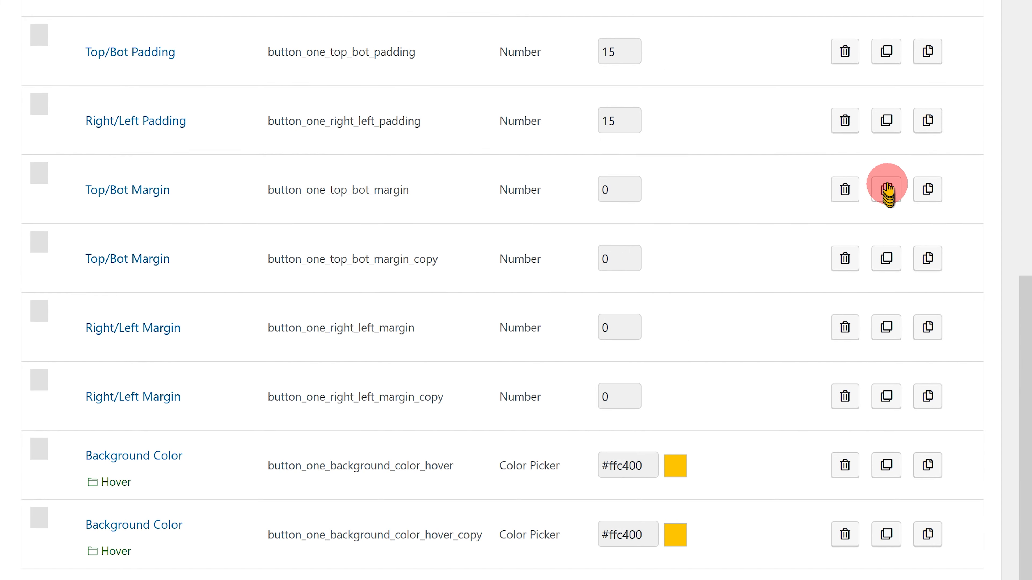
{"action": "left_click", "coordinate": [887, 122]}
{"action": "left_click", "coordinate": [887, 53]}
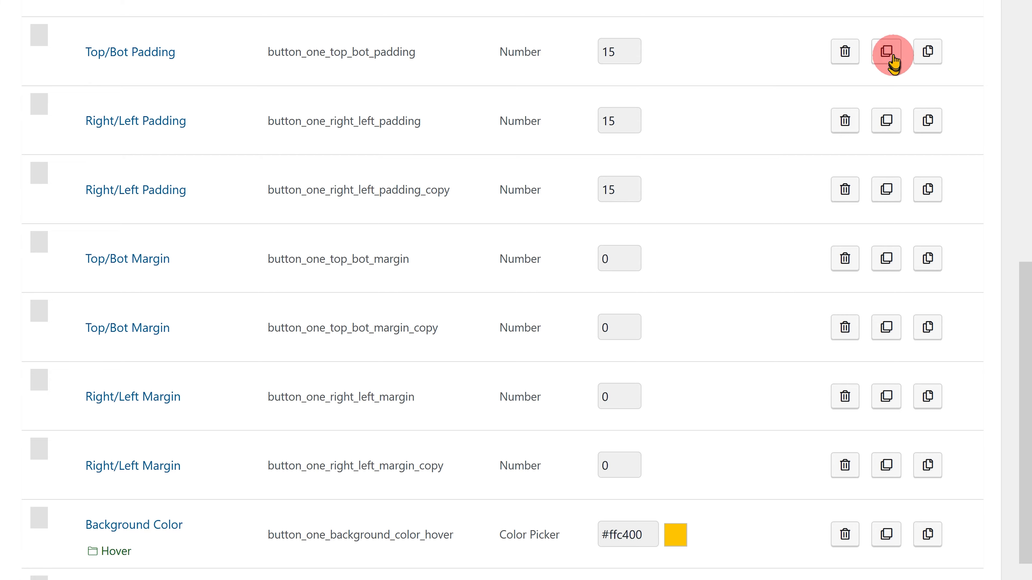
{"action": "left_click", "coordinate": [892, 1]}
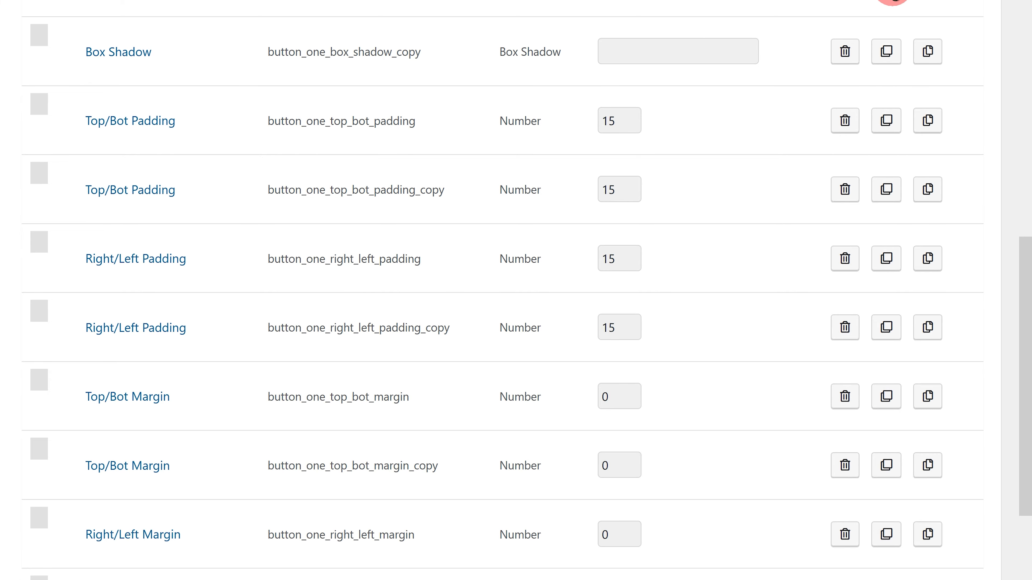
Duplicate the normal Background Color, Border Radius, Border Color, Border width, Border Style, Icon Size, Typography and Color attributes in the Button One style list
{"action": "scroll", "coordinate": [892, 16], "scroll_direction": "up", "scroll_amount": 10}
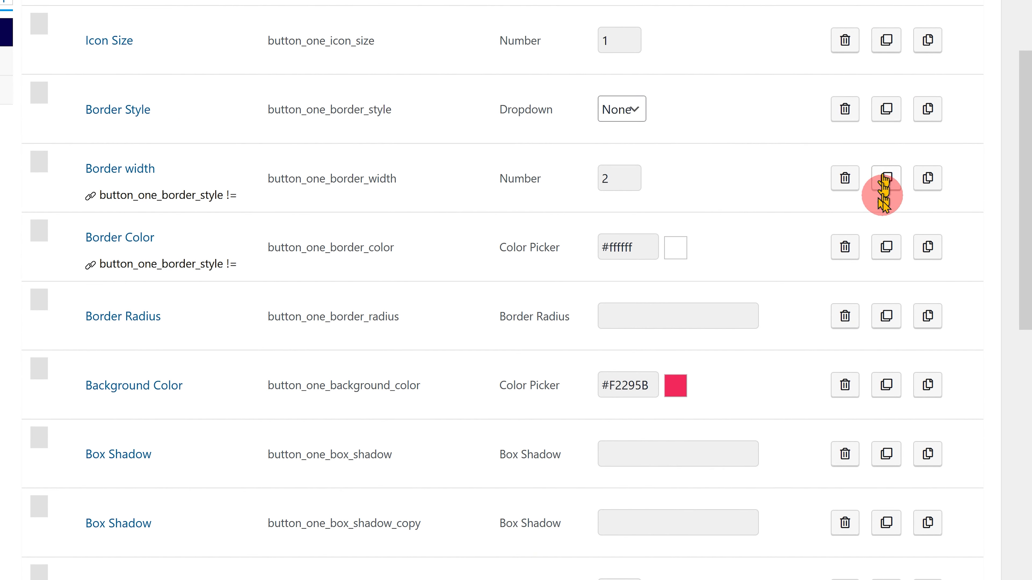
{"action": "left_click", "coordinate": [887, 386]}
{"action": "left_click", "coordinate": [888, 316]}
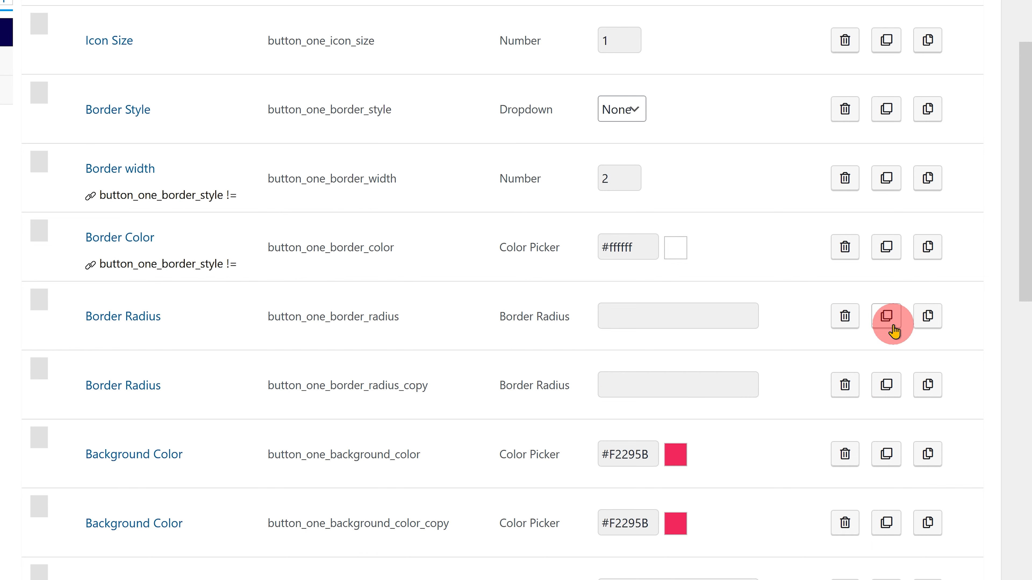
{"action": "left_click", "coordinate": [887, 248]}
{"action": "left_click", "coordinate": [888, 179]}
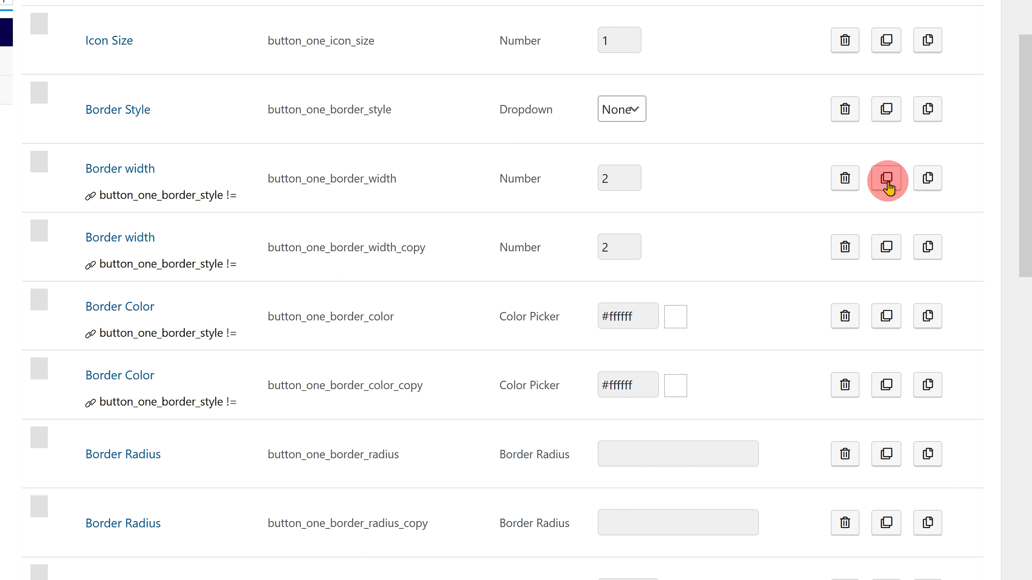
{"action": "left_click", "coordinate": [888, 109]}
{"action": "left_click", "coordinate": [887, 40]}
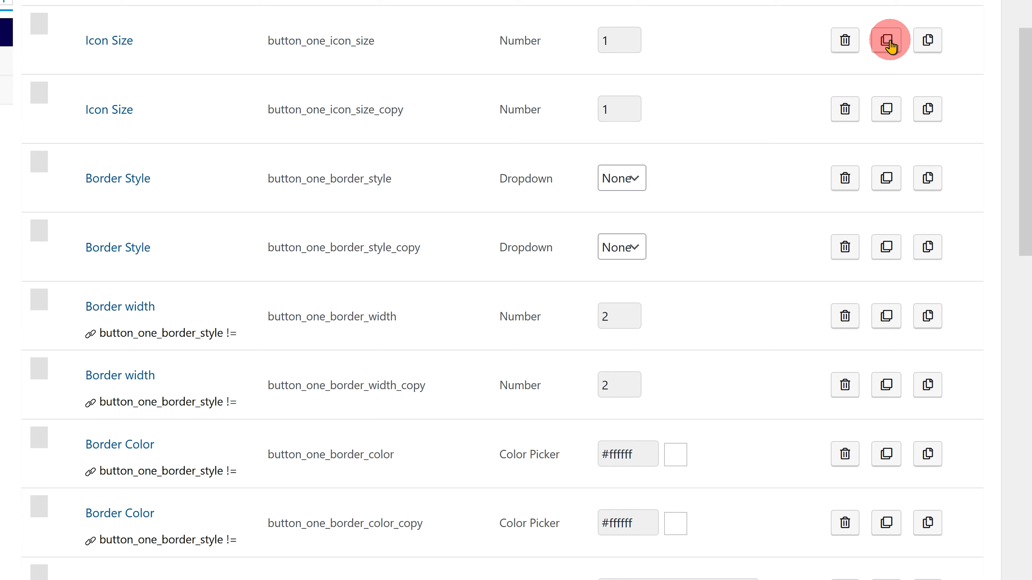
{"action": "scroll", "coordinate": [890, 47], "scroll_direction": "up", "scroll_amount": 5}
{"action": "left_click", "coordinate": [888, 281]}
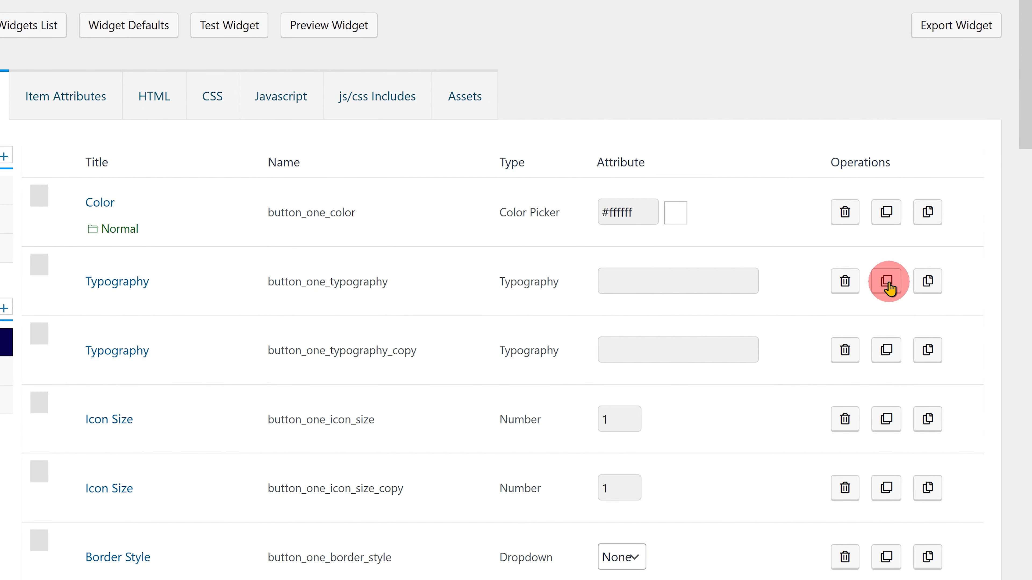
{"action": "left_click", "coordinate": [890, 213]}
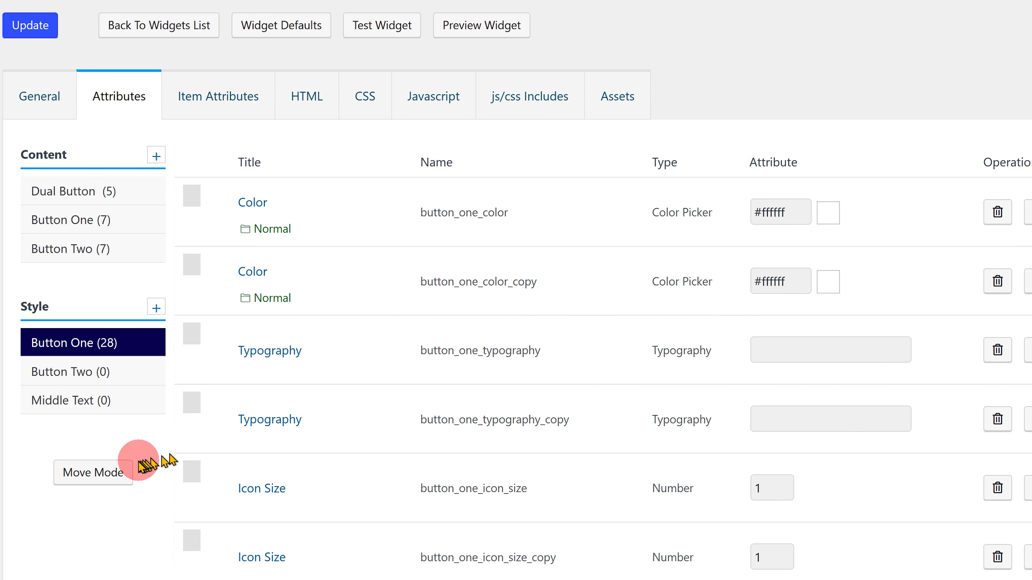
Move all the _copy attributes, from Color to the hover Background Color, out of the Button One style category into the Button Two style category
{"action": "left_click", "coordinate": [114, 473]}
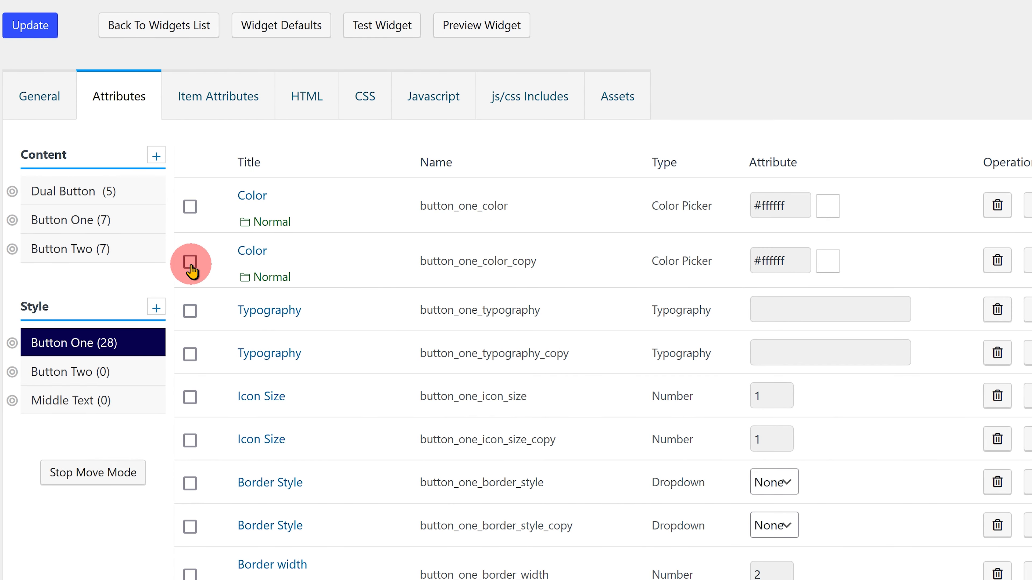
{"action": "left_click", "coordinate": [191, 262]}
{"action": "left_click", "coordinate": [192, 358]}
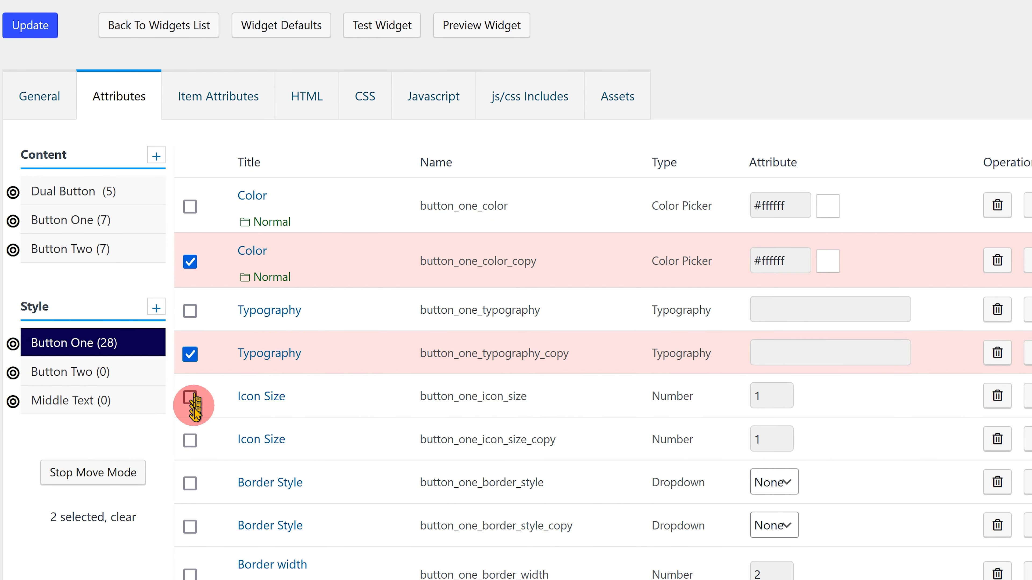
{"action": "left_click", "coordinate": [191, 441]}
{"action": "left_click", "coordinate": [191, 526]}
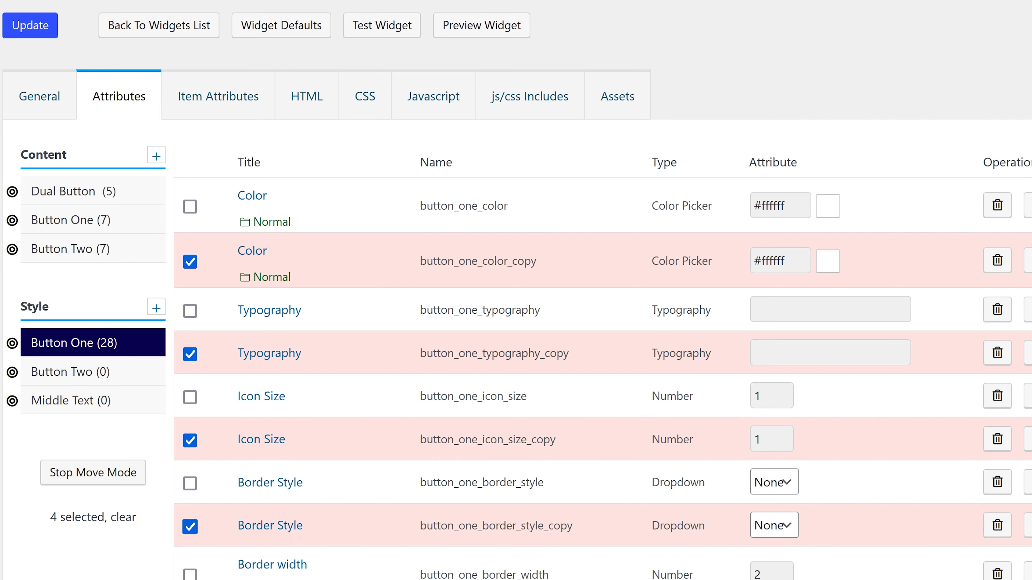
{"action": "scroll", "coordinate": [306, 454], "scroll_direction": "down", "scroll_amount": 10}
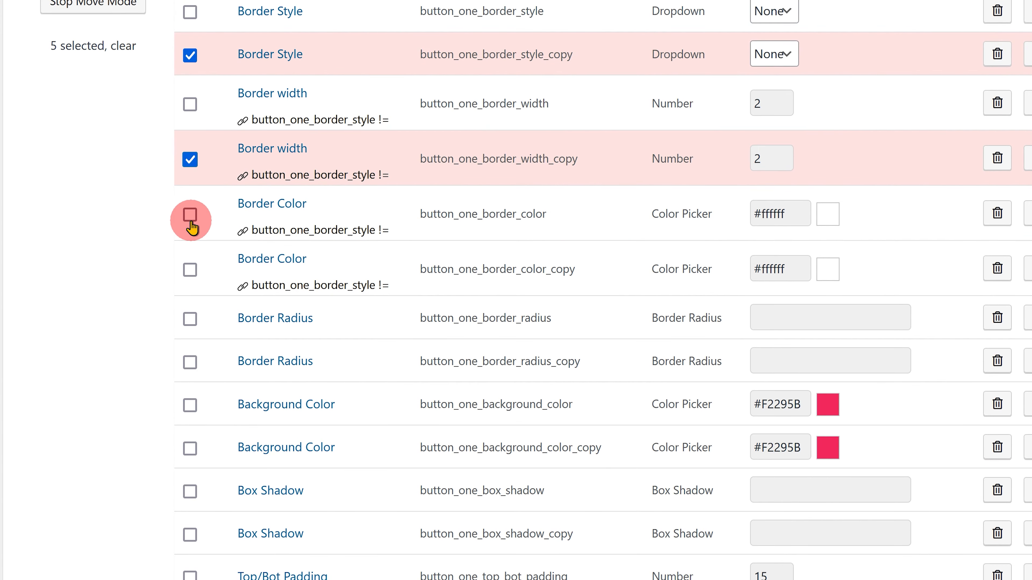
{"action": "left_click", "coordinate": [191, 270]}
{"action": "left_click", "coordinate": [193, 366]}
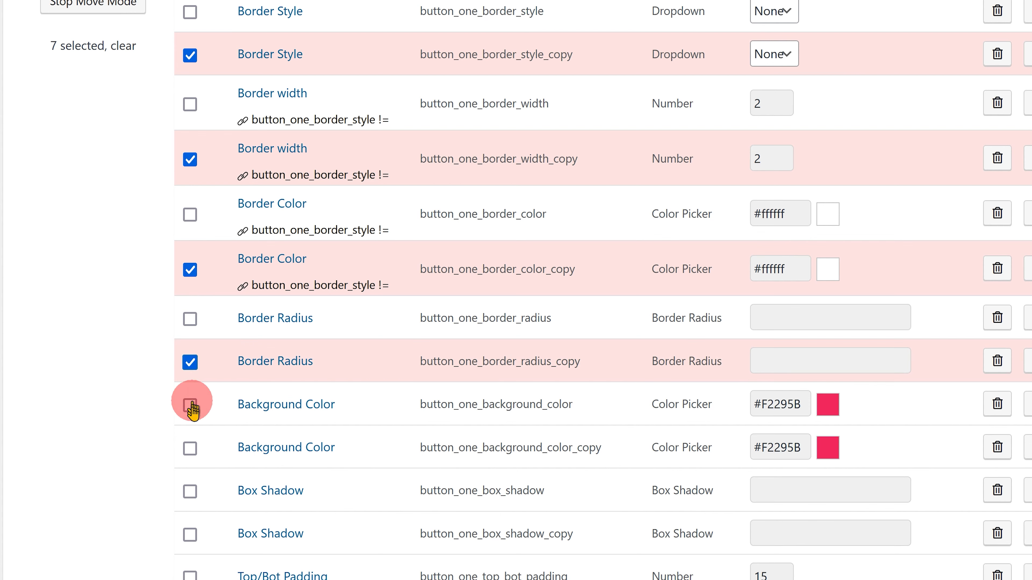
{"action": "left_click", "coordinate": [191, 451]}
{"action": "left_click", "coordinate": [191, 536]}
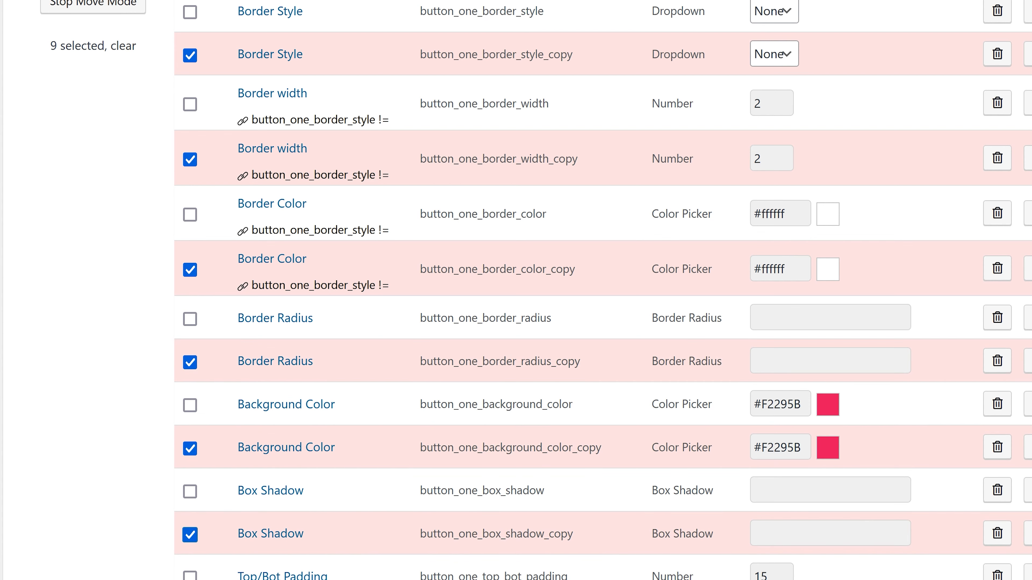
{"action": "scroll", "coordinate": [299, 574], "scroll_direction": "down", "scroll_amount": 6}
{"action": "left_click", "coordinate": [190, 393]}
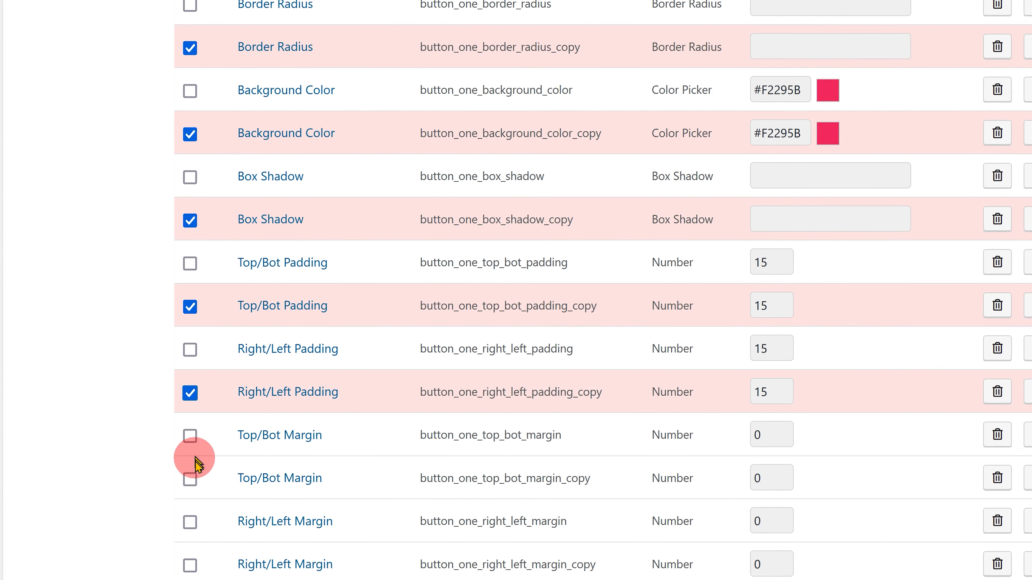
{"action": "left_click", "coordinate": [191, 479]}
{"action": "left_click", "coordinate": [189, 564]}
{"action": "scroll", "coordinate": [190, 563], "scroll_direction": "down", "scroll_amount": 3}
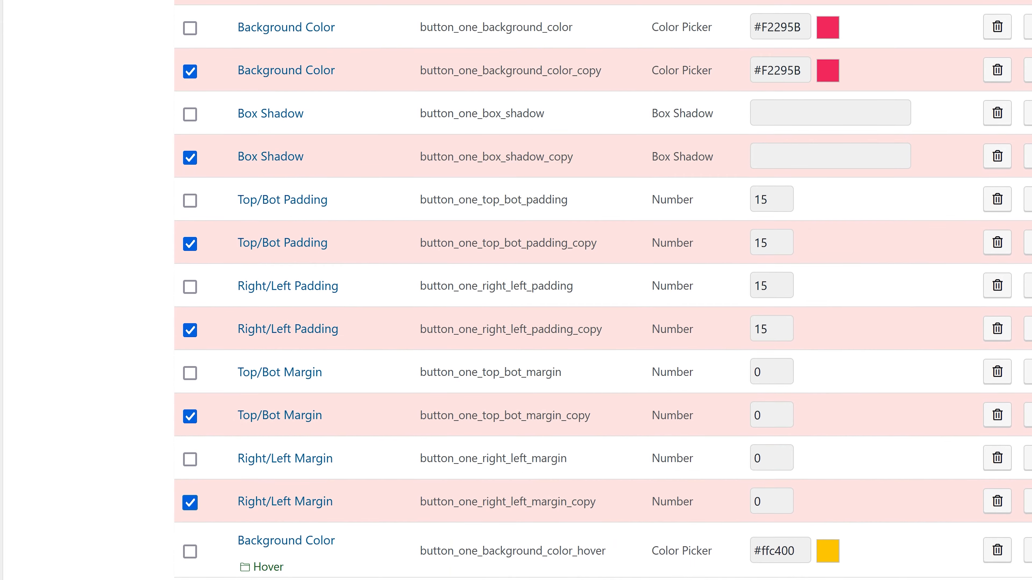
{"action": "left_click", "coordinate": [189, 512]}
{"action": "scroll", "coordinate": [368, 491], "scroll_direction": "up", "scroll_amount": 18}
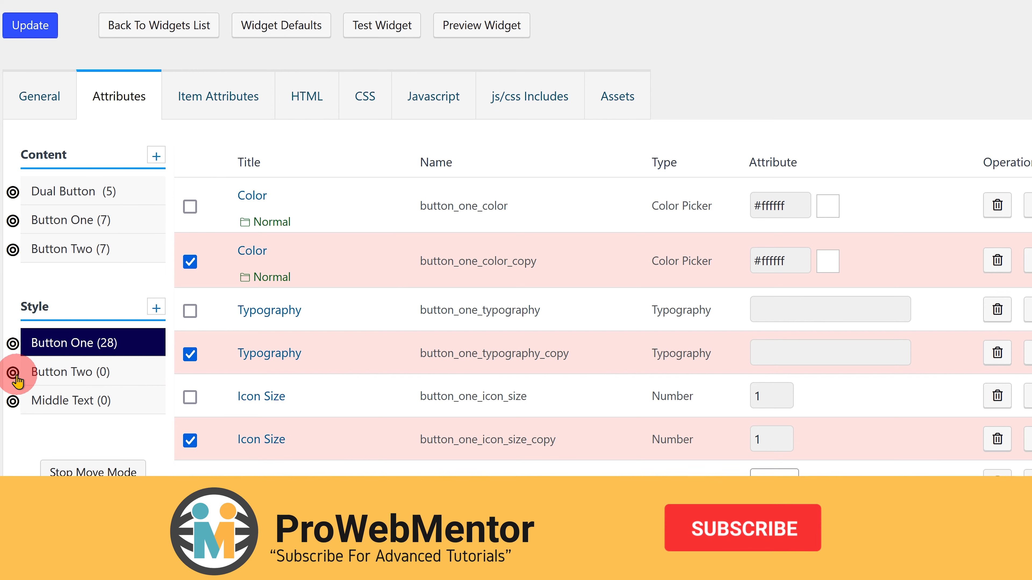
{"action": "left_click", "coordinate": [14, 372]}
In the Button Two style category, change the Color attribute's name to button_two_color and update it
{"action": "left_click", "coordinate": [44, 372]}
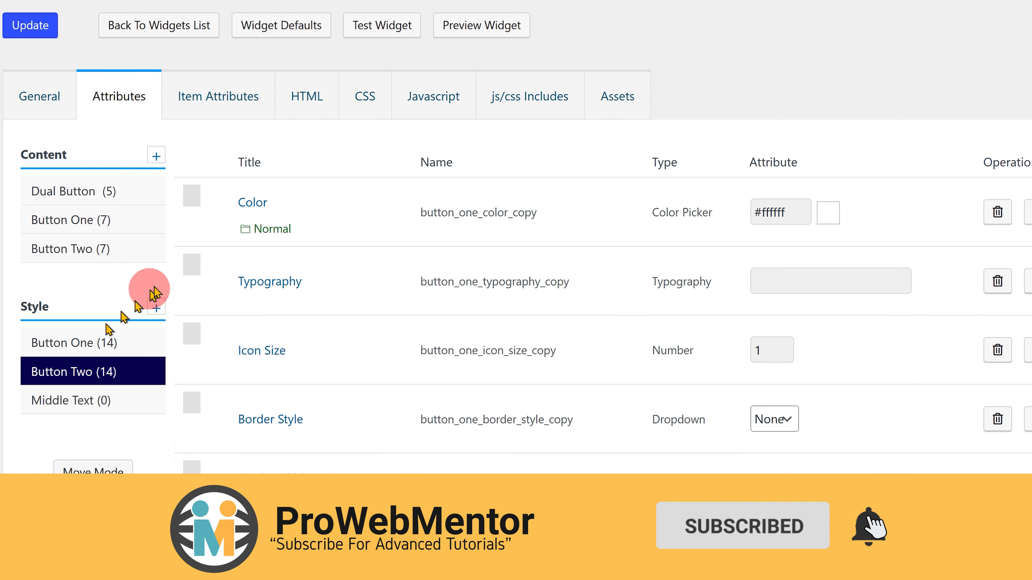
{"action": "left_click", "coordinate": [258, 197]}
{"action": "left_click_drag", "start_coordinate": [261, 217], "coordinate": [77, 216]}
{"action": "type", "text": "button_two_color"}
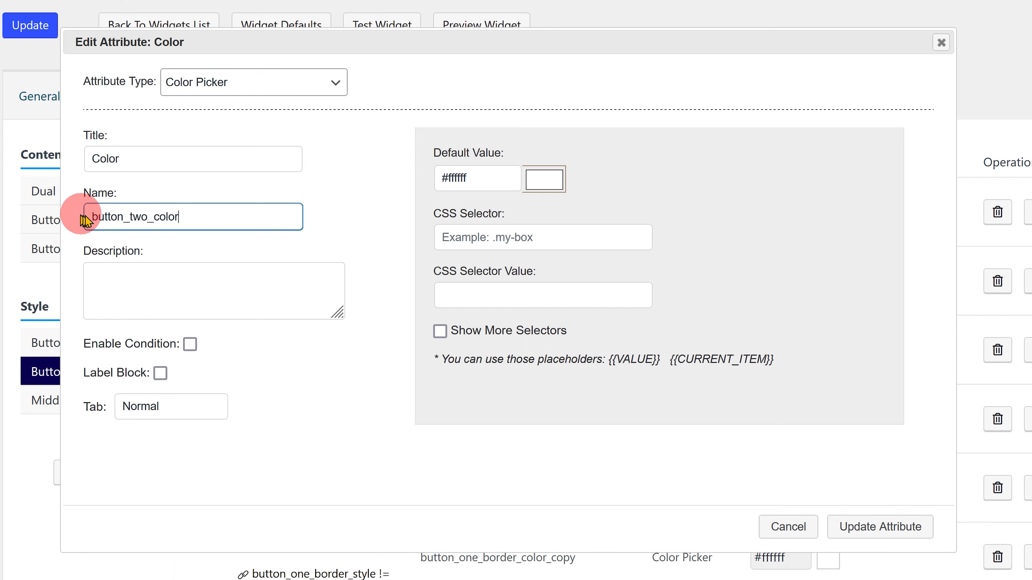
{"action": "left_click", "coordinate": [880, 526]}
Change the Button Two Typography attribute's name to button_two_typography, replace its CSS selector for the second button, and update it
{"action": "left_click", "coordinate": [277, 279]}
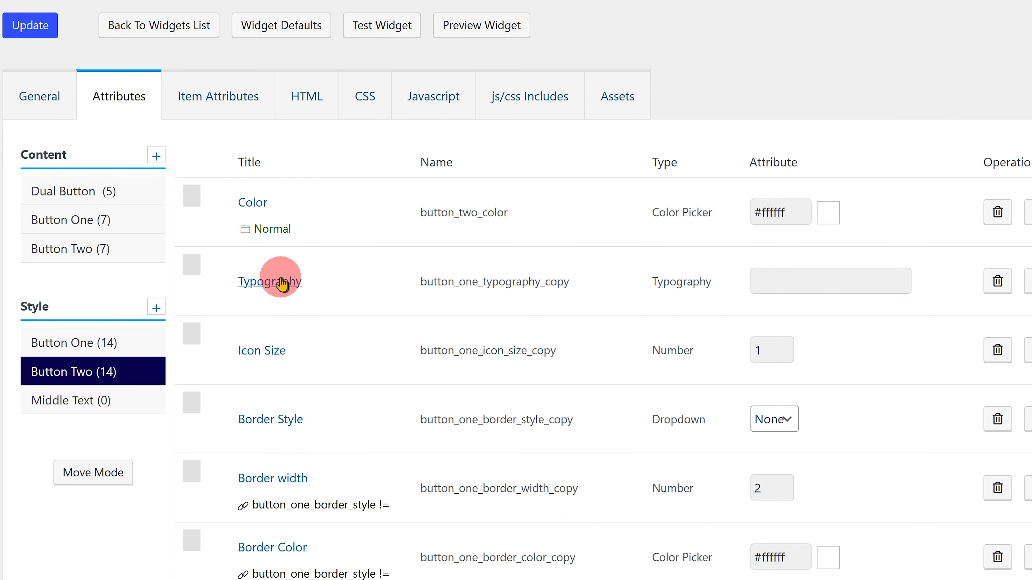
{"action": "left_click_drag", "start_coordinate": [261, 217], "coordinate": [57, 219]}
{"action": "type", "text": "button_two_typog"}
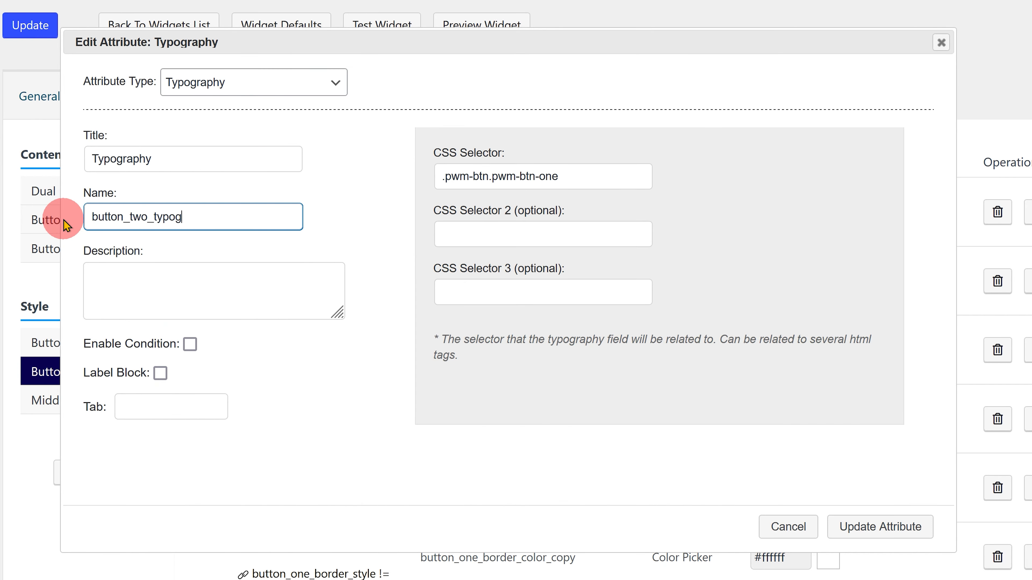
{"action": "type", "text": "raphy"}
{"action": "left_click_drag", "start_coordinate": [577, 176], "coordinate": [423, 183]}
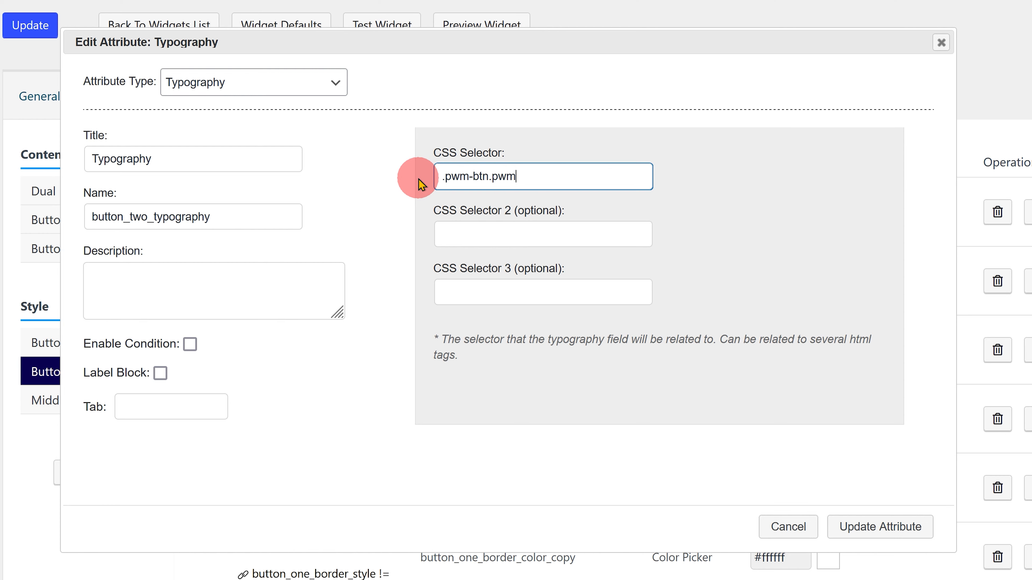
{"action": "left_click", "coordinate": [890, 530]}
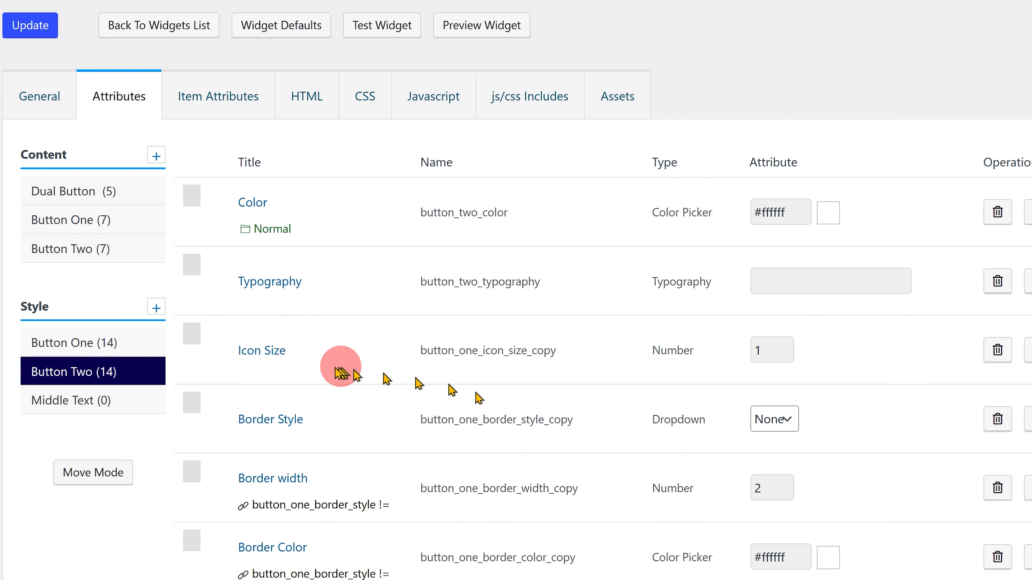
Change the Button Two Icon Size attribute's name to button_two_icon_size and update it
{"action": "left_click", "coordinate": [274, 360]}
{"action": "left_click_drag", "start_coordinate": [258, 217], "coordinate": [51, 216]}
{"action": "type", "text": "button_two_icon_size"}
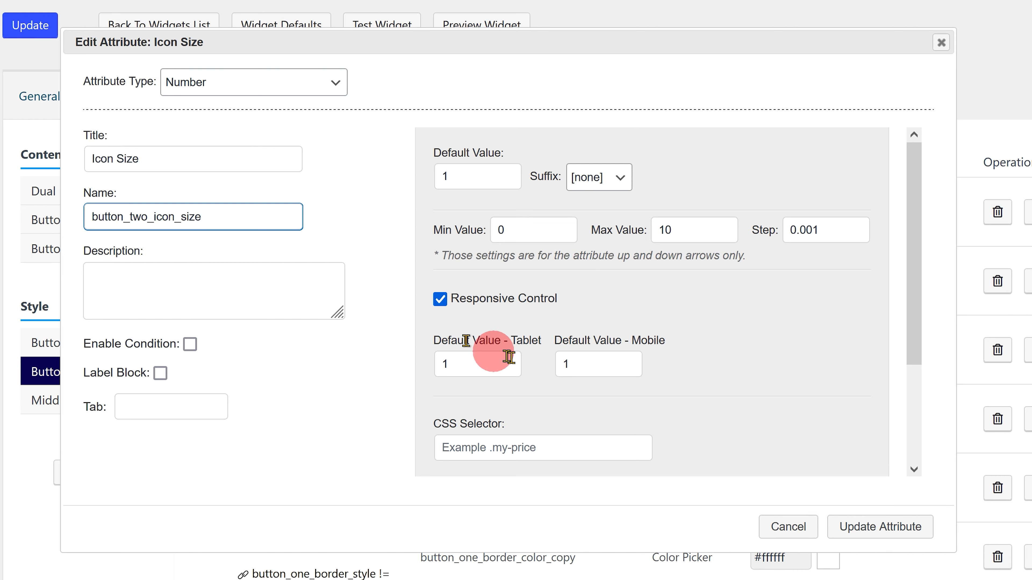
{"action": "left_click", "coordinate": [848, 526]}
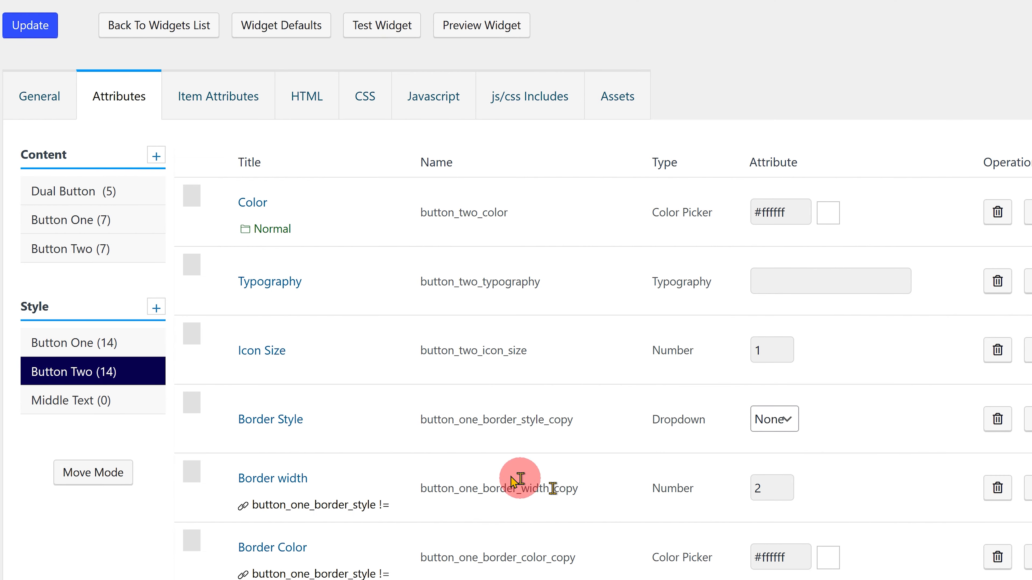
Change the Button Two Border Style attribute's name to button_two_border_style and update it
{"action": "left_click", "coordinate": [278, 415]}
{"action": "left_click_drag", "start_coordinate": [260, 216], "coordinate": [45, 223]}
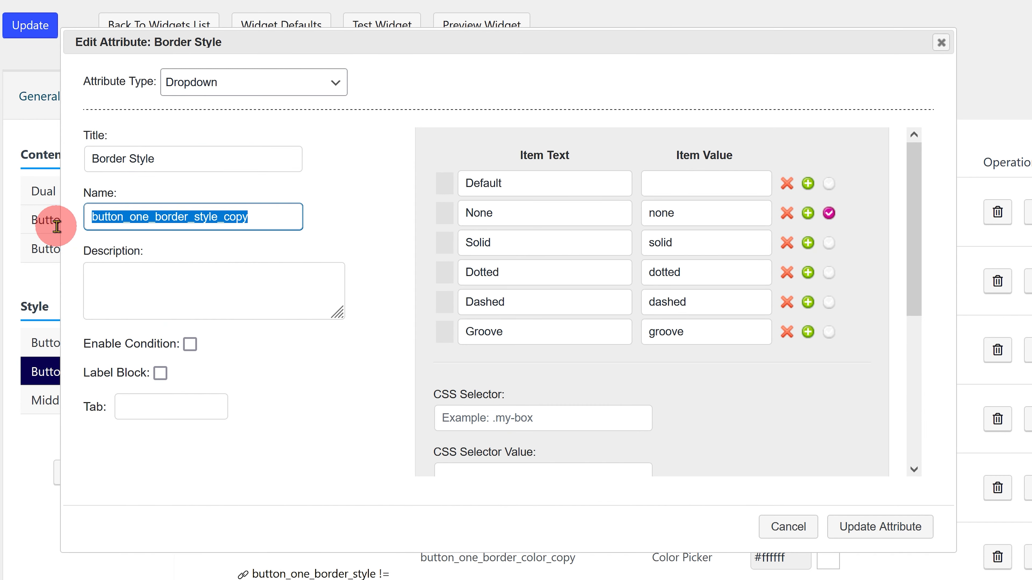
{"action": "type", "text": "button_two_border_style"}
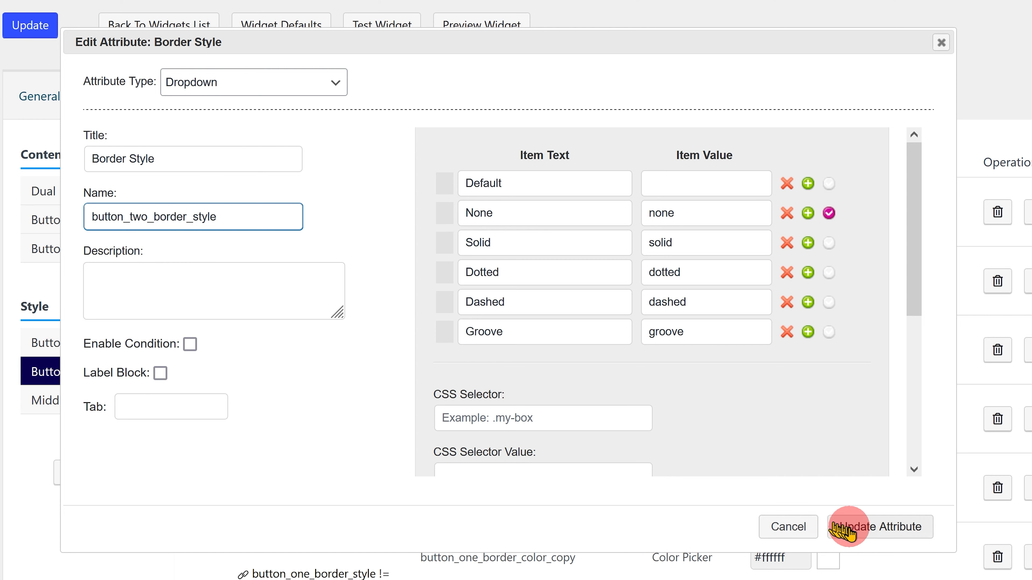
{"action": "left_click", "coordinate": [852, 527]}
Rename the Border width attribute button_two_border_width, make its condition depend on Button Two's Border Style not equal to Default, and update it
{"action": "left_click", "coordinate": [273, 479]}
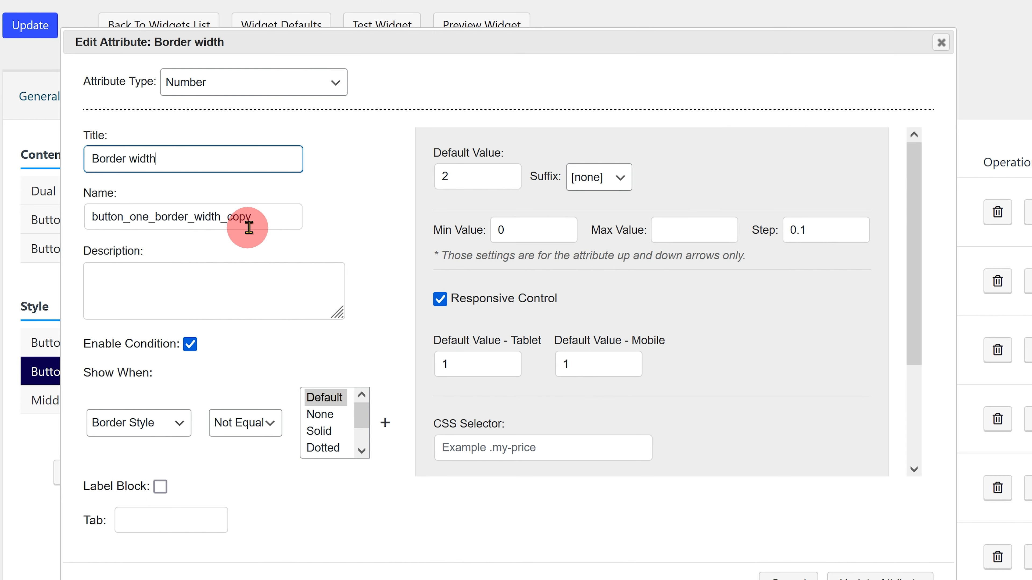
{"action": "left_click_drag", "start_coordinate": [247, 223], "coordinate": [75, 228]}
{"action": "type", "text": "button_two_bo"}
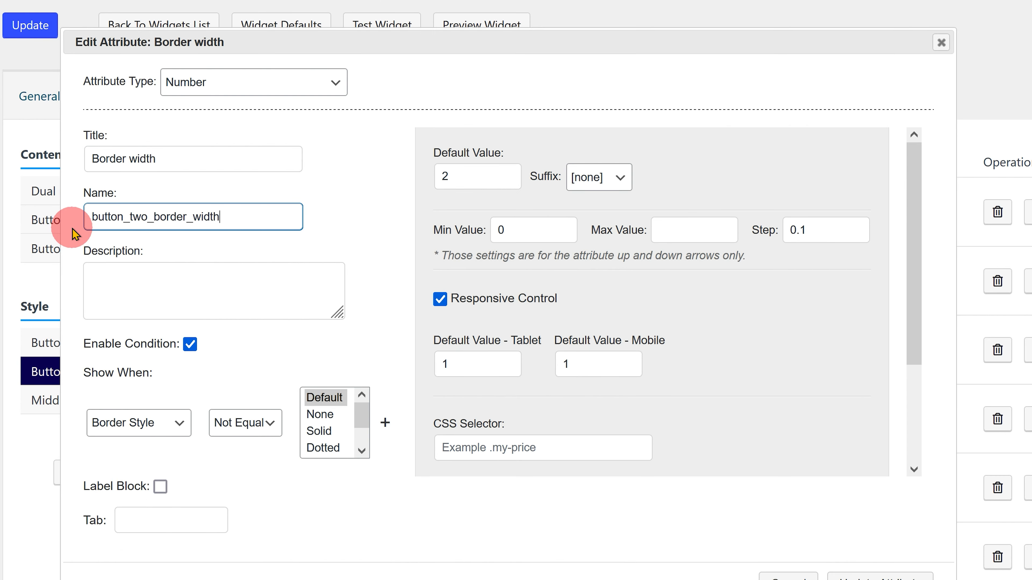
{"action": "left_click", "coordinate": [179, 421]}
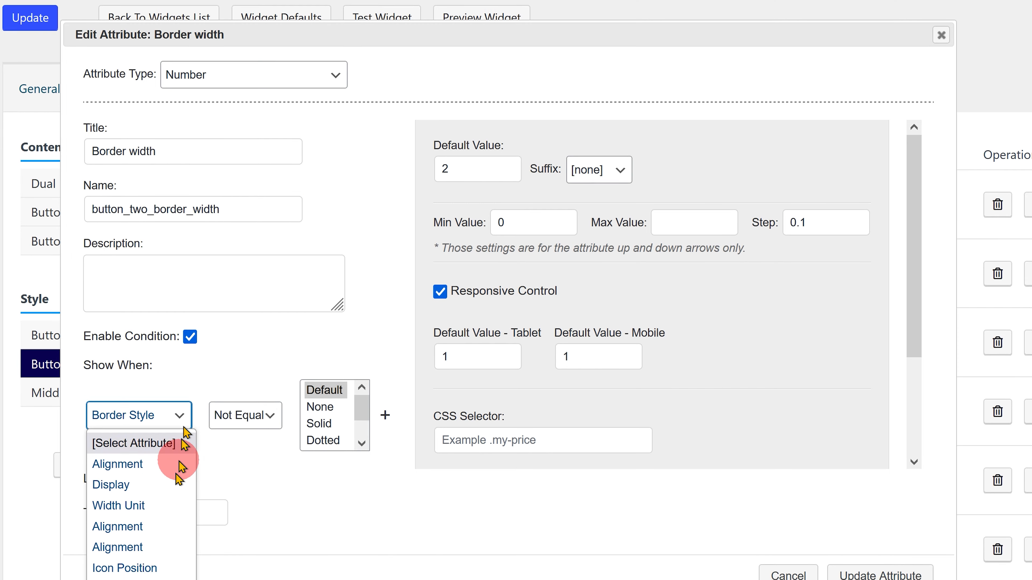
{"action": "left_click", "coordinate": [125, 562]}
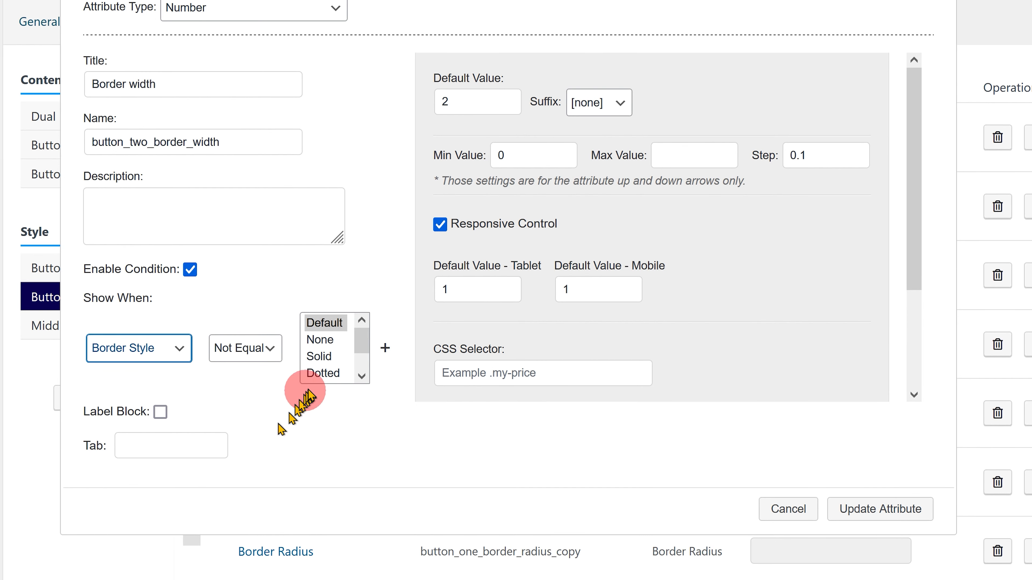
{"action": "left_click", "coordinate": [326, 325]}
{"action": "left_click", "coordinate": [863, 509]}
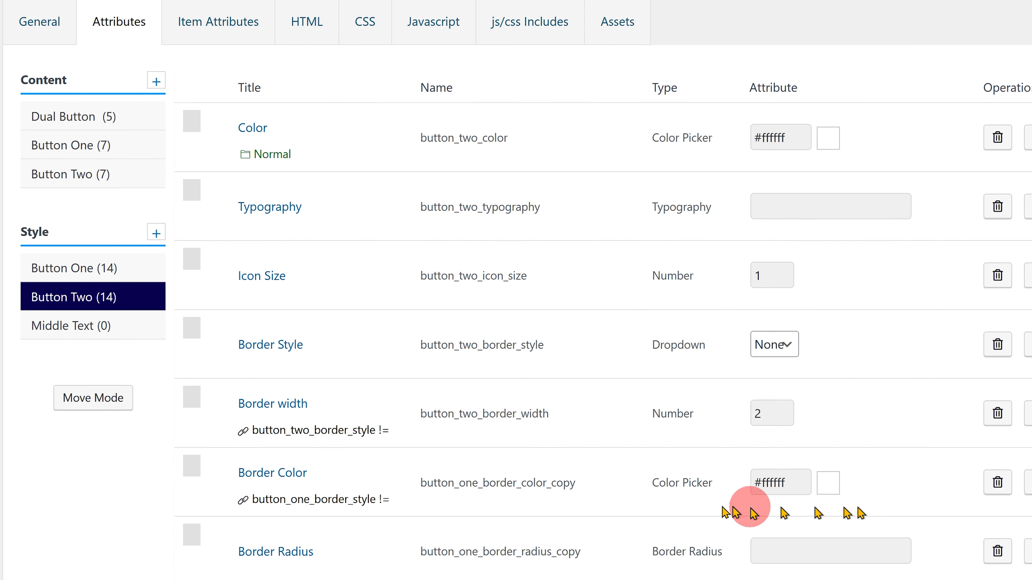
Rename the Border Color attribute button_two_border_color, make its condition depend on Button Two's Border Style not equal to Default, and update it
{"action": "left_click", "coordinate": [272, 480]}
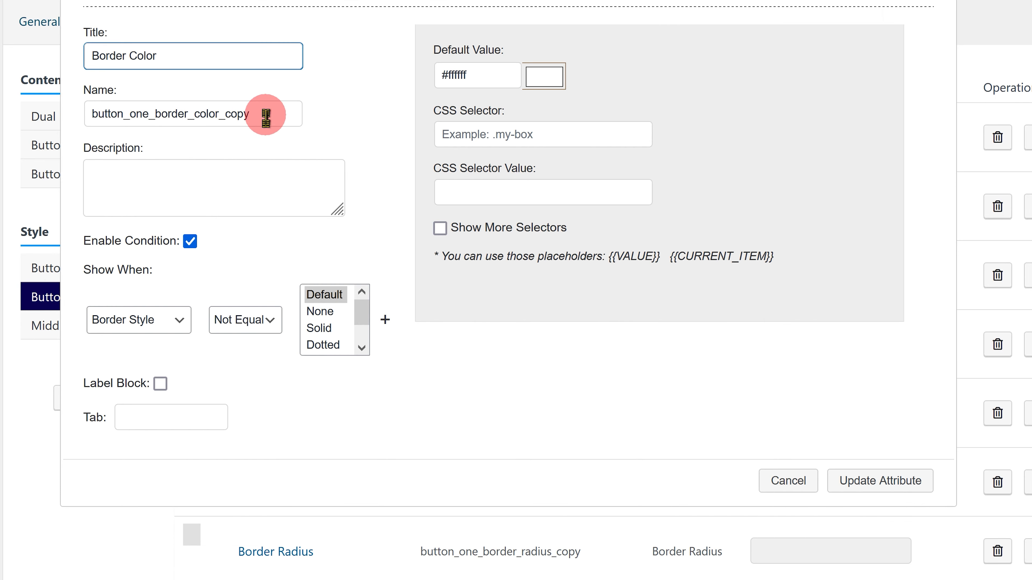
{"action": "left_click_drag", "start_coordinate": [265, 113], "coordinate": [69, 113]}
{"action": "type", "text": "button_tw"}
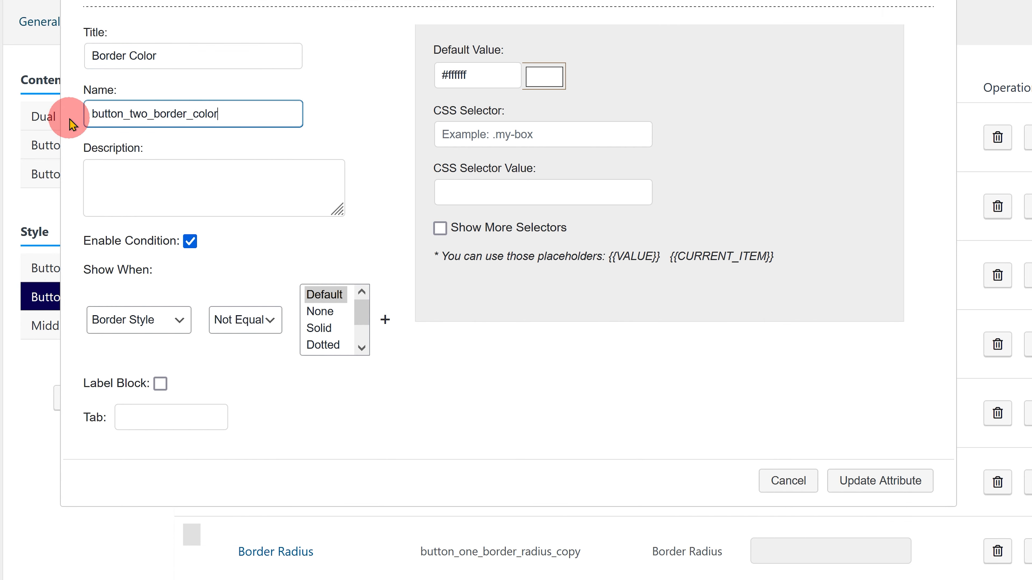
{"action": "left_click", "coordinate": [136, 319]}
{"action": "left_click", "coordinate": [171, 504]}
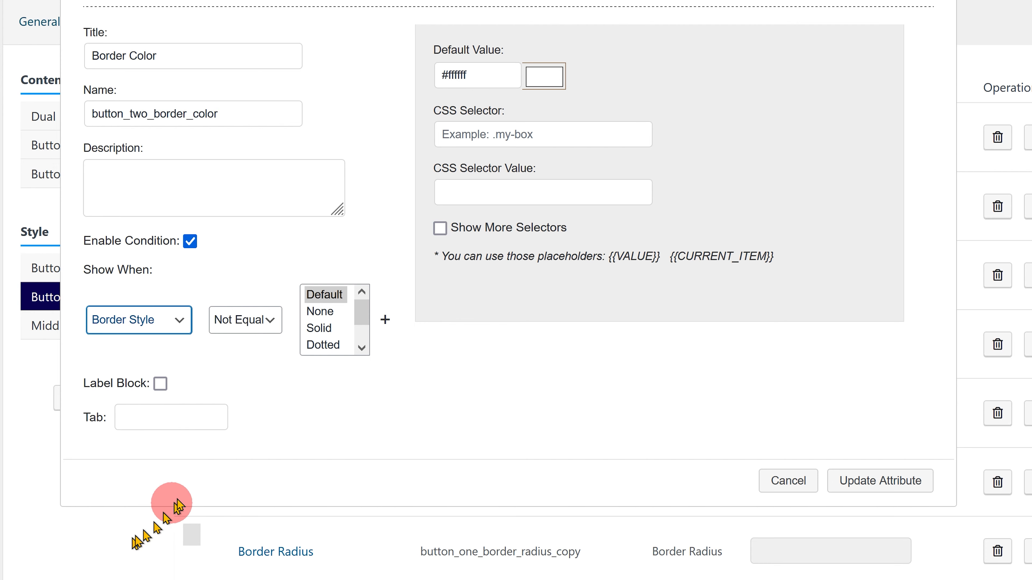
{"action": "left_click", "coordinate": [338, 295]}
{"action": "left_click", "coordinate": [853, 482]}
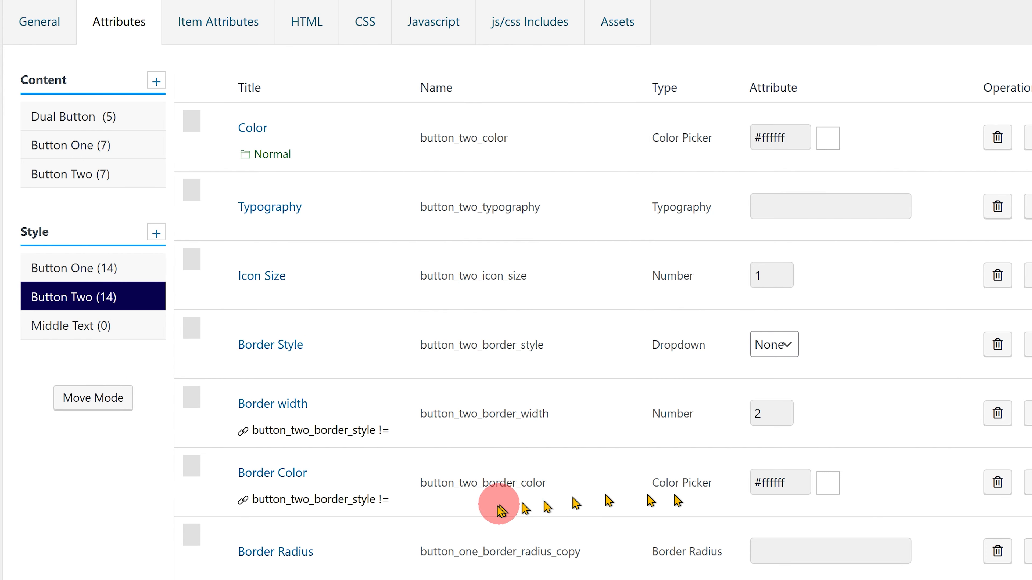
Rename the Border Radius attribute button_two_border_radius and set its CSS selector to .pwm-btn.pwm-btn-two
{"action": "left_click", "coordinate": [272, 552]}
{"action": "left_click_drag", "start_coordinate": [276, 112], "coordinate": [58, 118]}
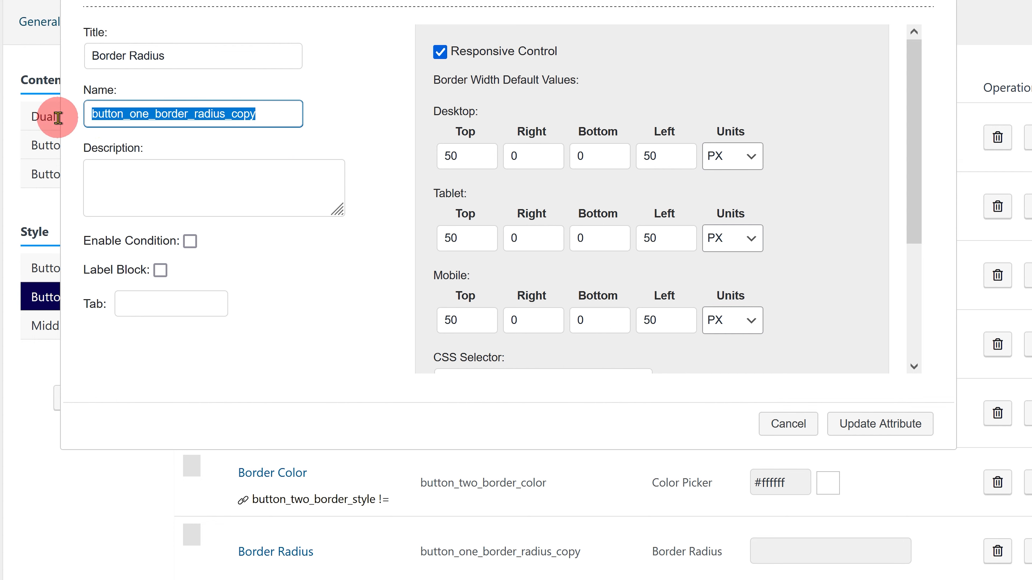
{"action": "type", "text": "button"}
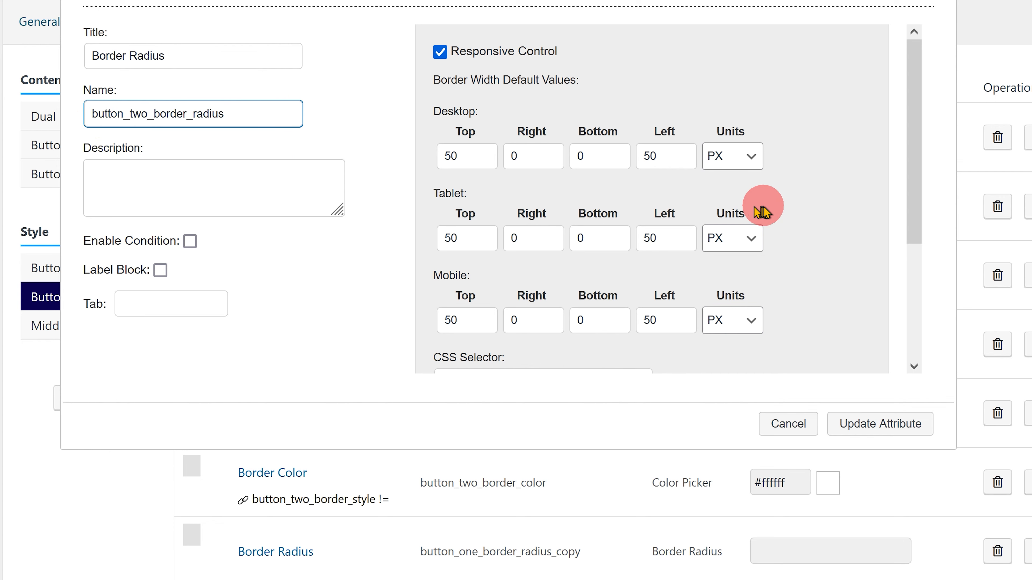
{"action": "scroll", "coordinate": [760, 206], "scroll_direction": "down", "scroll_amount": 3}
{"action": "left_click_drag", "start_coordinate": [566, 208], "coordinate": [412, 208]}
{"action": "type", "text": ".pw"}
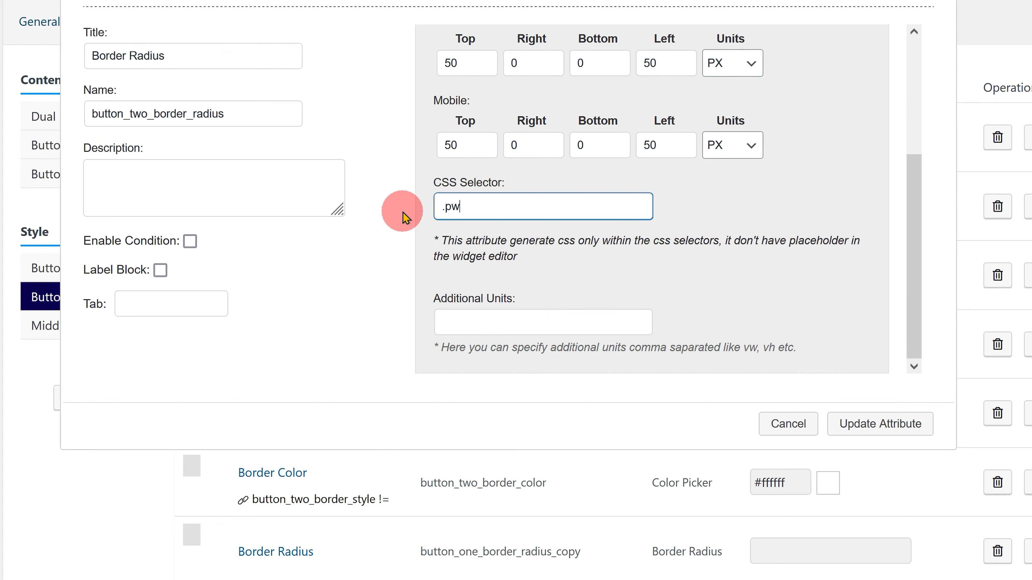
{"action": "type", "text": "m-btn.pwm-btn-two"}
Set the Border Radius attribute's Left default to 0 for desktop, tablet and mobile
{"action": "scroll", "coordinate": [551, 253], "scroll_direction": "up", "scroll_amount": 3}
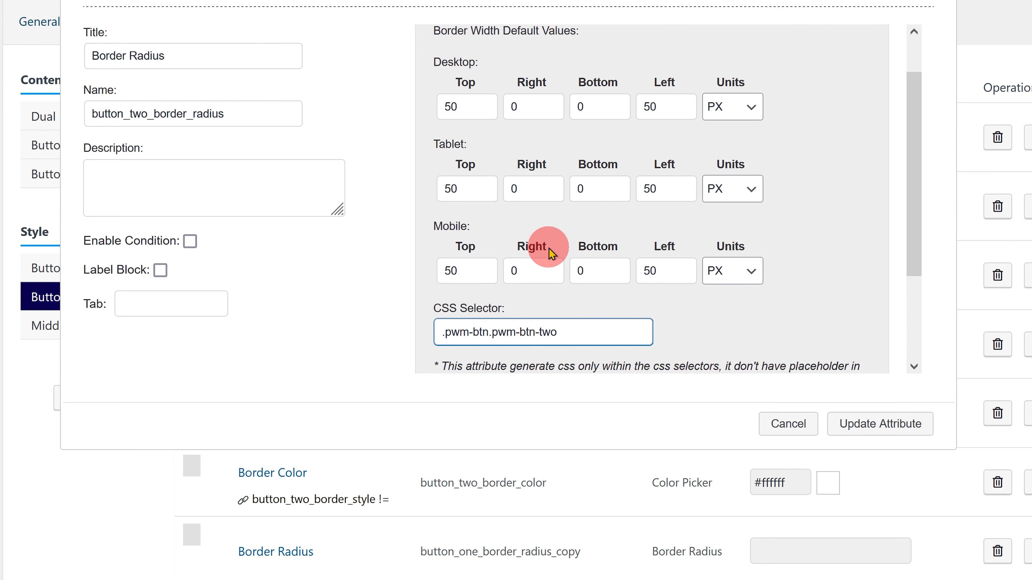
{"action": "double_click", "coordinate": [667, 108]}
{"action": "type", "text": "0"}
{"action": "left_click_drag", "start_coordinate": [674, 197], "coordinate": [638, 190]}
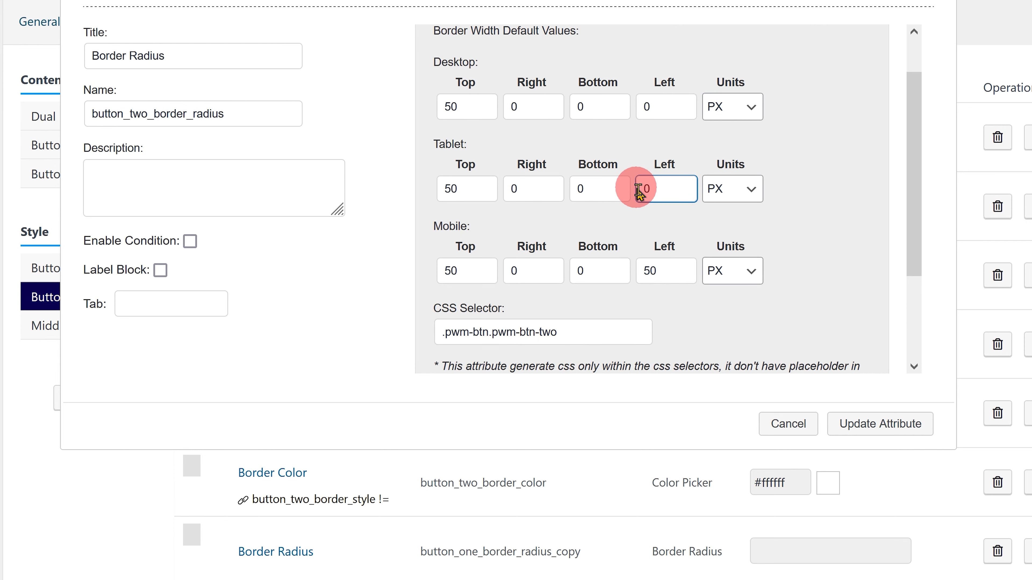
{"action": "double_click", "coordinate": [646, 270]}
{"action": "type", "text": "0"}
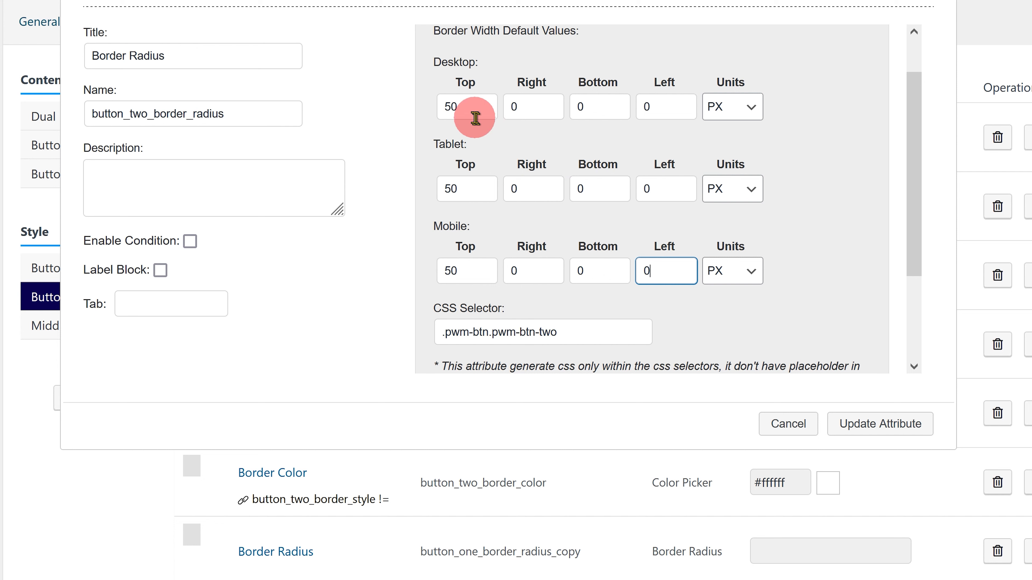
Set the Border Radius attribute's Right and Bottom defaults to 50 for desktop, tablet and mobile
{"action": "left_click_drag", "start_coordinate": [471, 108], "coordinate": [431, 108]}
{"action": "double_click", "coordinate": [508, 106]}
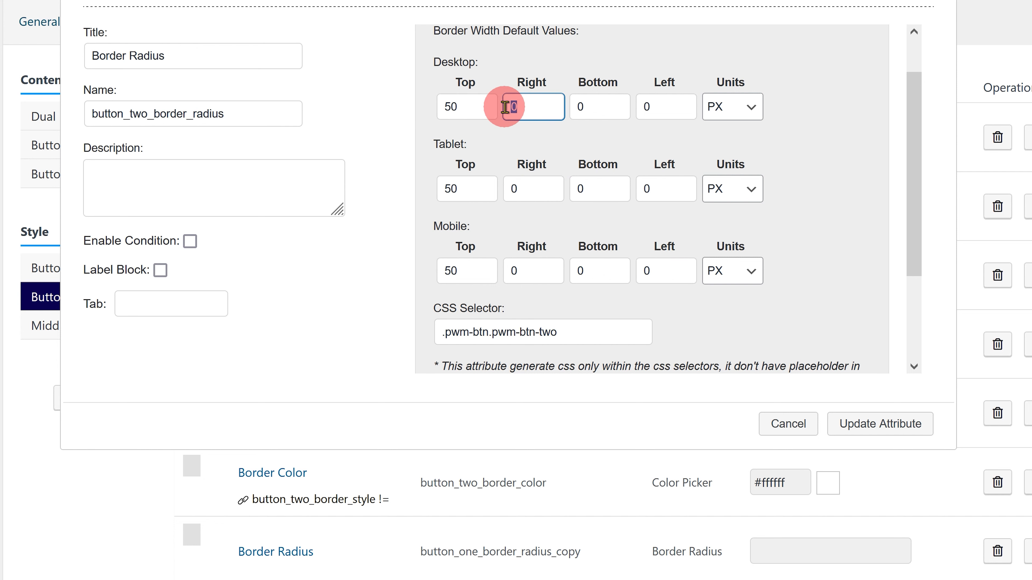
{"action": "type", "text": "50"}
{"action": "left_click_drag", "start_coordinate": [618, 108], "coordinate": [571, 114]}
{"action": "type", "text": "50"}
{"action": "double_click", "coordinate": [511, 188]}
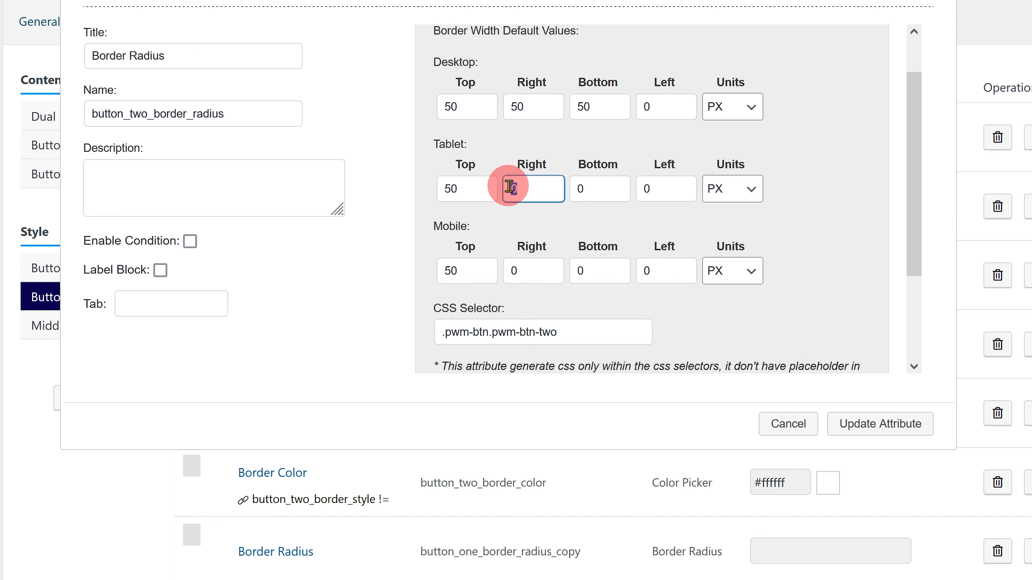
{"action": "type", "text": "50"}
{"action": "left_click_drag", "start_coordinate": [611, 189], "coordinate": [577, 189]}
{"action": "type", "text": "50"}
{"action": "left_click", "coordinate": [526, 264]}
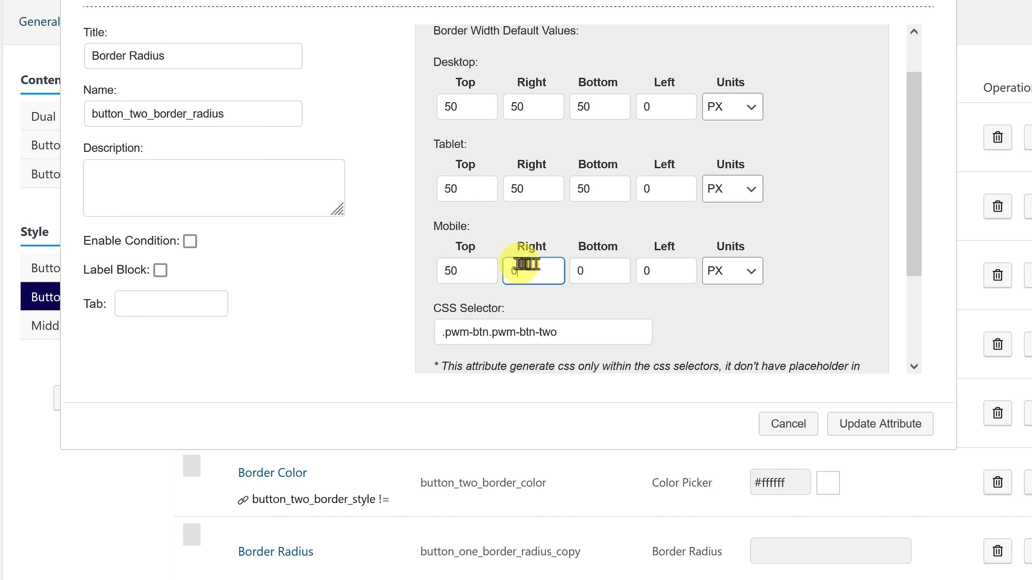
{"action": "type", "text": "50"}
{"action": "left_click_drag", "start_coordinate": [592, 272], "coordinate": [560, 270]}
{"action": "type", "text": "50"}
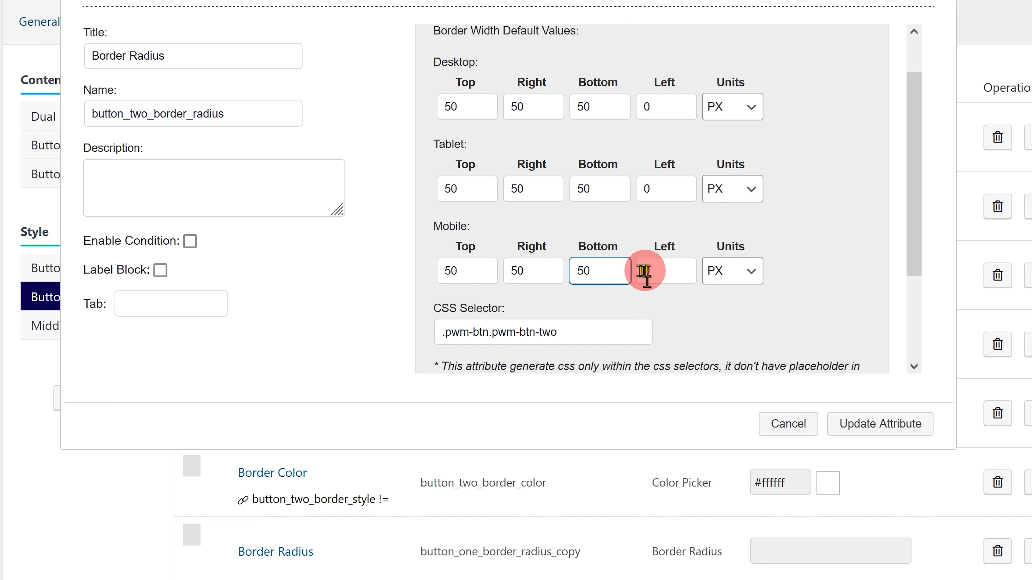
Set the Border Radius attribute's Top default to 0 for mobile, tablet and desktop, and update the attribute
{"action": "left_click_drag", "start_coordinate": [473, 271], "coordinate": [426, 271]}
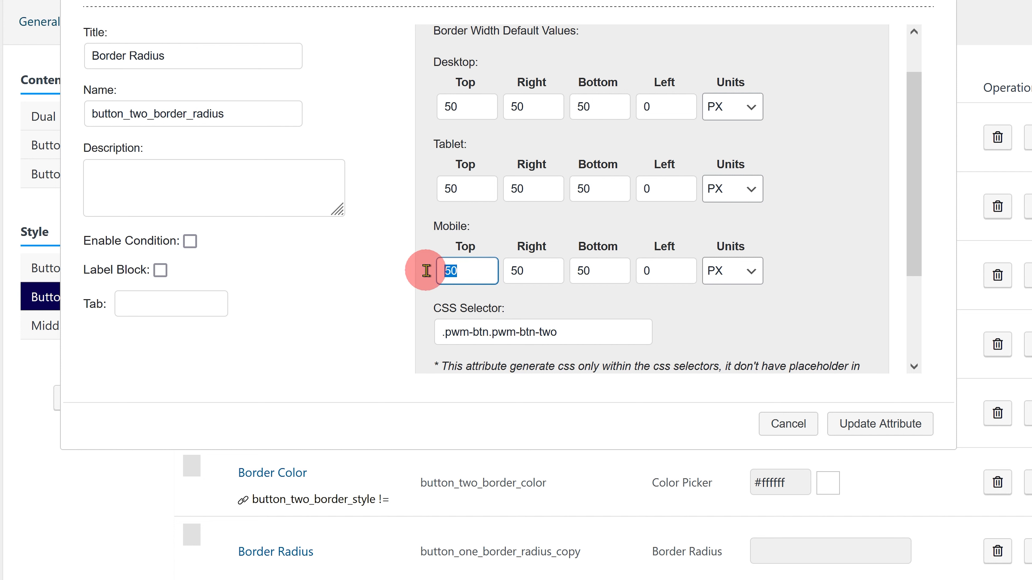
{"action": "type", "text": "0"}
{"action": "left_click_drag", "start_coordinate": [473, 190], "coordinate": [436, 181]}
{"action": "type", "text": "0"}
{"action": "left_click_drag", "start_coordinate": [473, 107], "coordinate": [438, 107]}
{"action": "type", "text": "0"}
{"action": "left_click", "coordinate": [854, 425]}
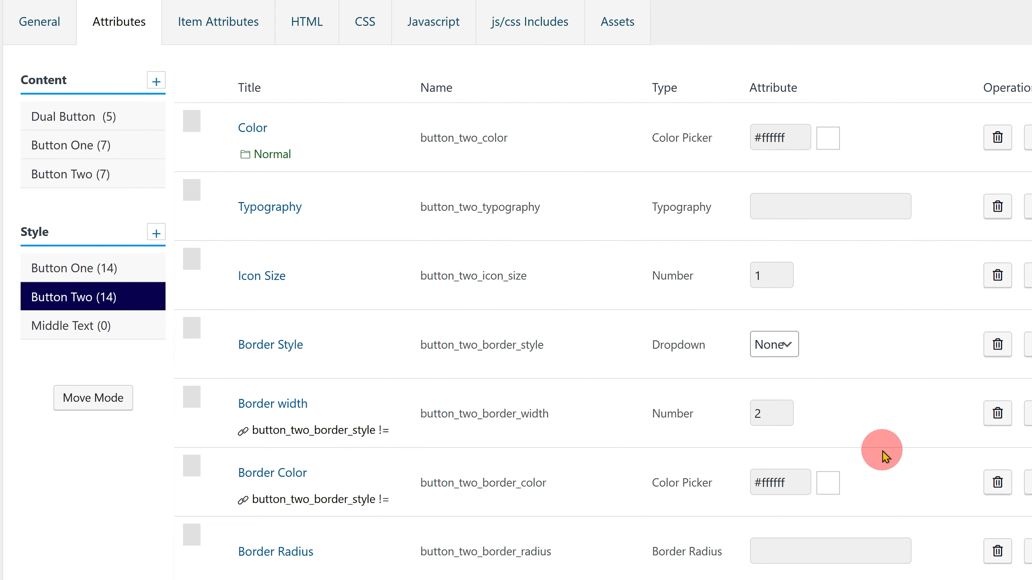
Rename the normal Background Color attribute button_two_background_color, set its default value to #3b3b3b, and update it
{"action": "scroll", "coordinate": [353, 528], "scroll_direction": "down", "scroll_amount": 2}
{"action": "left_click", "coordinate": [296, 466]}
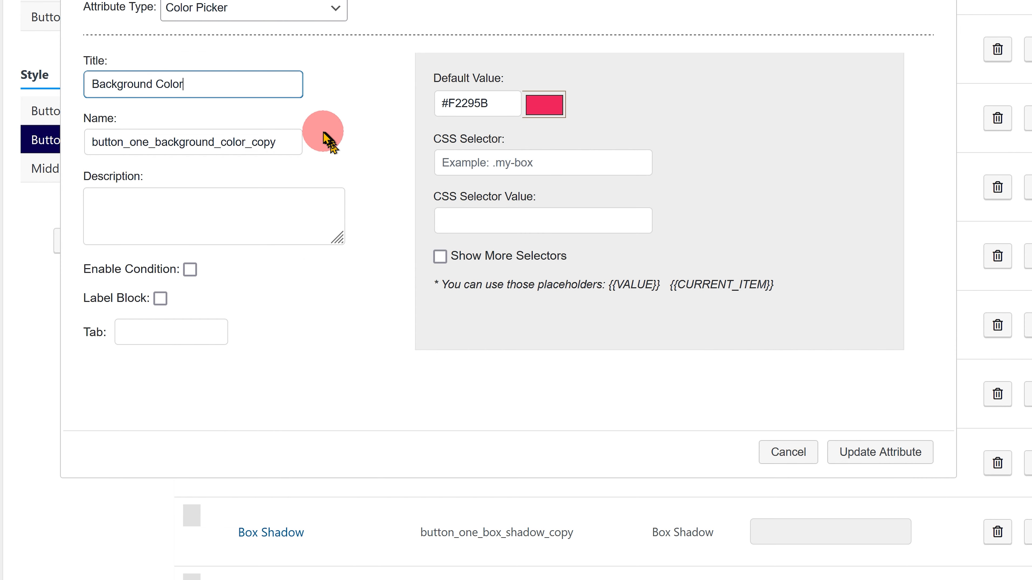
{"action": "left_click_drag", "start_coordinate": [297, 142], "coordinate": [23, 161]}
{"action": "type", "text": "button_two_background_color"}
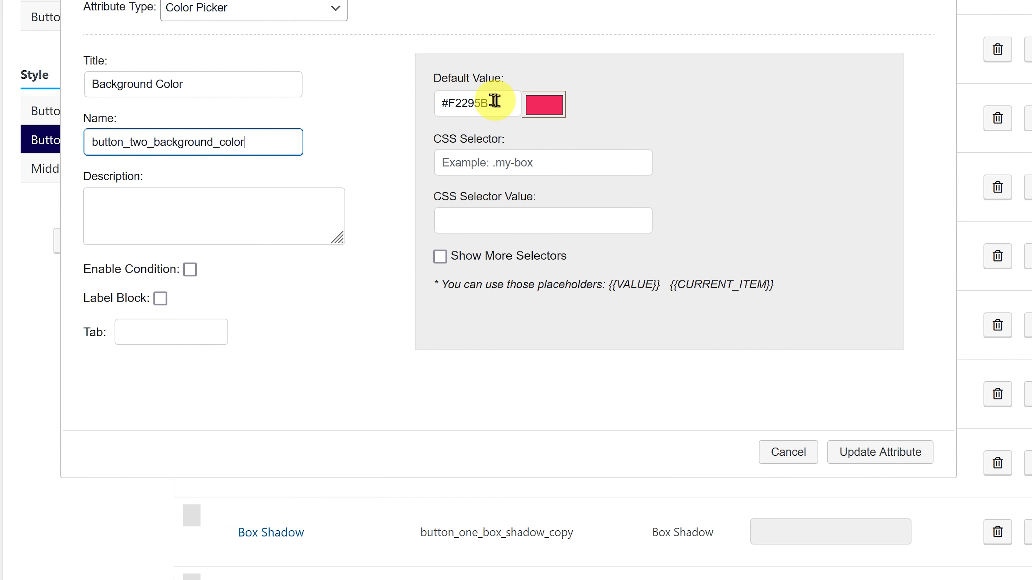
{"action": "left_click_drag", "start_coordinate": [491, 104], "coordinate": [417, 105]}
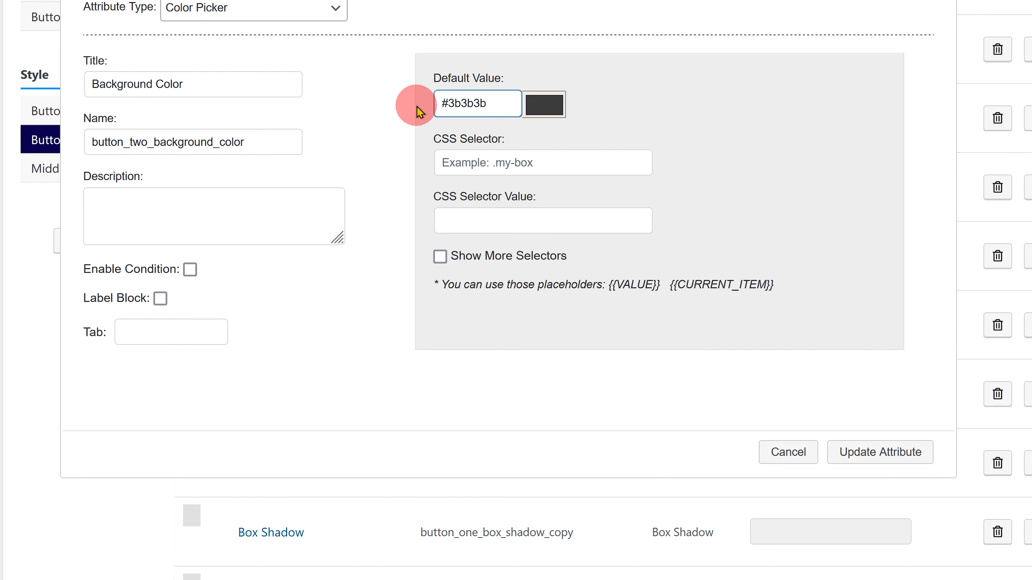
{"action": "left_click", "coordinate": [857, 450]}
Rename the Box Shadow attribute button_two_box_shadow, point its CSS selector to Button Two's class, and update it
{"action": "left_click", "coordinate": [270, 533]}
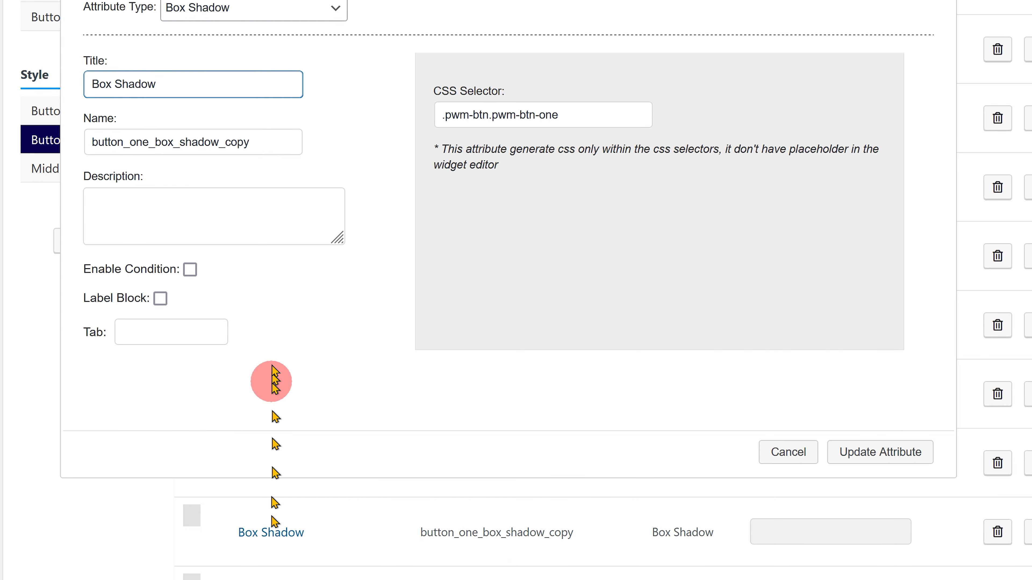
{"action": "left_click_drag", "start_coordinate": [264, 142], "coordinate": [69, 143]}
{"action": "type", "text": "button_two_box_shadow"}
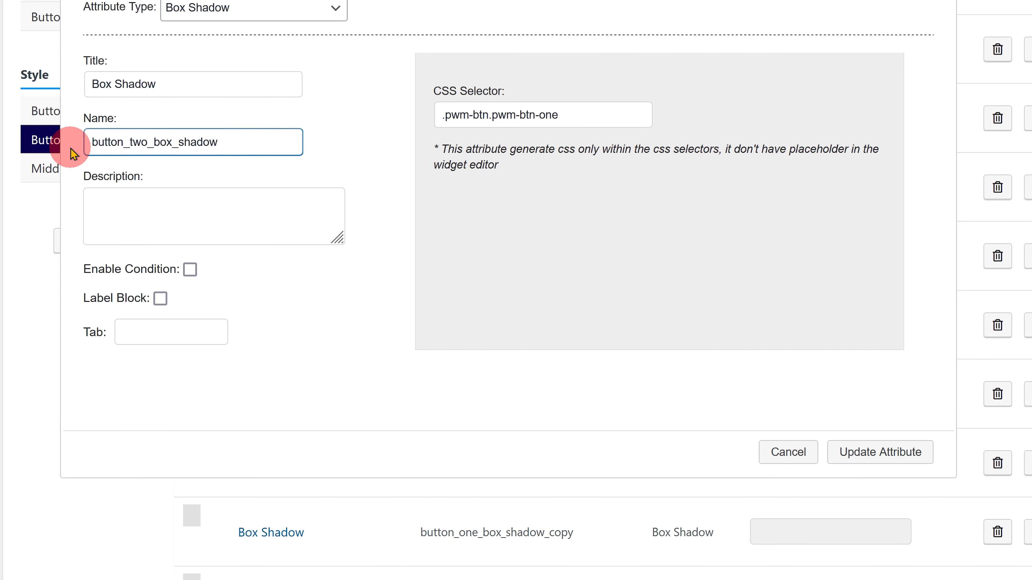
{"action": "left_click_drag", "start_coordinate": [569, 115], "coordinate": [440, 114]}
{"action": "type", "text": "."}
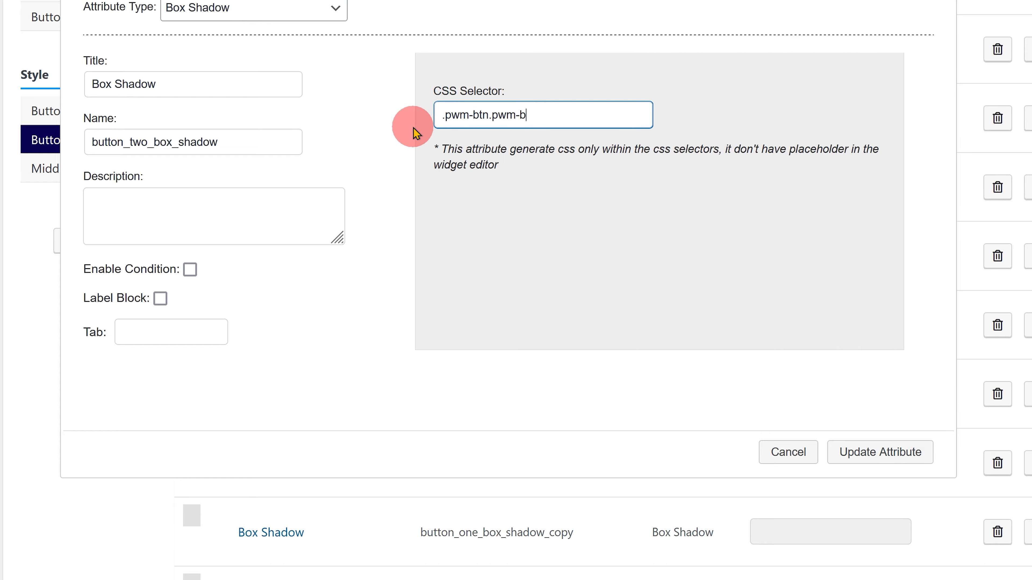
{"action": "left_click", "coordinate": [883, 450]}
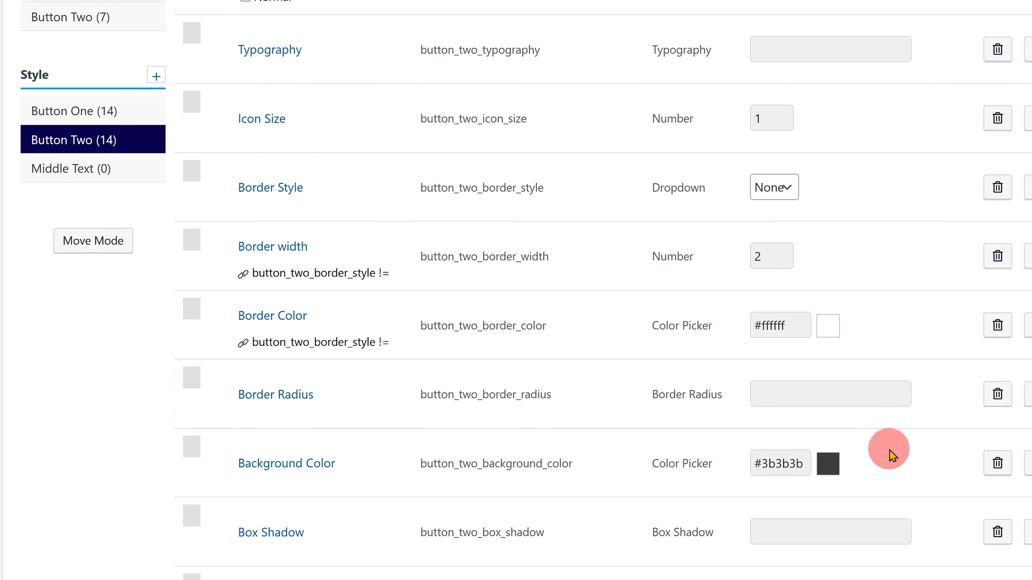
Change the Top/Bot Padding attribute's name to button_two_top_bot_padding and update it
{"action": "scroll", "coordinate": [890, 450], "scroll_direction": "down", "scroll_amount": 5}
{"action": "left_click", "coordinate": [285, 131]}
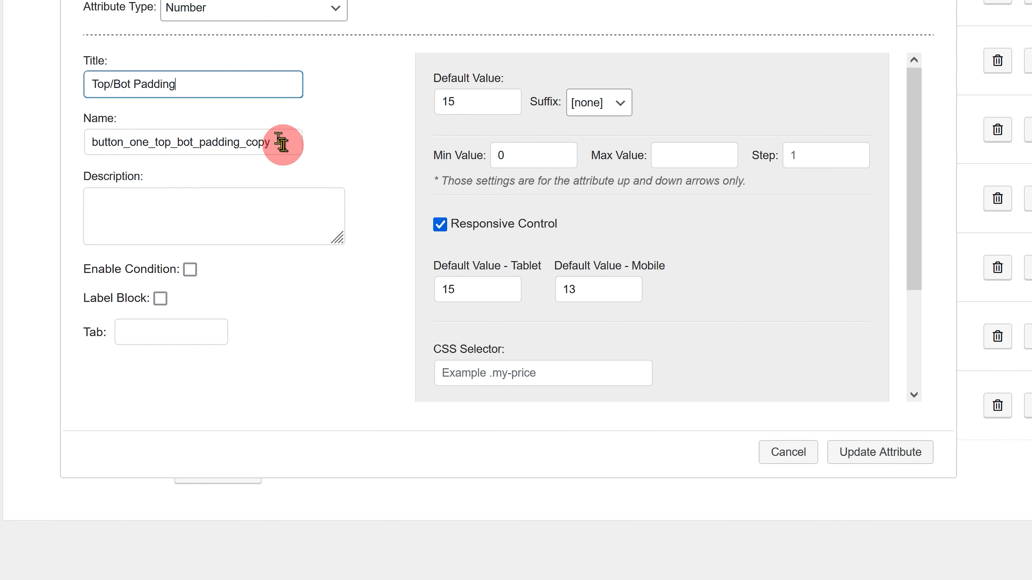
{"action": "left_click_drag", "start_coordinate": [281, 143], "coordinate": [18, 150]}
{"action": "type", "text": "button_"}
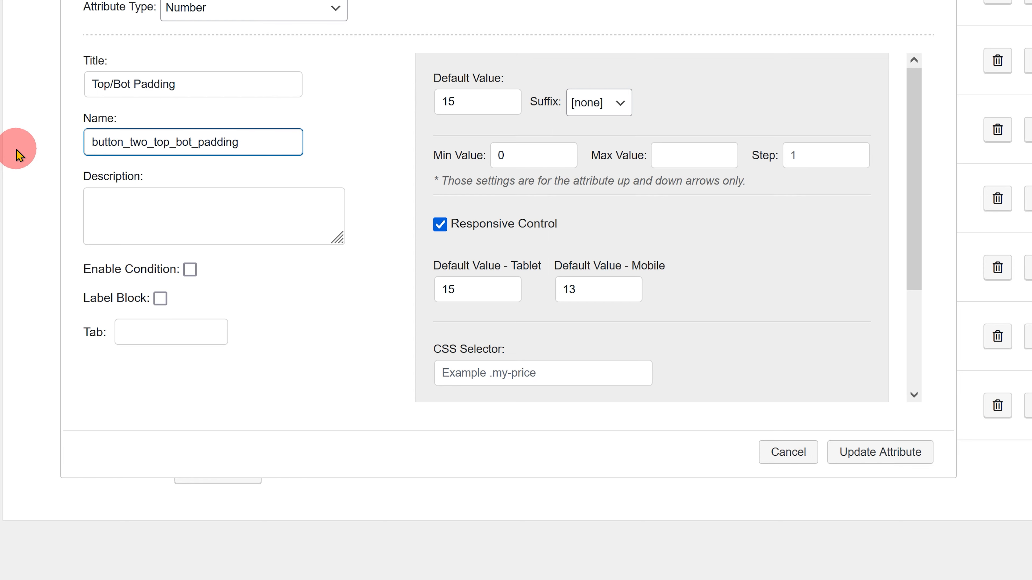
{"action": "left_click", "coordinate": [890, 455]}
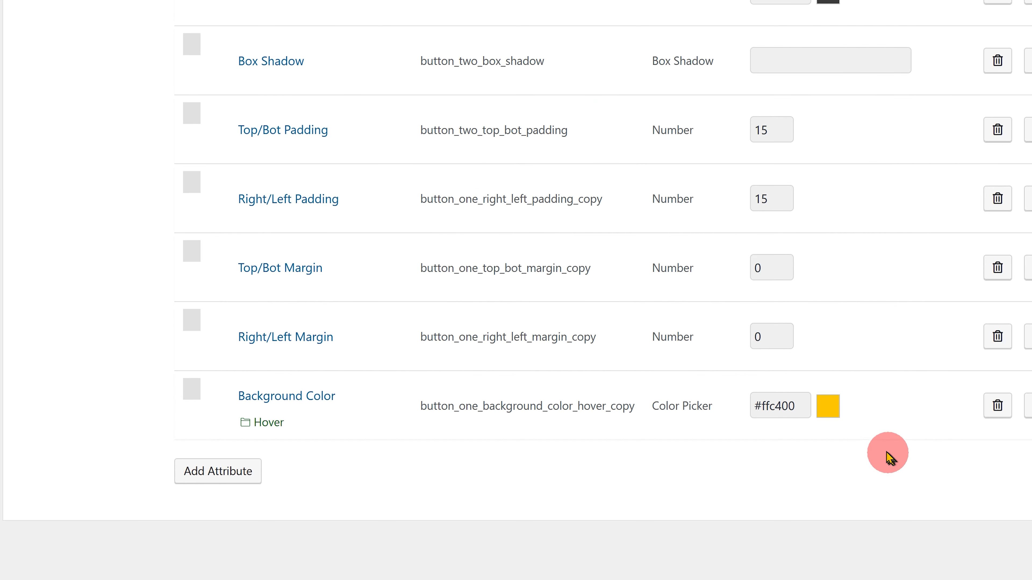
Change the Right/Left Padding attribute's name to button_two_right_left_padding and update it
{"action": "left_click", "coordinate": [301, 199]}
{"action": "left_click_drag", "start_coordinate": [280, 142], "coordinate": [80, 147]}
{"action": "type", "text": "b"}
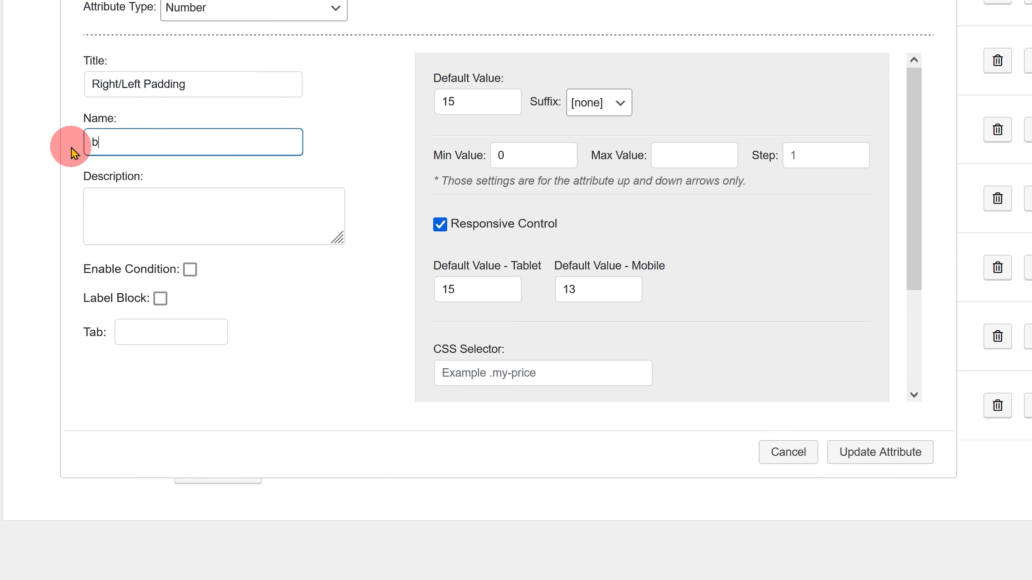
{"action": "type", "text": "utton_two_right_left_padding"}
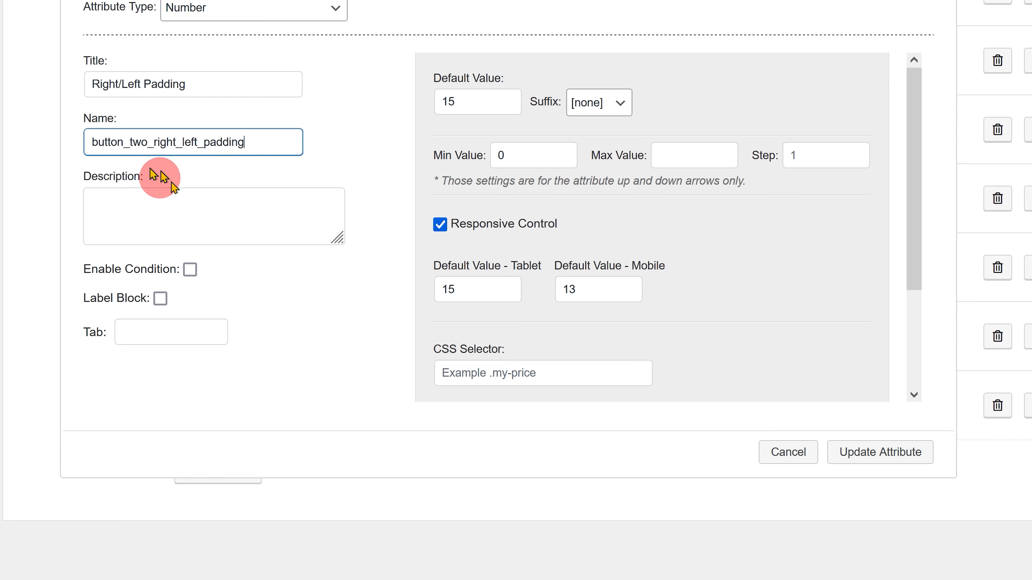
{"action": "left_click", "coordinate": [863, 452]}
Change the Top/Bot Margin attribute's name to button_two_top_bot_margin and update it
{"action": "left_click", "coordinate": [299, 268]}
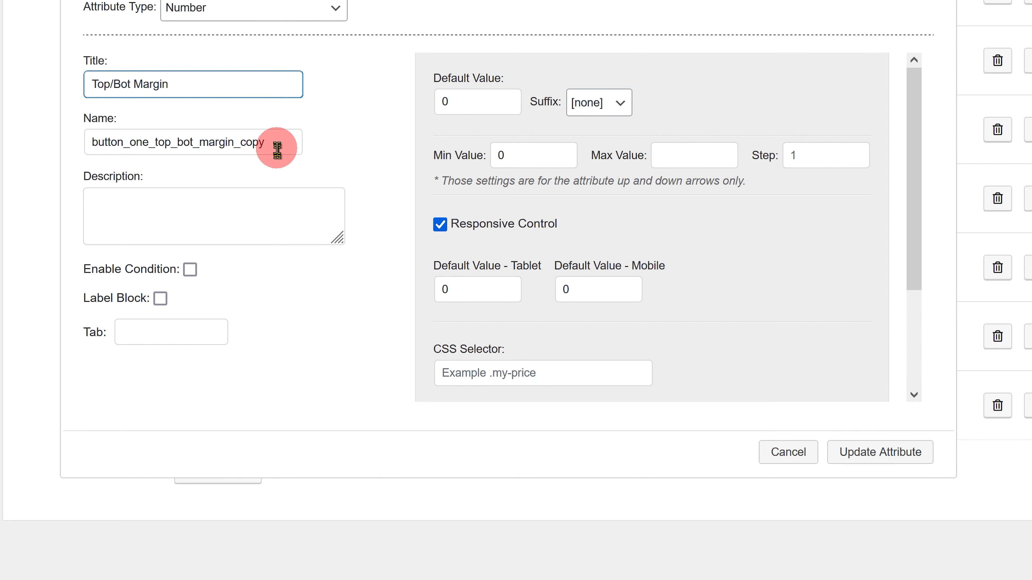
{"action": "left_click_drag", "start_coordinate": [276, 143], "coordinate": [92, 139]}
{"action": "type", "text": "button_two_t"}
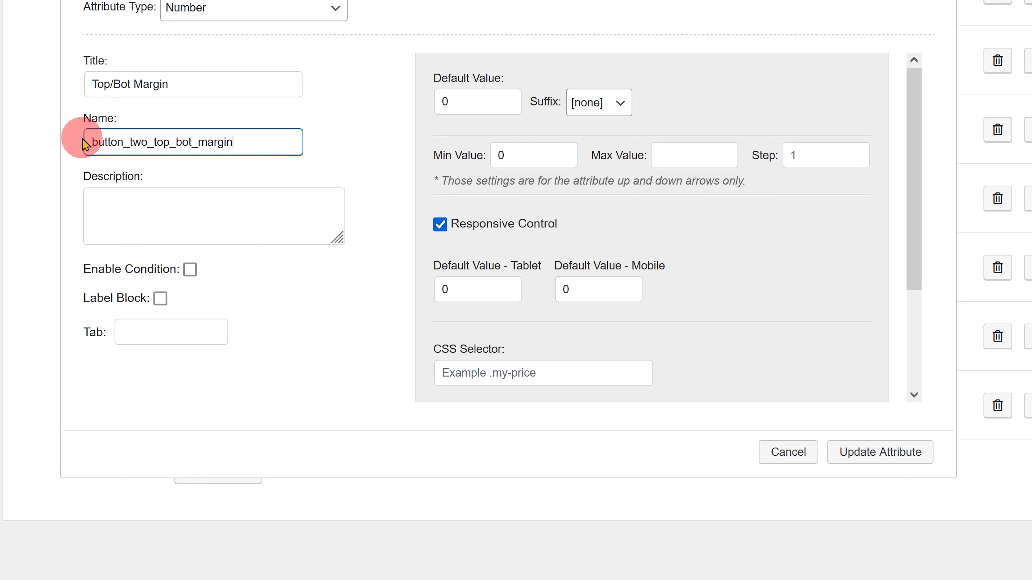
{"action": "left_click", "coordinate": [857, 454]}
Change the Right/Left Margin attribute's name to button_two_right_left_margin and update it
{"action": "left_click", "coordinate": [307, 339]}
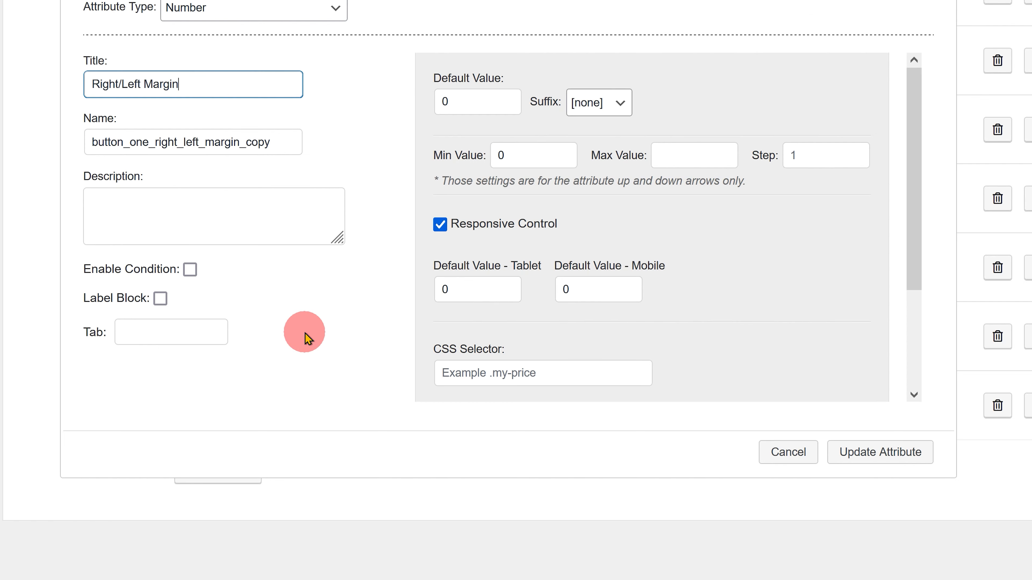
{"action": "left_click_drag", "start_coordinate": [265, 143], "coordinate": [80, 143]}
{"action": "type", "text": "button_tw"}
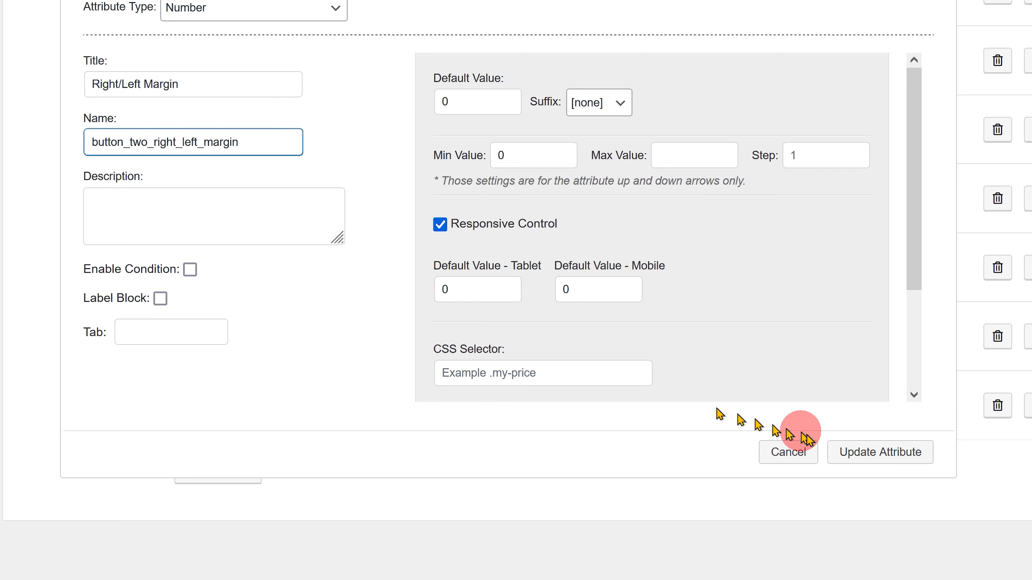
{"action": "left_click", "coordinate": [853, 452]}
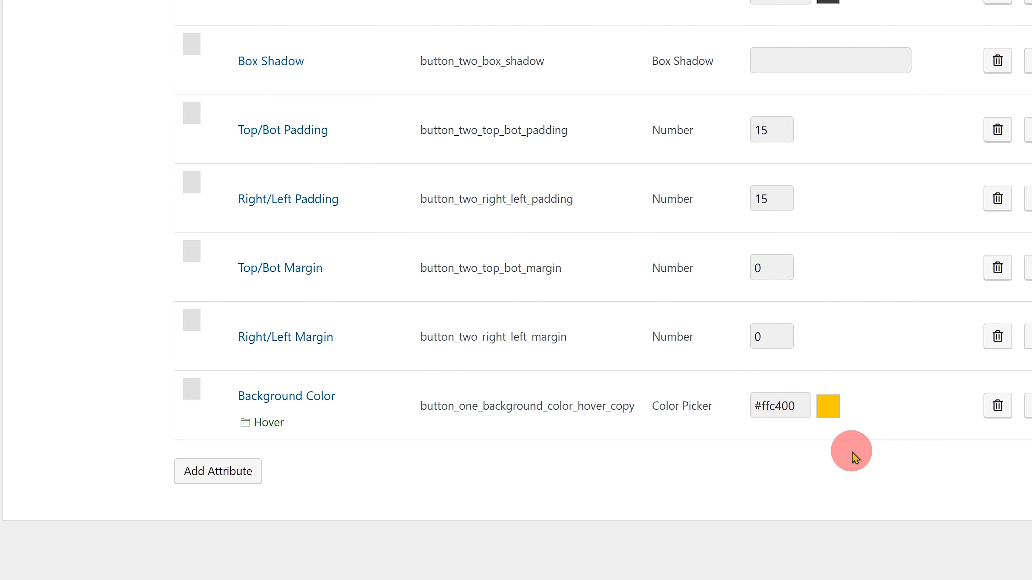
Rename the Hover Background Color attribute button_two_background_color_hover, enter #ffc400 as its default value, and update it
{"action": "left_click", "coordinate": [317, 399]}
{"action": "double_click", "coordinate": [290, 144]}
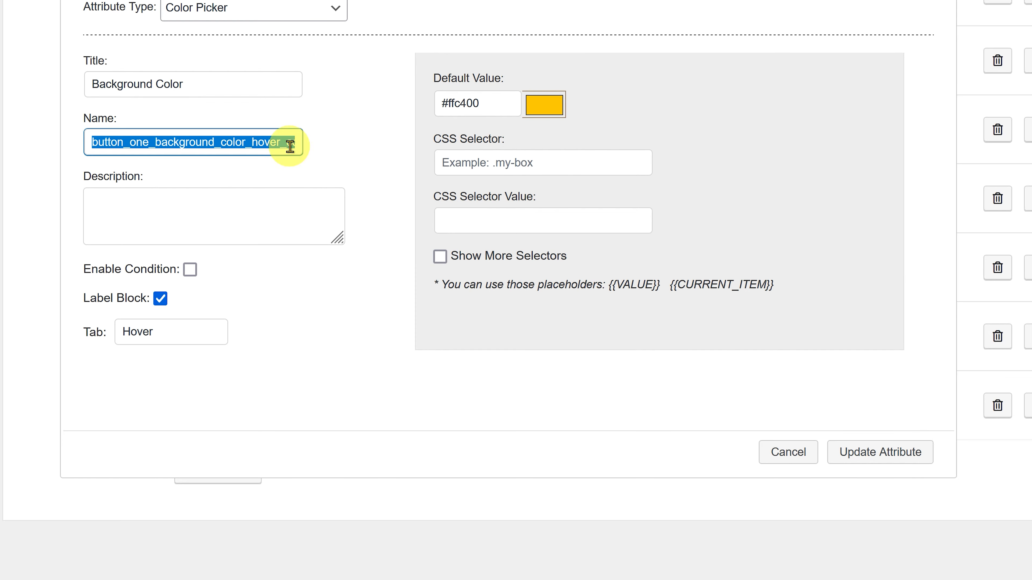
{"action": "type", "text": "button_tw"}
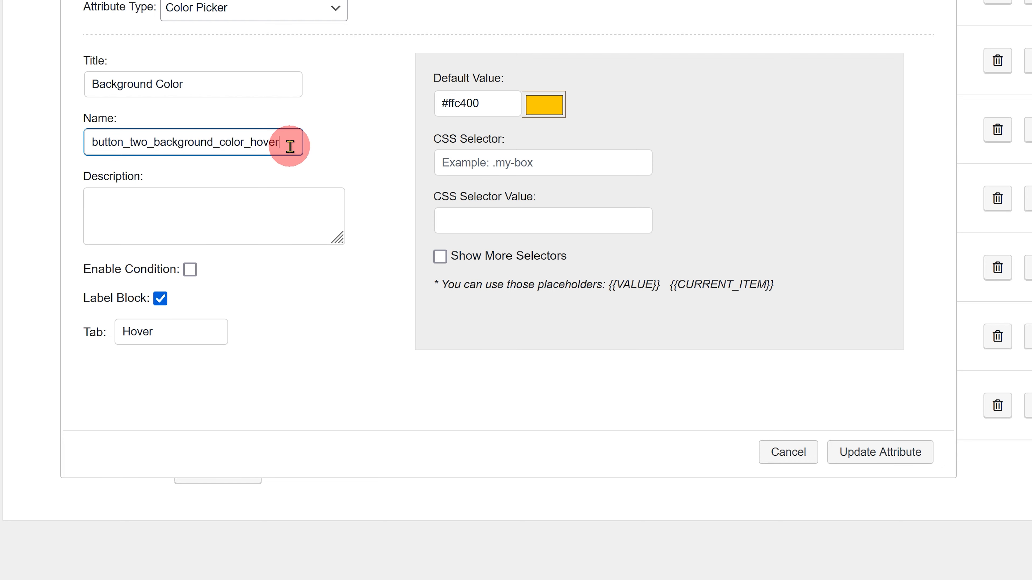
{"action": "left_click_drag", "start_coordinate": [502, 106], "coordinate": [416, 115]}
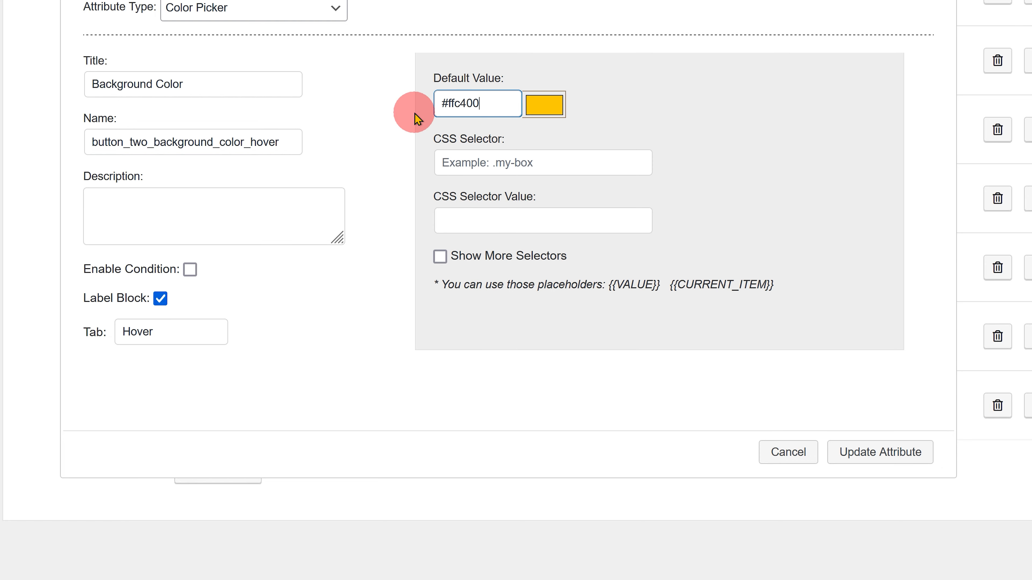
{"action": "left_click", "coordinate": [861, 458]}
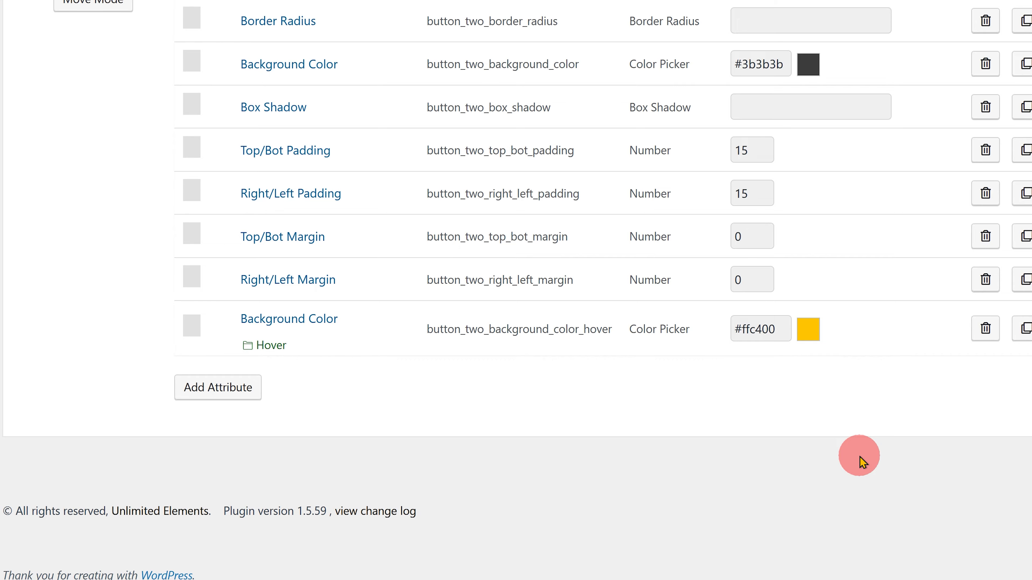
Add a Color Picker attribute titled Color, named middle_text_color, with default value #000000 to the Middle Text style section
{"action": "scroll", "coordinate": [860, 463], "scroll_direction": "up", "scroll_amount": 10}
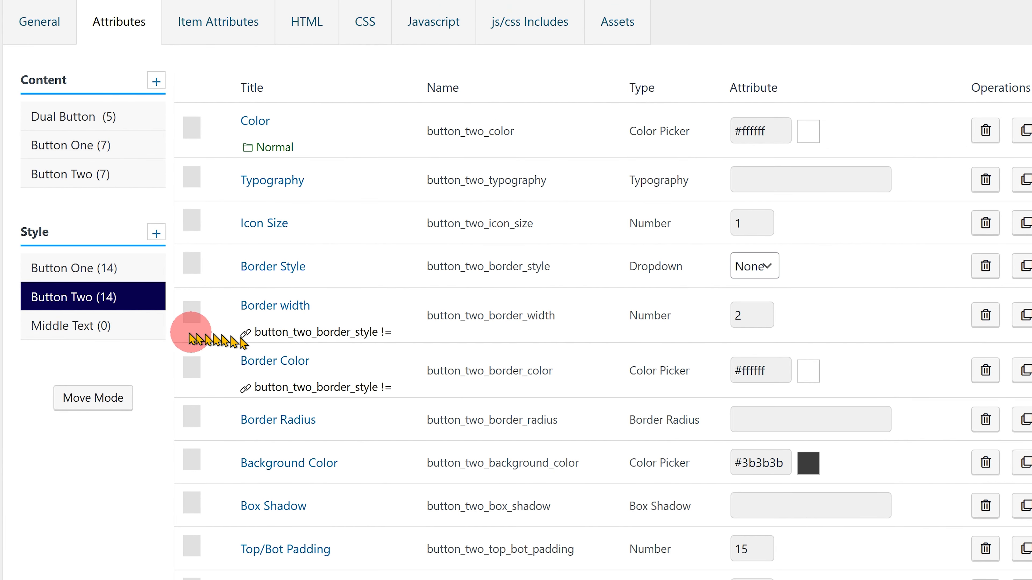
{"action": "left_click", "coordinate": [77, 325]}
{"action": "scroll", "coordinate": [209, 202], "scroll_direction": "up", "scroll_amount": 2}
{"action": "left_click", "coordinate": [209, 202]}
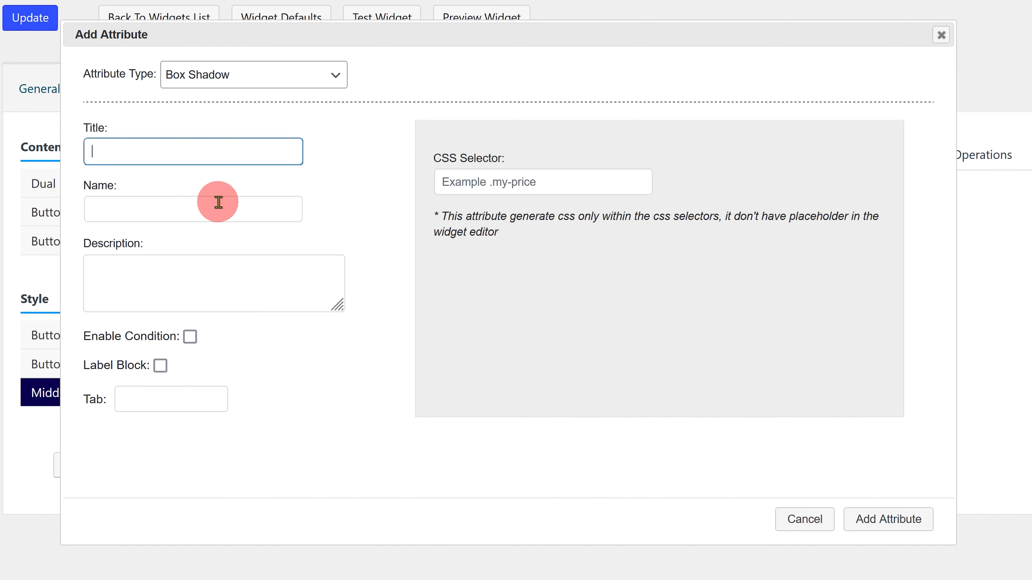
{"action": "left_click", "coordinate": [249, 80]}
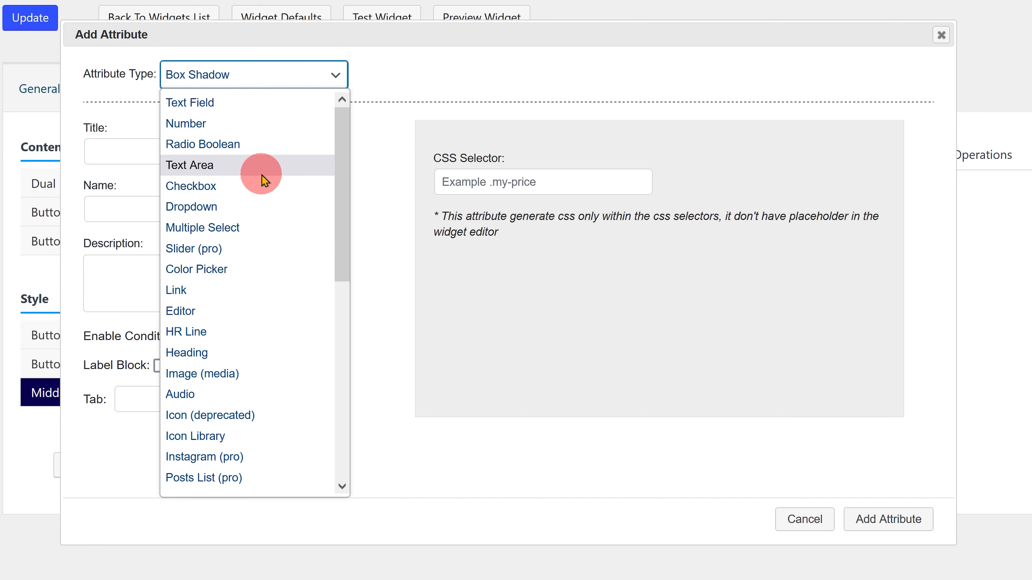
{"action": "left_click", "coordinate": [243, 269]}
{"action": "type", "text": "Color"}
{"action": "left_click", "coordinate": [232, 217]}
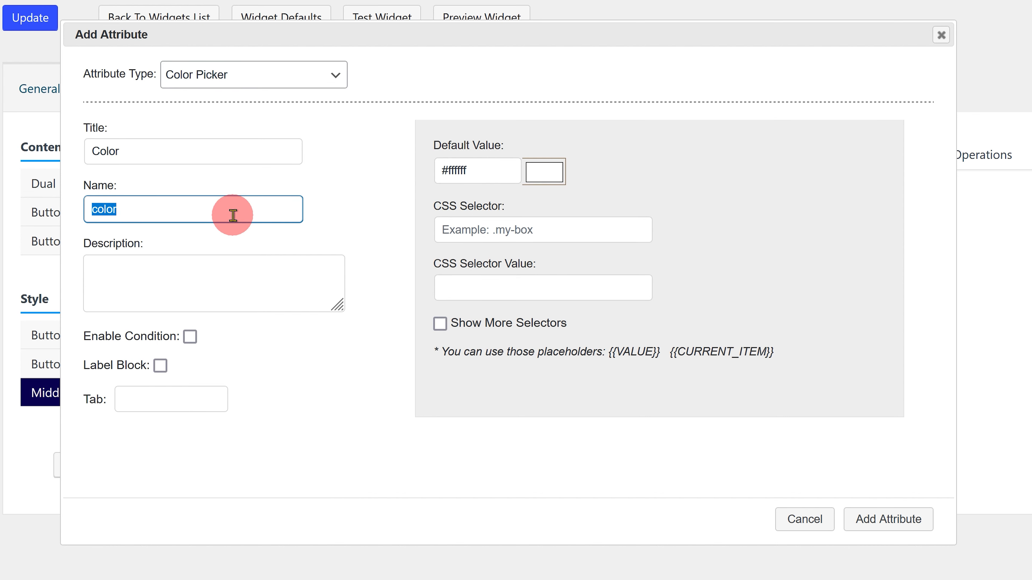
{"action": "left_click_drag", "start_coordinate": [484, 171], "coordinate": [412, 175]}
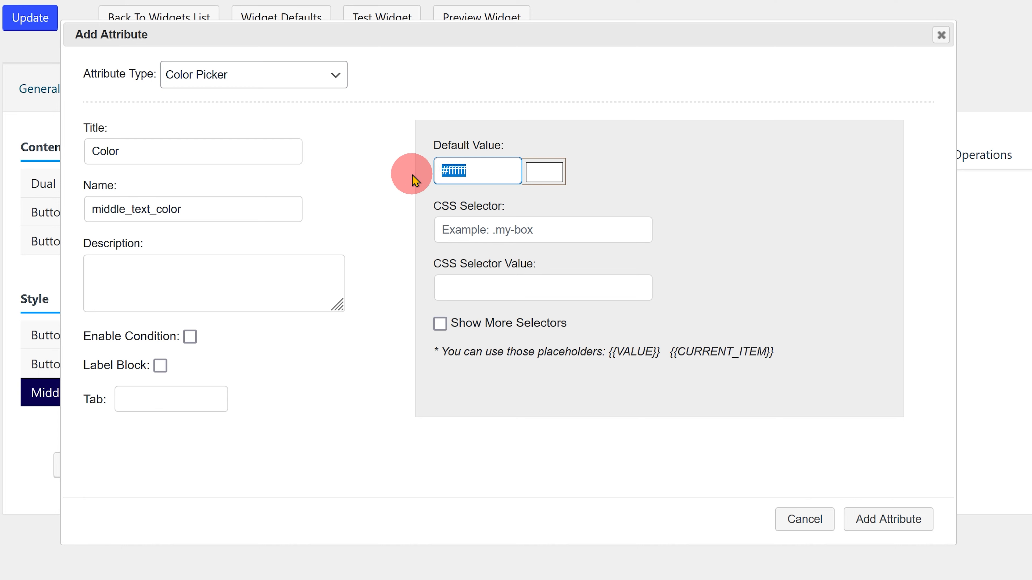
{"action": "type", "text": "#000000"}
{"action": "left_click", "coordinate": [887, 514]}
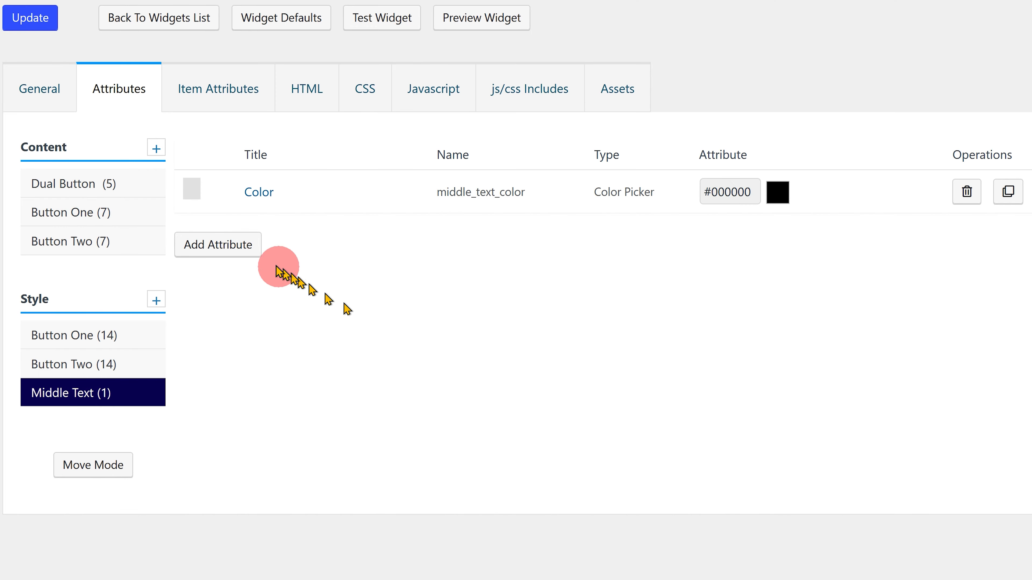
Add a Typography attribute titled Typography, named middle_btn_typography, with the CSS selector .pwm-btn-text.pwm-btn-middle-text
{"action": "left_click", "coordinate": [236, 244]}
{"action": "left_click", "coordinate": [269, 77]}
{"action": "scroll", "coordinate": [276, 180], "scroll_direction": "down", "scroll_amount": 5}
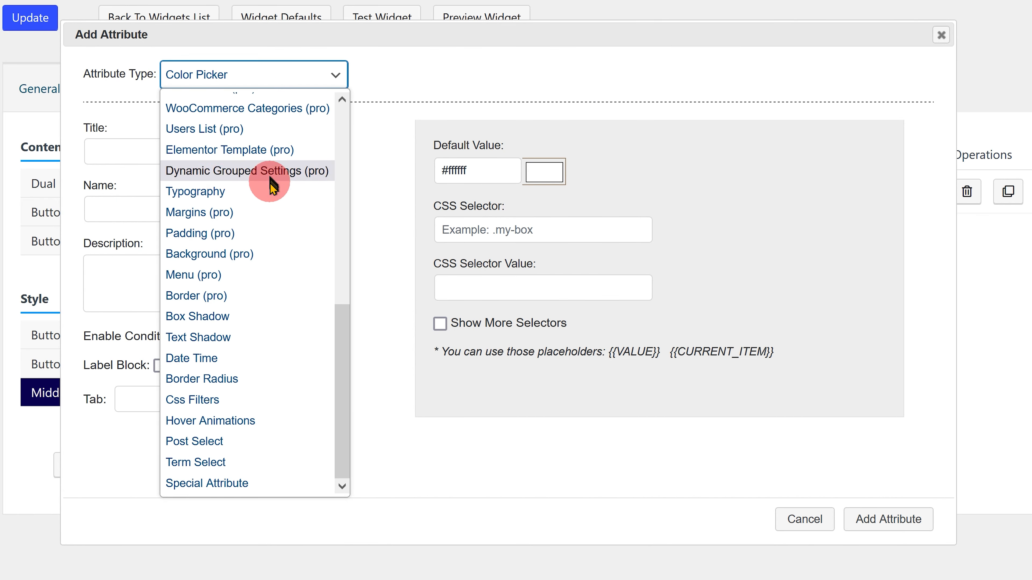
{"action": "left_click", "coordinate": [270, 185]}
{"action": "type", "text": "Typography"}
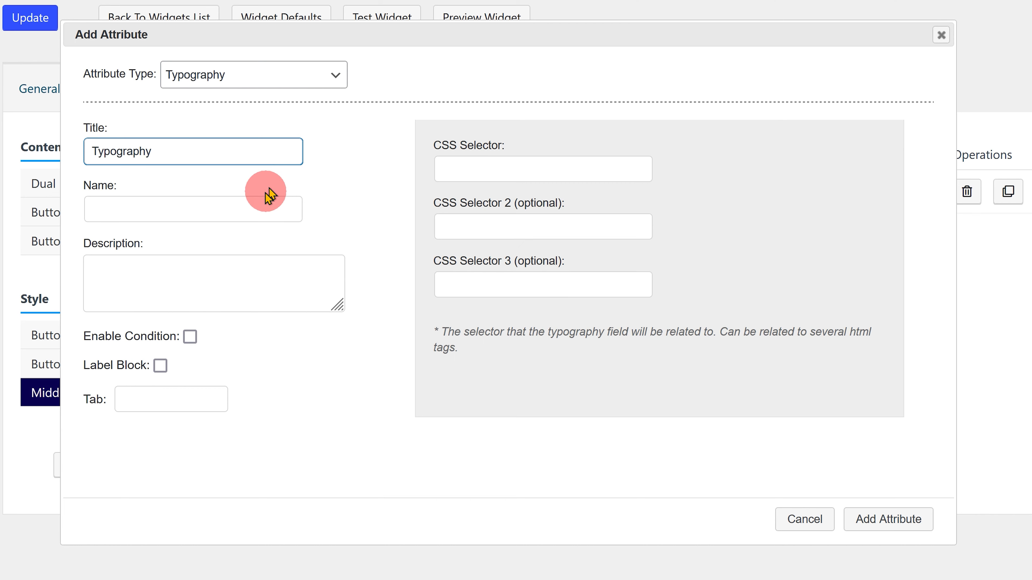
{"action": "double_click", "coordinate": [261, 209]}
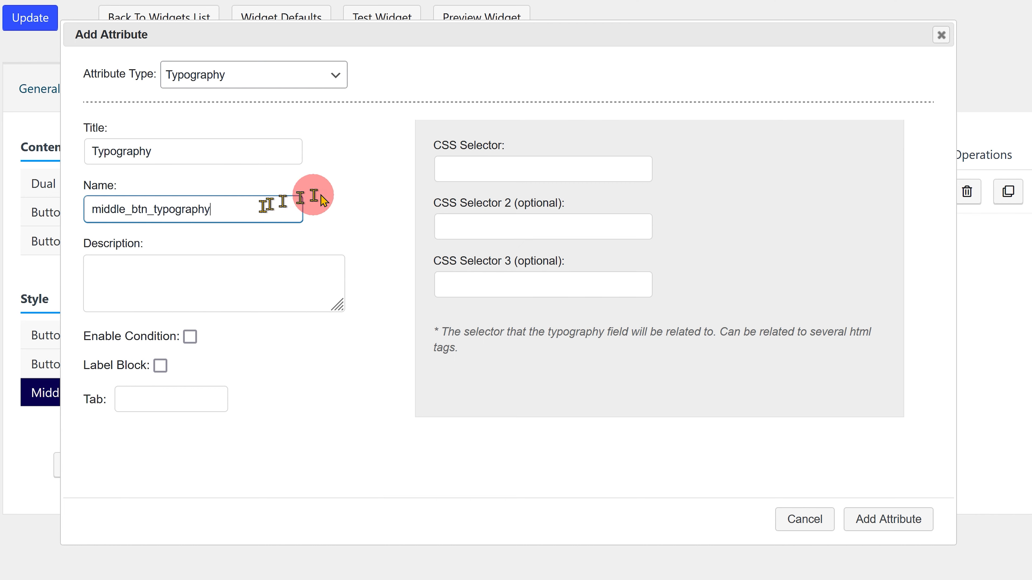
{"action": "type", "text": "middle_btn_typography"}
{"action": "left_click", "coordinate": [485, 172]}
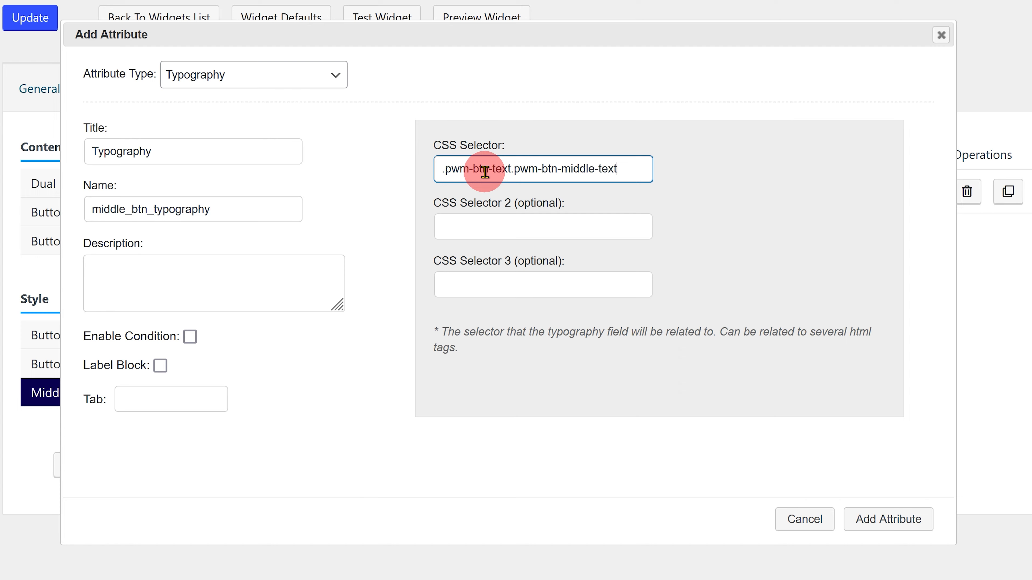
{"action": "left_click", "coordinate": [919, 520]}
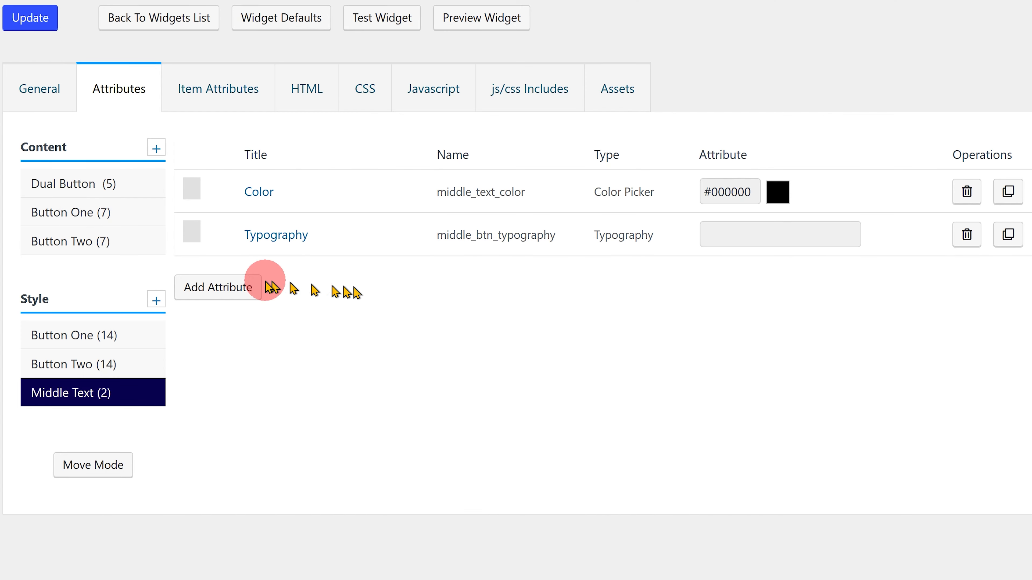
Add a Color Picker attribute titled Background Color, named middle_text_backgound_color, with default value #ffffff
{"action": "left_click", "coordinate": [252, 287]}
{"action": "left_click", "coordinate": [276, 76]}
{"action": "scroll", "coordinate": [273, 148], "scroll_direction": "up", "scroll_amount": 3}
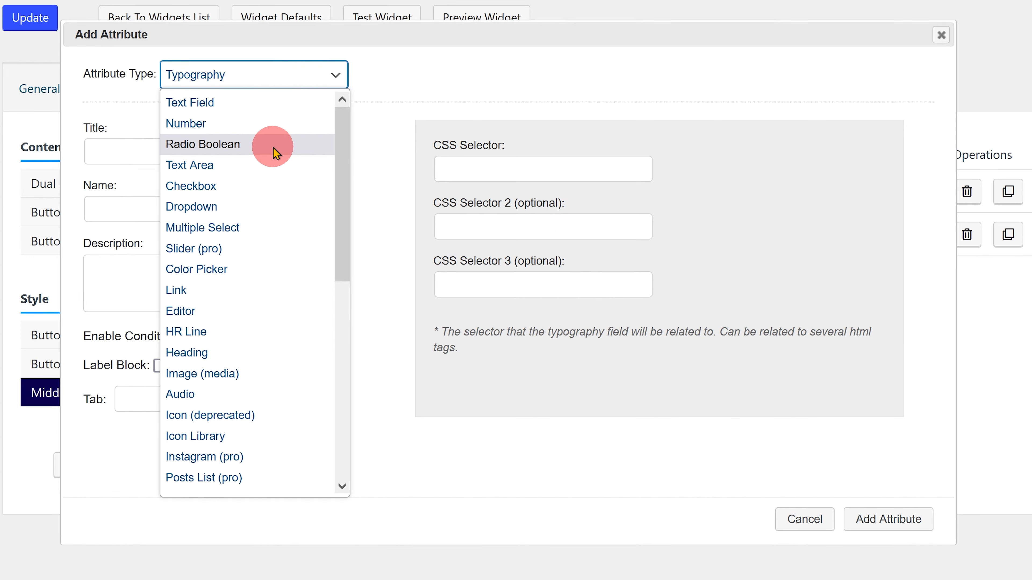
{"action": "left_click", "coordinate": [255, 269]}
{"action": "left_click", "coordinate": [209, 150]}
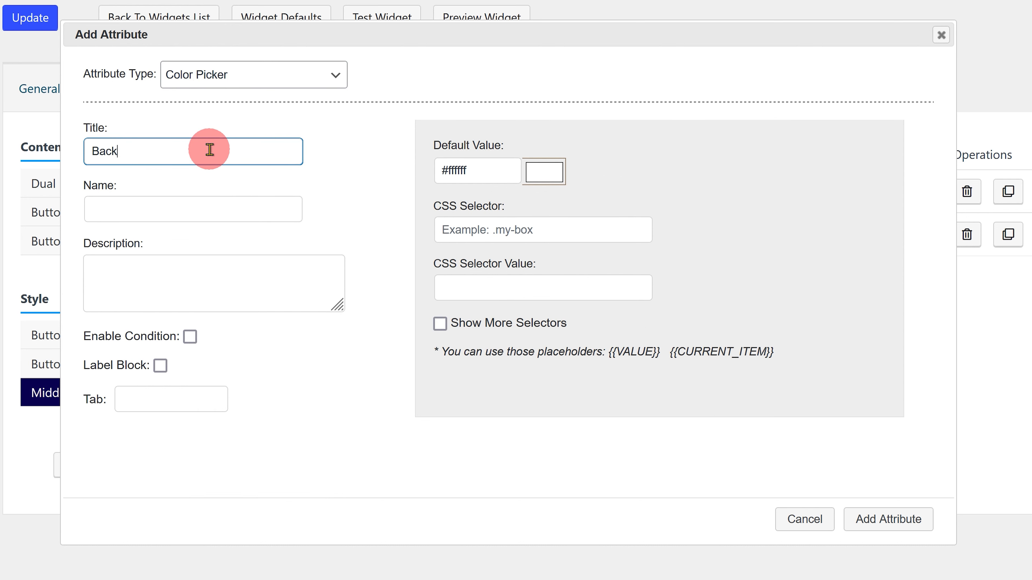
{"action": "left_click", "coordinate": [209, 213]}
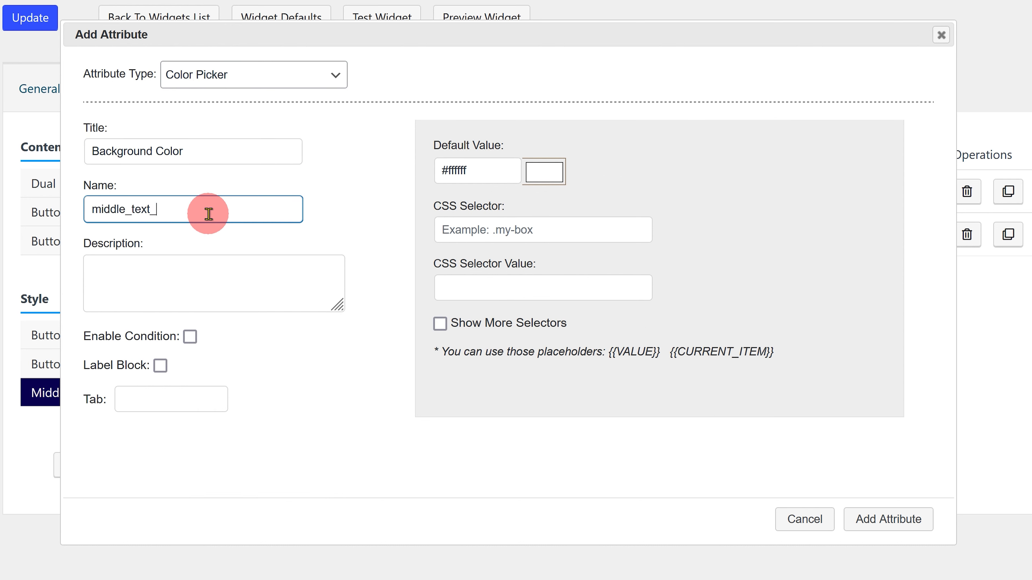
{"action": "type", "text": "lor"}
{"action": "left_click_drag", "start_coordinate": [504, 170], "coordinate": [409, 168]}
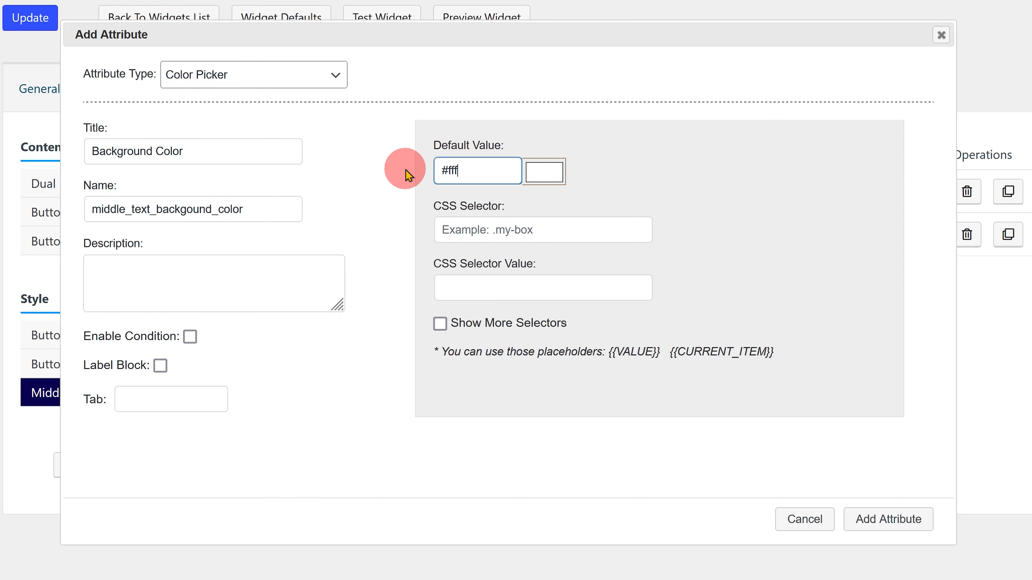
{"action": "left_click", "coordinate": [878, 516]}
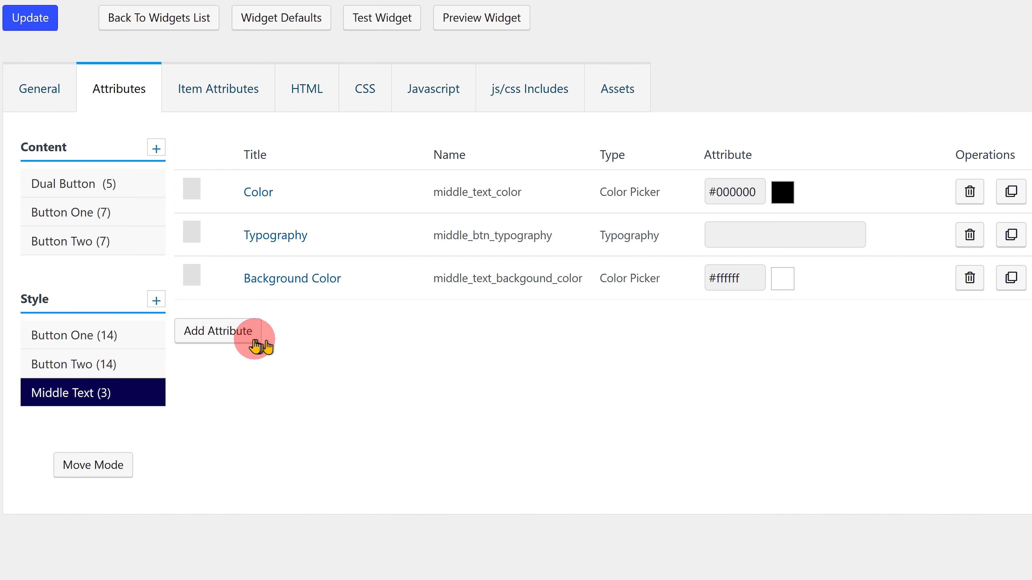
Set up a new Number attribute titled Width, named middle_text_width, with default value 35 and suffix [none]
{"action": "left_click", "coordinate": [215, 334]}
{"action": "left_click", "coordinate": [254, 76]}
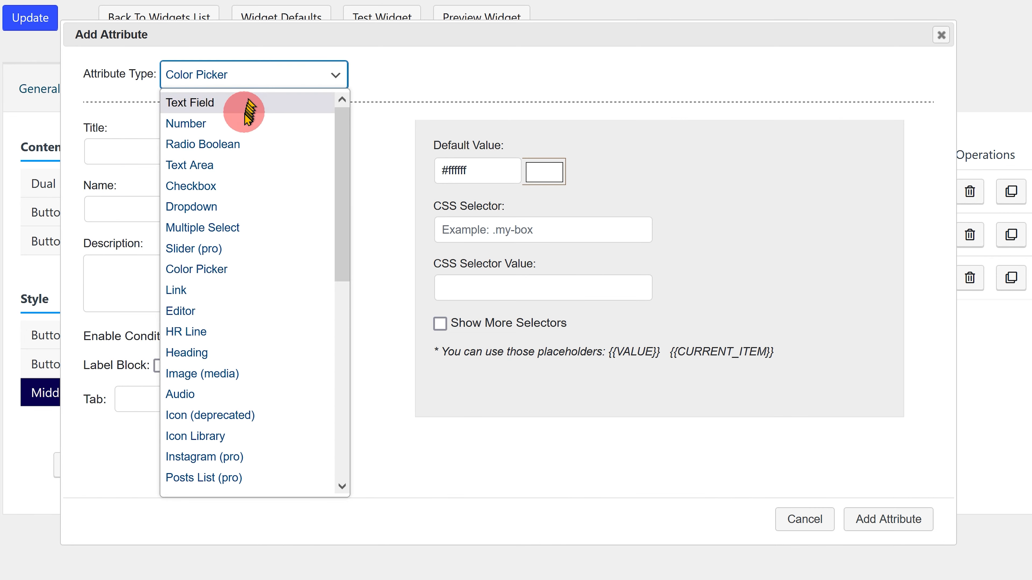
{"action": "left_click", "coordinate": [244, 122]}
{"action": "left_click", "coordinate": [234, 142]}
{"action": "double_click", "coordinate": [221, 199]}
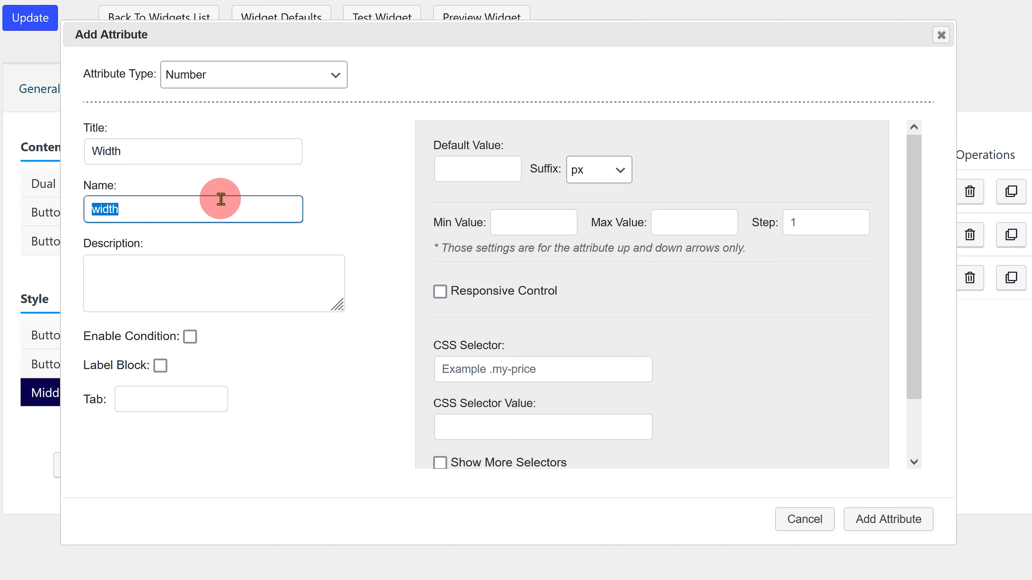
{"action": "type", "text": "middle_text_width"}
{"action": "left_click", "coordinate": [455, 171]}
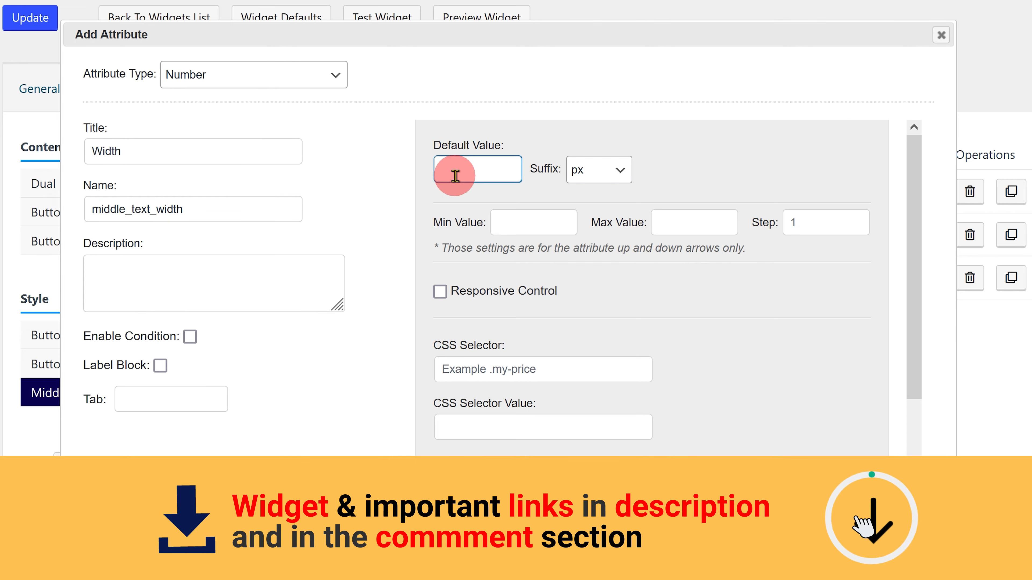
{"action": "type", "text": "35"}
{"action": "left_click", "coordinate": [591, 173]}
{"action": "left_click", "coordinate": [587, 280]}
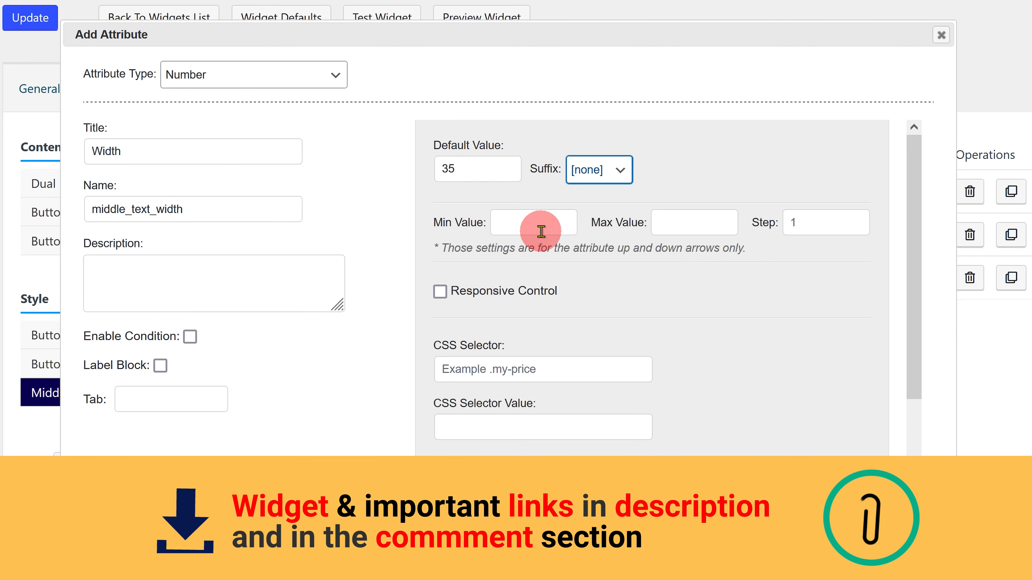
Set the Width attribute's minimum to 0, enable responsive control with tablet default 35 and mobile default 30, and add the attribute
{"action": "left_click", "coordinate": [539, 224]}
{"action": "left_click", "coordinate": [439, 292]}
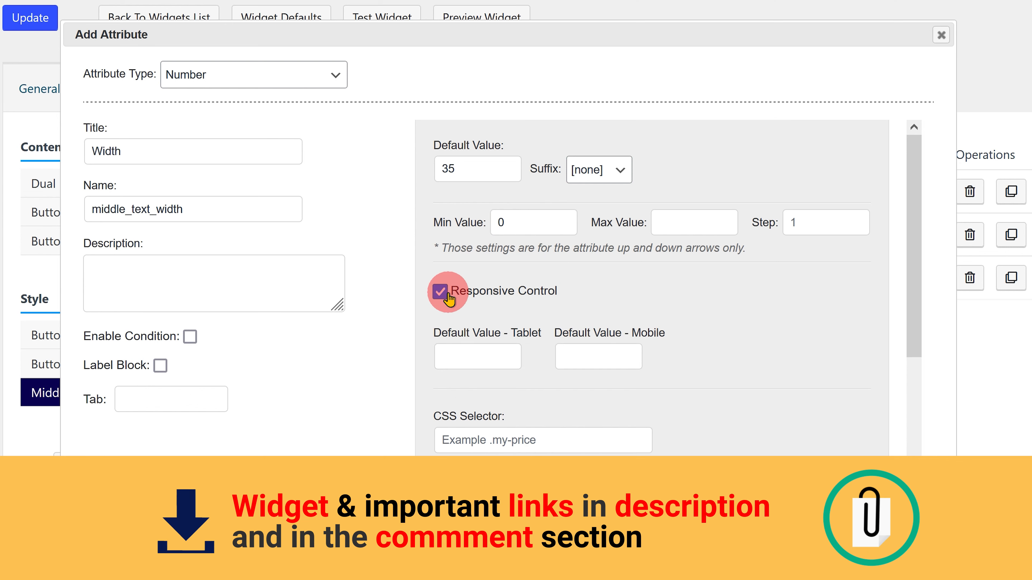
{"action": "left_click", "coordinate": [464, 351]}
{"action": "type", "text": "35"}
{"action": "left_click", "coordinate": [578, 352]}
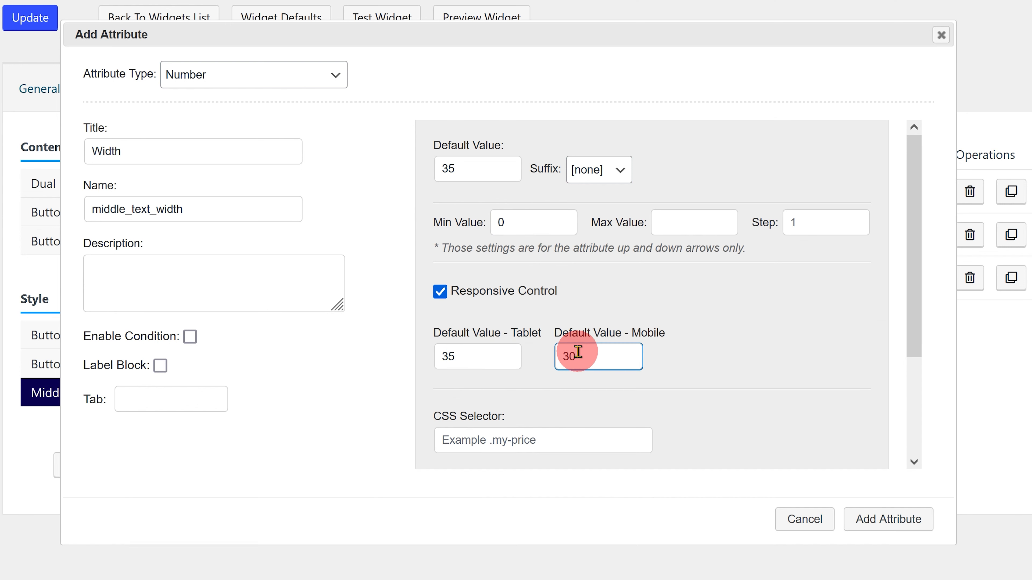
{"action": "type", "text": "30"}
{"action": "left_click", "coordinate": [856, 520]}
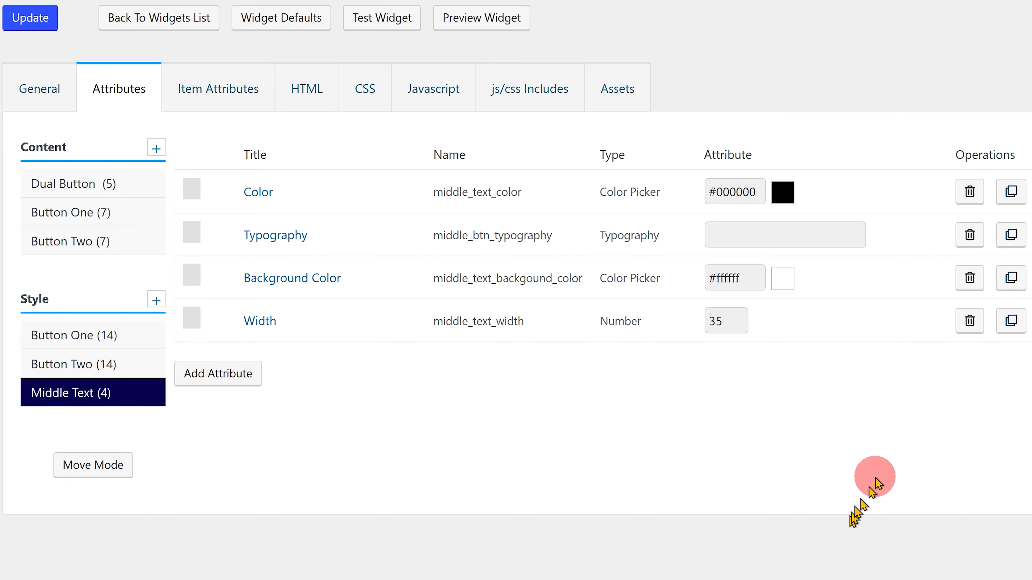
Duplicate the Width attribute, retitle the copy Height, name it middle_text_height, and update it
{"action": "left_click", "coordinate": [1006, 325]}
{"action": "left_click", "coordinate": [260, 364]}
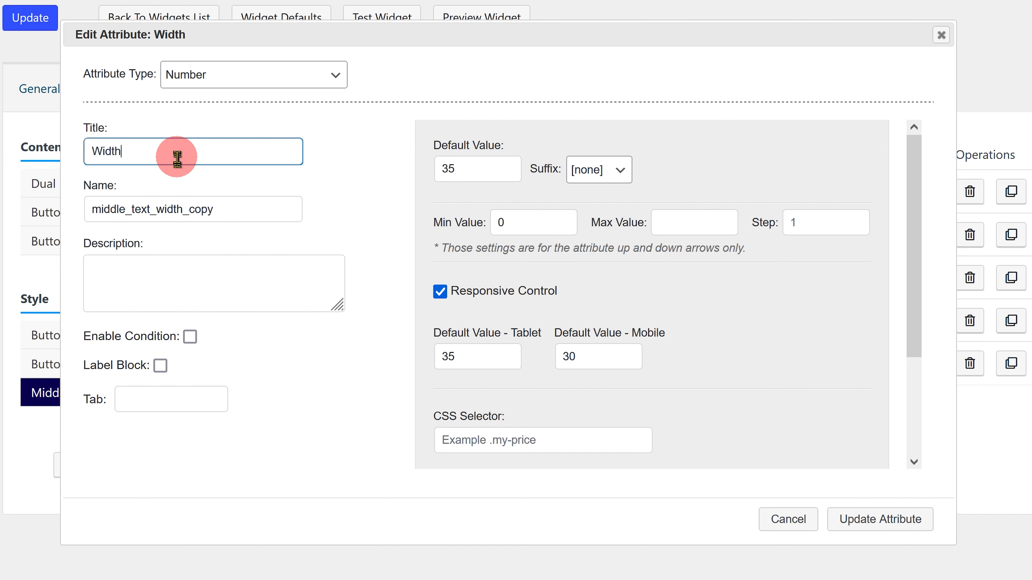
{"action": "left_click_drag", "start_coordinate": [180, 155], "coordinate": [83, 156]}
{"action": "type", "text": "Height"}
{"action": "left_click_drag", "start_coordinate": [228, 209], "coordinate": [70, 209]}
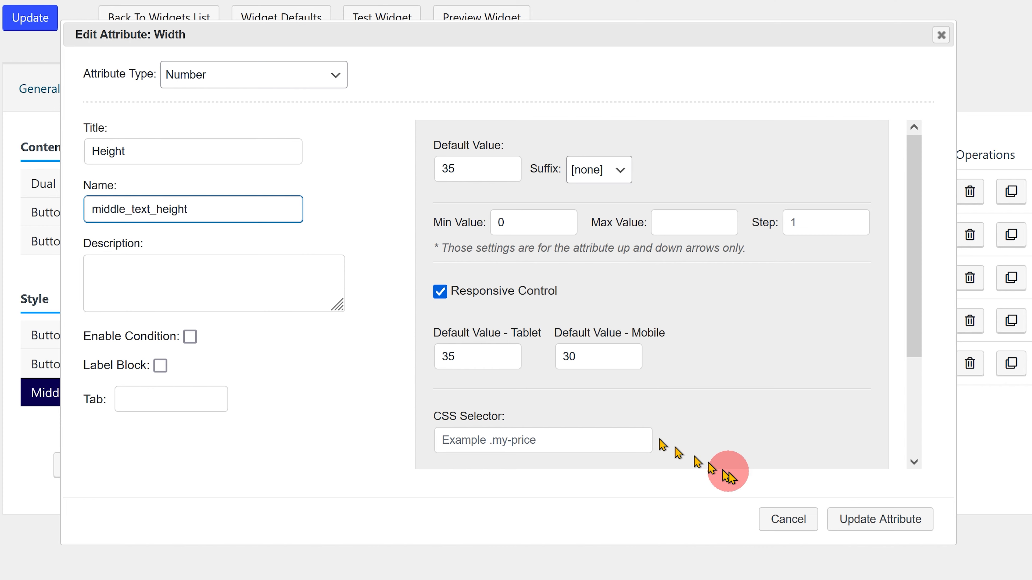
{"action": "left_click", "coordinate": [855, 517]}
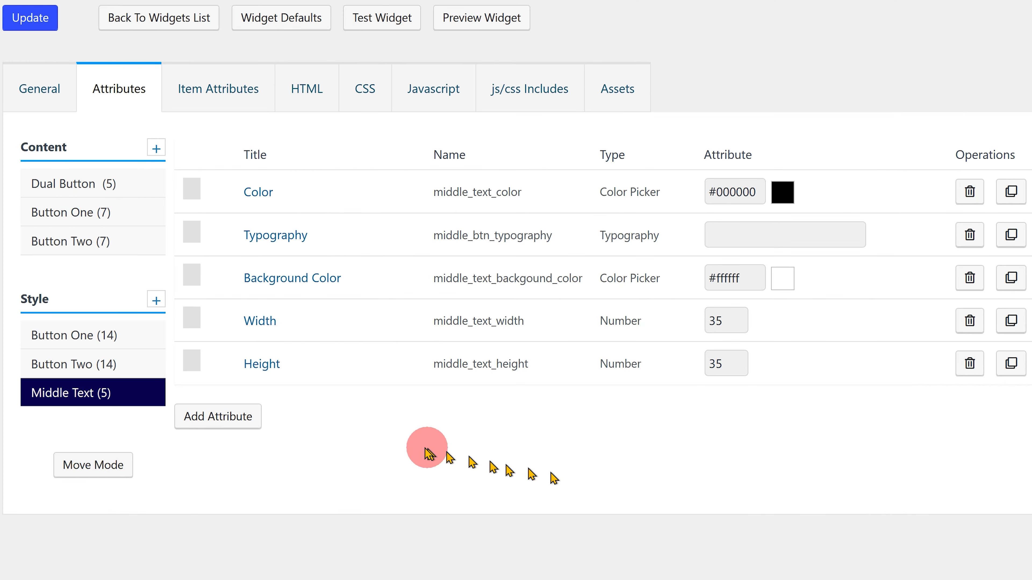
Start a new Dropdown attribute titled Border Style with the name middle_text_border_style
{"action": "left_click", "coordinate": [220, 419]}
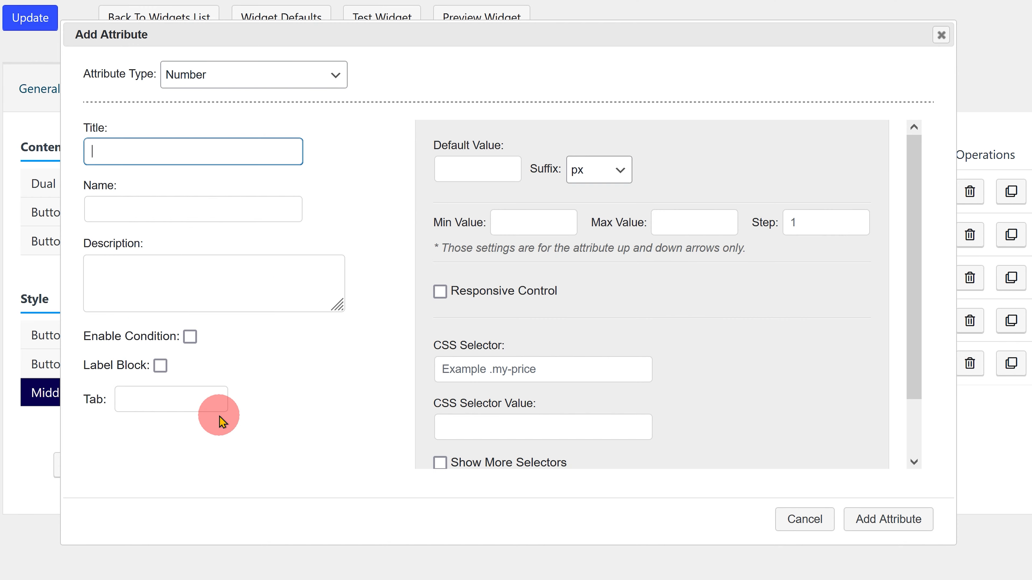
{"action": "left_click", "coordinate": [306, 75]}
{"action": "left_click", "coordinate": [249, 205]}
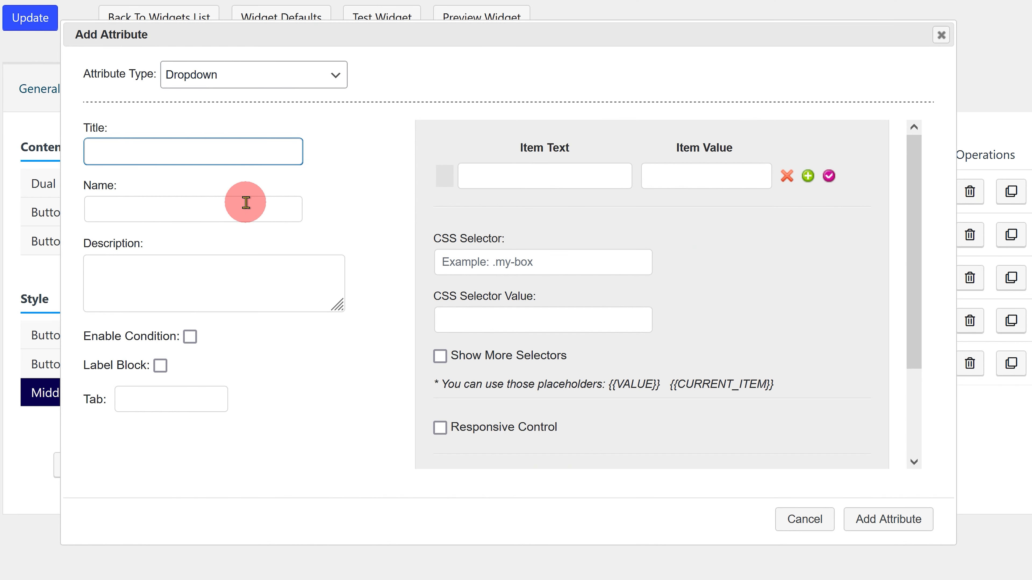
{"action": "left_click", "coordinate": [246, 202]}
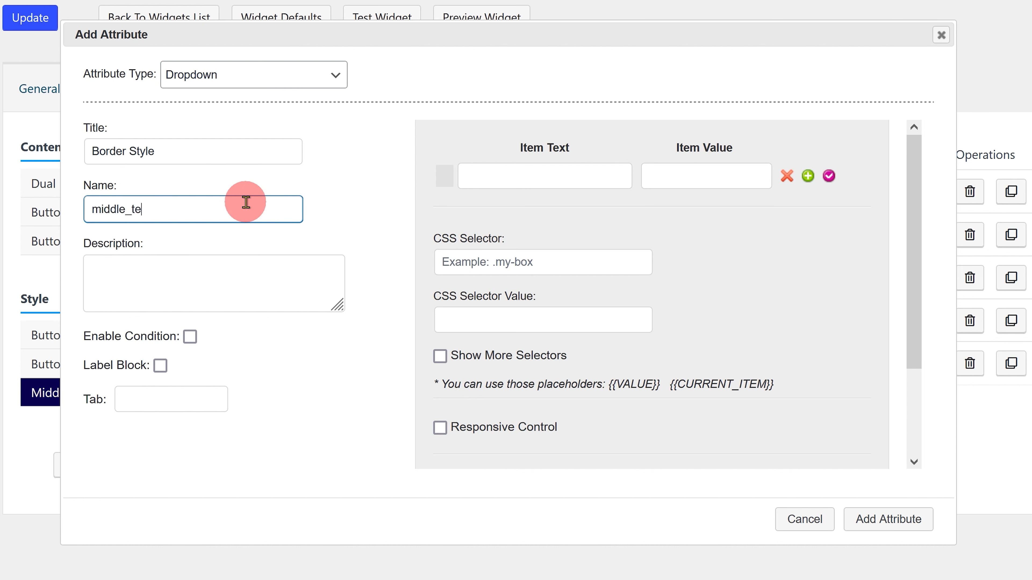
Enter the first Border Style option as Default with value none, and add four more option rows
{"action": "left_click", "coordinate": [483, 177]}
{"action": "type", "text": "Defaul"}
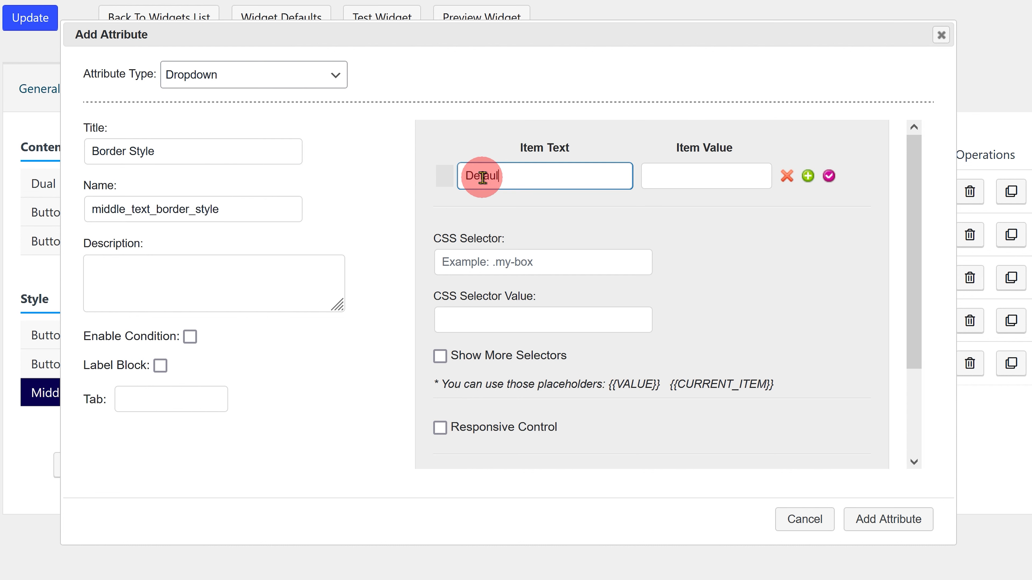
{"action": "type", "text": "t"}
{"action": "left_click", "coordinate": [700, 175]}
{"action": "left_click", "coordinate": [808, 176]}
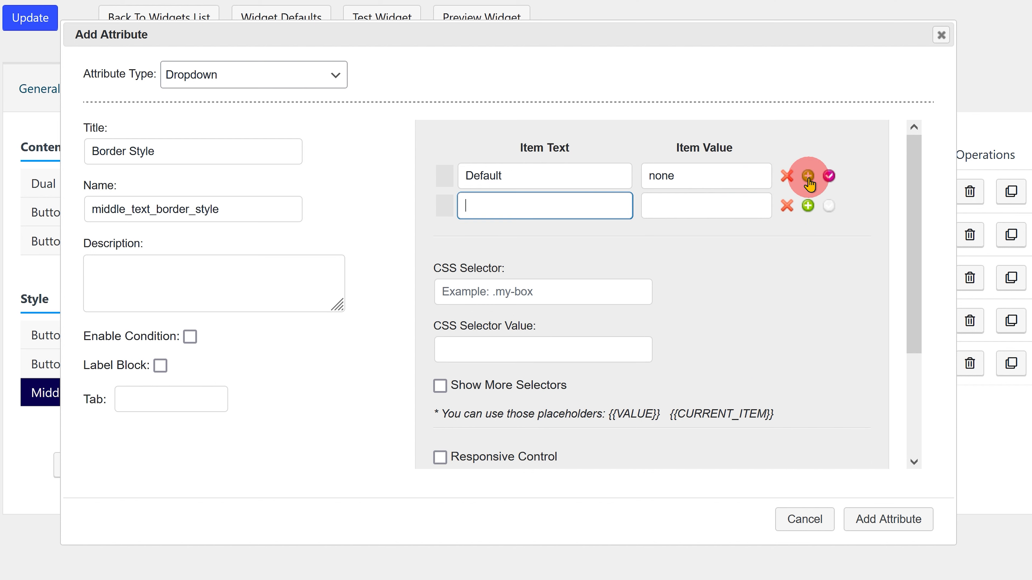
{"action": "left_click", "coordinate": [808, 176]}
{"action": "left_click", "coordinate": [808, 175]}
{"action": "left_click", "coordinate": [808, 176]}
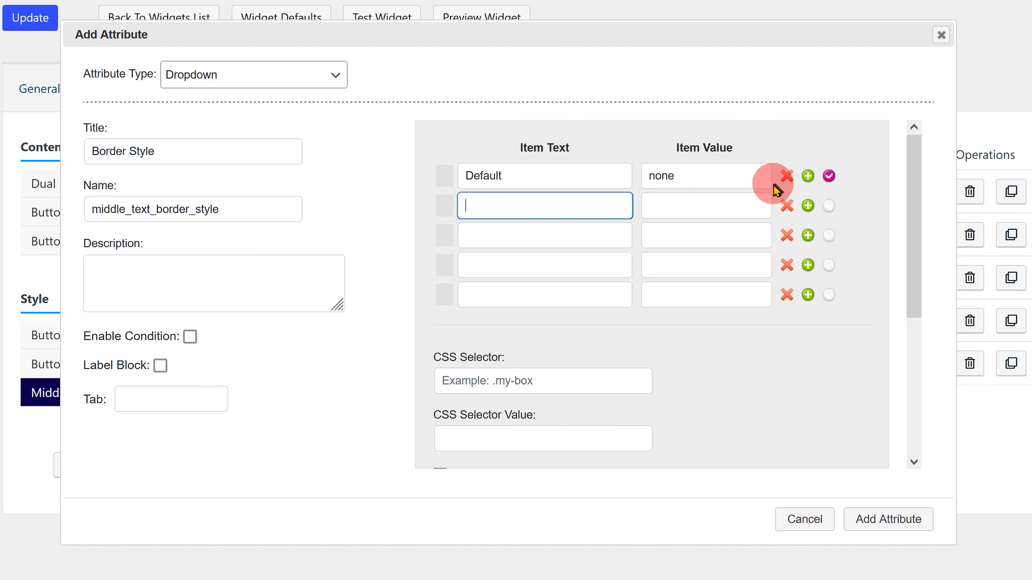
Fill the remaining Border Style options with Solid (solid), Dotted (dotted), Dashed (dashed) and Groove, and add the attribute
{"action": "left_click", "coordinate": [727, 199]}
{"action": "left_click", "coordinate": [545, 243]}
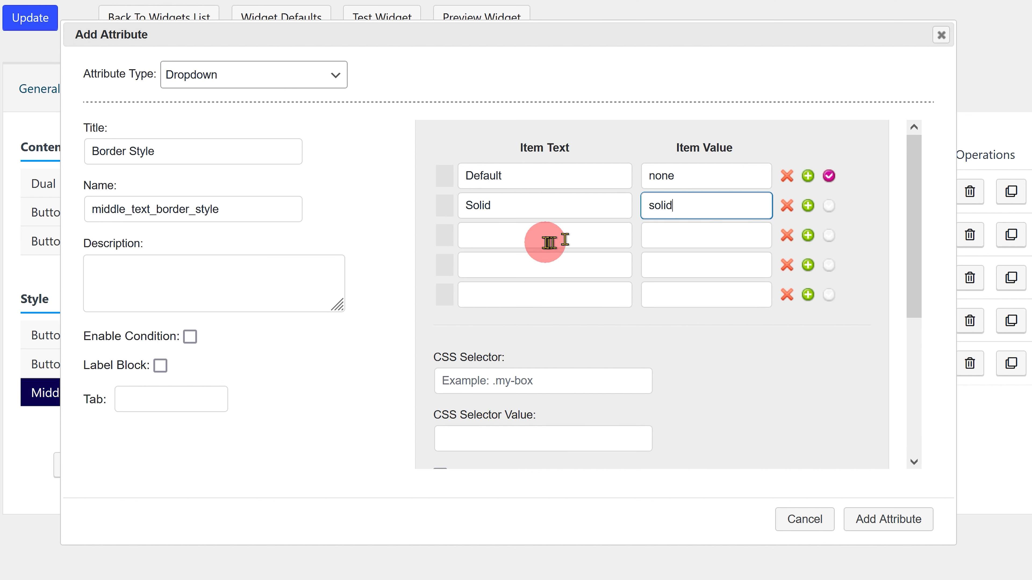
{"action": "type", "text": "Dotted"}
{"action": "left_click", "coordinate": [664, 238]}
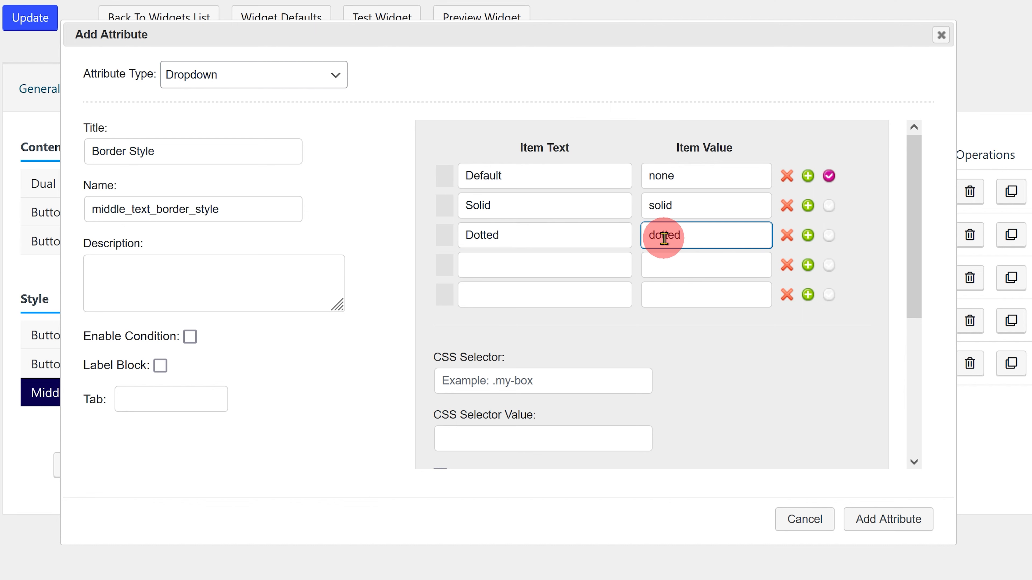
{"action": "left_click", "coordinate": [537, 261]}
{"action": "left_click", "coordinate": [667, 259]}
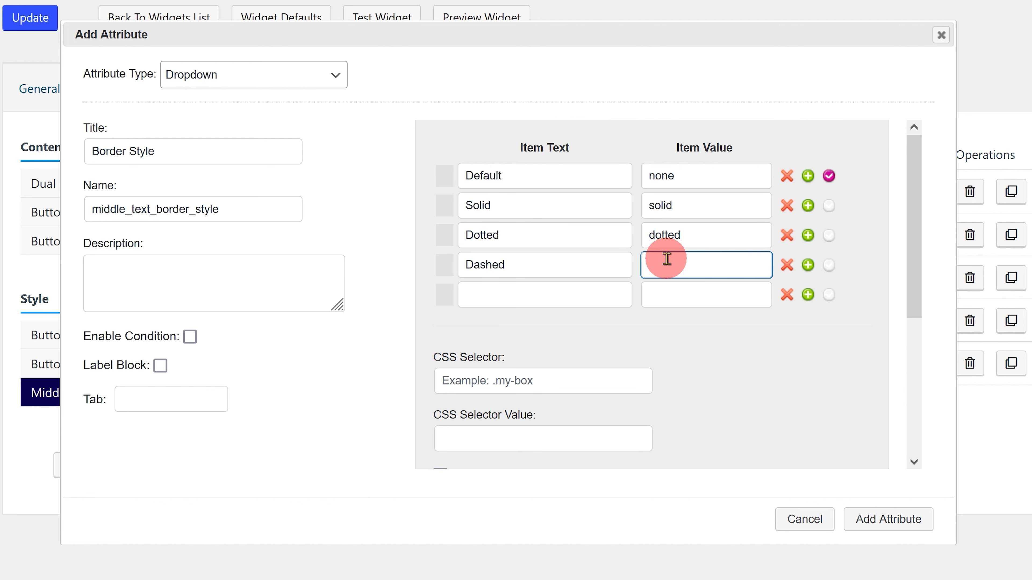
{"action": "left_click", "coordinate": [516, 287]}
{"action": "type", "text": "Groove"}
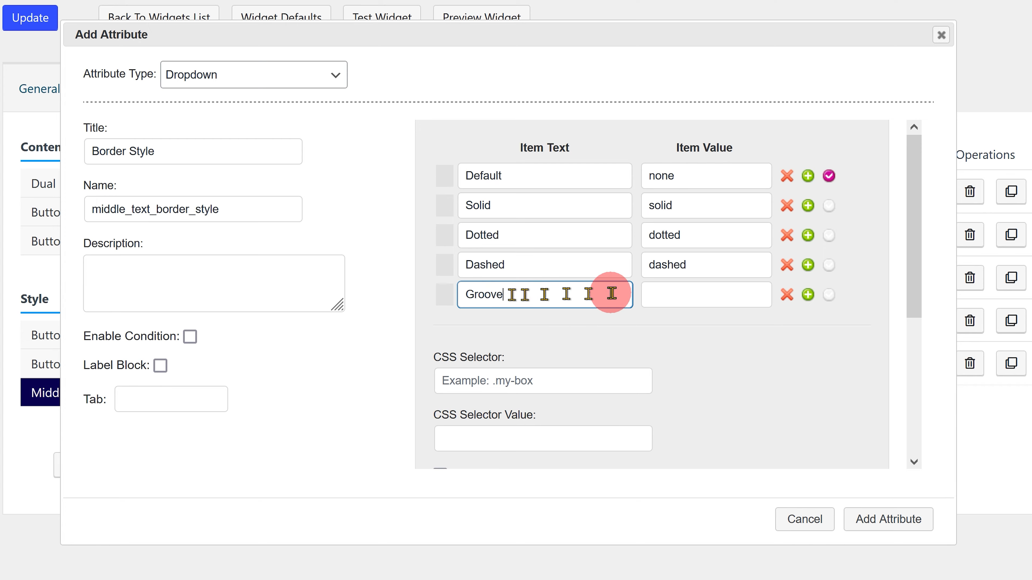
{"action": "left_click", "coordinate": [667, 295]}
{"action": "left_click", "coordinate": [886, 521]}
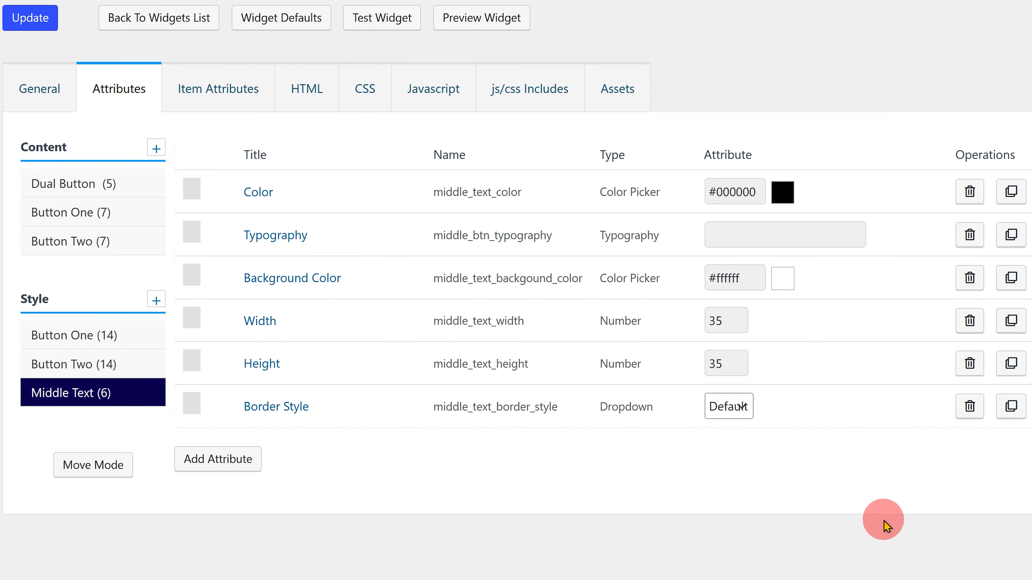
Start a new Number attribute titled Border width with the name middle_text_border_width
{"action": "left_click", "coordinate": [219, 463]}
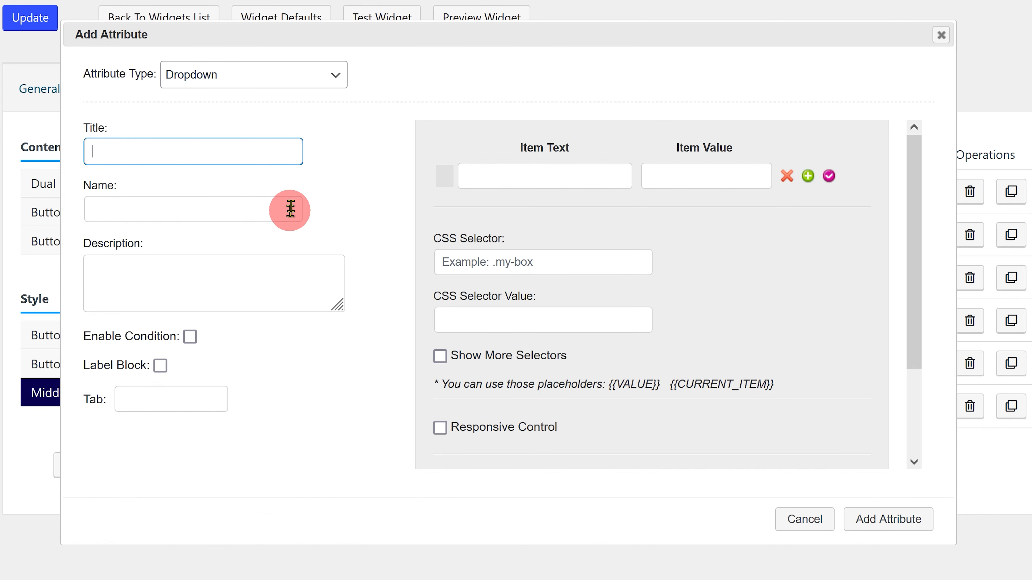
{"action": "left_click", "coordinate": [325, 82]}
{"action": "left_click", "coordinate": [278, 126]}
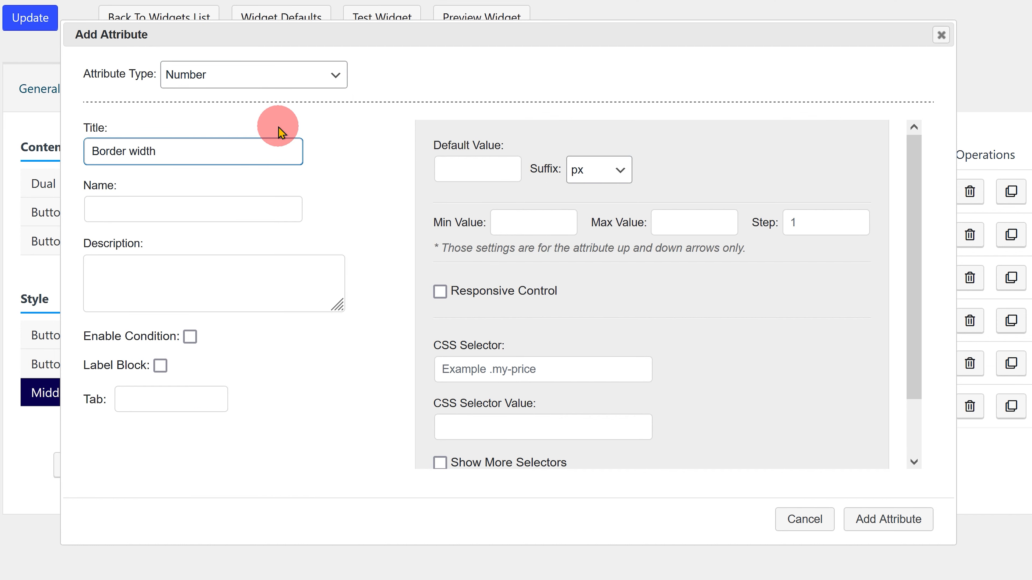
{"action": "left_click", "coordinate": [254, 209]}
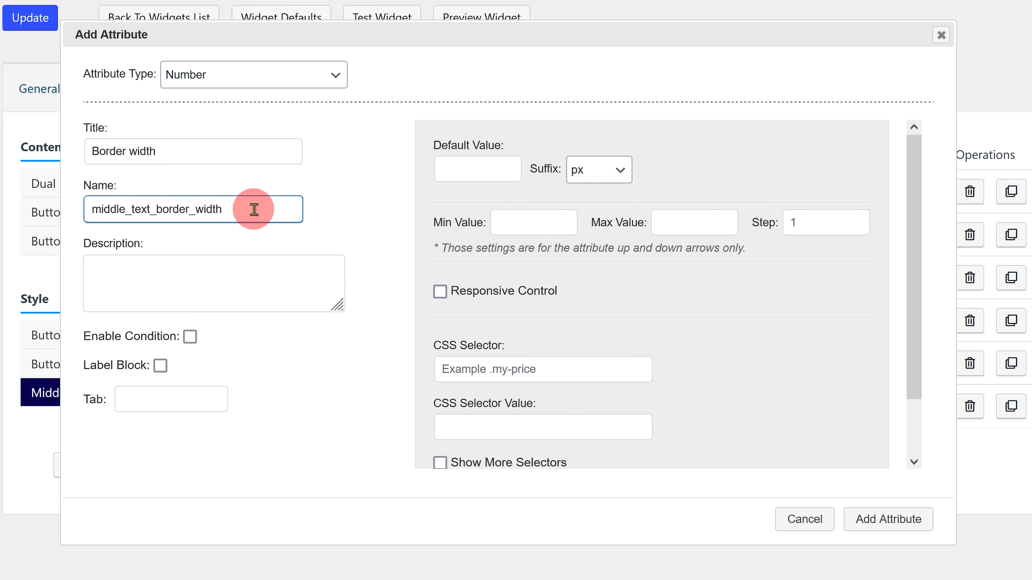
Enable a condition that shows Border width only when Border Style is Not Equal to Default
{"action": "left_click", "coordinate": [190, 337]}
{"action": "left_click", "coordinate": [173, 393]}
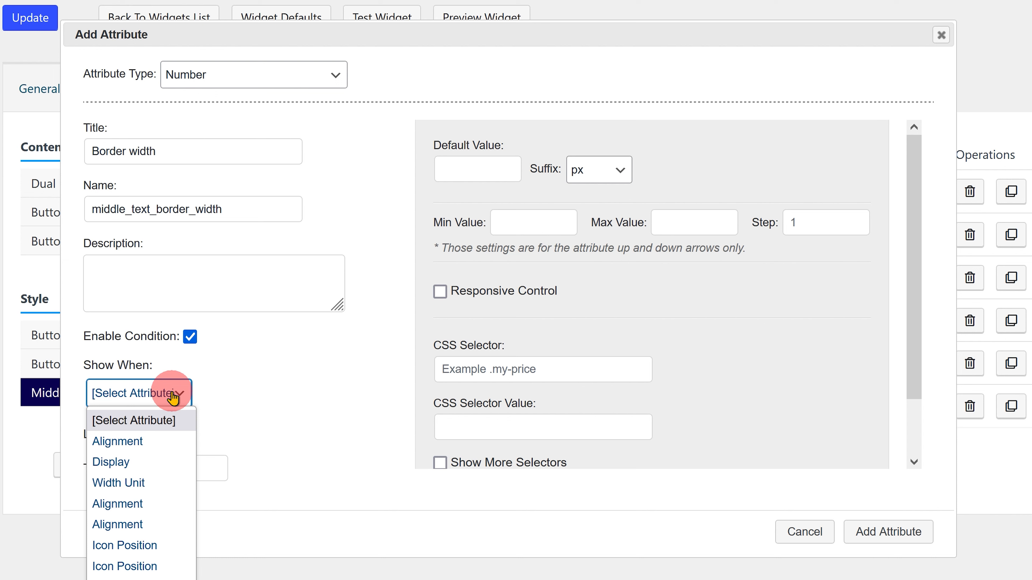
{"action": "left_click", "coordinate": [140, 579]}
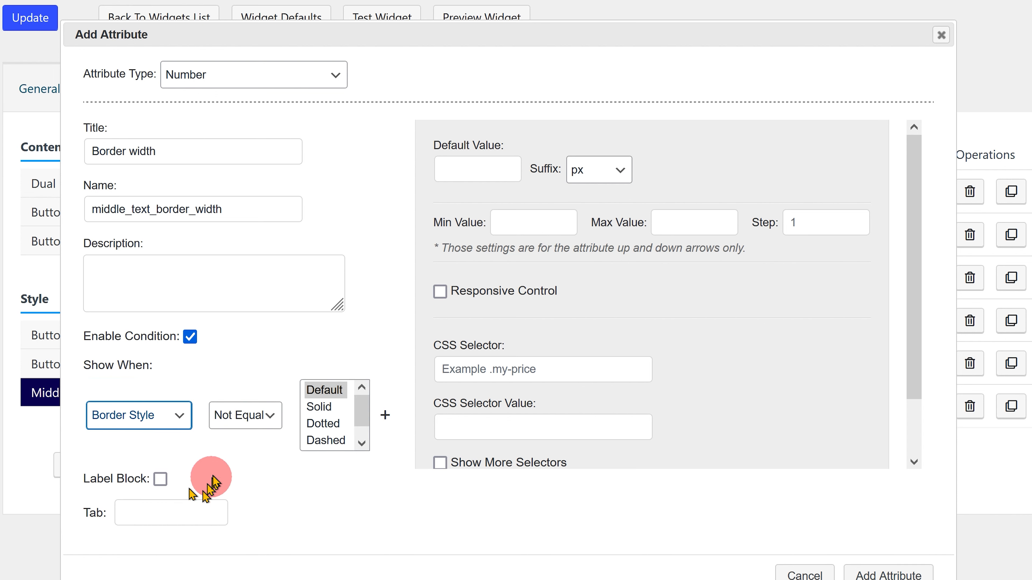
{"action": "left_click", "coordinate": [243, 416]}
{"action": "left_click", "coordinate": [247, 463]}
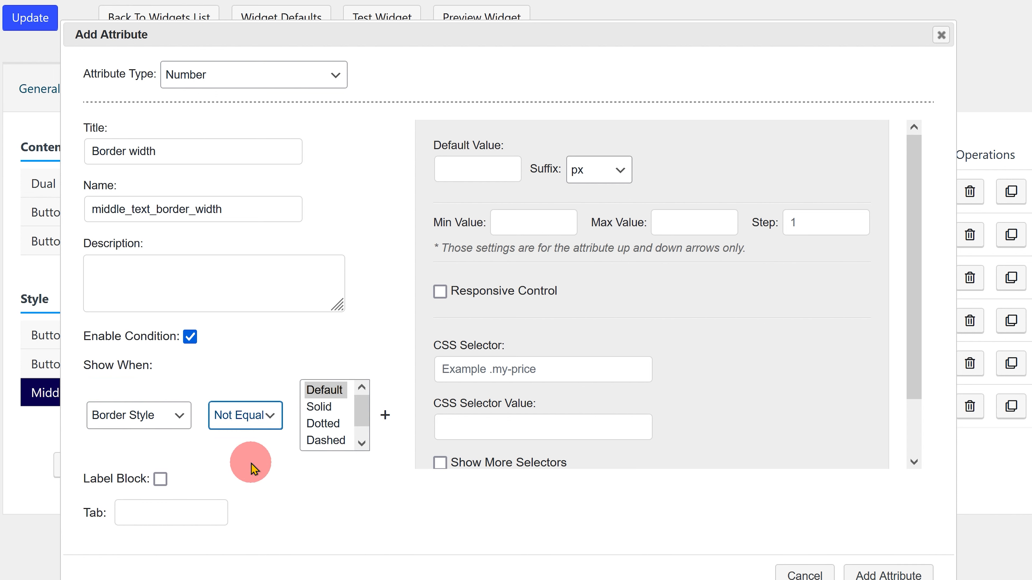
{"action": "left_click", "coordinate": [319, 392]}
Set Border width's default value to 2, its suffix to [none] and its minimum to 0
{"action": "left_click", "coordinate": [484, 169]}
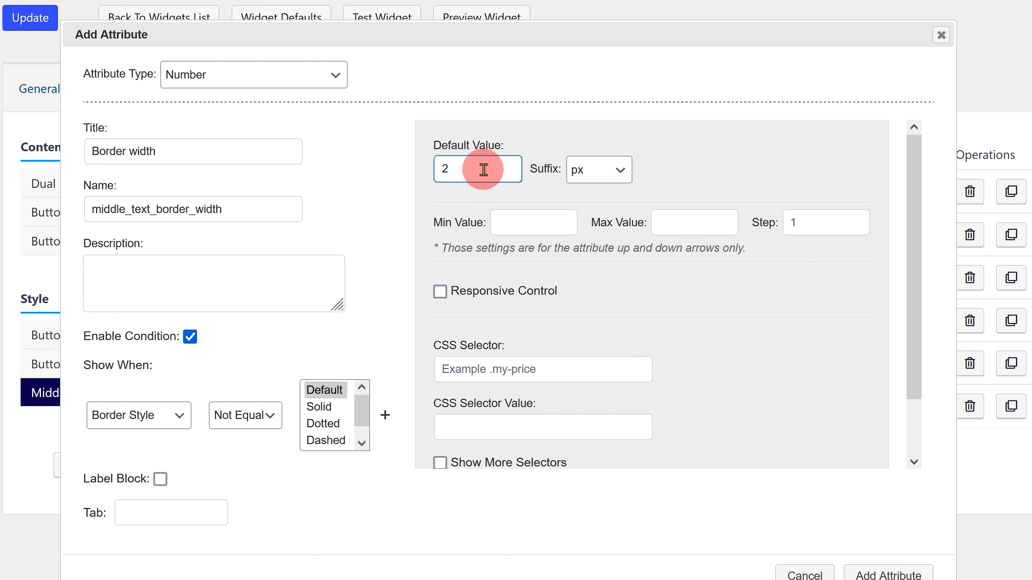
{"action": "left_click", "coordinate": [606, 171]}
{"action": "left_click", "coordinate": [597, 260]}
{"action": "left_click", "coordinate": [548, 217]}
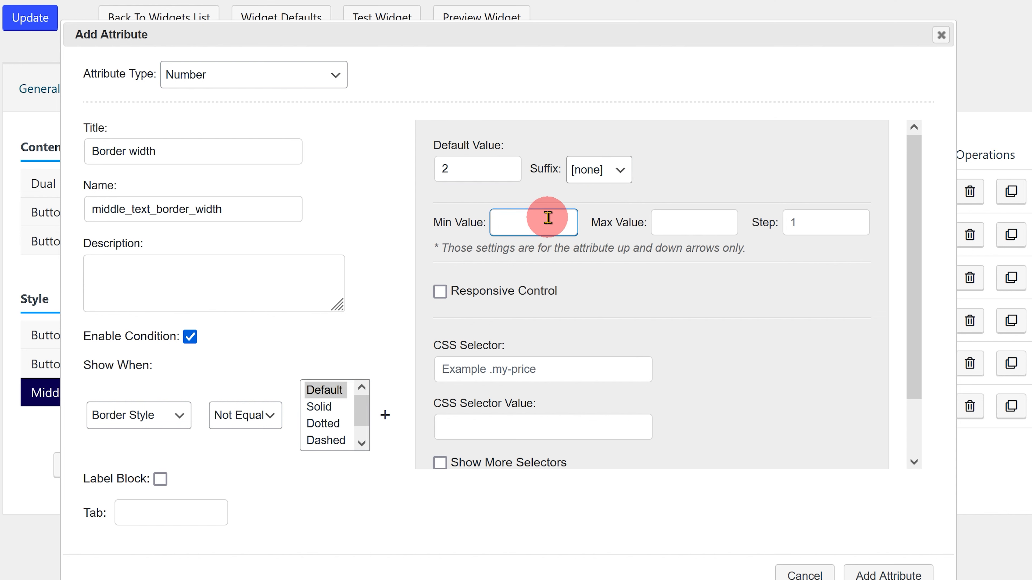
{"action": "type", "text": "0"}
Enable responsive control for Border width, set the step to 0.1 and the mobile default to 1, and add the attribute
{"action": "left_click", "coordinate": [440, 291]}
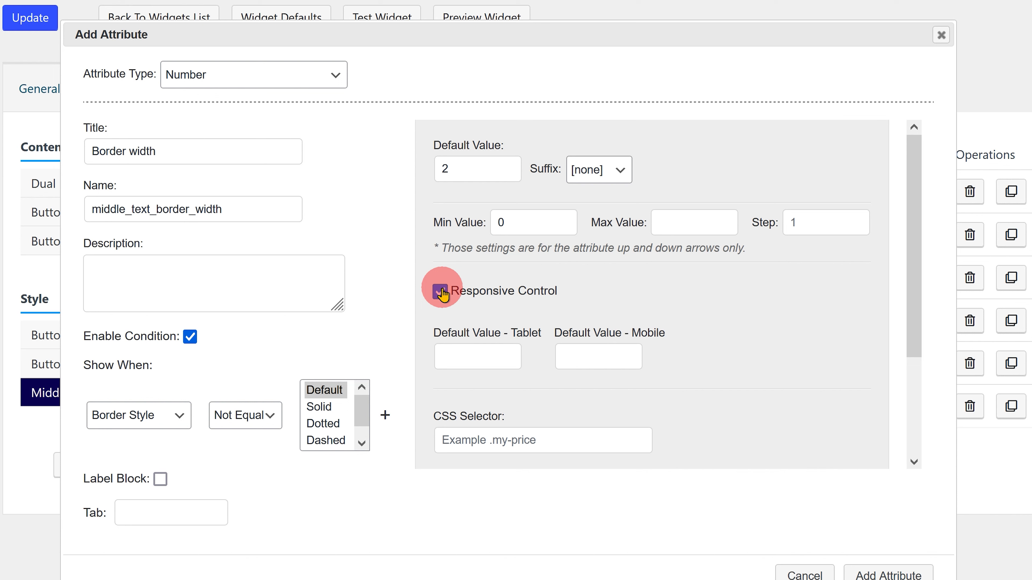
{"action": "left_click", "coordinate": [471, 352]}
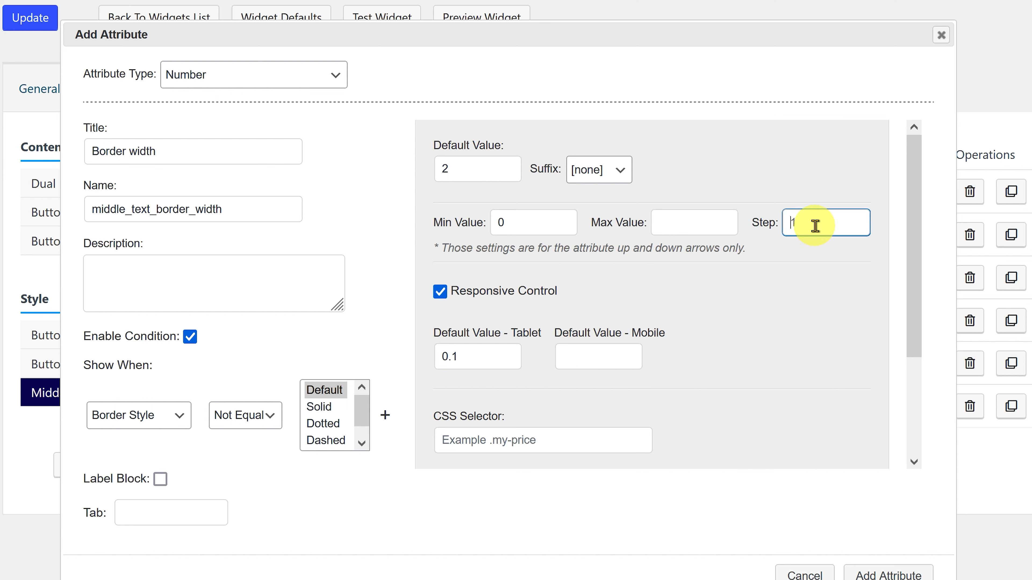
{"action": "left_click_drag", "start_coordinate": [476, 358], "coordinate": [432, 358]}
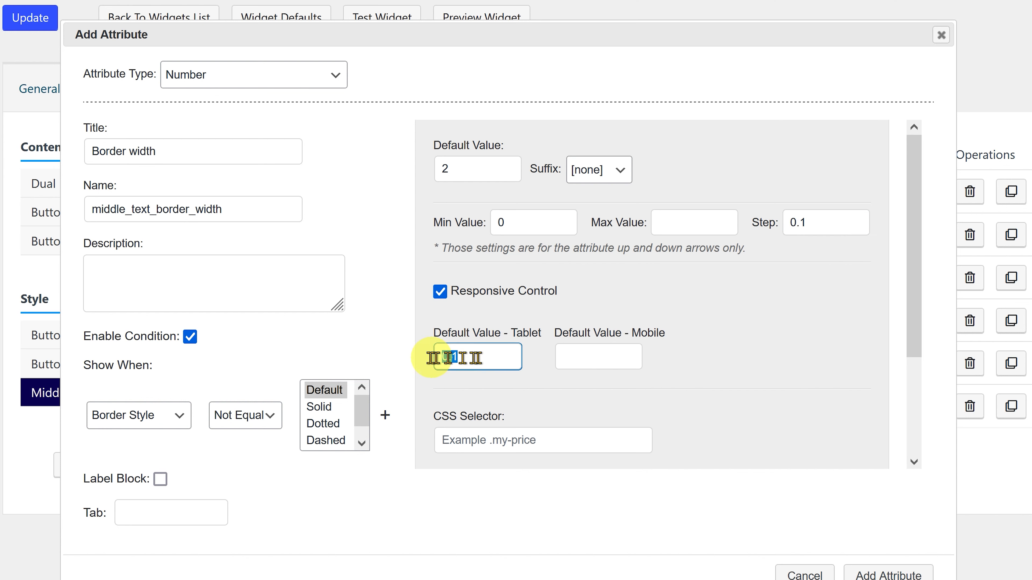
{"action": "left_click", "coordinate": [583, 357]}
{"action": "type", "text": "1"}
{"action": "left_click", "coordinate": [886, 574]}
Start a new Color Picker attribute titled Border Color with the name middle_text_border_color
{"action": "left_click", "coordinate": [222, 535]}
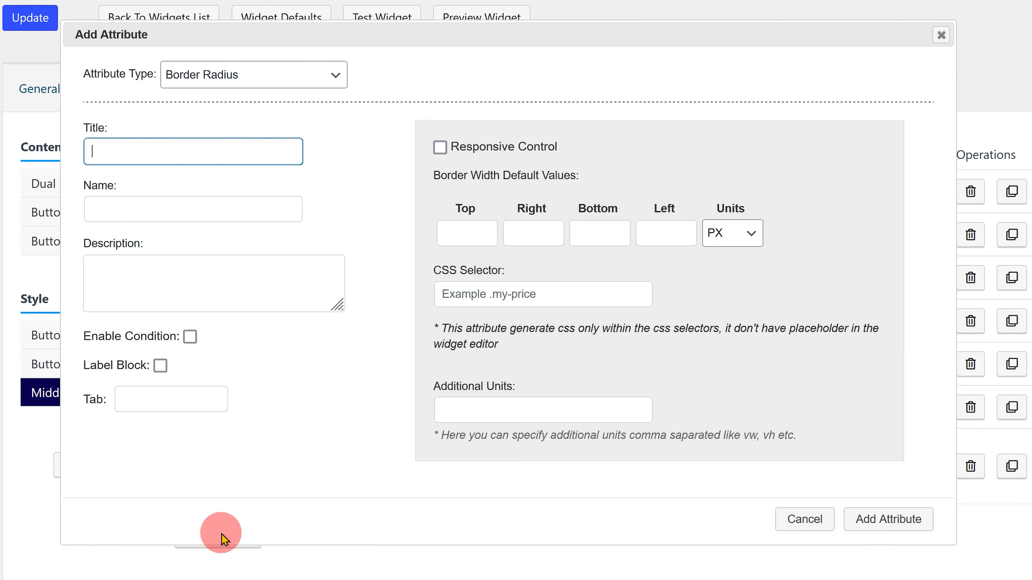
{"action": "left_click", "coordinate": [284, 77]}
{"action": "scroll", "coordinate": [284, 167], "scroll_direction": "up", "scroll_amount": 10}
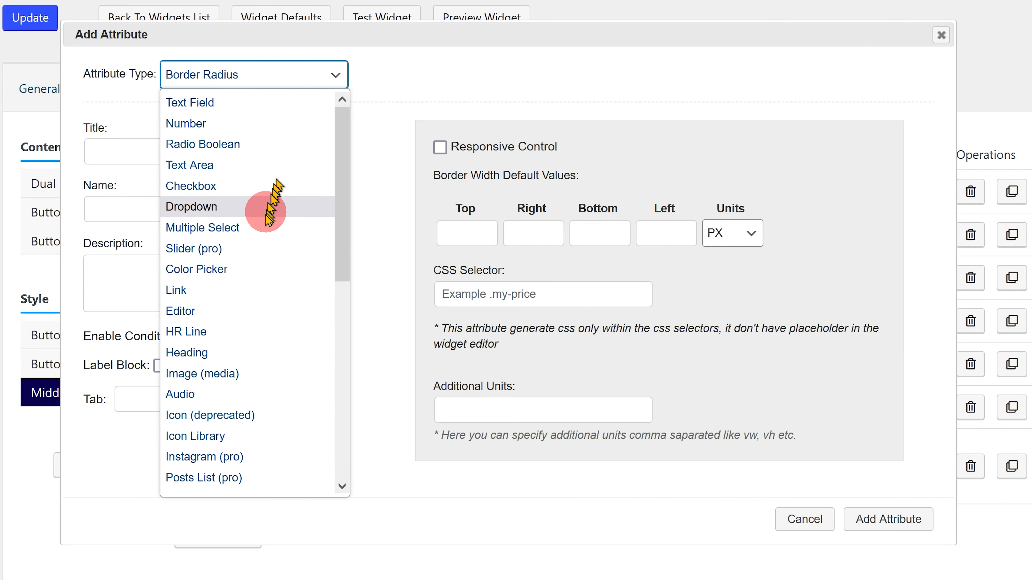
{"action": "left_click", "coordinate": [253, 265]}
{"action": "type", "text": "Border Color"}
{"action": "double_click", "coordinate": [249, 207]}
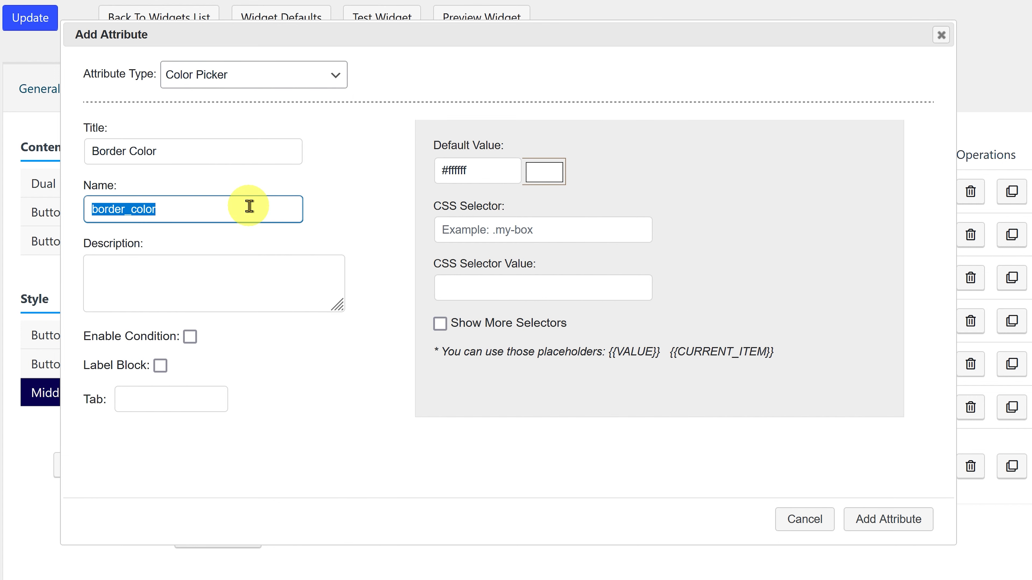
{"action": "type", "text": "middle_text_"}
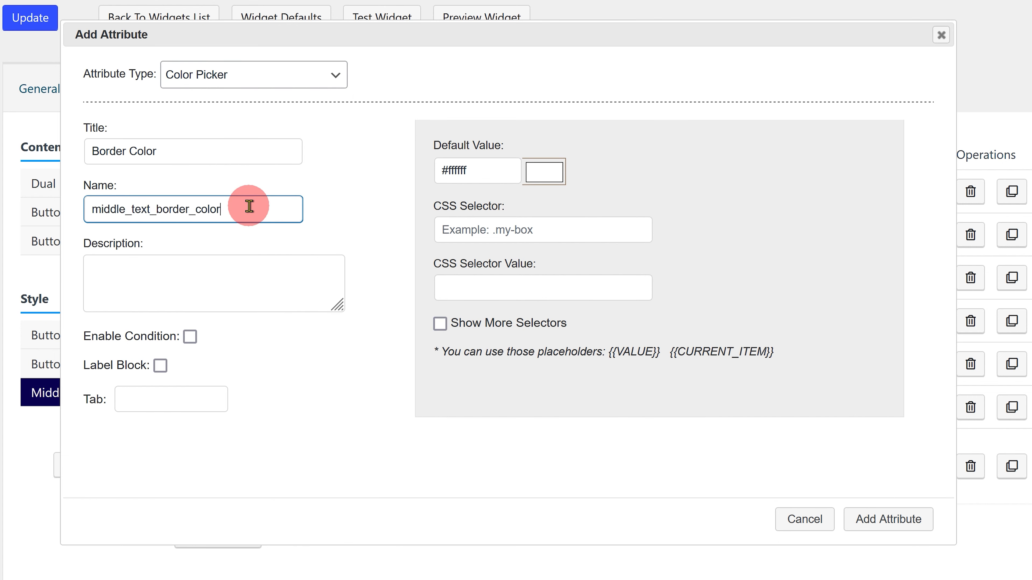
Show Border Color only when Border Style is Not Equal to Default, keep the default #ffffff, and add the attribute
{"action": "left_click", "coordinate": [190, 337]}
{"action": "left_click", "coordinate": [163, 392]}
{"action": "left_click", "coordinate": [110, 570]}
{"action": "left_click", "coordinate": [316, 392]}
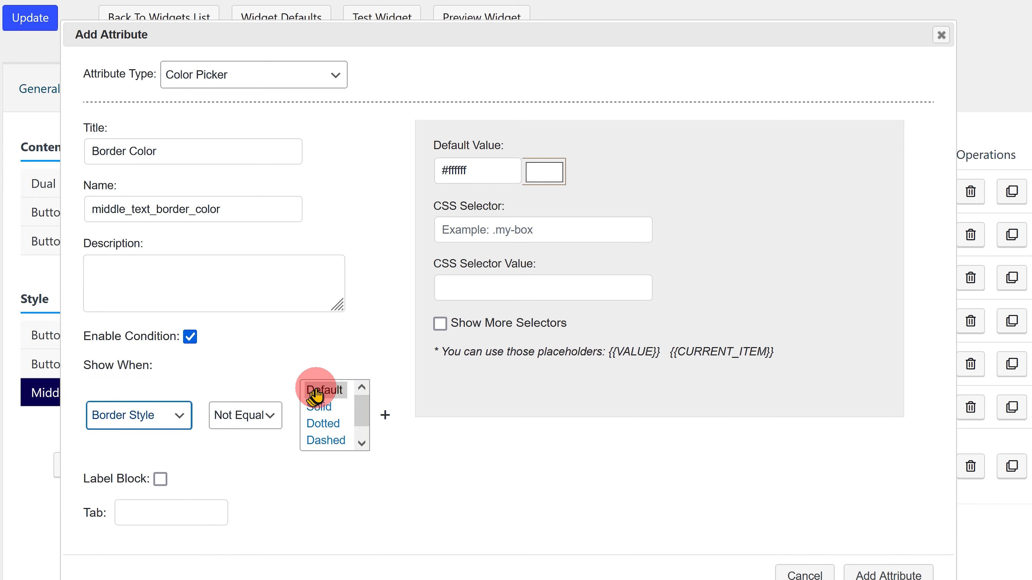
{"action": "left_click_drag", "start_coordinate": [479, 170], "coordinate": [395, 171]}
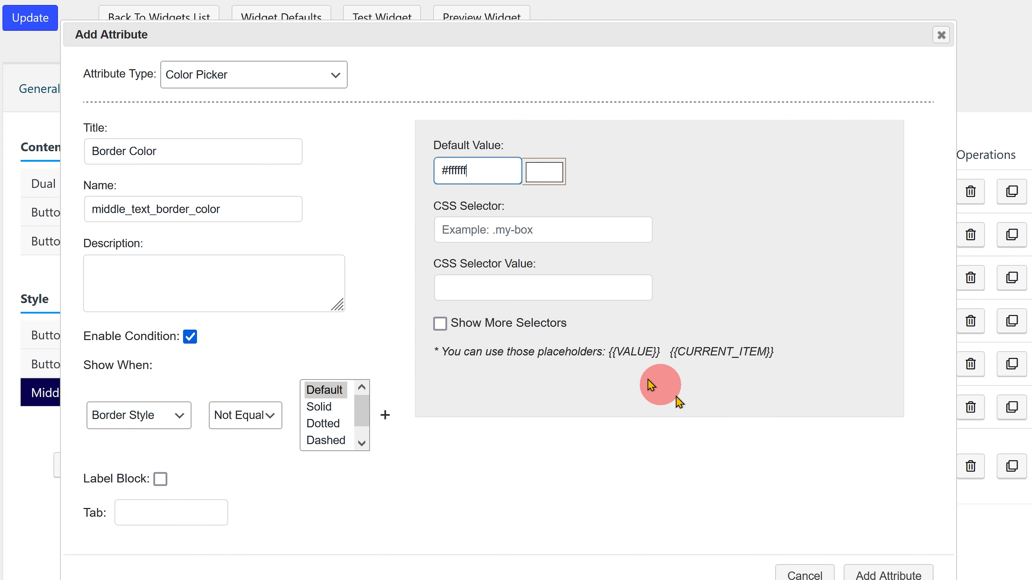
{"action": "left_click", "coordinate": [913, 573]}
Start a new Border Radius attribute titled Border Radius with the name middle_text_border_radius
{"action": "left_click", "coordinate": [312, 579]}
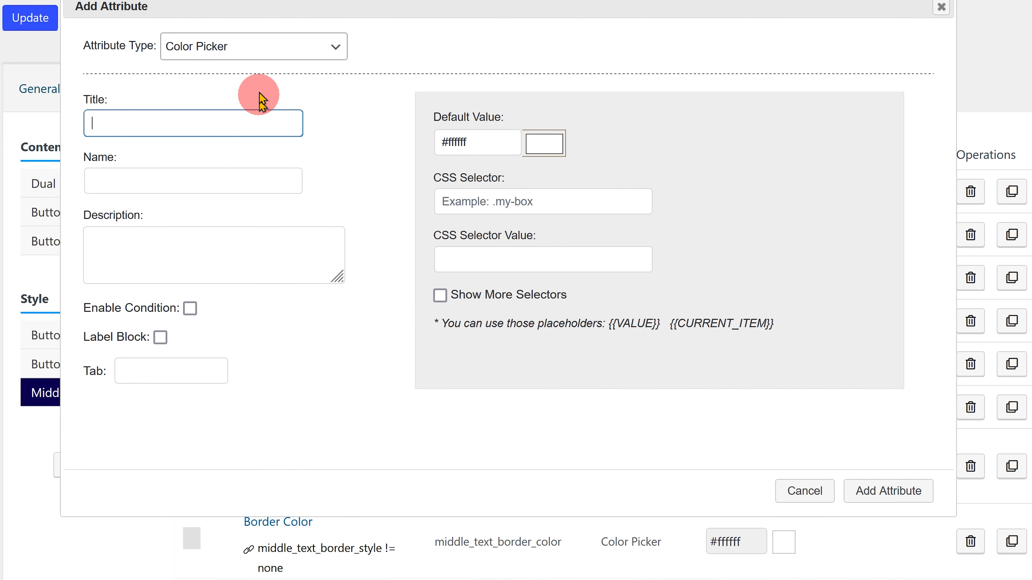
{"action": "left_click", "coordinate": [264, 55]}
{"action": "scroll", "coordinate": [269, 162], "scroll_direction": "down", "scroll_amount": 5}
{"action": "left_click", "coordinate": [259, 350]}
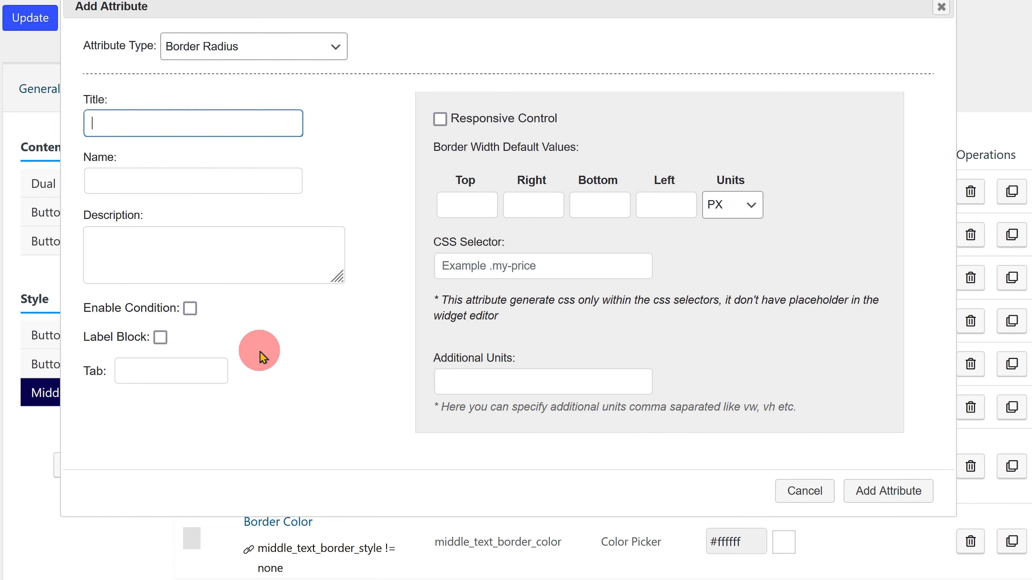
{"action": "type", "text": "Border Radius"}
{"action": "left_click", "coordinate": [219, 183]}
{"action": "type", "text": "border_radius"}
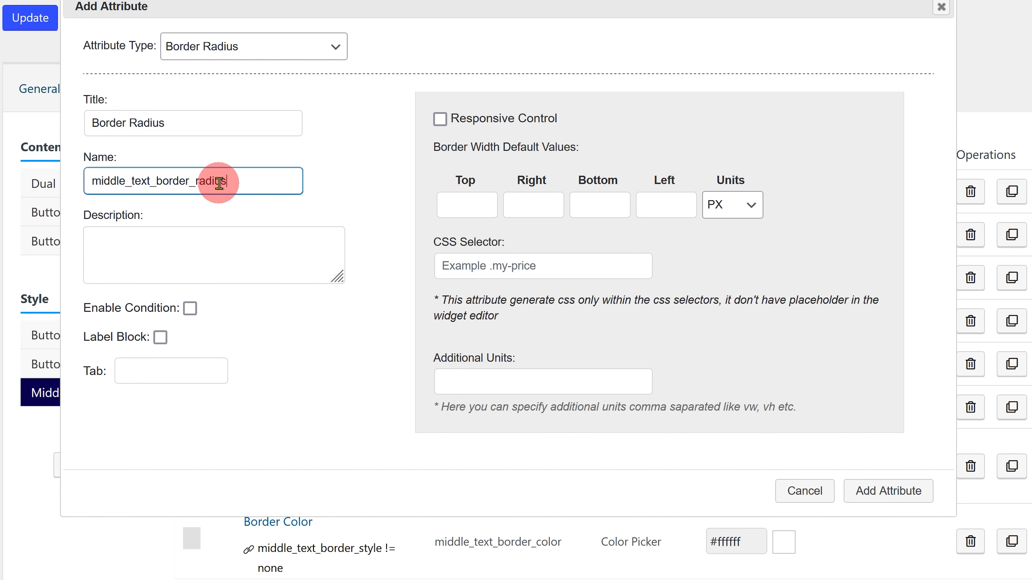
Set Border Radius's CSS selector to .pwm-btn-middle-text and its default to 100 PX on all four sides
{"action": "left_click", "coordinate": [471, 270]}
{"action": "type", "text": ".pwm-btn-middle-"}
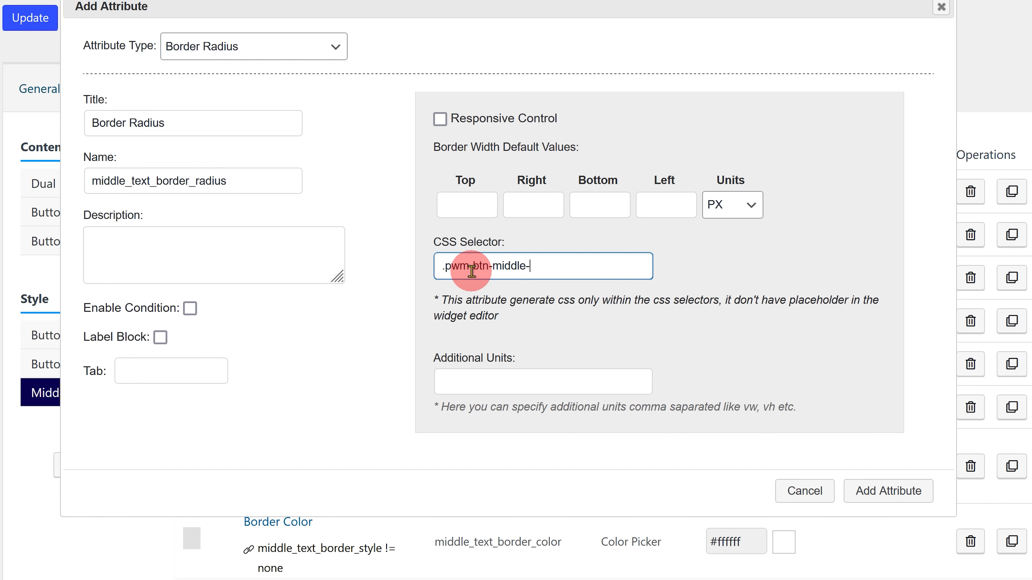
{"action": "type", "text": "text"}
{"action": "type", "text": "100"}
{"action": "left_click", "coordinate": [512, 202]}
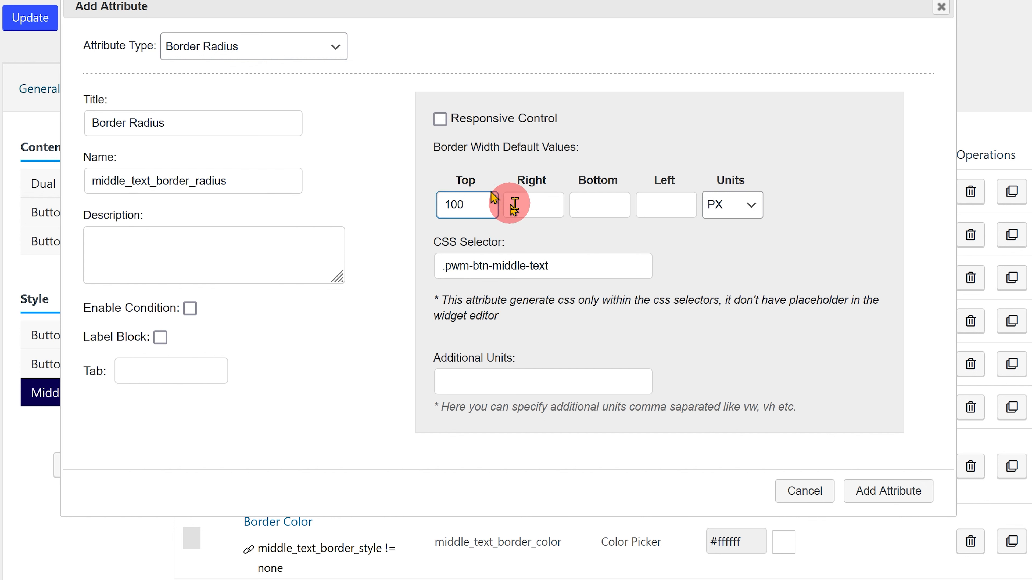
{"action": "type", "text": "100"}
{"action": "left_click", "coordinate": [594, 207]}
{"action": "type", "text": "100"}
{"action": "left_click", "coordinate": [660, 207]}
{"action": "type", "text": "100"}
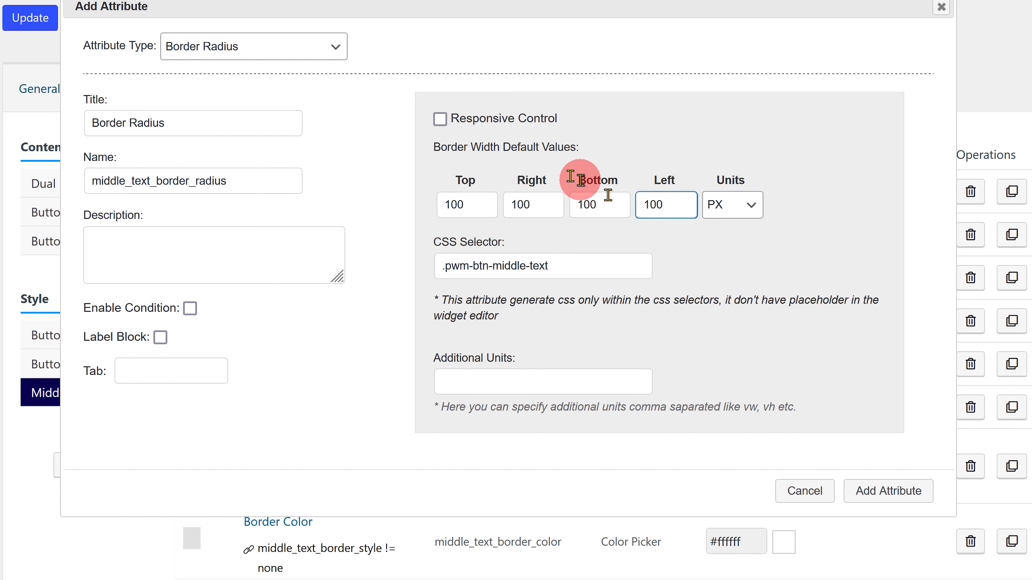
Enable responsive control for Border Radius and set all four tablet defaults to 100 PX
{"action": "left_click", "coordinate": [435, 119]}
{"action": "left_click", "coordinate": [468, 301]}
{"action": "type", "text": "100"}
{"action": "left_click", "coordinate": [517, 302]}
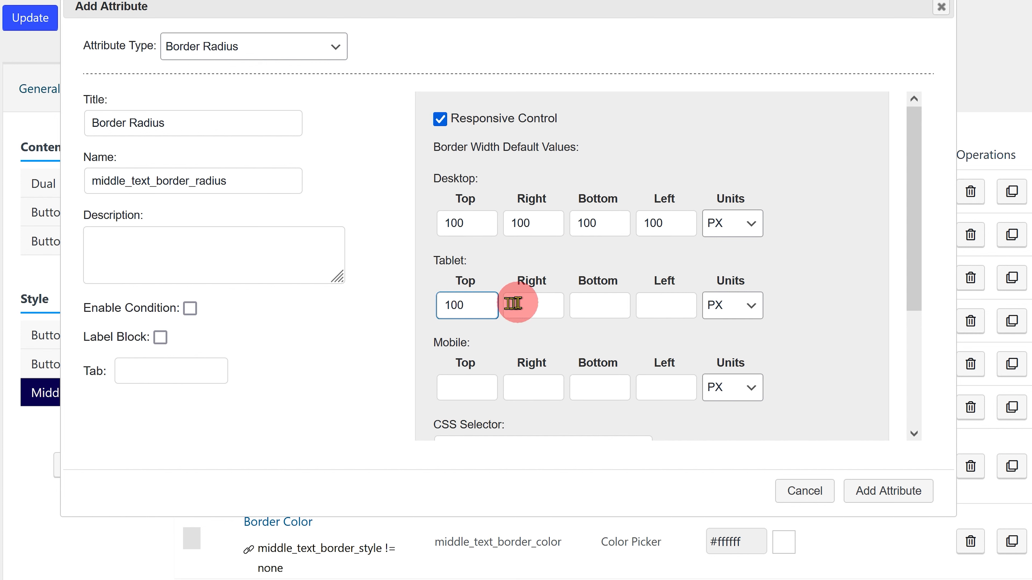
{"action": "type", "text": "100"}
{"action": "left_click", "coordinate": [593, 302]}
{"action": "type", "text": "100"}
{"action": "left_click", "coordinate": [661, 304]}
{"action": "type", "text": "100"}
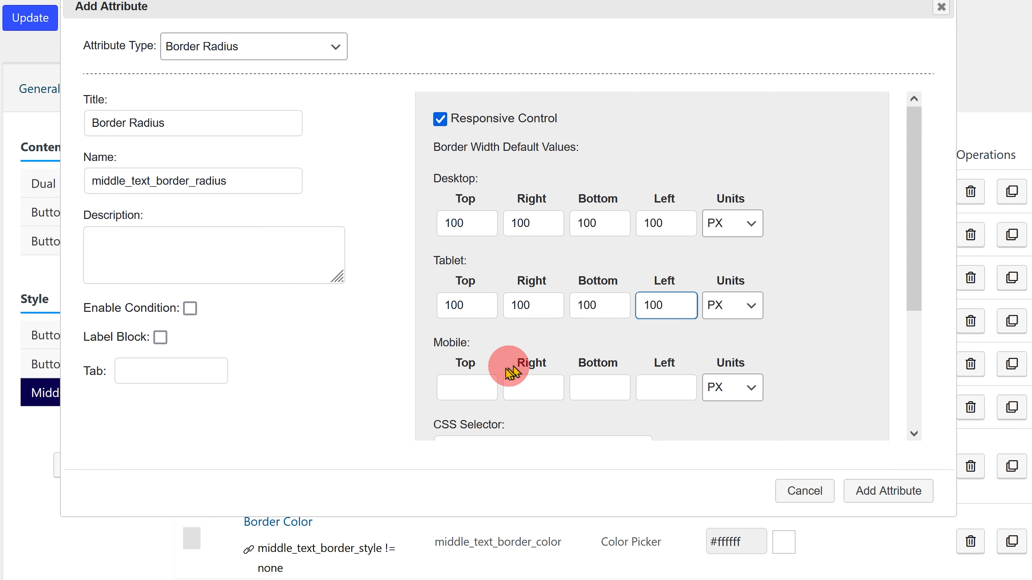
Set all four mobile defaults of Border Radius to 100 PX and add the attribute
{"action": "left_click", "coordinate": [472, 380]}
{"action": "type", "text": "100"}
{"action": "left_click", "coordinate": [529, 386]}
{"action": "type", "text": "100"}
{"action": "left_click", "coordinate": [590, 388]}
{"action": "type", "text": "100"}
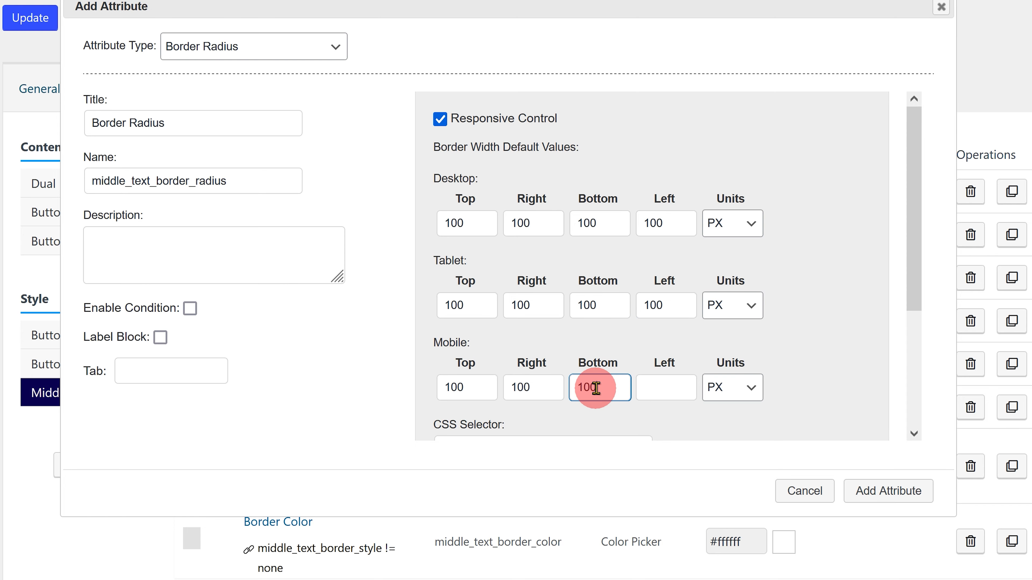
{"action": "left_click", "coordinate": [683, 387]}
{"action": "type", "text": "100"}
{"action": "left_click", "coordinate": [883, 490]}
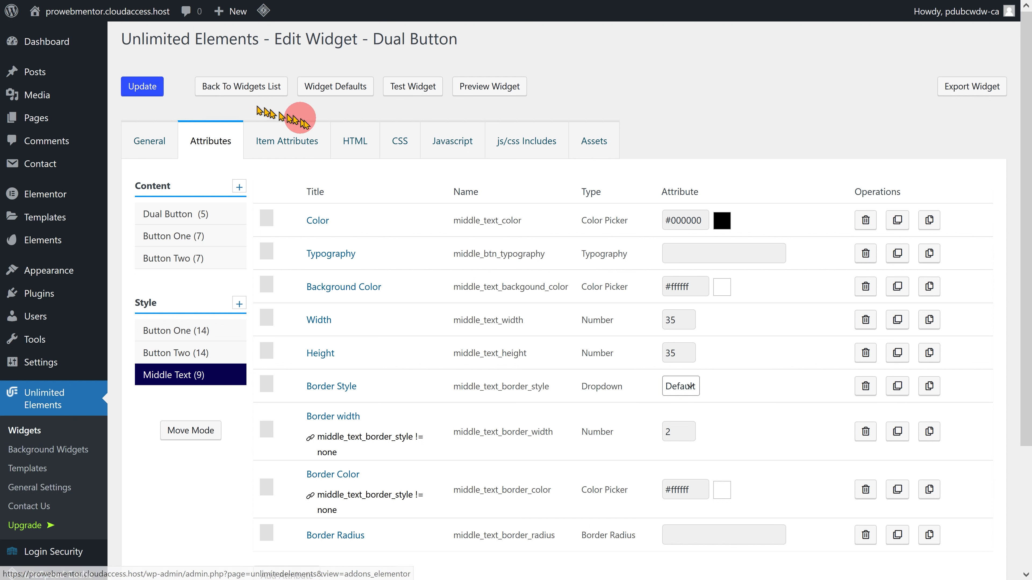
Review the widget's HTML and its full CSS, including the tablet and desktop media queries, and save the widget
{"action": "left_click", "coordinate": [351, 140]}
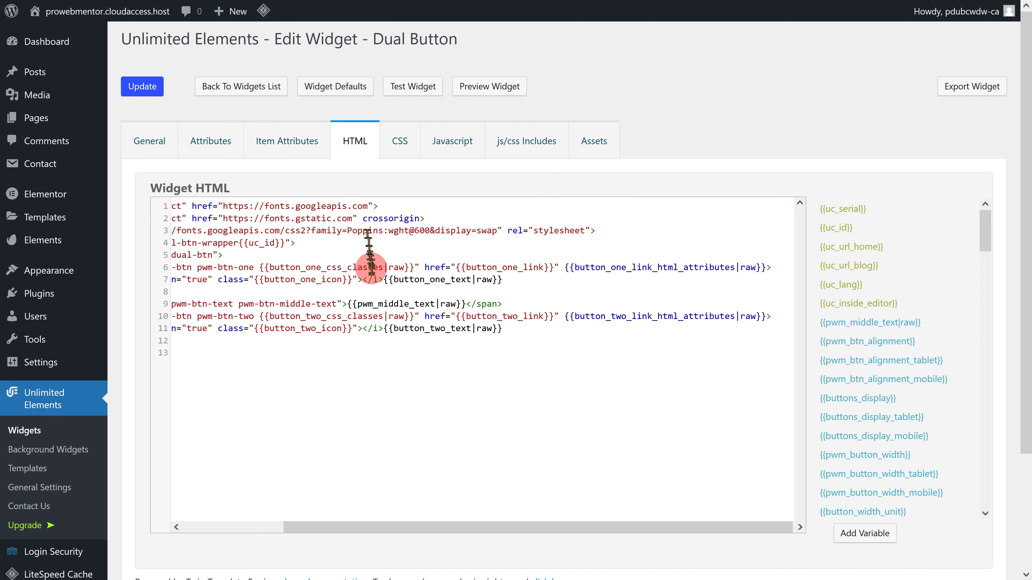
{"action": "left_click", "coordinate": [399, 148]}
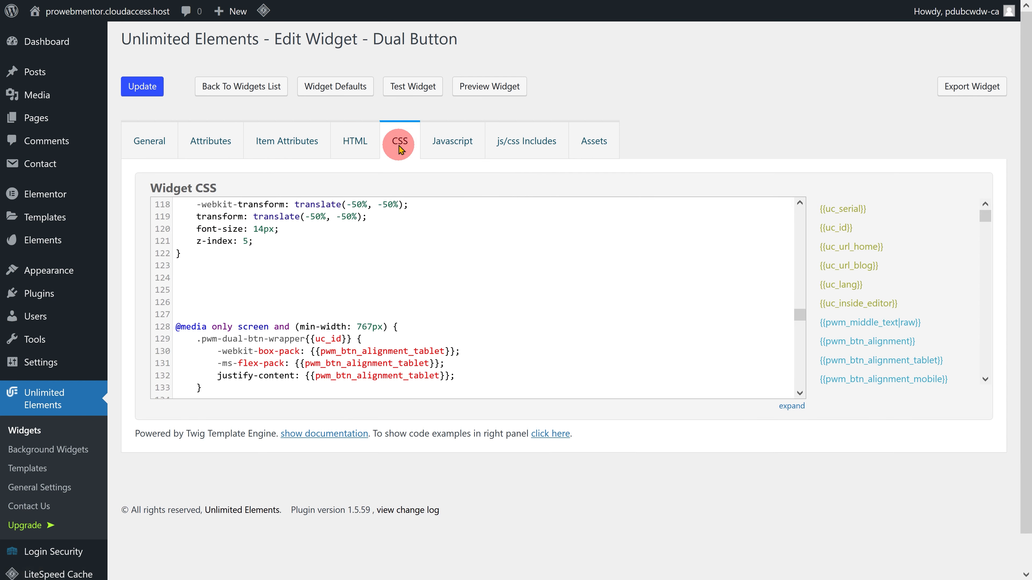
{"action": "left_click", "coordinate": [392, 274]}
{"action": "scroll", "coordinate": [392, 275], "scroll_direction": "up", "scroll_amount": 8}
{"action": "scroll", "coordinate": [393, 275], "scroll_direction": "up", "scroll_amount": 20}
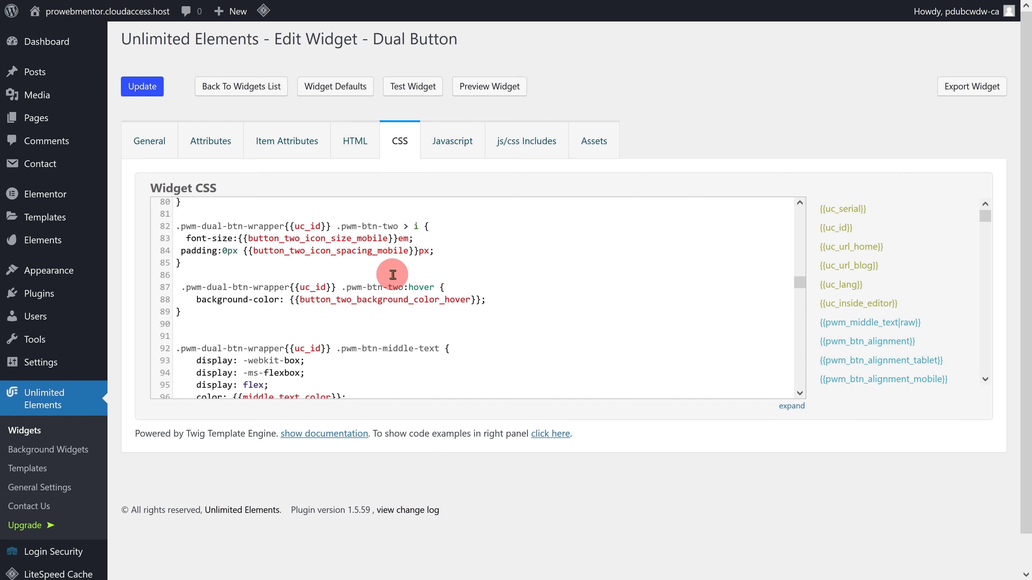
{"action": "scroll", "coordinate": [393, 274], "scroll_direction": "up", "scroll_amount": 8}
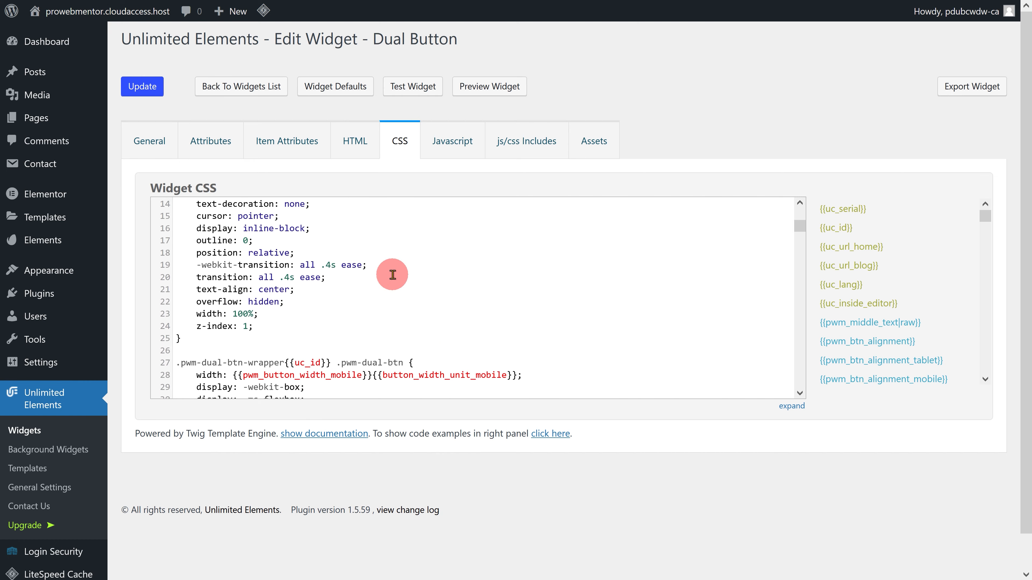
{"action": "scroll", "coordinate": [392, 275], "scroll_direction": "down", "scroll_amount": 20}
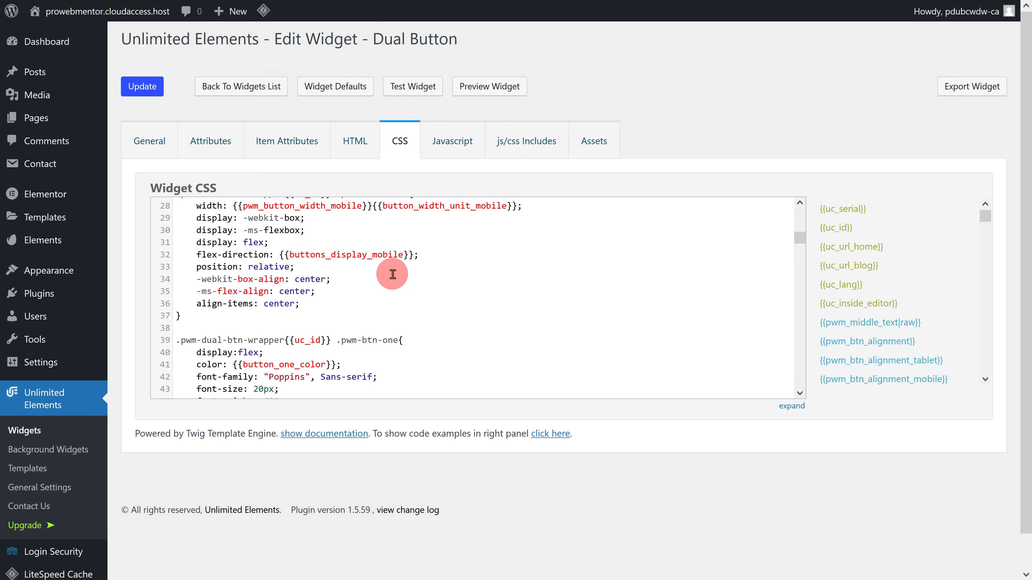
{"action": "scroll", "coordinate": [392, 274], "scroll_direction": "down", "scroll_amount": 15}
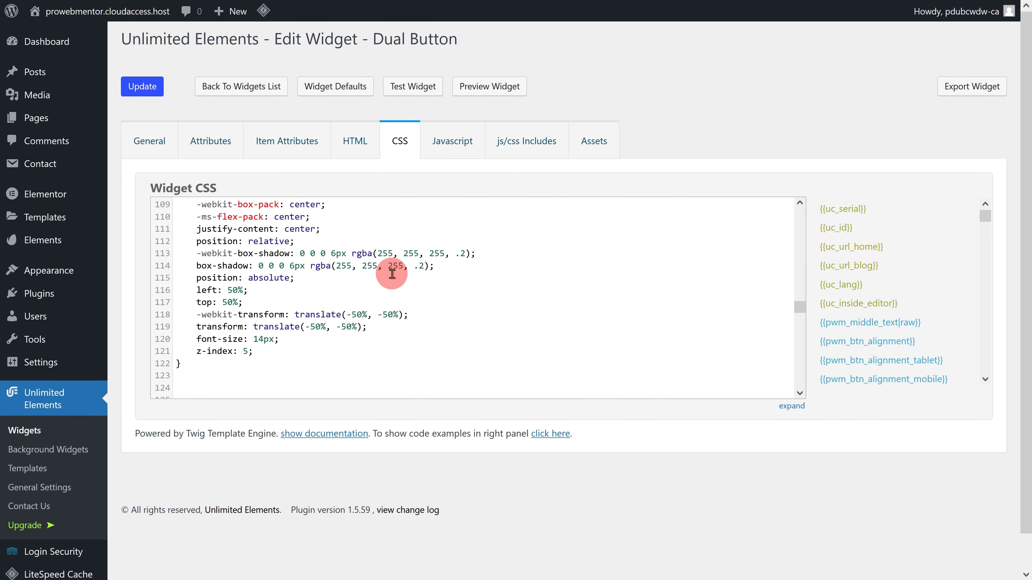
{"action": "scroll", "coordinate": [392, 274], "scroll_direction": "down", "scroll_amount": 20}
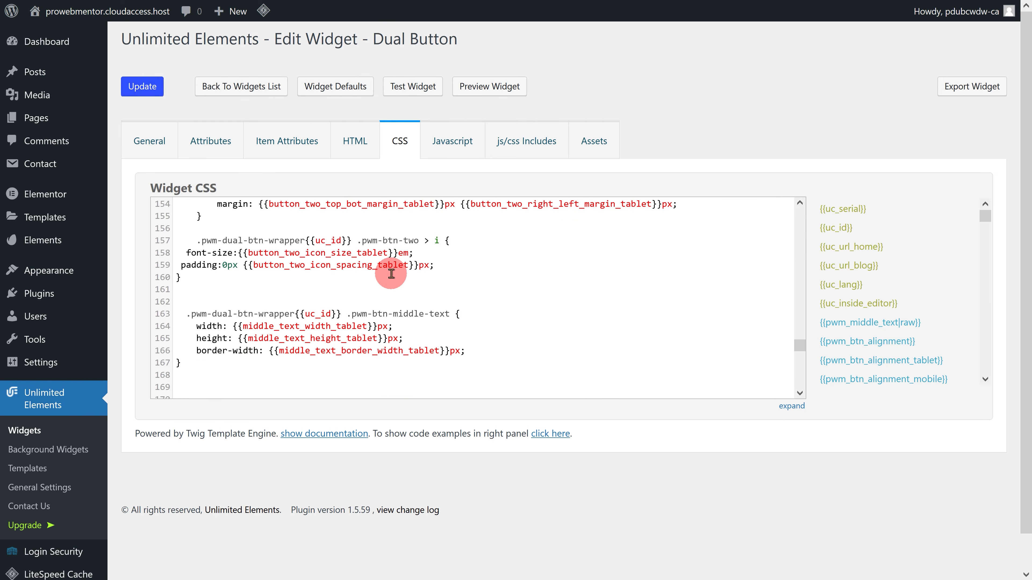
{"action": "scroll", "coordinate": [392, 273], "scroll_direction": "down", "scroll_amount": 2}
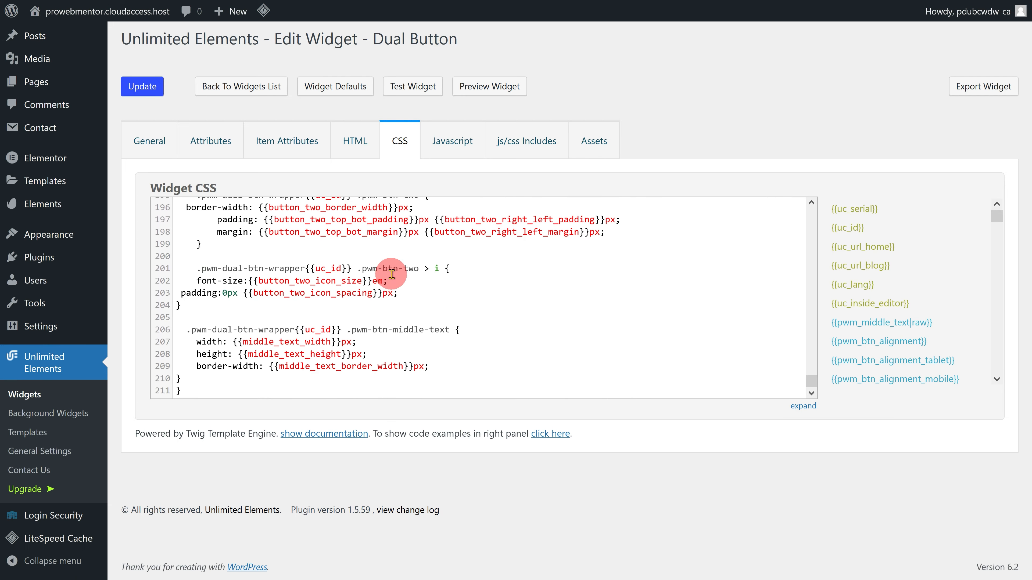
{"action": "scroll", "coordinate": [392, 274], "scroll_direction": "up", "scroll_amount": 20}
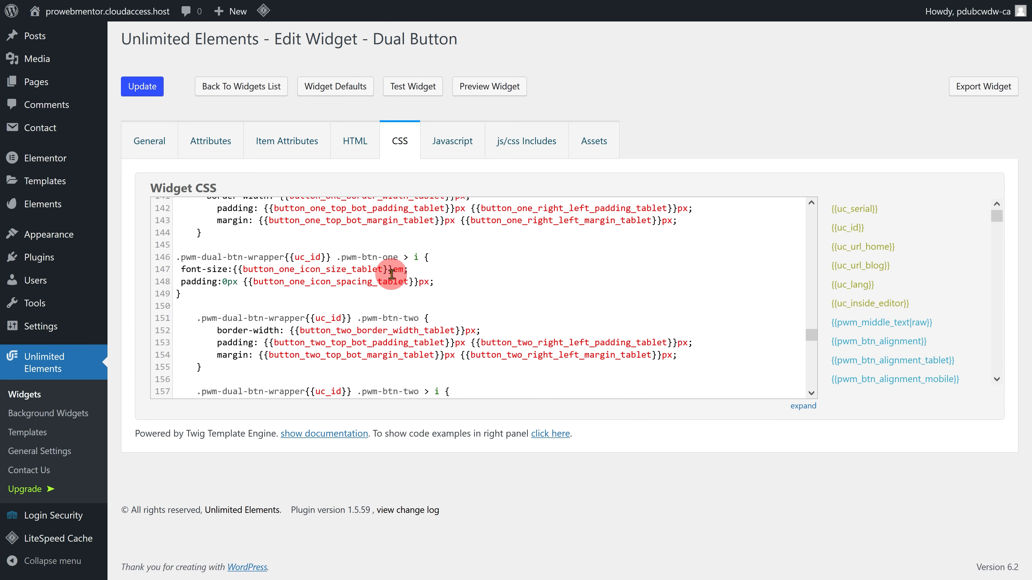
{"action": "scroll", "coordinate": [391, 273], "scroll_direction": "up", "scroll_amount": 9}
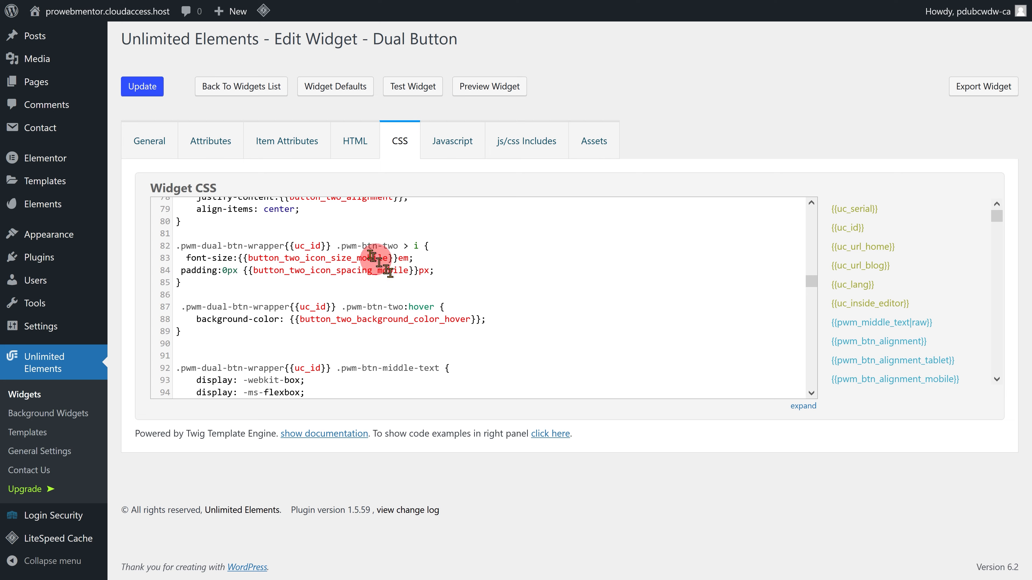
{"action": "left_click", "coordinate": [147, 86]}
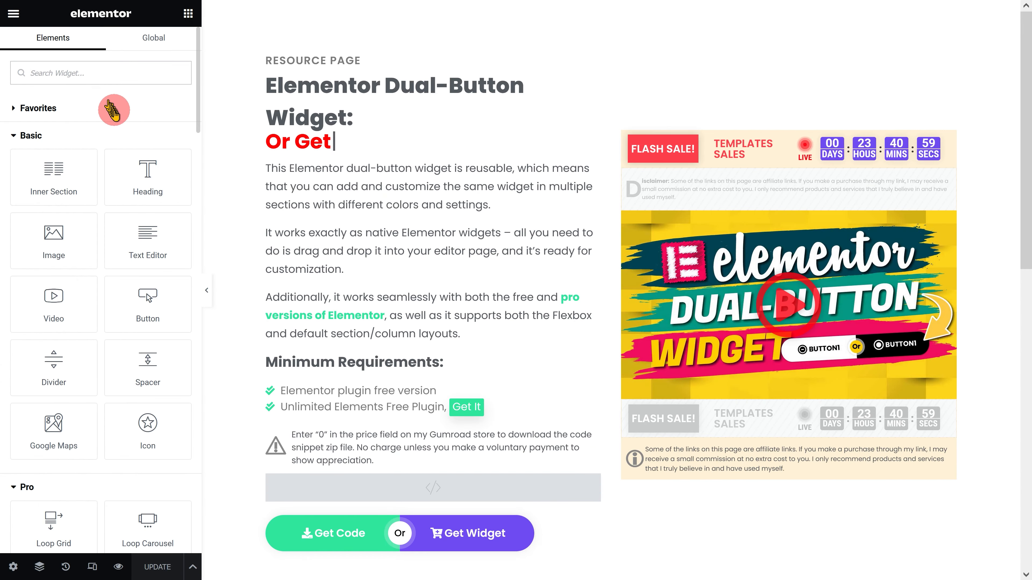
Switch to the Elementor page editor, search for "dual button" and place the Dual Button widget directly above the Minimum Requirements heading
{"action": "type", "text": "dual button"}
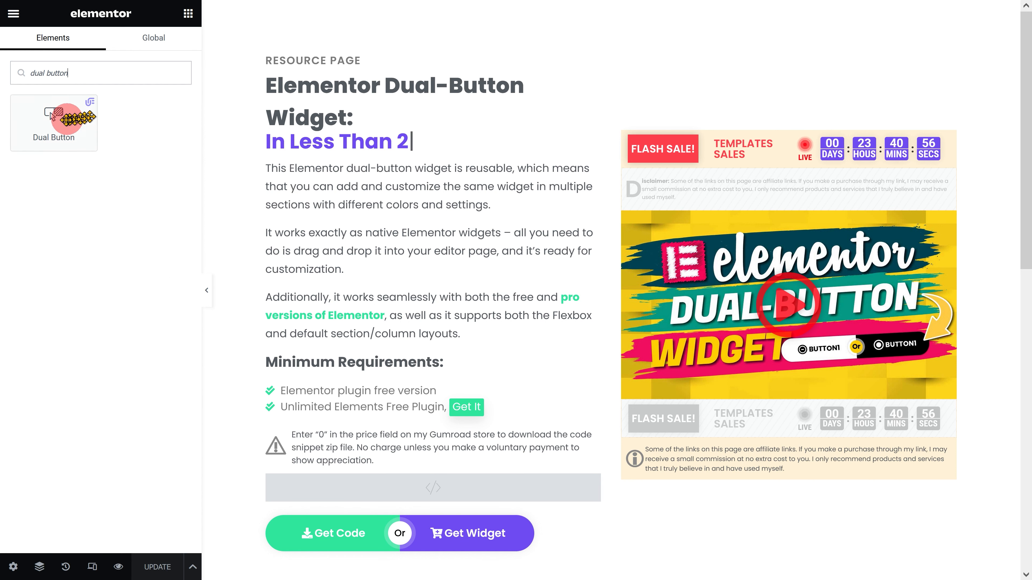
{"action": "left_click_drag", "start_coordinate": [53, 117], "coordinate": [319, 314]}
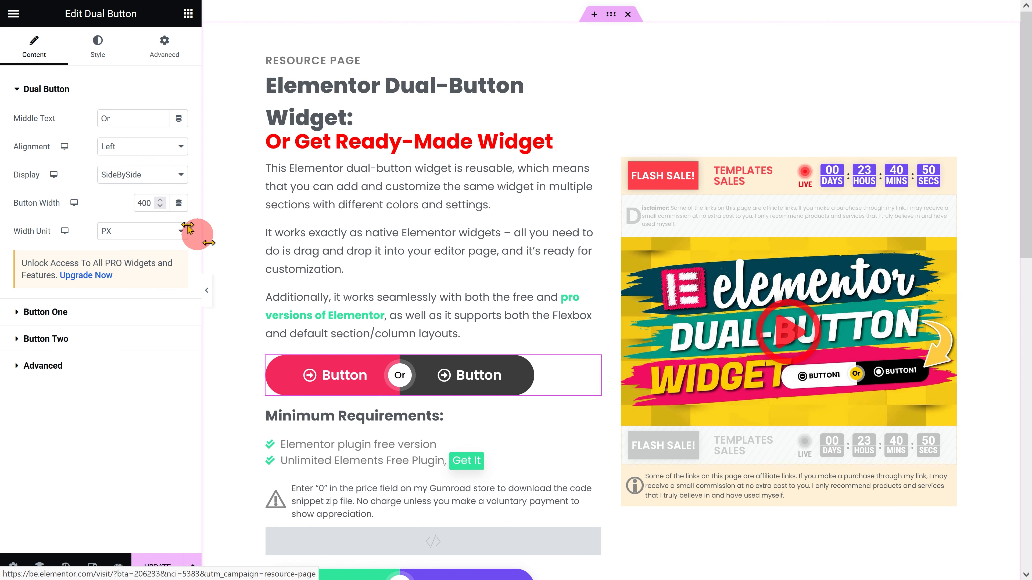
Examine the placed widget's content settings for Dual Button, Button One and Button Two
{"action": "left_click", "coordinate": [56, 92]}
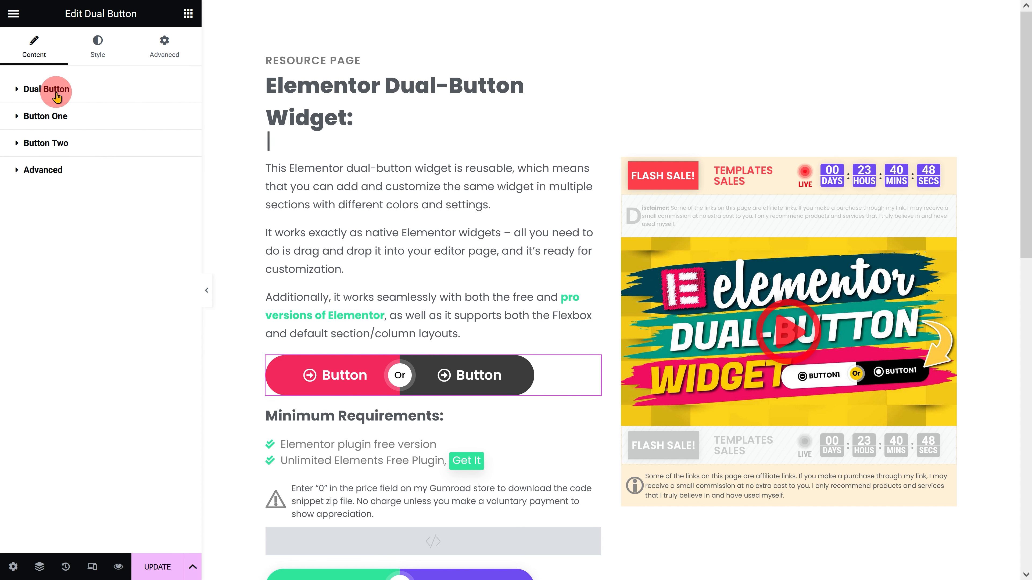
{"action": "left_click", "coordinate": [55, 117]}
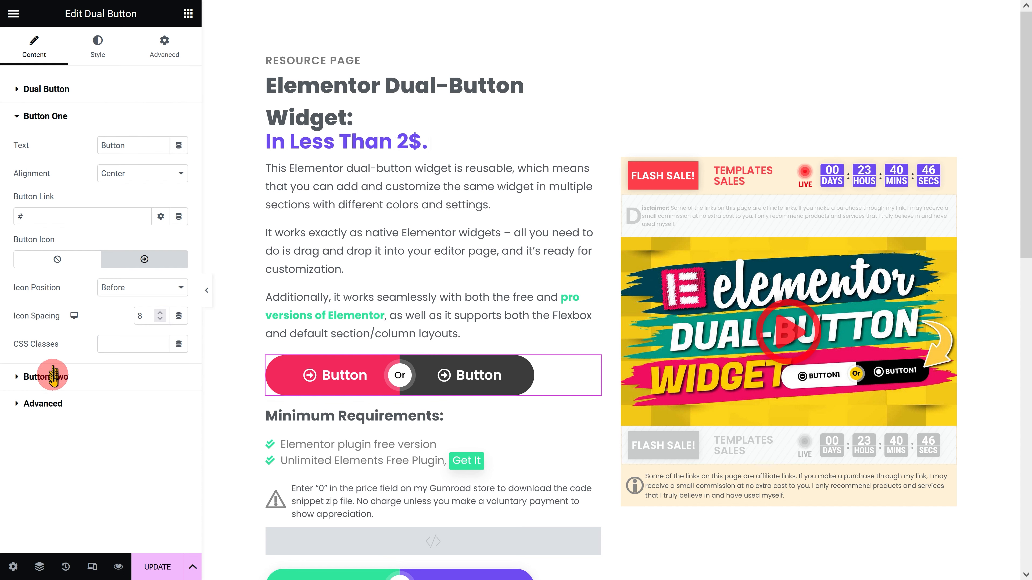
{"action": "left_click", "coordinate": [47, 376]}
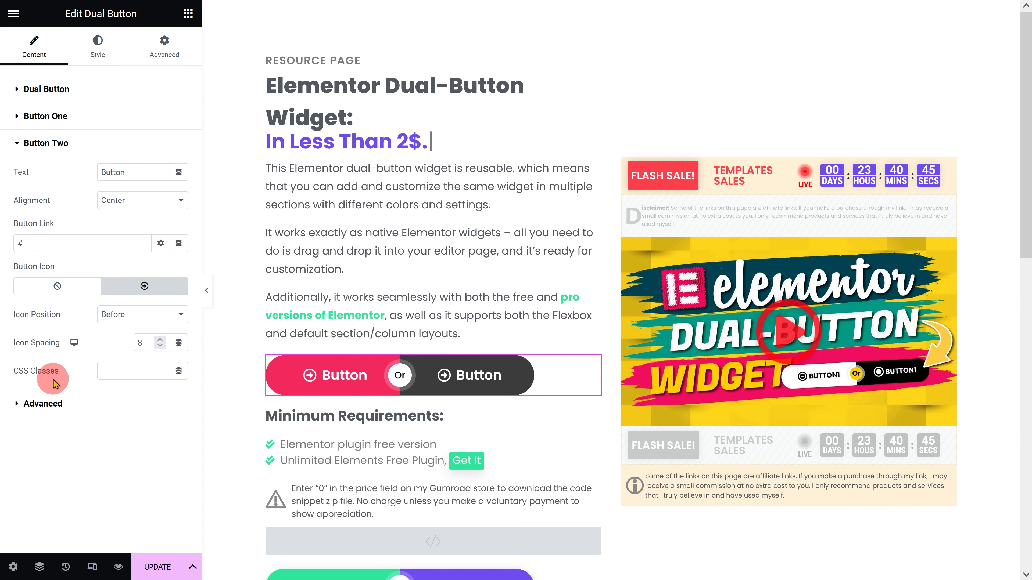
Examine the widget's style sections for Button One, Button Two and Middle Text, and look over its advanced layout settings
{"action": "left_click", "coordinate": [96, 51]}
{"action": "left_click", "coordinate": [73, 94]}
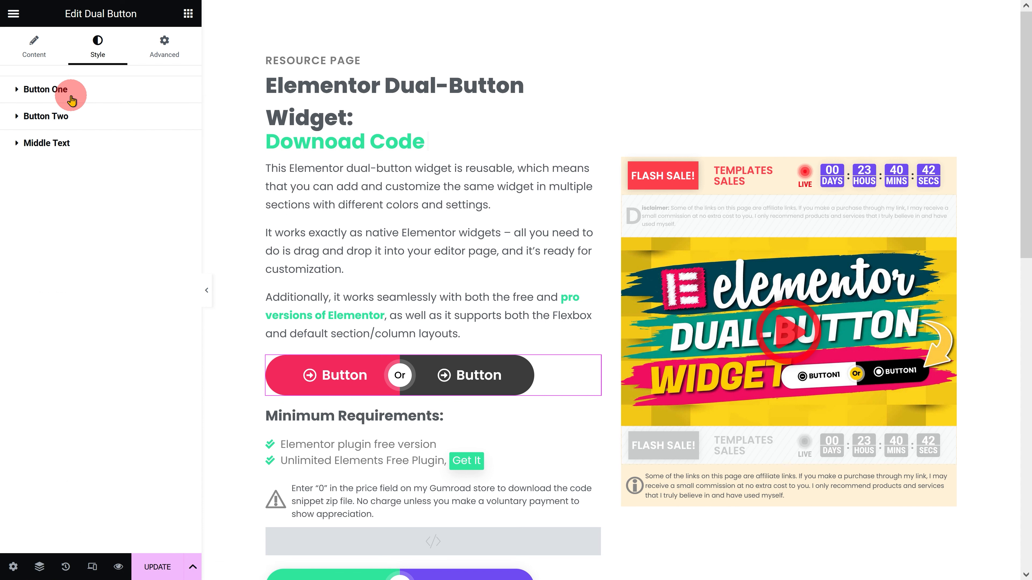
{"action": "left_click", "coordinate": [68, 115]}
{"action": "left_click", "coordinate": [62, 117]}
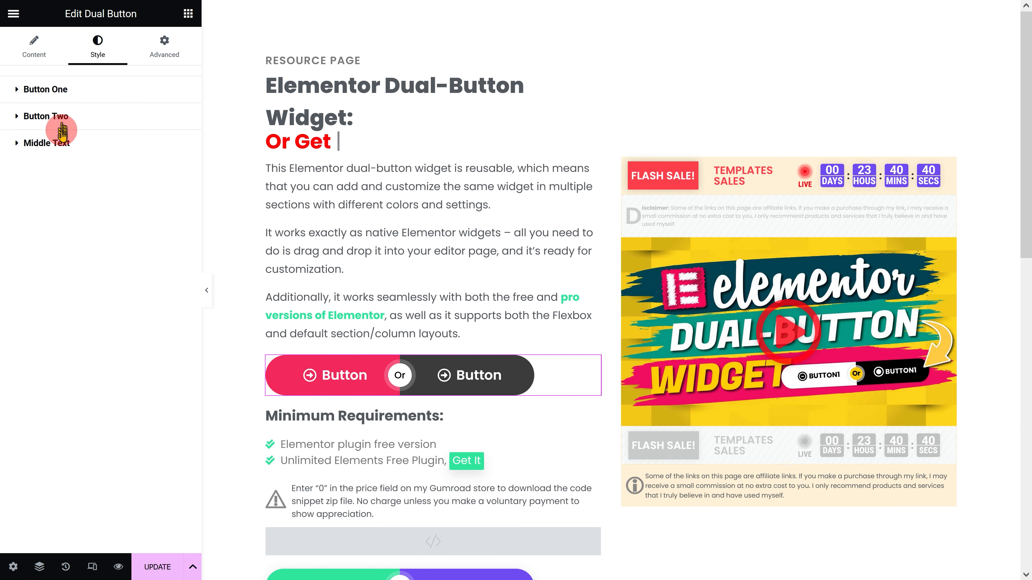
{"action": "left_click", "coordinate": [60, 149]}
{"action": "left_click", "coordinate": [61, 146]}
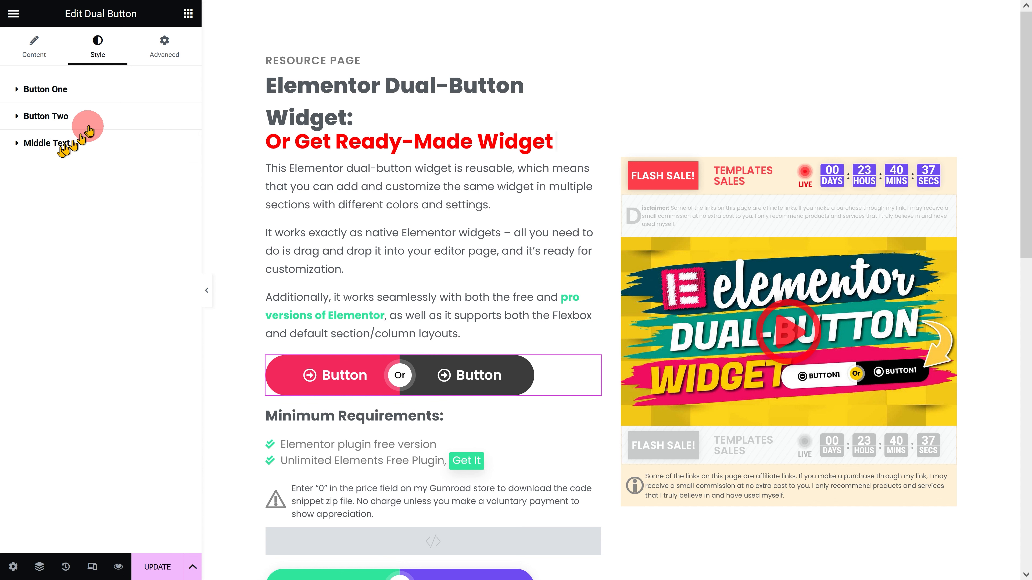
{"action": "left_click", "coordinate": [162, 53]}
{"action": "left_click", "coordinate": [97, 51]}
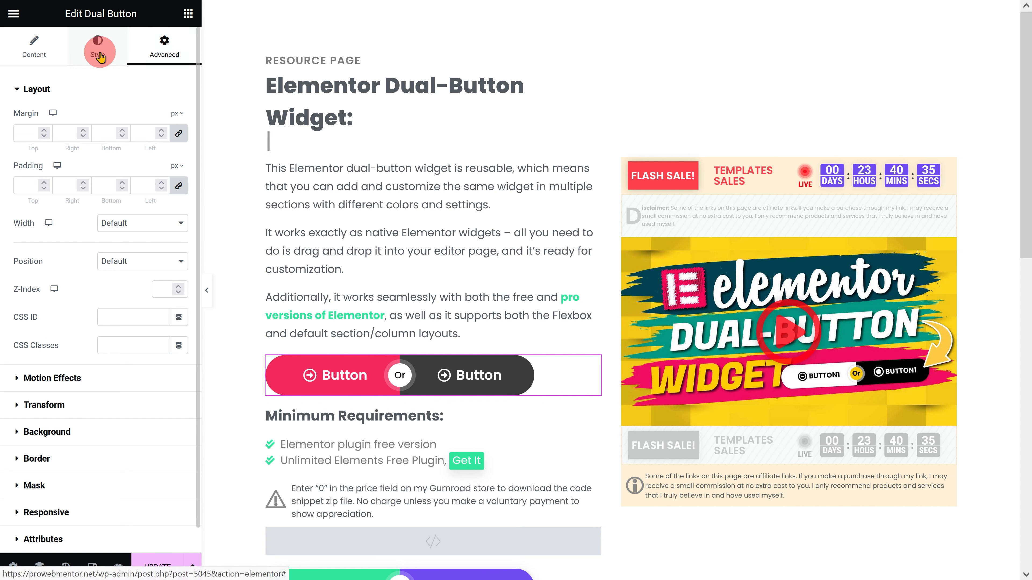